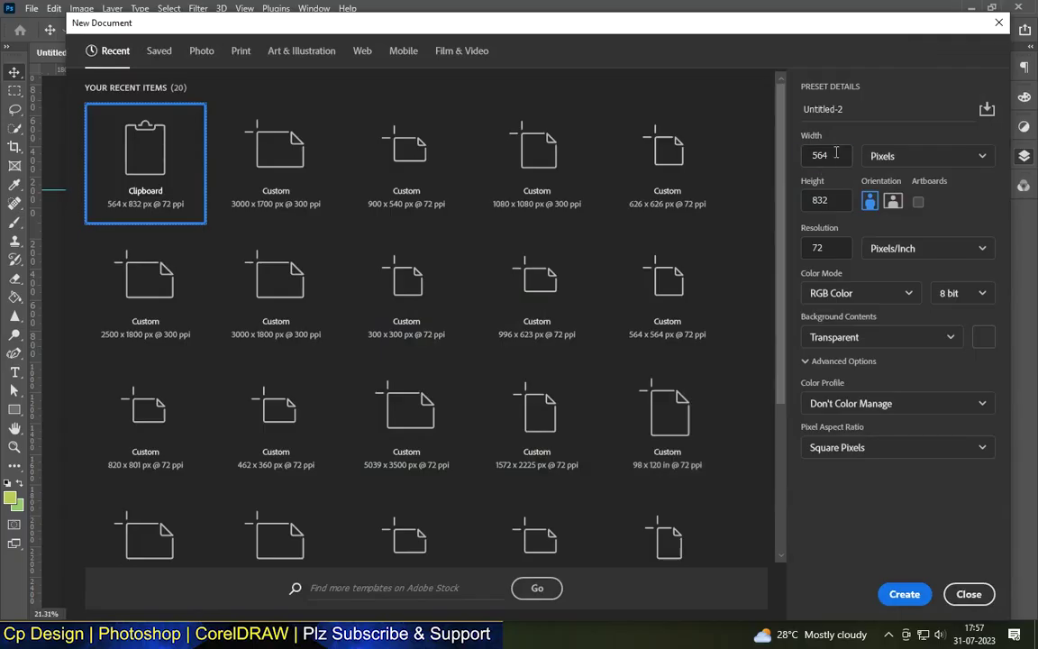
- Create a new transparent 1400 × 1700 px document at 300 ppi
{"action": "type", "text": "1"}
{"action": "type", "text": "1700"}
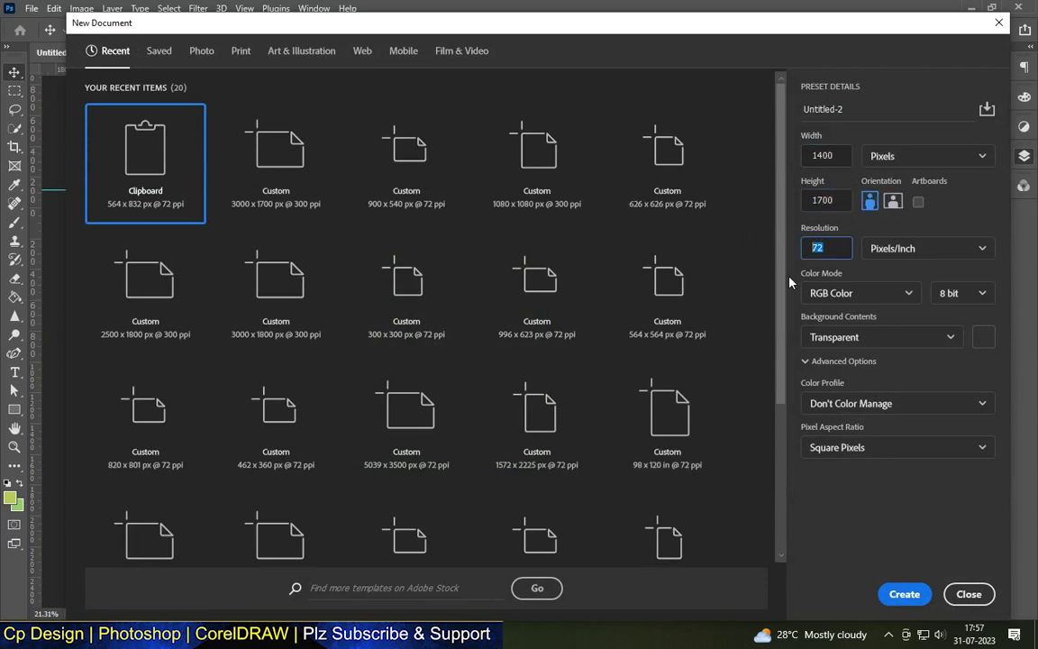
{"action": "key", "text": "Return"}
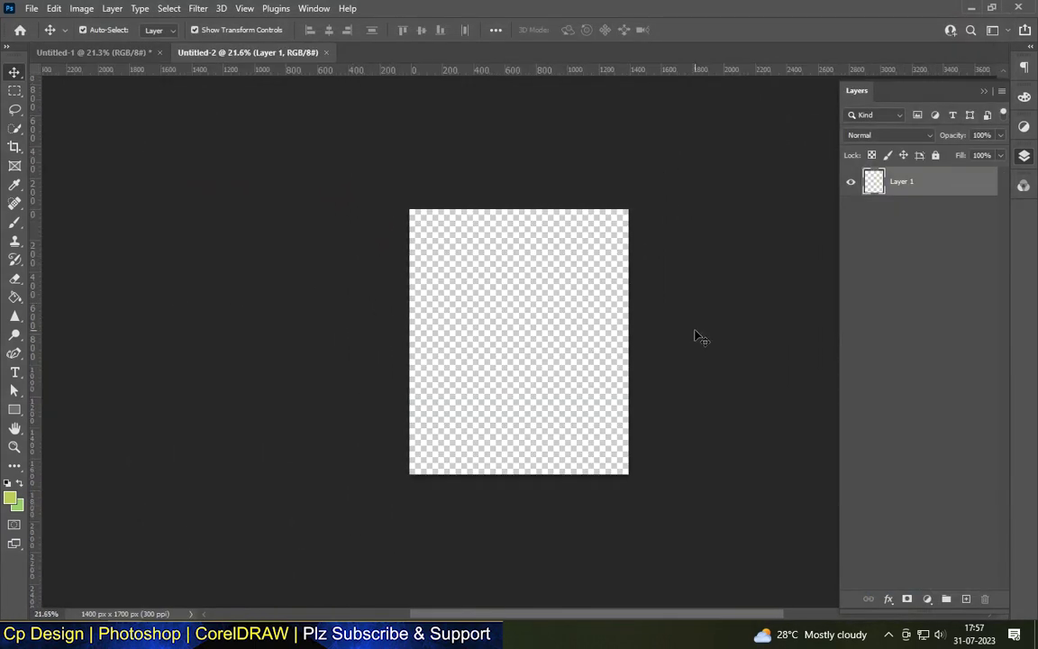
- Add a dark green #266802 Solid Color fill layer
{"action": "left_click_drag", "start_coordinate": [577, 321], "coordinate": [423, 322]}
{"action": "left_click", "coordinate": [927, 599]}
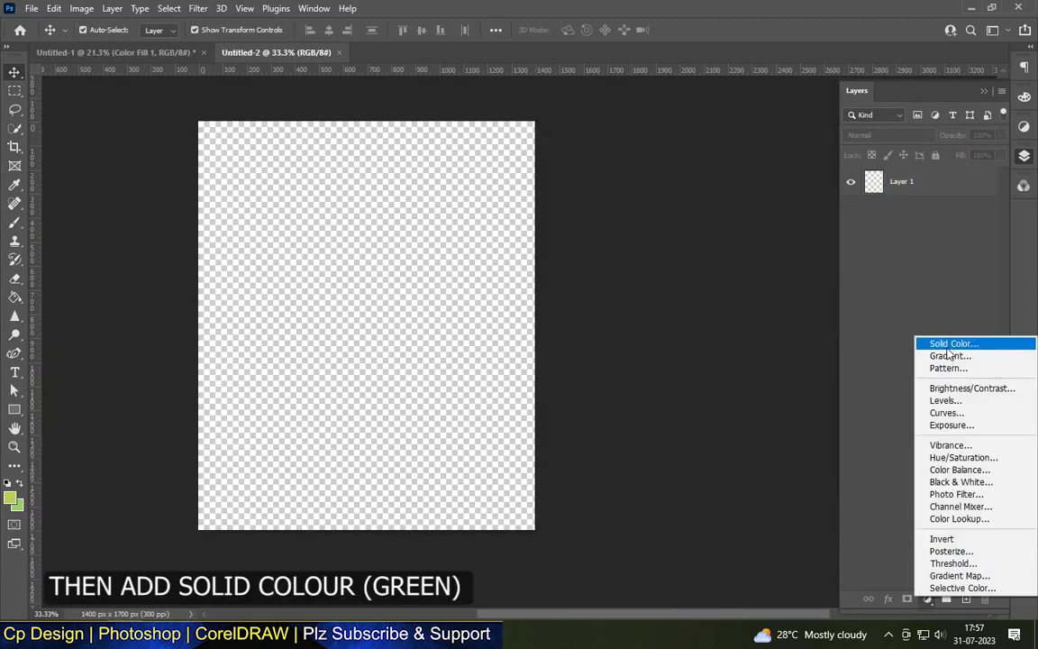
{"action": "left_click", "coordinate": [937, 338]}
{"action": "type", "text": "266802"}
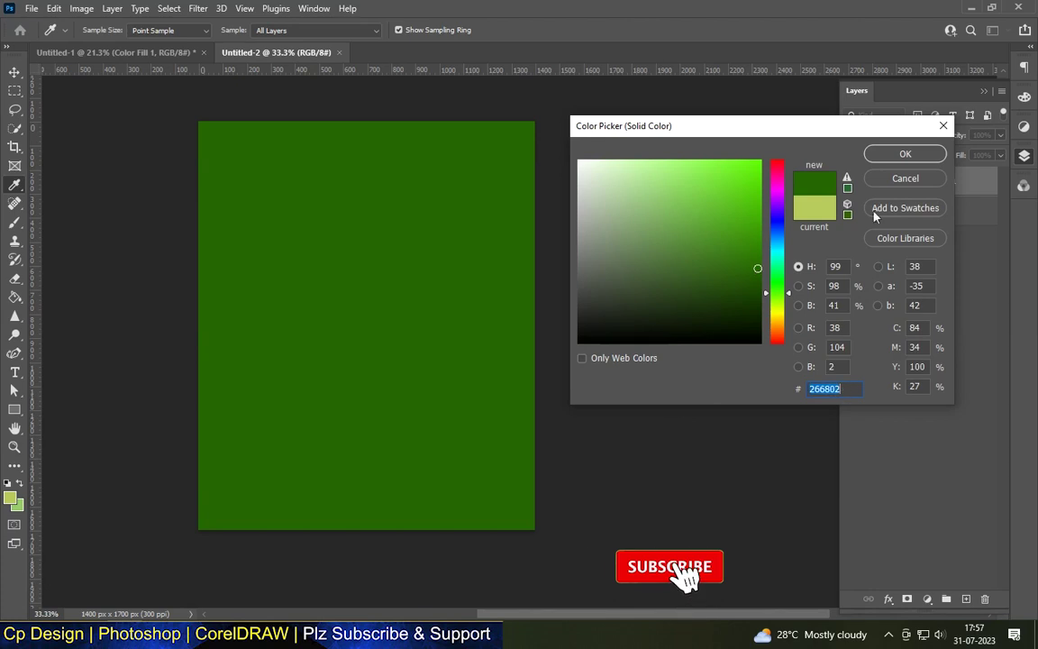
{"action": "left_click", "coordinate": [905, 154]}
- Add a reversed Gradient fill layer, light at the top and dark at the bottom
{"action": "left_click", "coordinate": [927, 598]}
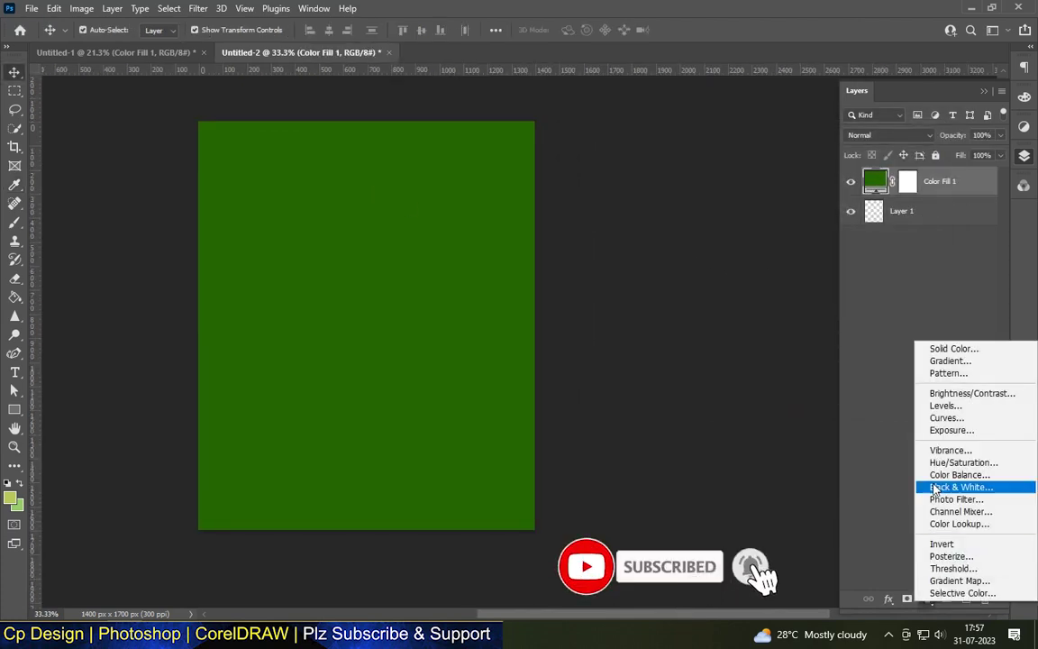
{"action": "left_click", "coordinate": [946, 360]}
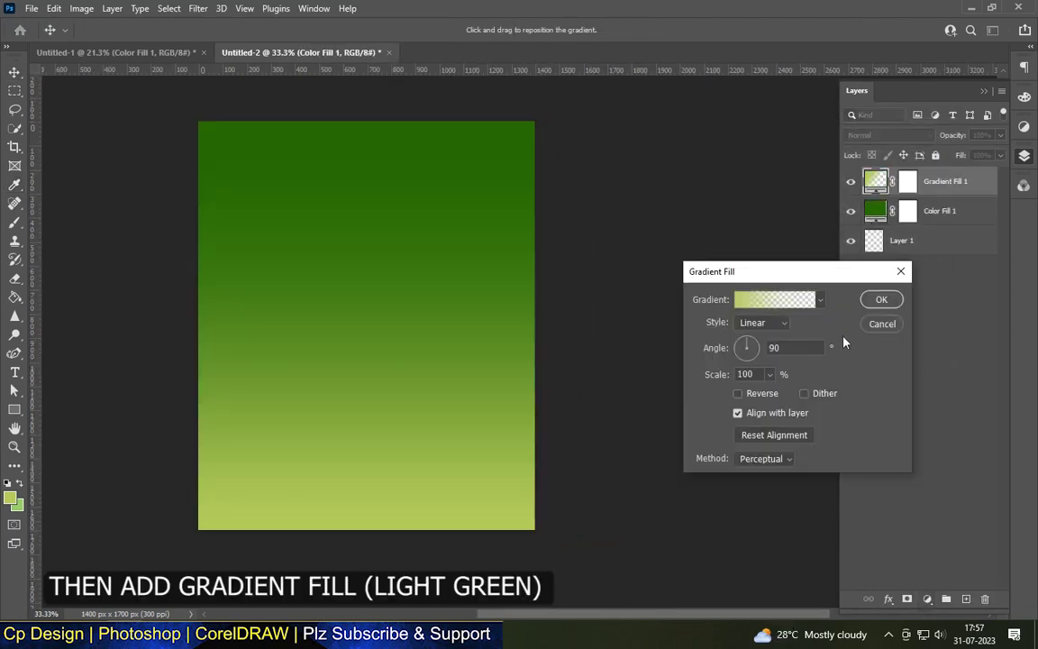
{"action": "left_click", "coordinate": [804, 301]}
{"action": "key", "text": "Escape"}
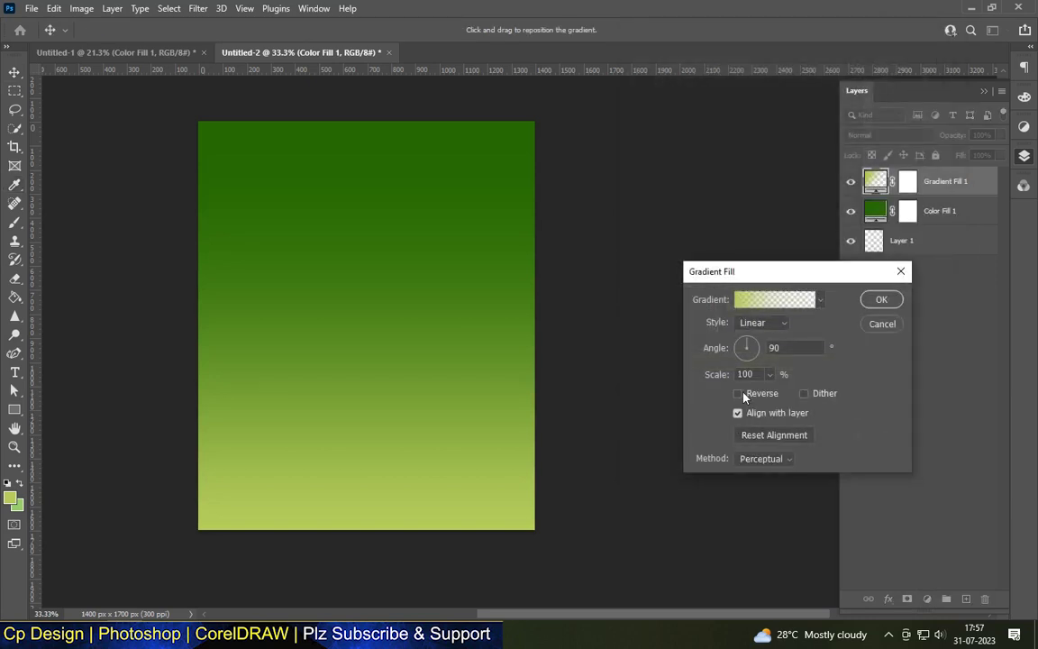
{"action": "left_click", "coordinate": [739, 395]}
{"action": "left_click", "coordinate": [882, 300]}
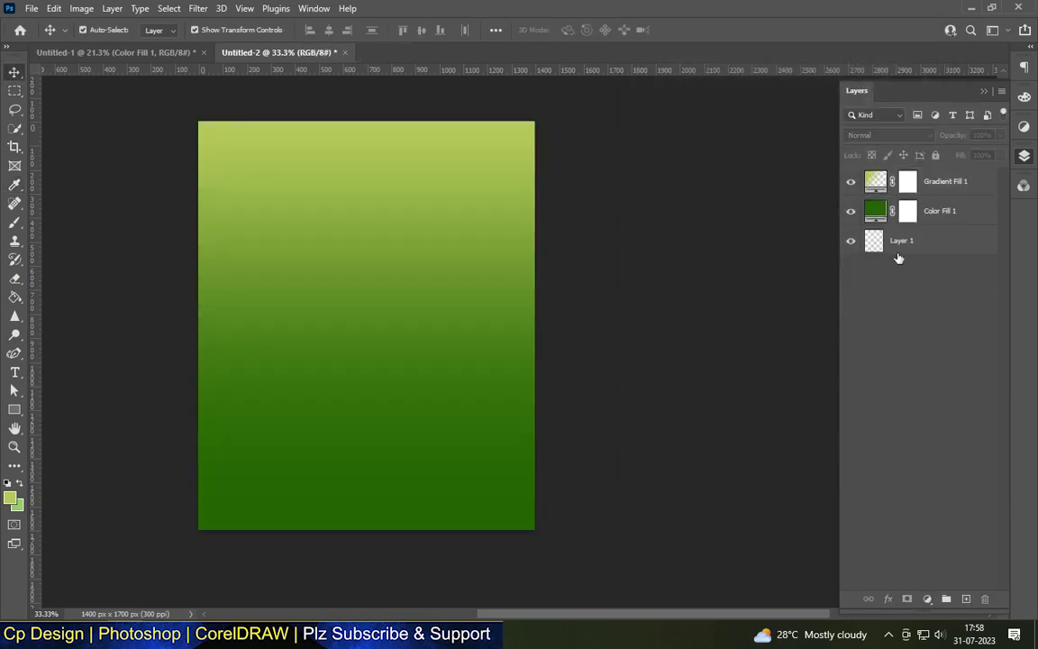
- Add a second Gradient fill with both stops set to dark green
{"action": "left_click", "coordinate": [929, 215]}
{"action": "left_click", "coordinate": [942, 181]}
{"action": "left_click", "coordinate": [927, 598]}
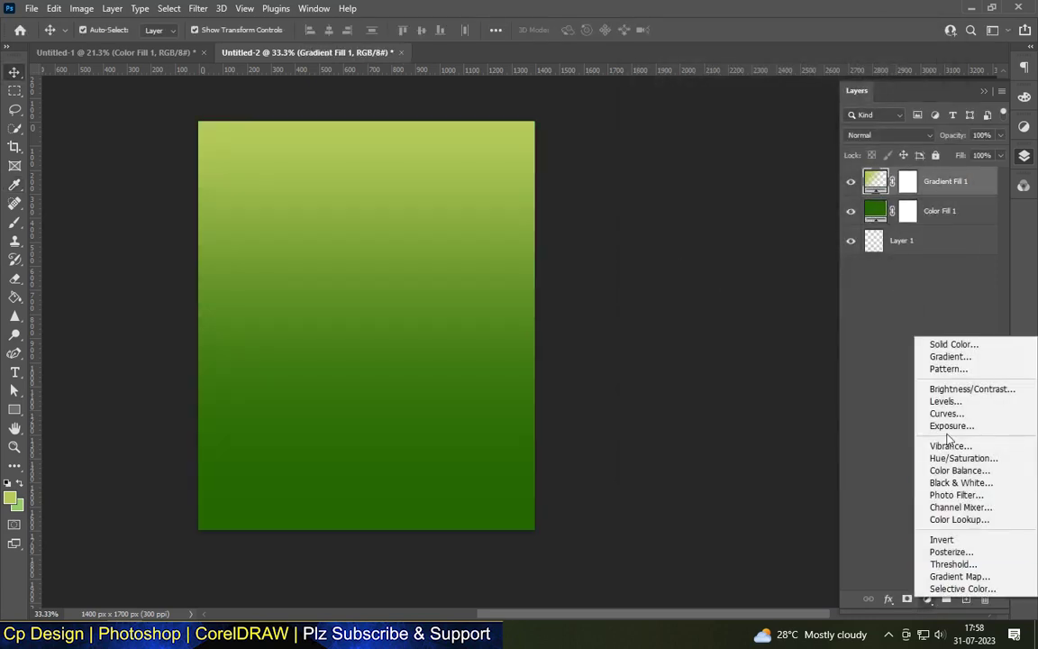
{"action": "left_click", "coordinate": [865, 352]}
{"action": "left_click", "coordinate": [763, 300]}
{"action": "double_click", "coordinate": [645, 383]}
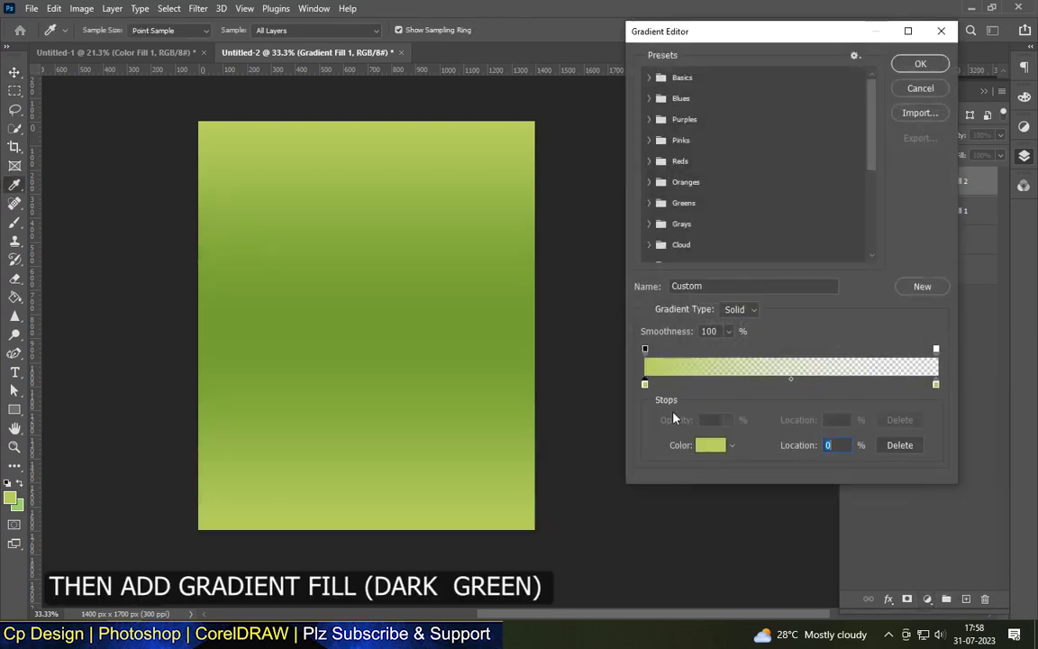
{"action": "left_click_drag", "start_coordinate": [753, 320], "coordinate": [756, 314]}
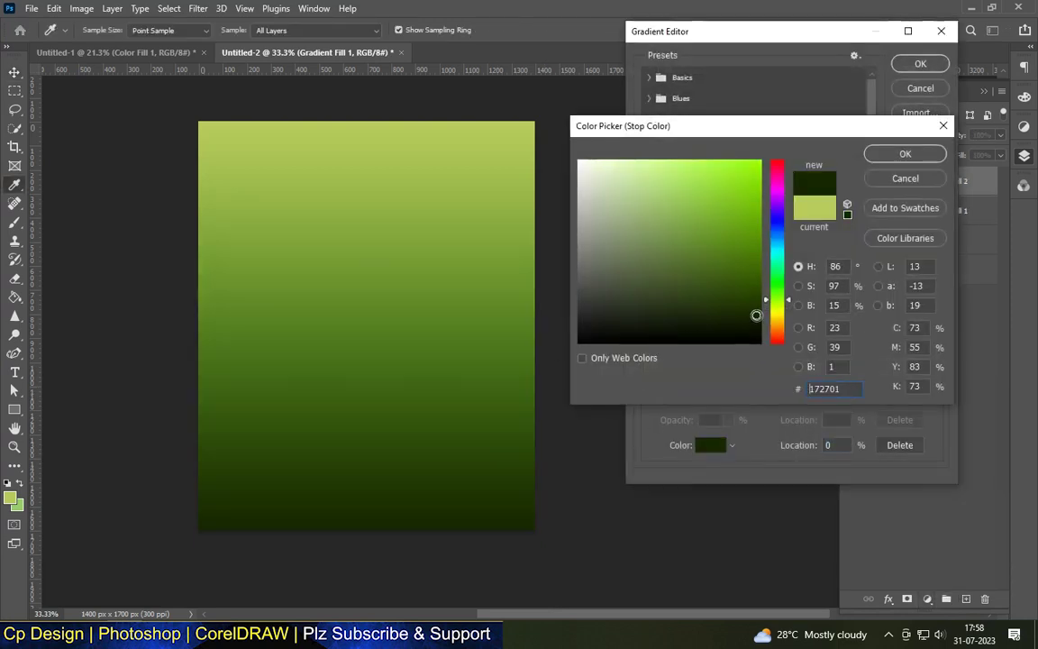
{"action": "left_click", "coordinate": [905, 154]}
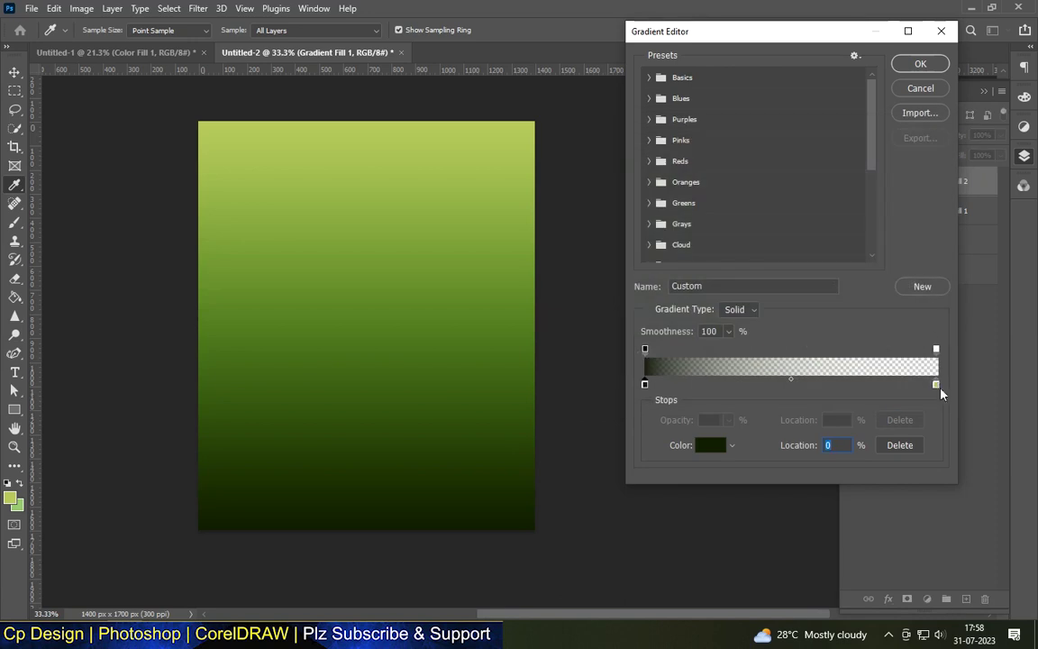
{"action": "left_click", "coordinate": [711, 445]}
{"action": "left_click", "coordinate": [484, 470]}
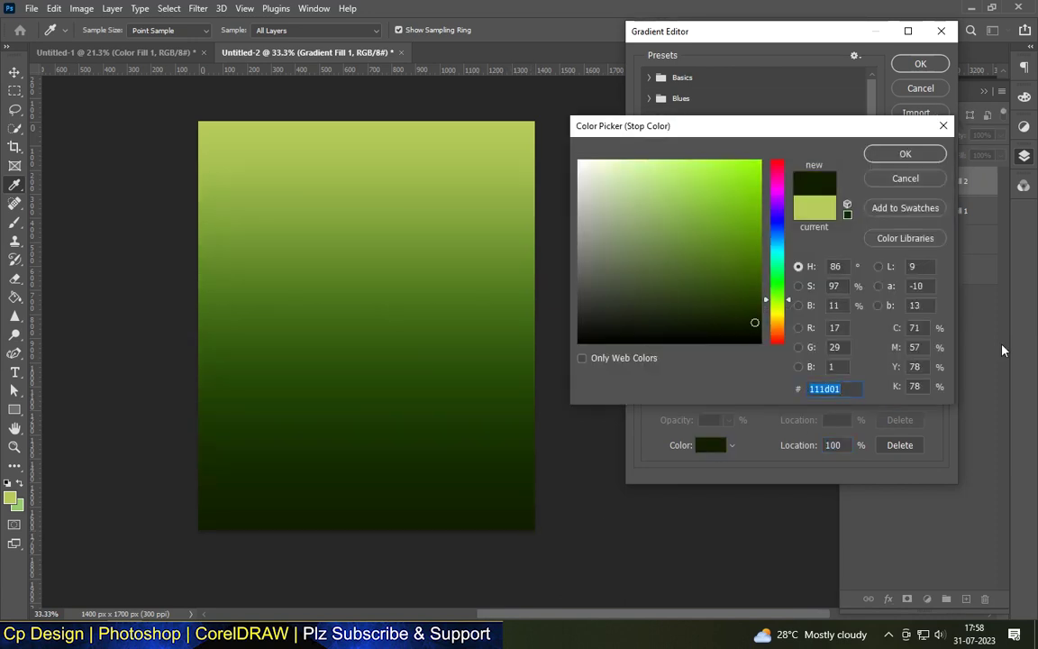
{"action": "left_click", "coordinate": [905, 154]}
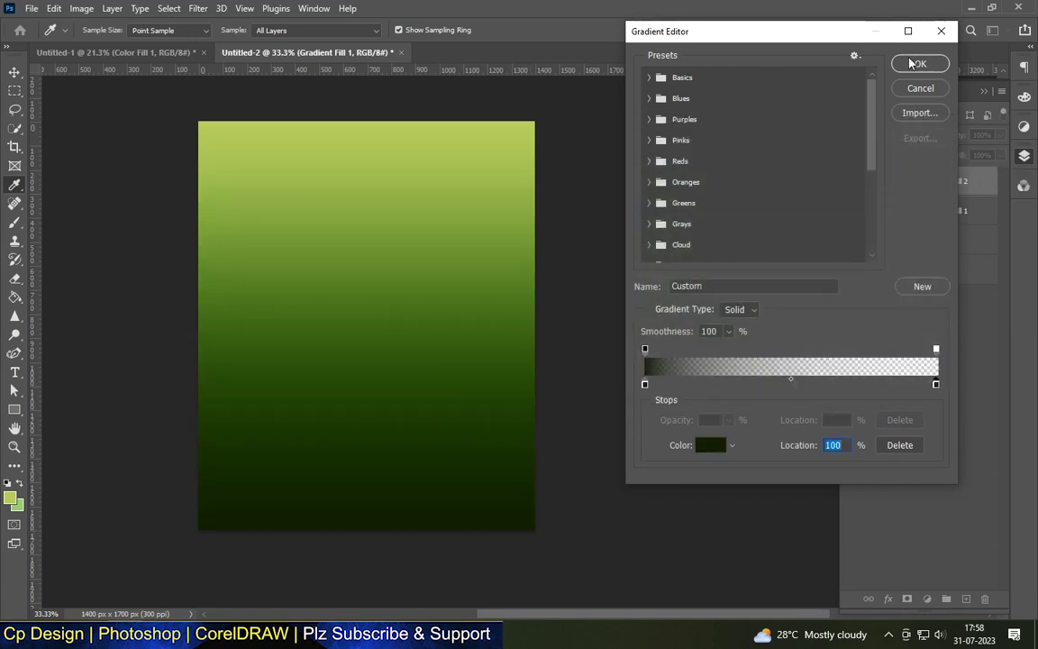
{"action": "left_click", "coordinate": [912, 64]}
{"action": "left_click", "coordinate": [880, 298]}
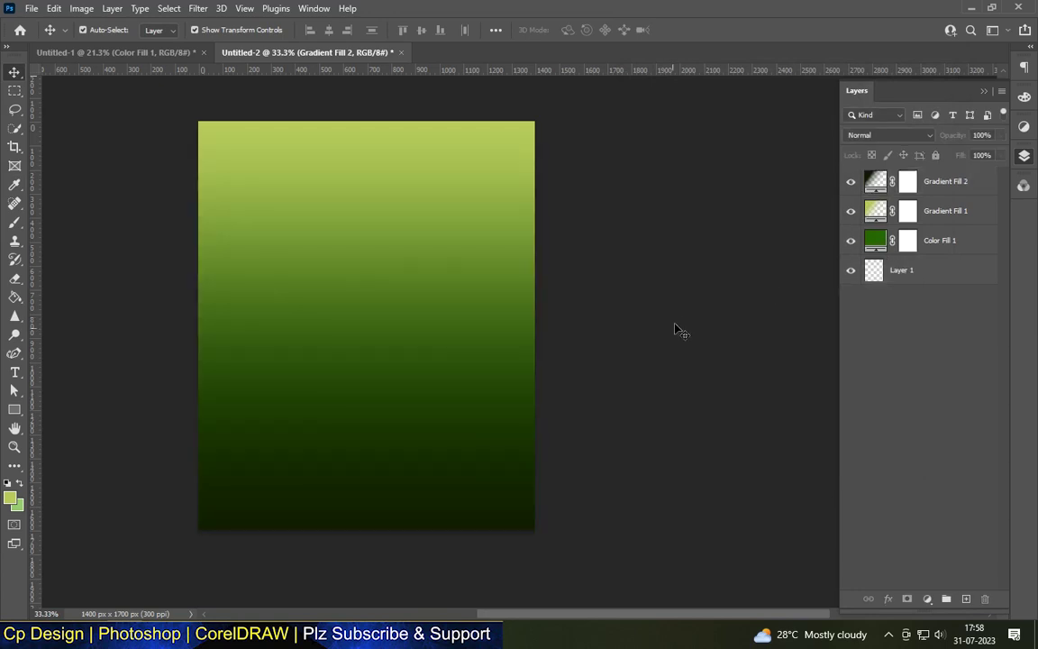
- Merge all the fill layers into a single layer
{"action": "left_click", "coordinate": [952, 252]}
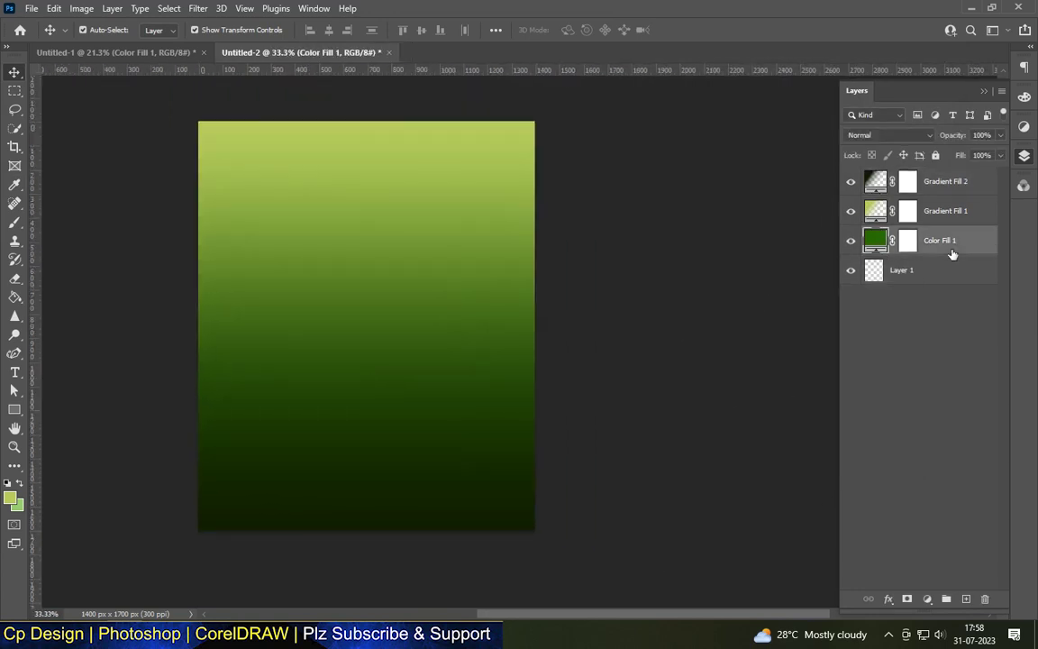
{"action": "left_click", "coordinate": [944, 183], "text": "shift"}
{"action": "right_click", "coordinate": [943, 183]}
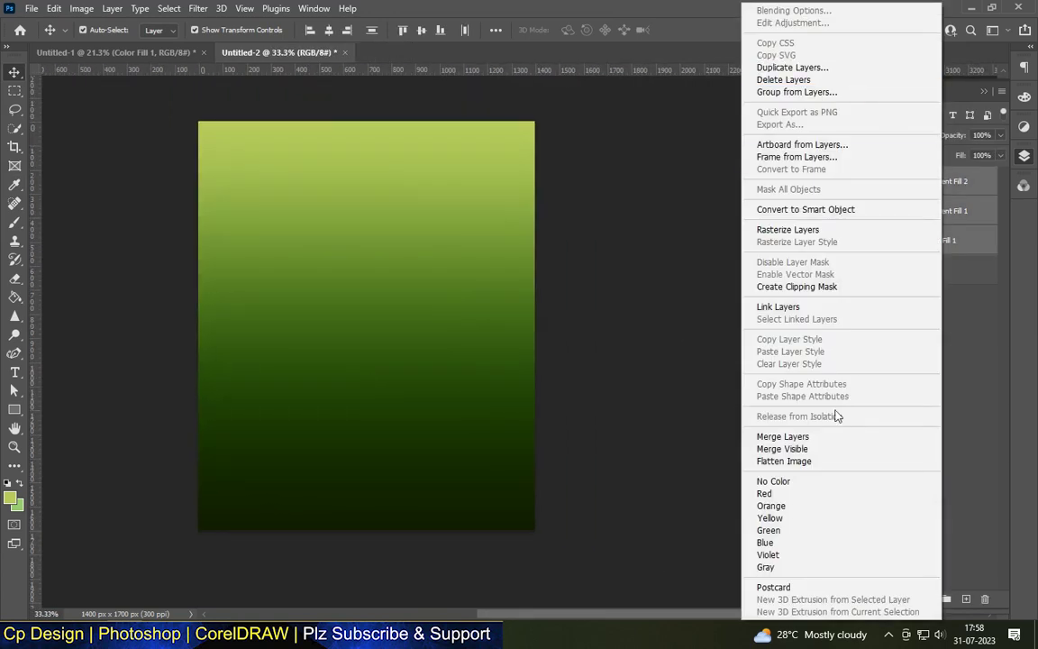
{"action": "left_click", "coordinate": [782, 437]}
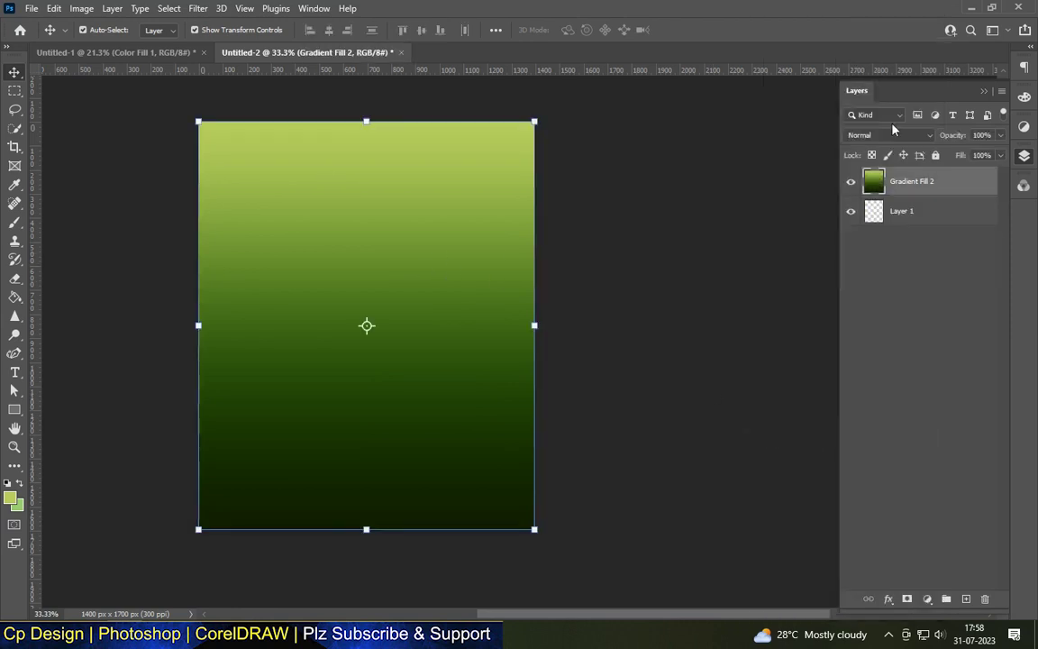
{"action": "left_click", "coordinate": [199, 9]}
- Apply the Filter Gallery Texturizer with Sandstone texture at 57% scaling
{"action": "left_click", "coordinate": [194, 89]}
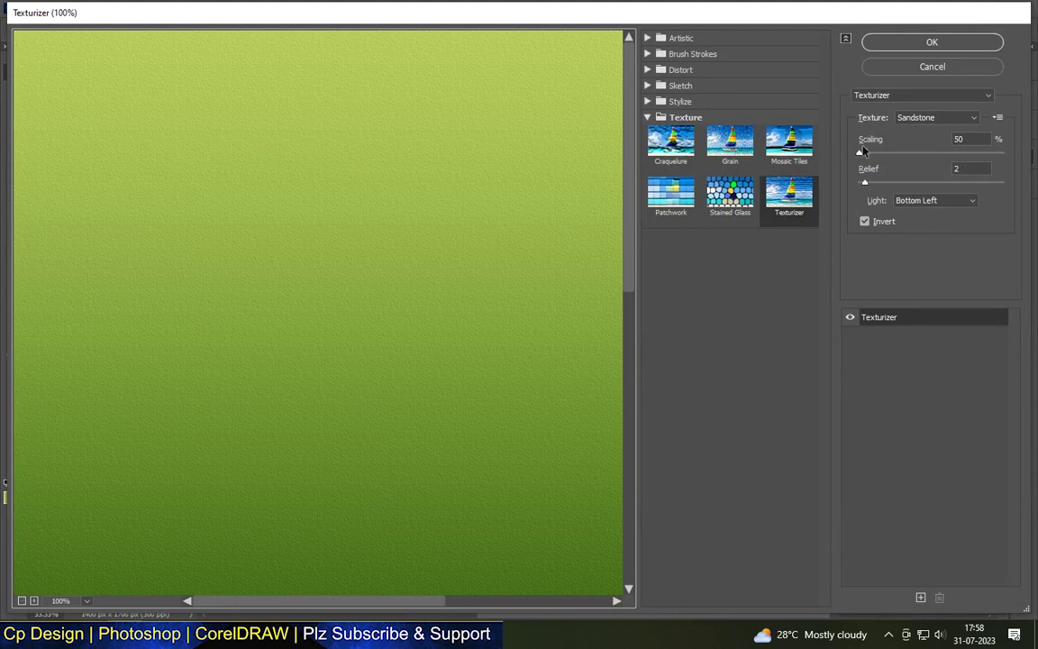
{"action": "left_click_drag", "start_coordinate": [861, 152], "coordinate": [936, 154]}
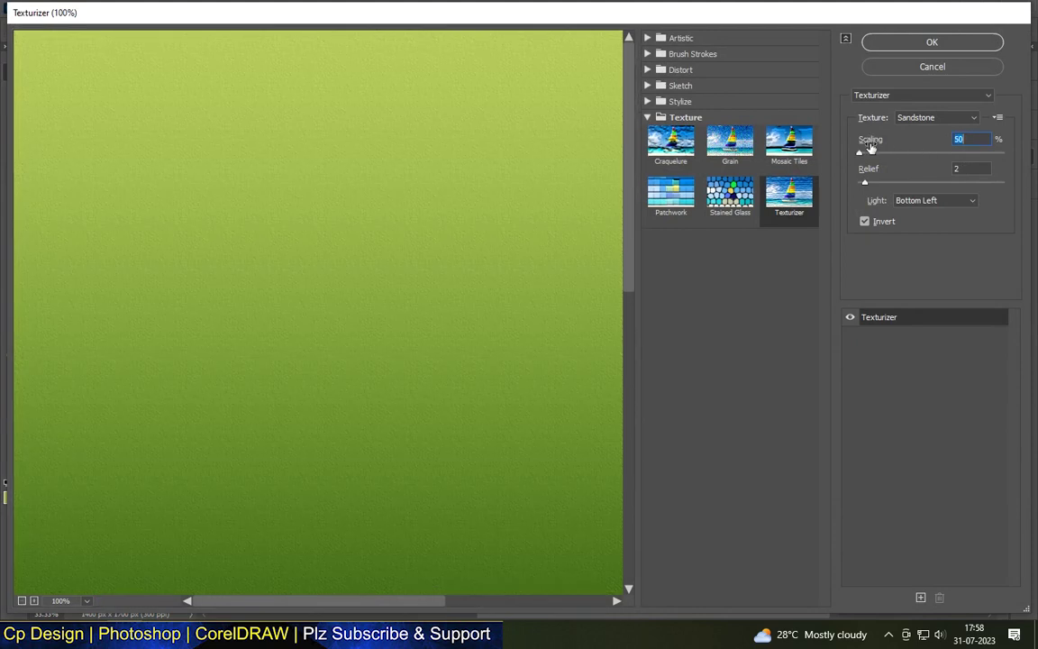
{"action": "left_click_drag", "start_coordinate": [1007, 158], "coordinate": [862, 168]}
{"action": "left_click", "coordinate": [932, 43]}
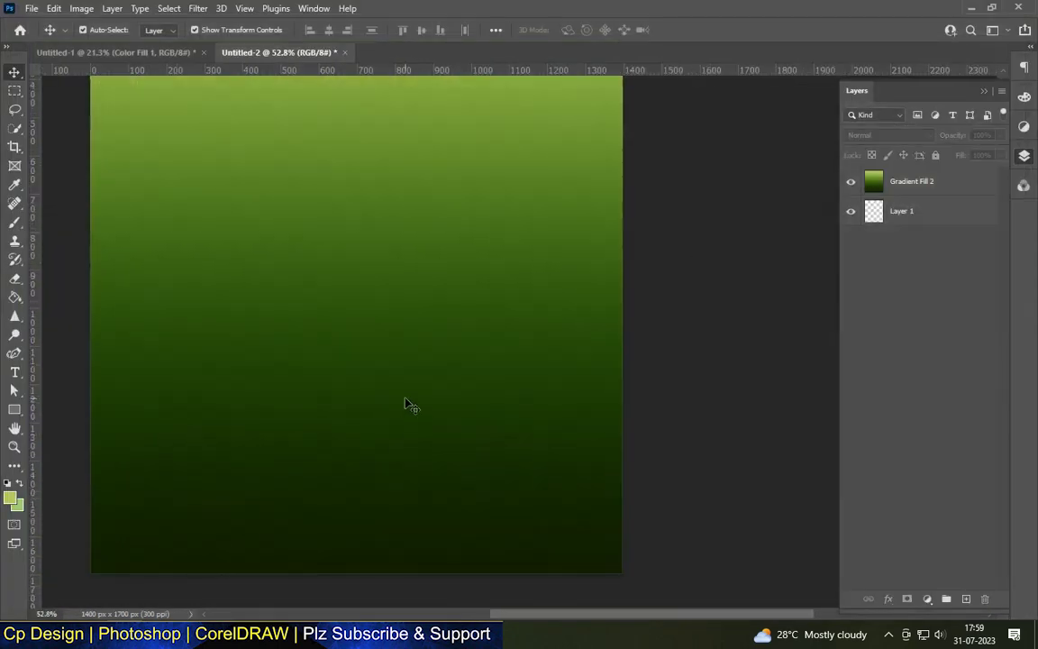
- Move the grass image into the lower canvas and perspective-transform it into a trapezoid
{"action": "left_click_drag", "start_coordinate": [390, 302], "coordinate": [432, 424]}
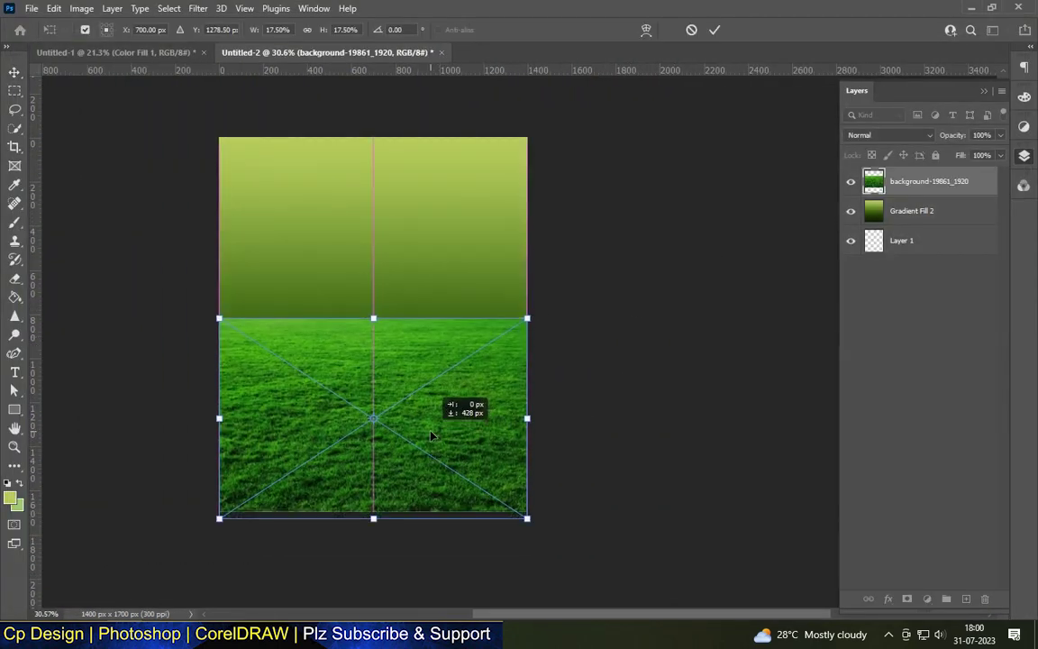
{"action": "key", "text": "ctrl+t"}
{"action": "right_click", "coordinate": [451, 387]}
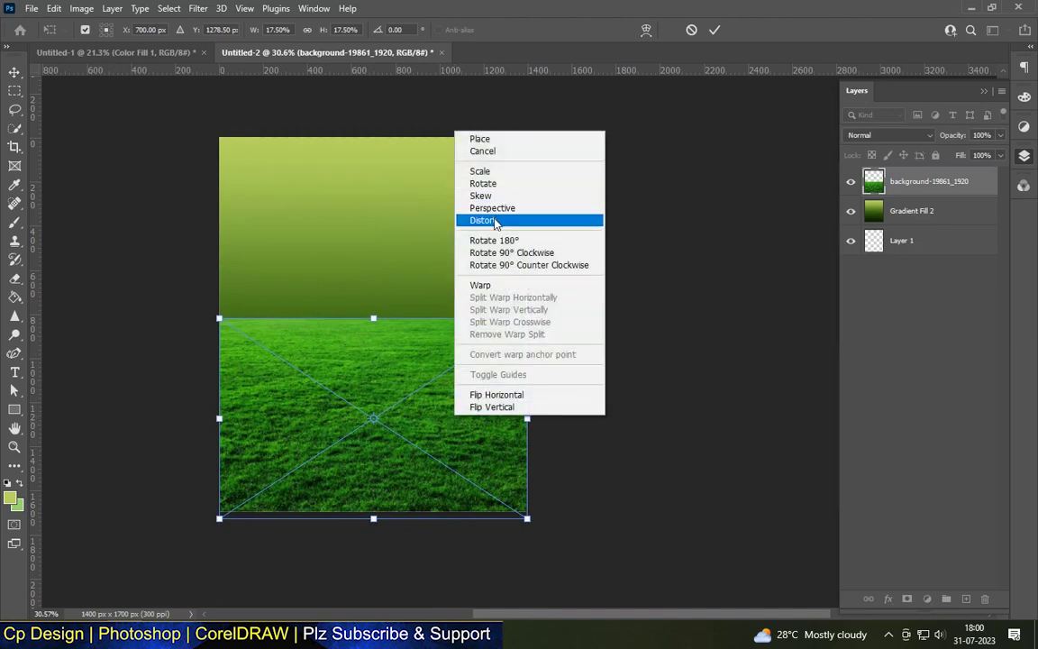
{"action": "left_click", "coordinate": [491, 208]}
{"action": "left_click_drag", "start_coordinate": [528, 518], "coordinate": [613, 518]}
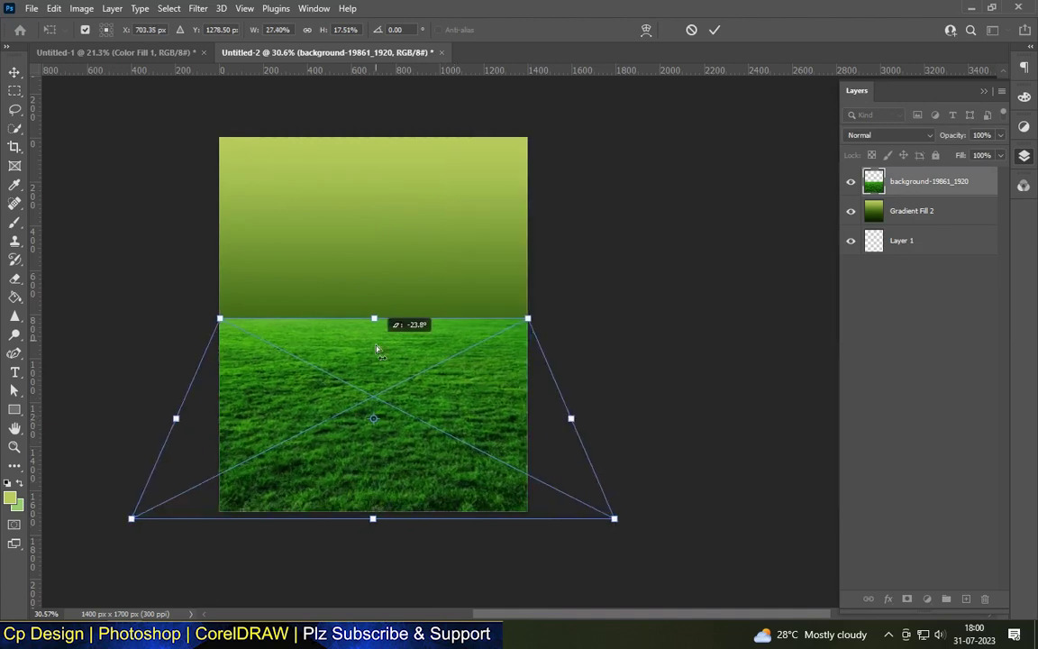
{"action": "right_click", "coordinate": [375, 322]}
{"action": "left_click", "coordinate": [406, 115]}
{"action": "left_click_drag", "start_coordinate": [371, 321], "coordinate": [373, 364]}
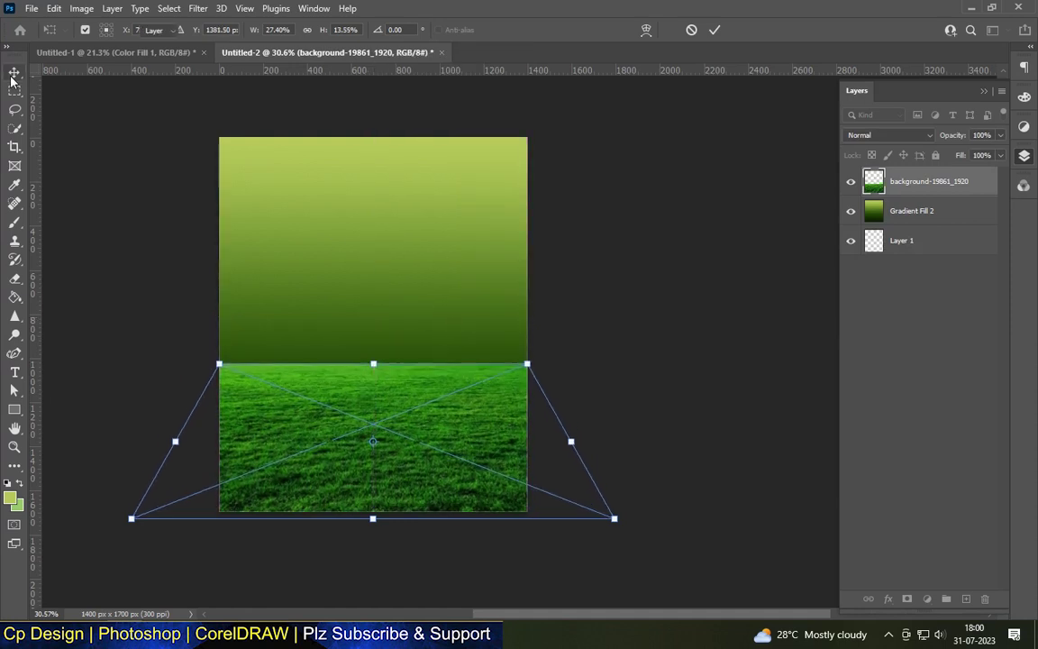
{"action": "key", "text": "Return"}
- Set the grass layer to Multiply blending at 15% fill
{"action": "left_click", "coordinate": [887, 136]}
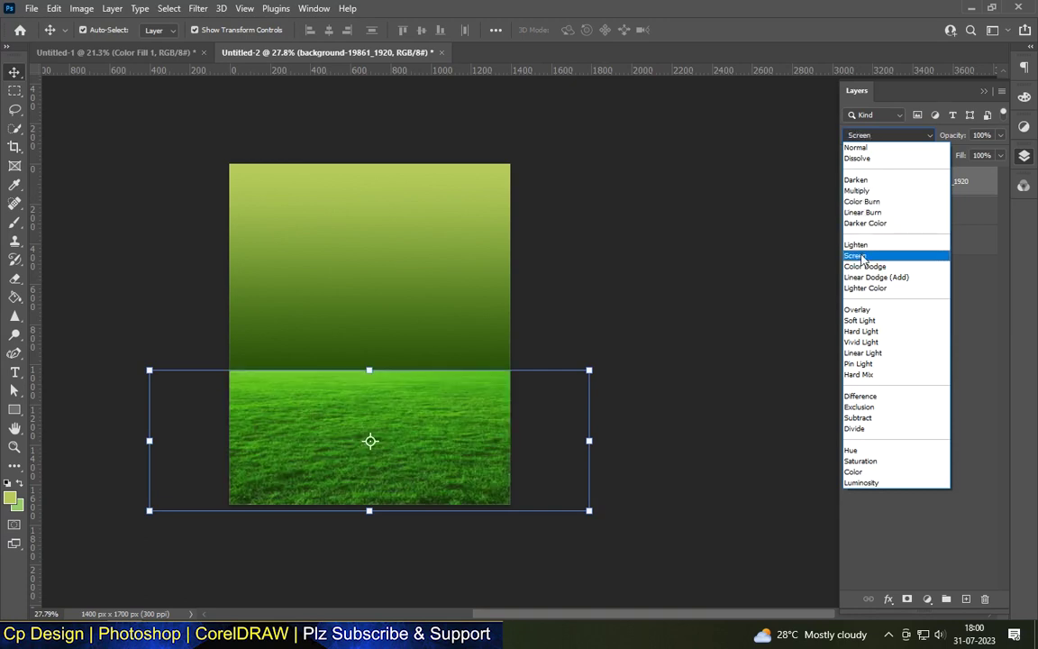
{"action": "left_click", "coordinate": [856, 190]}
{"action": "scroll", "coordinate": [421, 398], "scroll_direction": "up", "scroll_amount": 1}
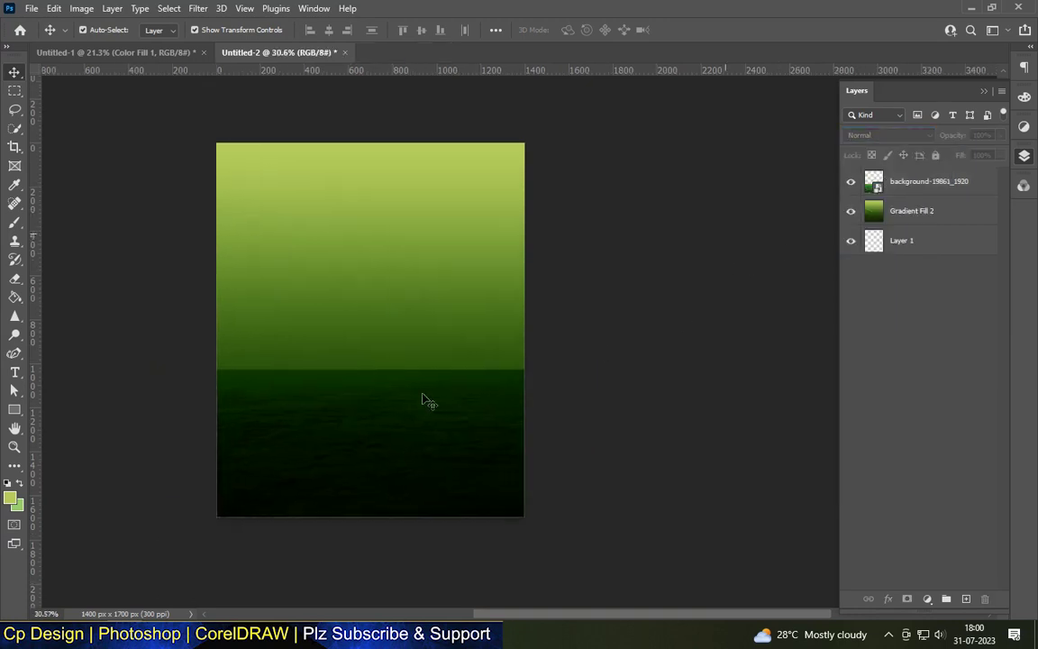
{"action": "left_click", "coordinate": [944, 173]}
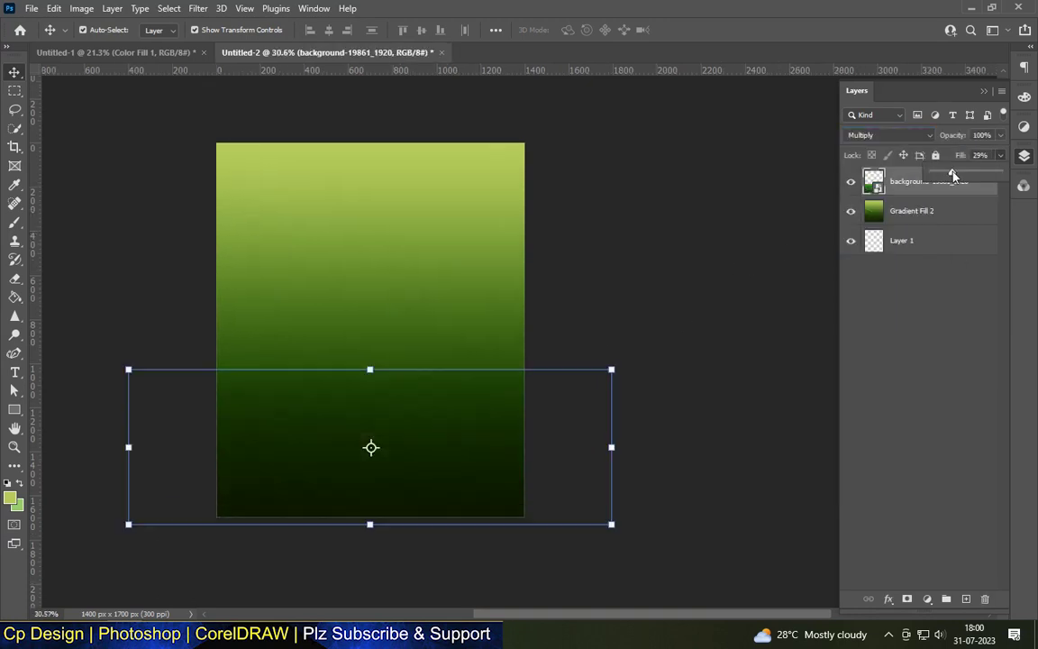
{"action": "left_click", "coordinate": [695, 220]}
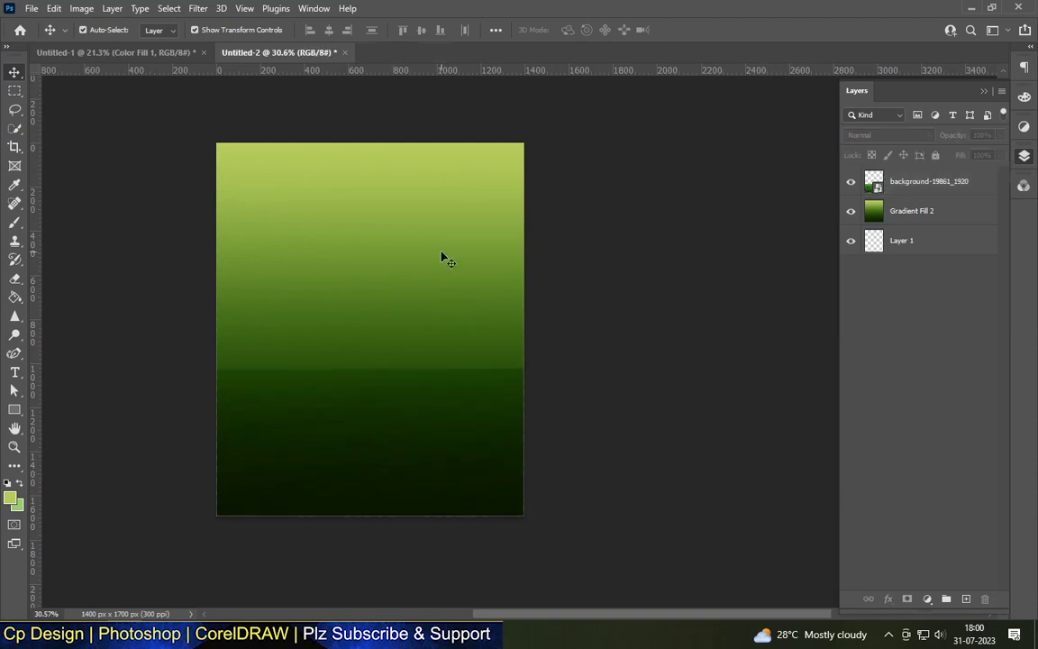
{"action": "scroll", "coordinate": [417, 393], "scroll_direction": "up", "scroll_amount": 1}
{"action": "left_click", "coordinate": [403, 484]}
{"action": "scroll", "coordinate": [403, 483], "scroll_direction": "up", "scroll_amount": 1}
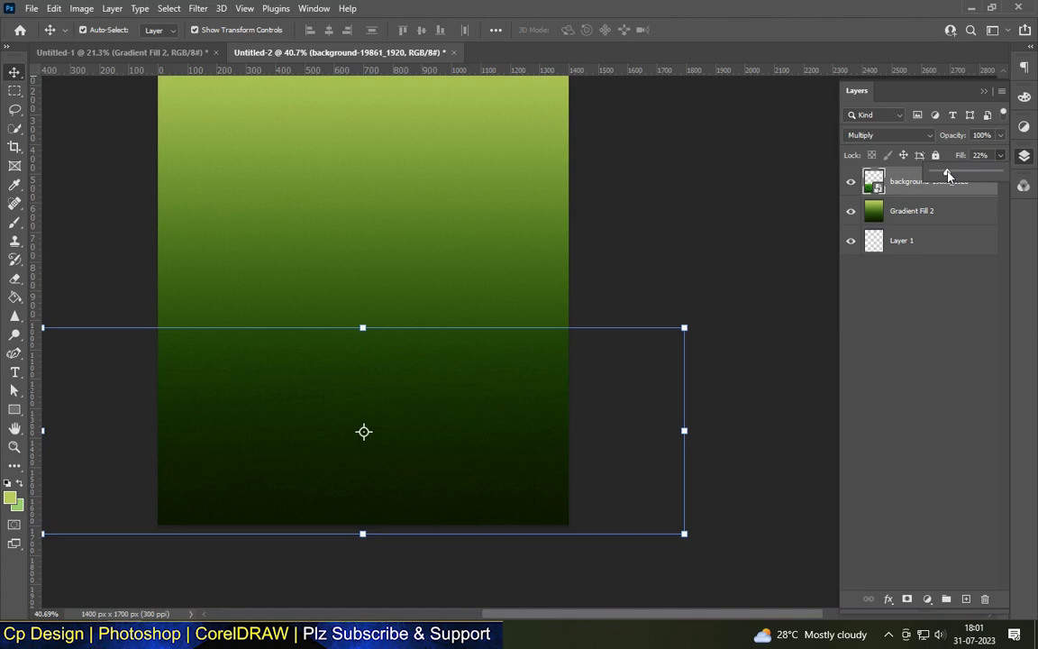
- Set the background texture layer's fill to 24%
{"action": "left_click", "coordinate": [718, 236]}
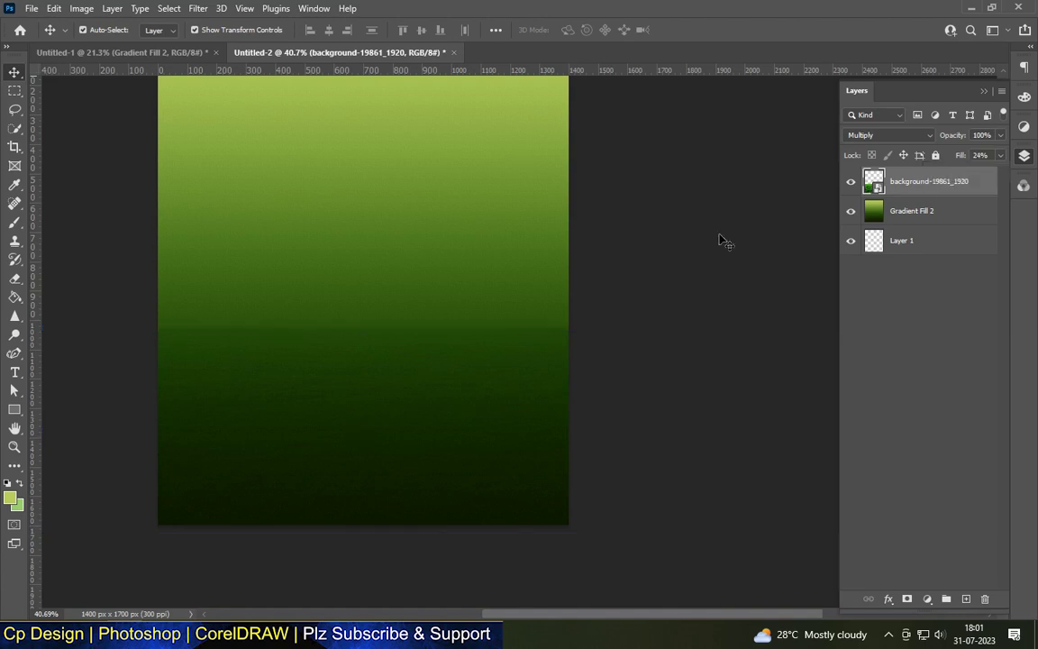
{"action": "scroll", "coordinate": [431, 289], "scroll_direction": "down", "scroll_amount": 2}
{"action": "scroll", "coordinate": [430, 290], "scroll_direction": "up", "scroll_amount": 1}
{"action": "left_click", "coordinate": [431, 290]}
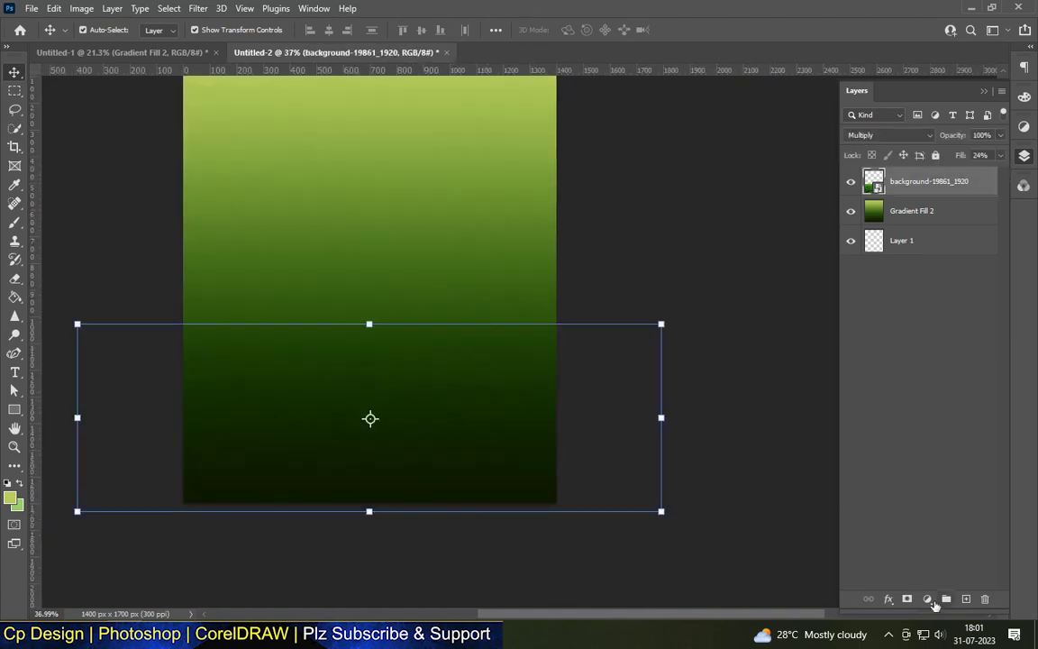
- Mask the texture layer and paint it out across the middle with a 900 px brush
{"action": "left_click", "coordinate": [928, 599]}
{"action": "key", "text": "Escape"}
{"action": "left_click", "coordinate": [907, 599]}
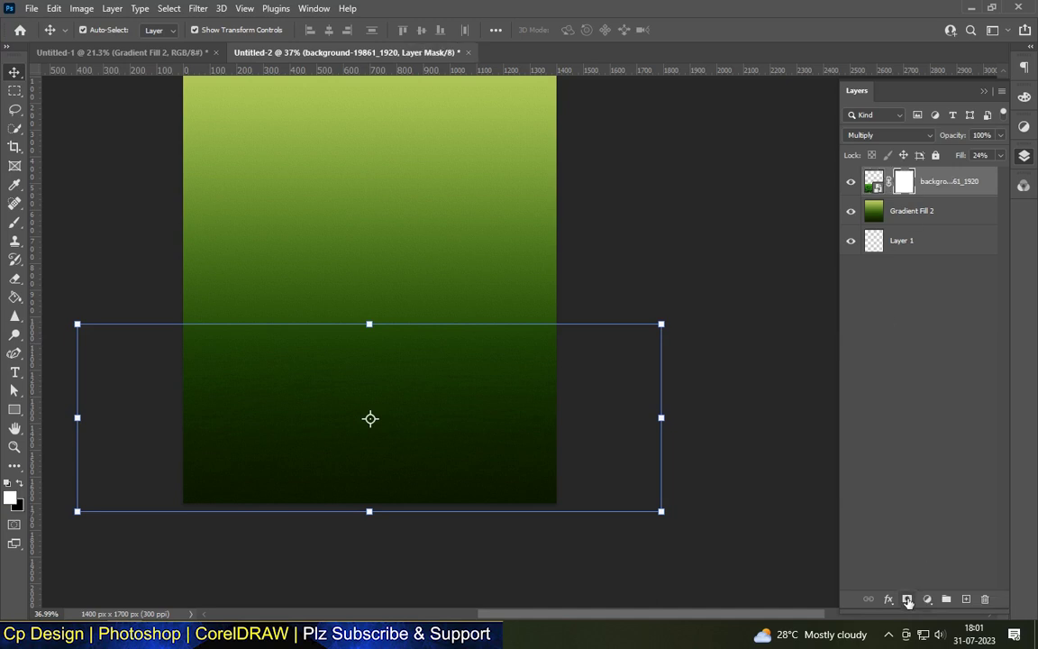
{"action": "left_click", "coordinate": [12, 221]}
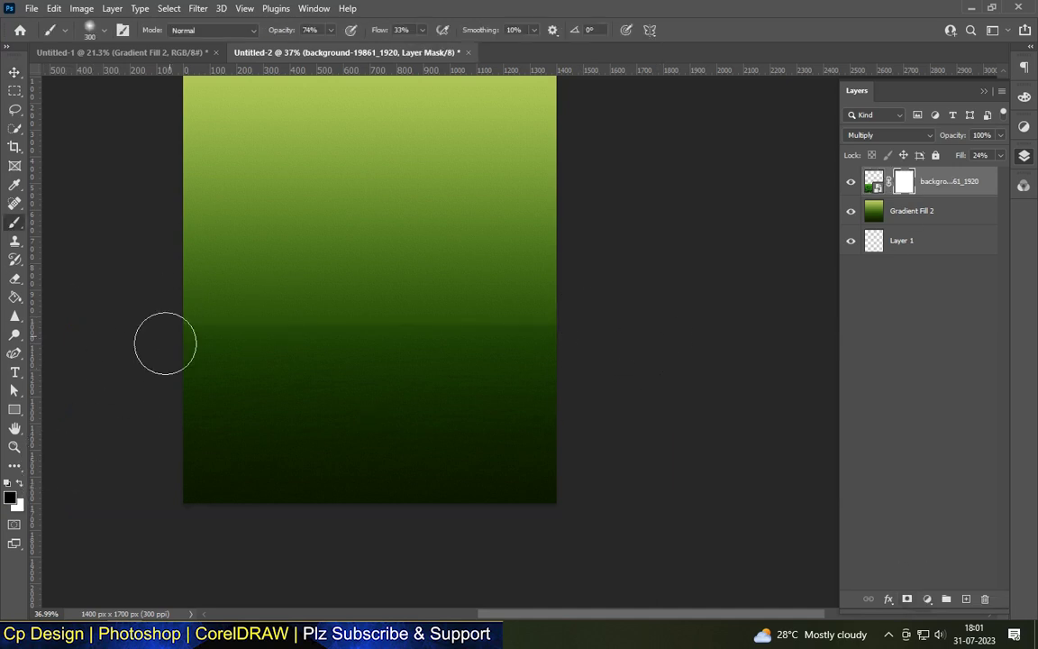
{"action": "key", "text": "bracketright"}
{"action": "key", "text": "bracketright"}
{"action": "key", "text": "bracketright"}
{"action": "left_click_drag", "start_coordinate": [188, 255], "coordinate": [517, 248]}
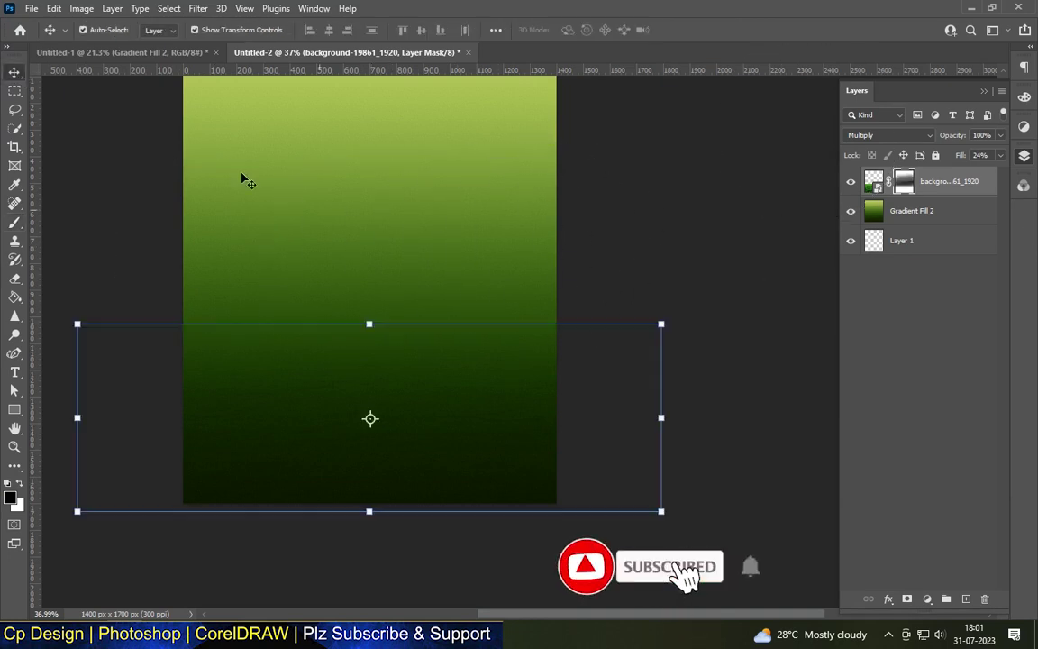
- Stretch the street photo to fit and move it below the texture layer
{"action": "left_click_drag", "start_coordinate": [378, 227], "coordinate": [384, 148]}
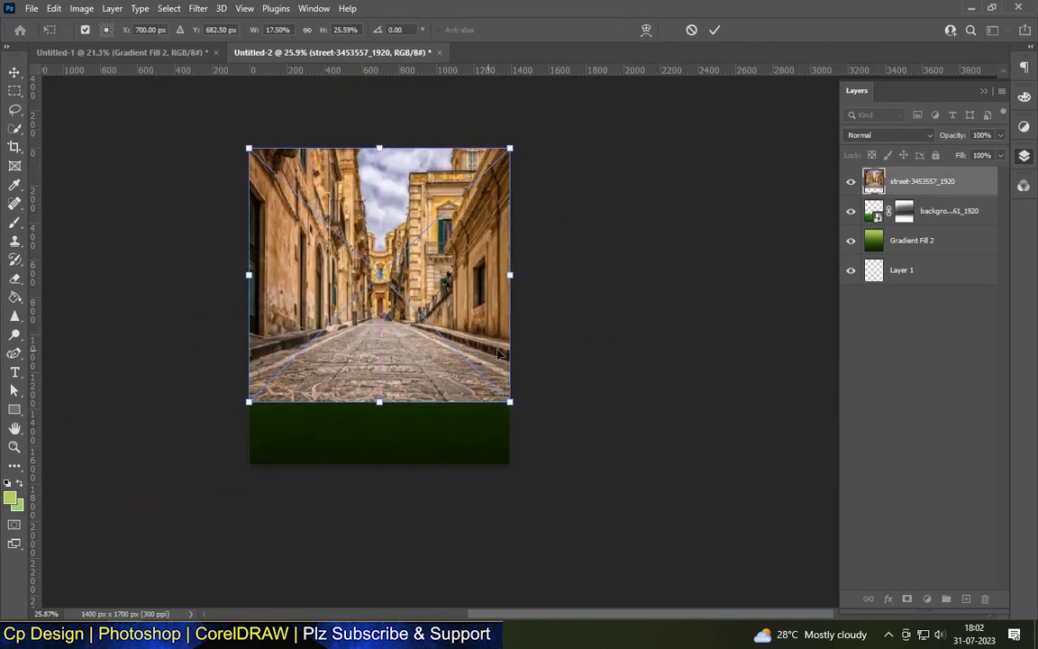
{"action": "left_click_drag", "start_coordinate": [376, 404], "coordinate": [379, 405]}
{"action": "key", "text": "Return"}
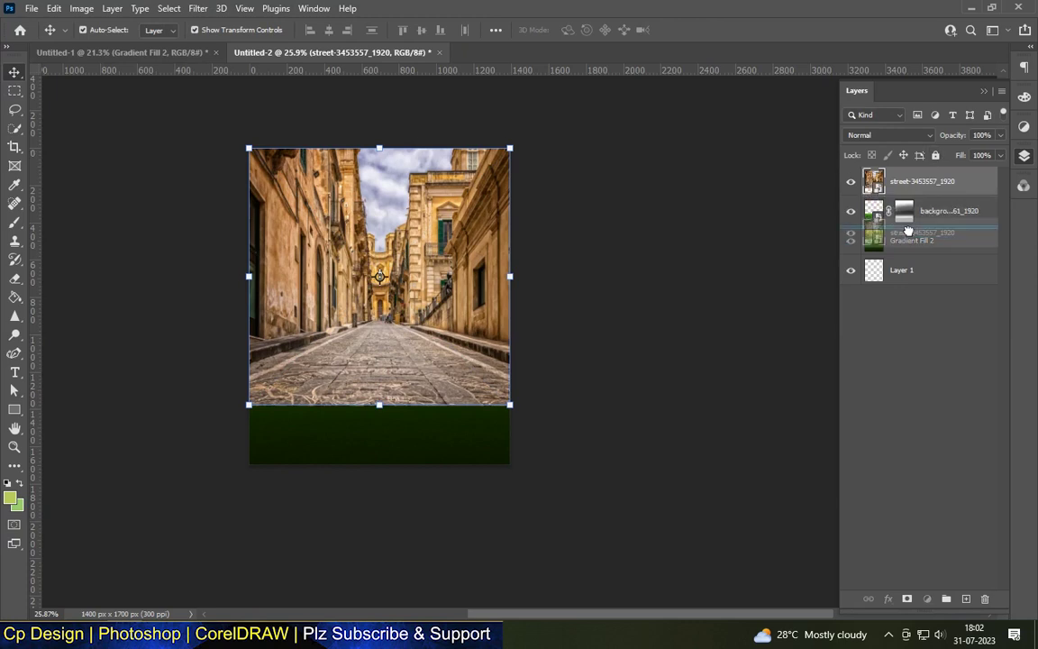
{"action": "key", "text": "ctrl+bracketleft"}
- Set the street layer to 12% fill in Multiply mode
{"action": "left_click_drag", "start_coordinate": [971, 174], "coordinate": [937, 174]}
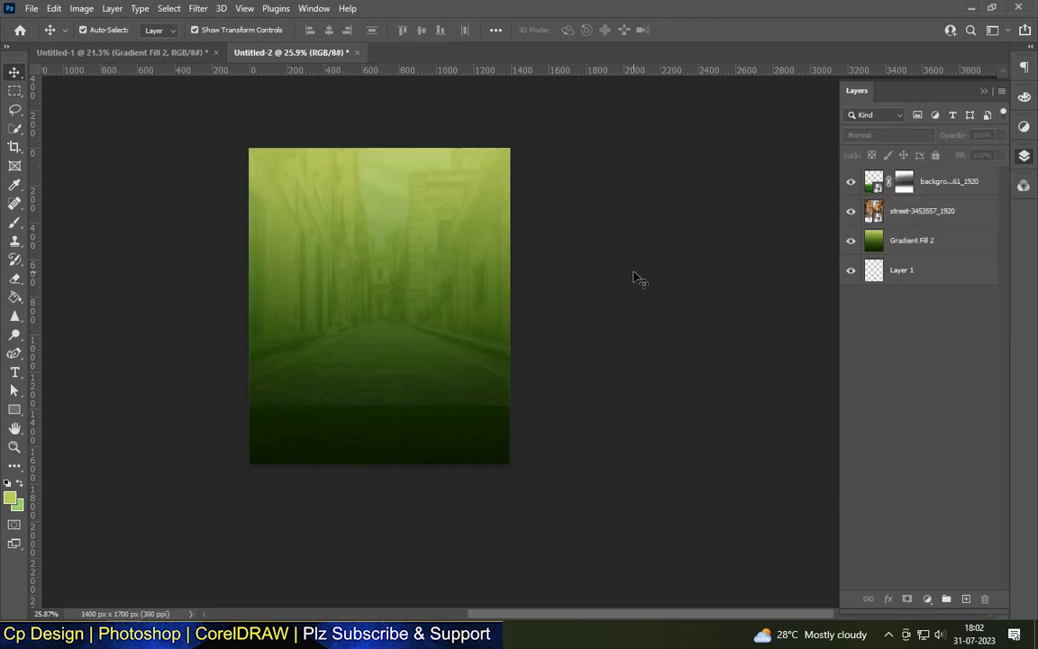
{"action": "scroll", "coordinate": [456, 262], "scroll_direction": "up", "scroll_amount": 1}
{"action": "left_click", "coordinate": [888, 135]}
{"action": "left_click", "coordinate": [865, 192]}
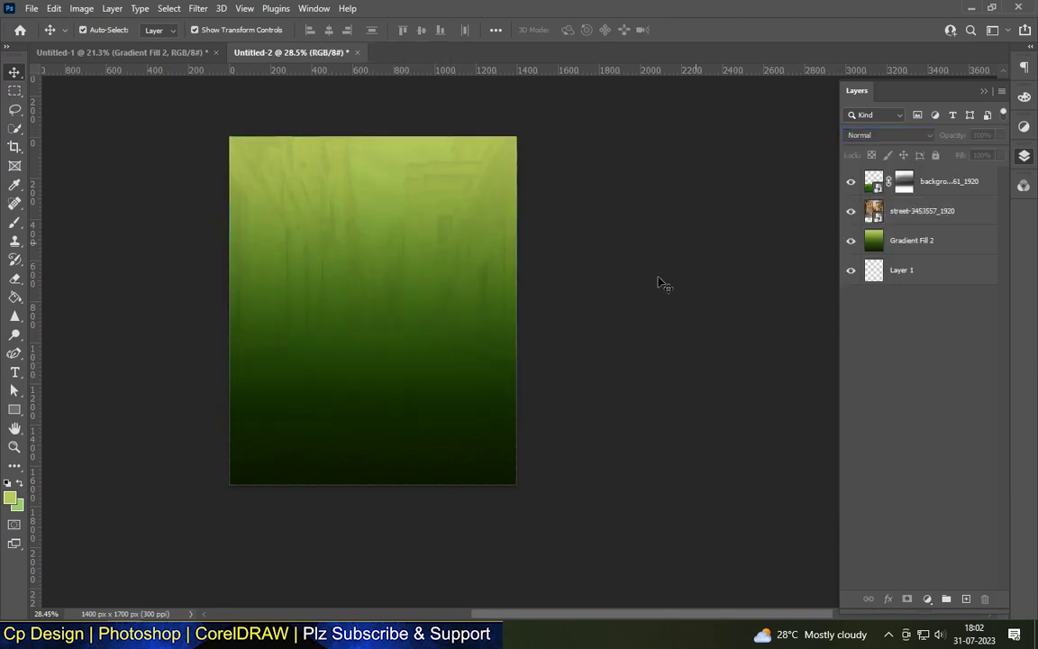
{"action": "left_click", "coordinate": [689, 253]}
{"action": "scroll", "coordinate": [455, 280], "scroll_direction": "up", "scroll_amount": 2}
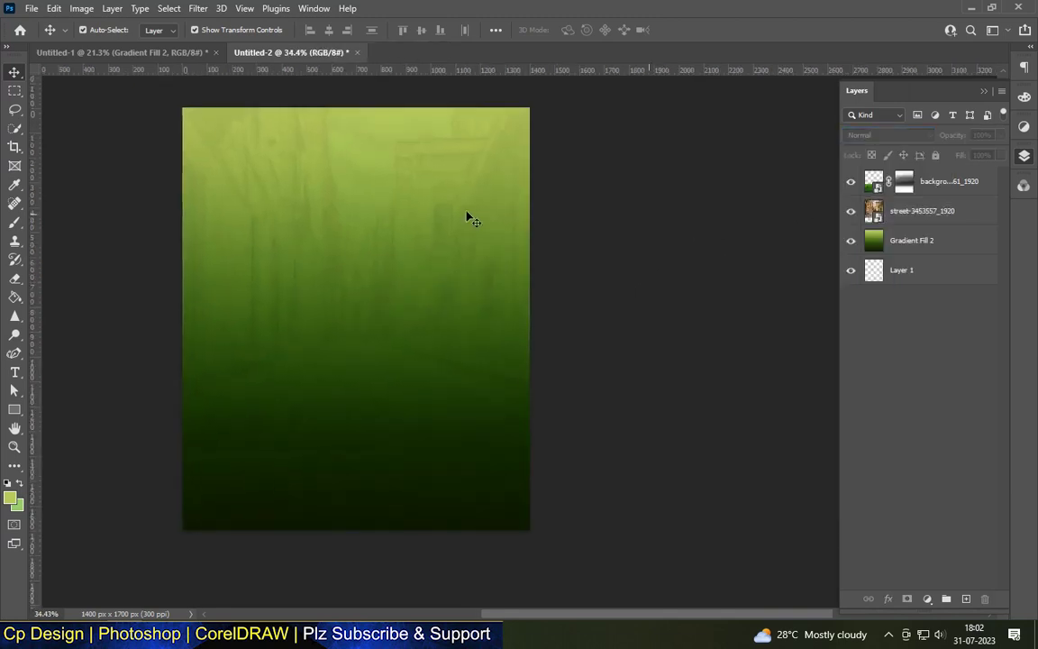
{"action": "scroll", "coordinate": [512, 342], "scroll_direction": "down", "scroll_amount": 2}
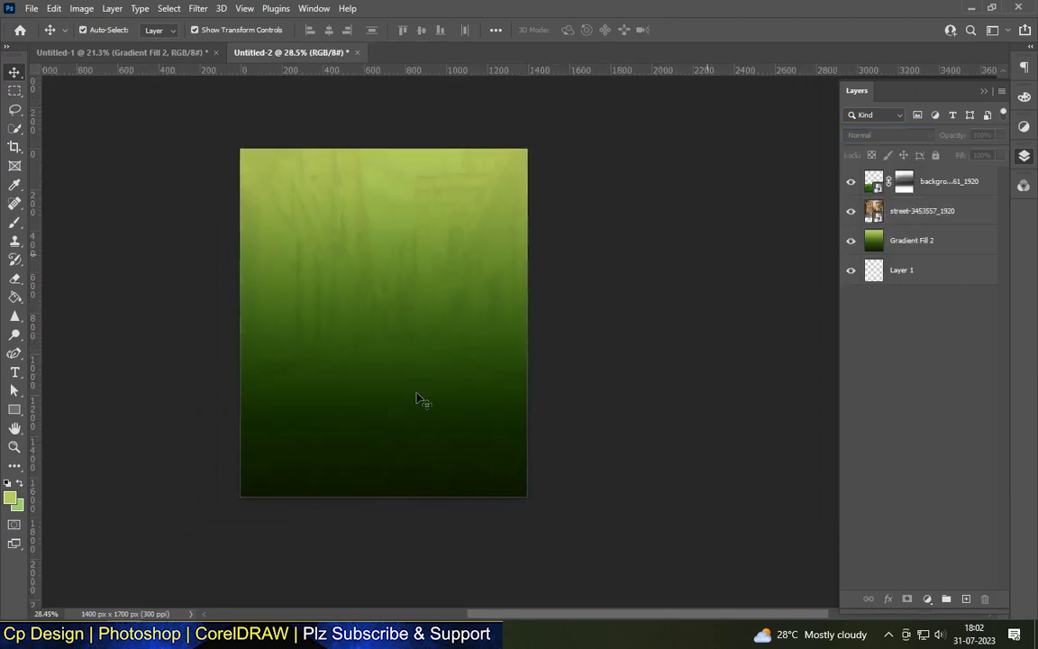
- Mask the street photo and brush it away along the poster's bottom
{"action": "left_click", "coordinate": [438, 253]}
{"action": "scroll", "coordinate": [399, 429], "scroll_direction": "up", "scroll_amount": 1}
{"action": "left_click", "coordinate": [907, 599]}
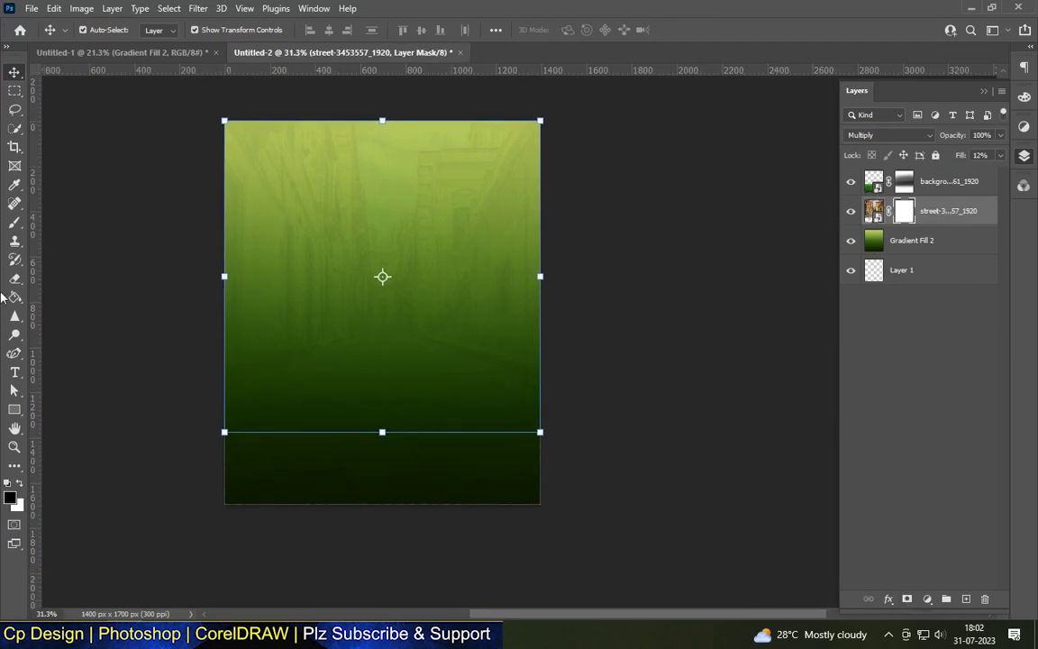
{"action": "key", "text": "b"}
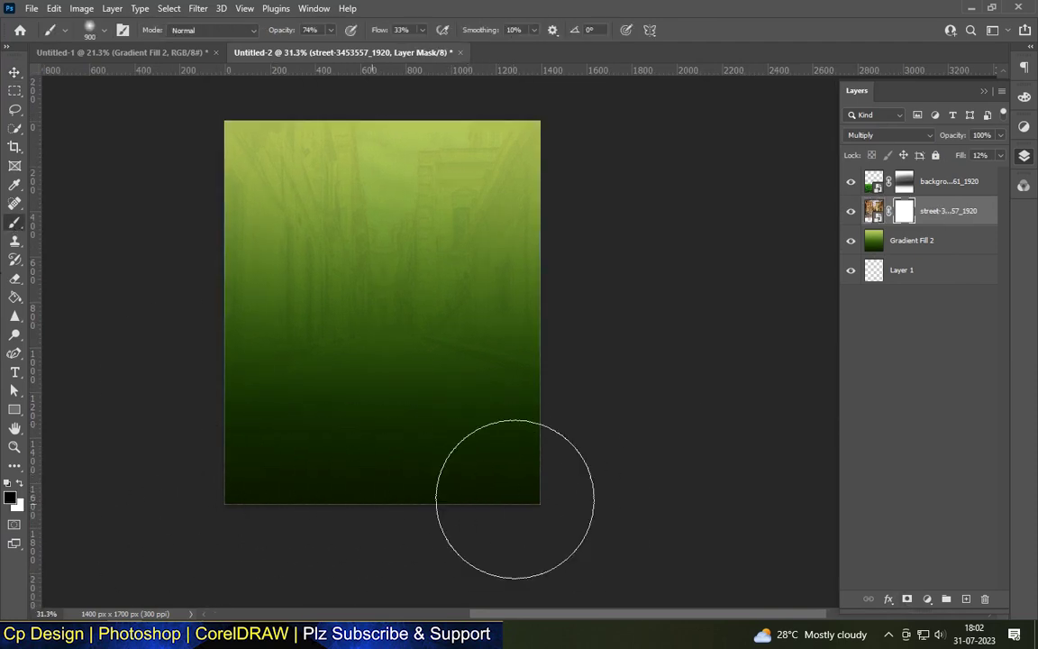
{"action": "left_click_drag", "start_coordinate": [493, 521], "coordinate": [698, 505]}
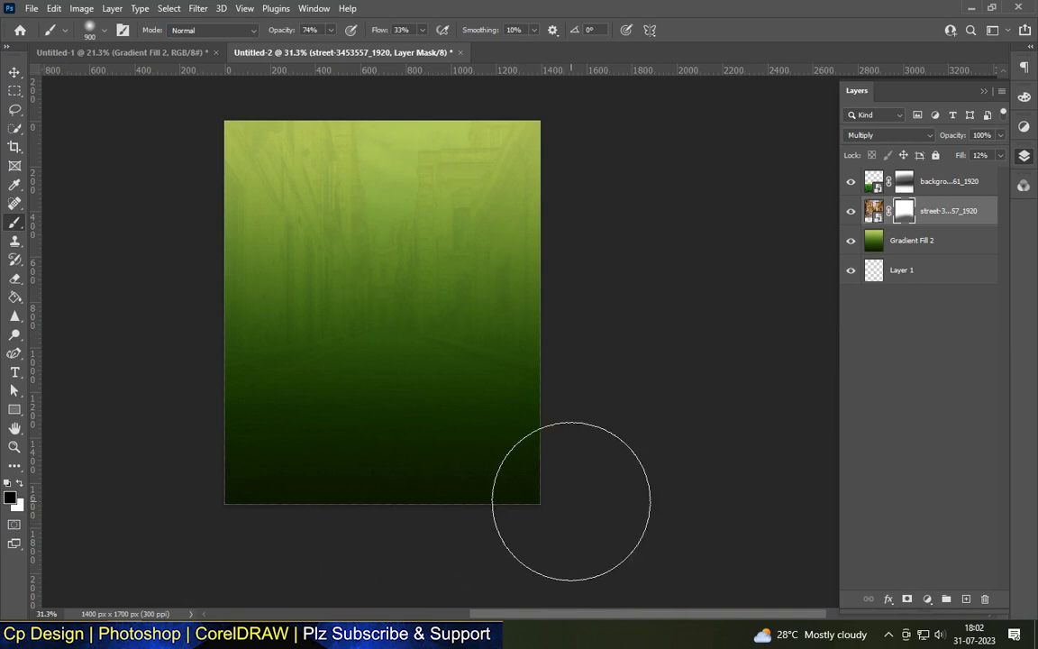
- Drag the Aloe Vera Plant image into the poster
{"action": "left_click", "coordinate": [13, 72]}
{"action": "scroll", "coordinate": [289, 204], "scroll_direction": "up", "scroll_amount": 3}
{"action": "scroll", "coordinate": [288, 204], "scroll_direction": "down", "scroll_amount": 3}
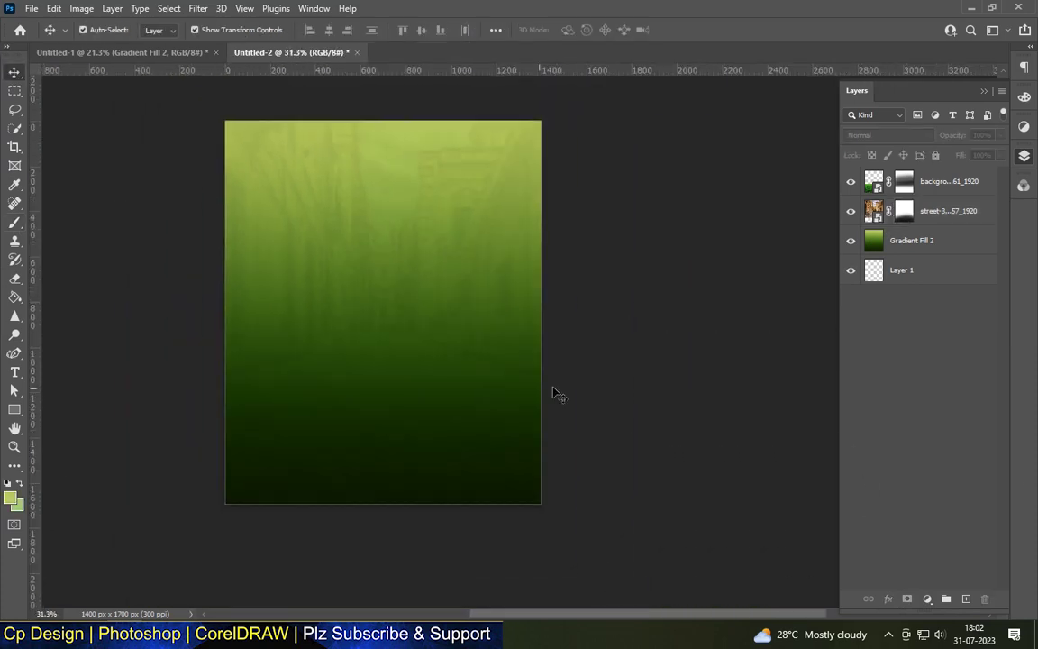
{"action": "mouse_move", "coordinate": [556, 393]}
{"action": "left_mouse_down"}
{"action": "mouse_move", "coordinate": [370, 397]}
{"action": "mouse_move", "coordinate": [368, 413]}
{"action": "left_mouse_up"}
- Scale the Aloe Vera Plant image to about 54% and nudge it slightly right
{"action": "key", "text": "Return"}
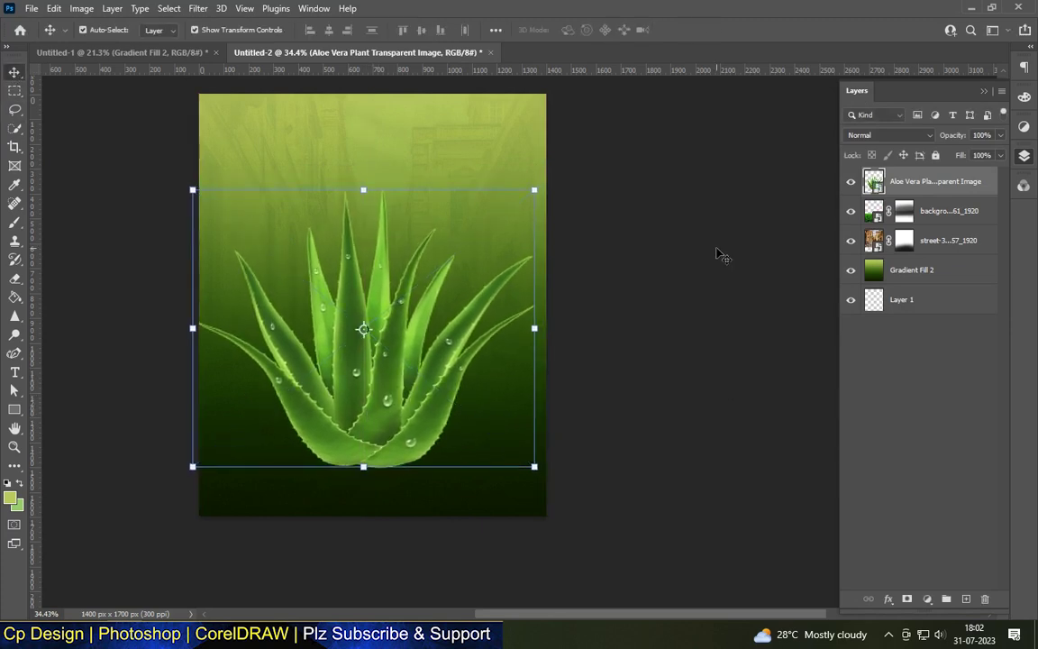
{"action": "left_click_drag", "start_coordinate": [363, 191], "coordinate": [363, 213]}
{"action": "key", "text": "Return"}
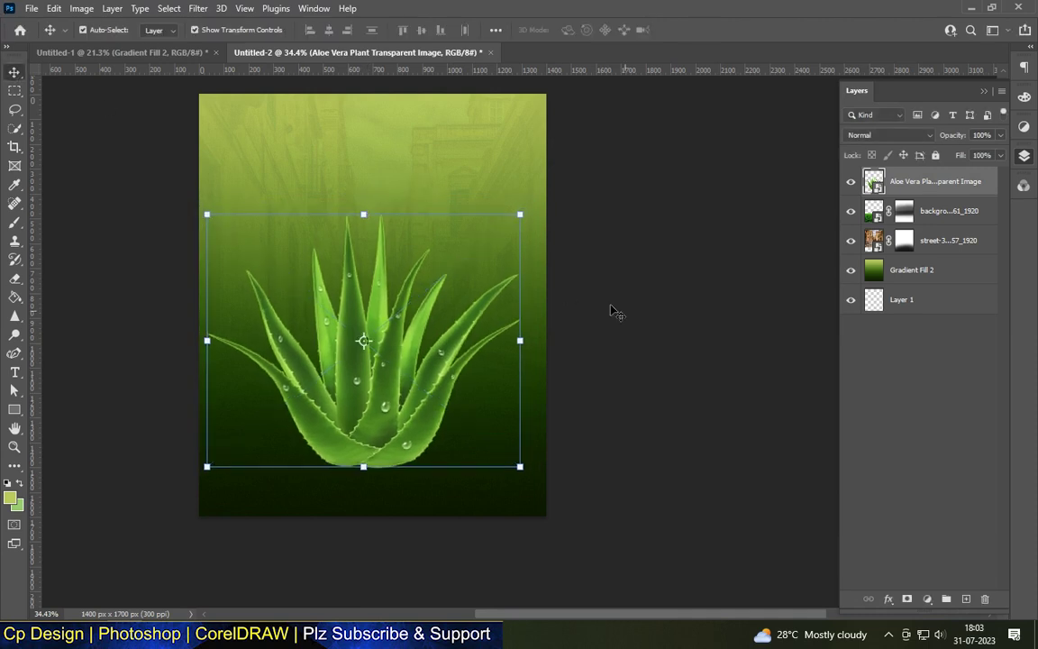
{"action": "left_click_drag", "start_coordinate": [360, 343], "coordinate": [369, 343]}
{"action": "scroll", "coordinate": [321, 286], "scroll_direction": "up", "scroll_amount": 1}
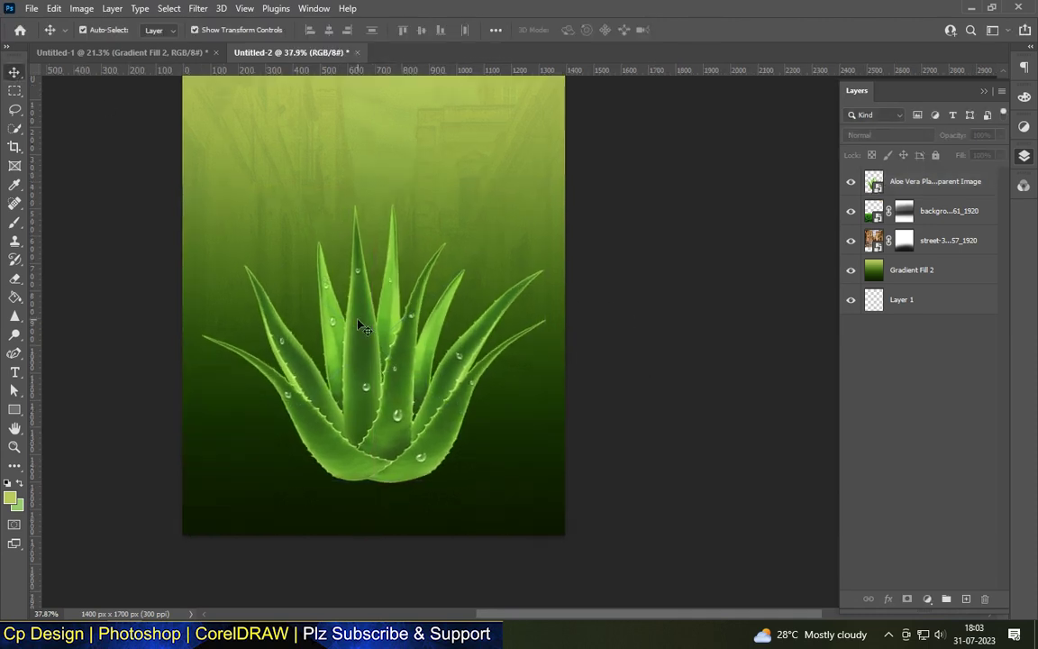
- Add a Levels 1 adjustment with lowered output white, clipped to the aloe layer
{"action": "left_click", "coordinate": [321, 286]}
{"action": "left_click", "coordinate": [927, 598]}
{"action": "left_click", "coordinate": [944, 403]}
{"action": "mouse_move", "coordinate": [643, 398]}
{"action": "left_mouse_down"}
{"action": "mouse_move", "coordinate": [509, 422]}
{"action": "mouse_move", "coordinate": [541, 419]}
{"action": "left_mouse_up"}
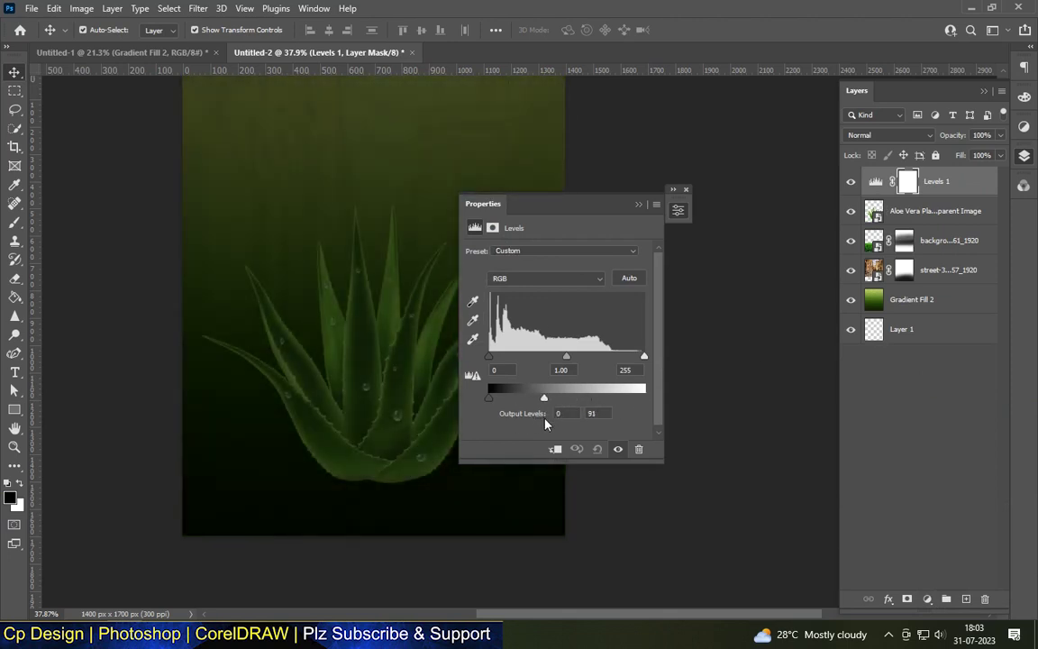
{"action": "left_click", "coordinate": [555, 450]}
{"action": "left_click", "coordinate": [678, 209]}
{"action": "left_click", "coordinate": [936, 211]}
{"action": "left_click", "coordinate": [937, 182]}
- Paint the Levels 1 mask over the central leaves, shrinking the brush to 400 px
{"action": "left_click", "coordinate": [14, 221]}
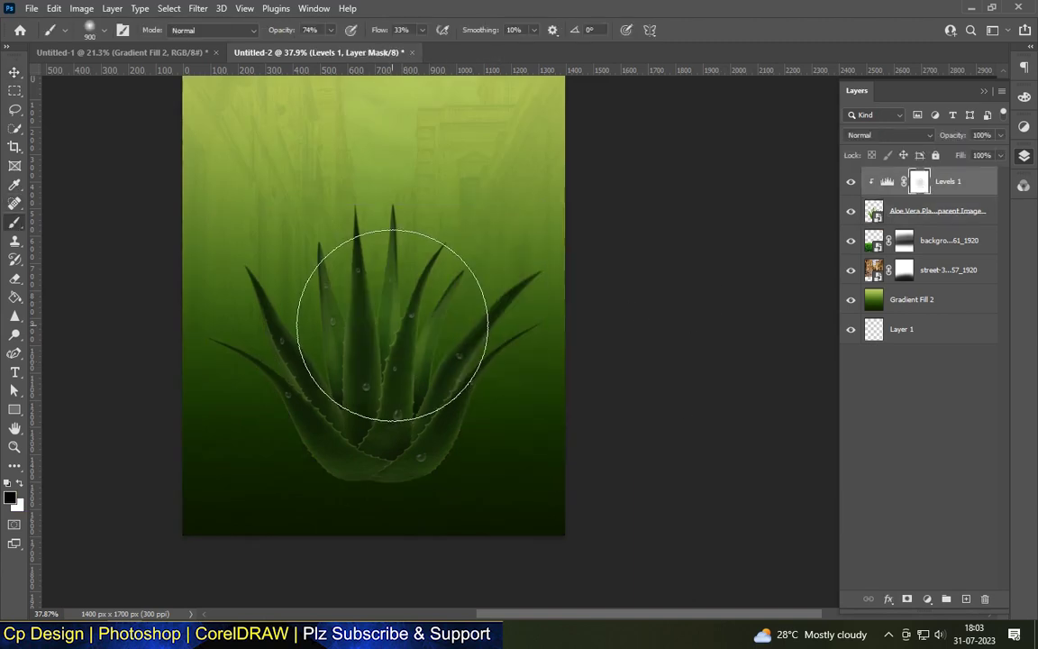
{"action": "mouse_move", "coordinate": [370, 377]}
{"action": "left_mouse_down"}
{"action": "mouse_move", "coordinate": [373, 300]}
{"action": "mouse_move", "coordinate": [375, 378]}
{"action": "left_mouse_up"}
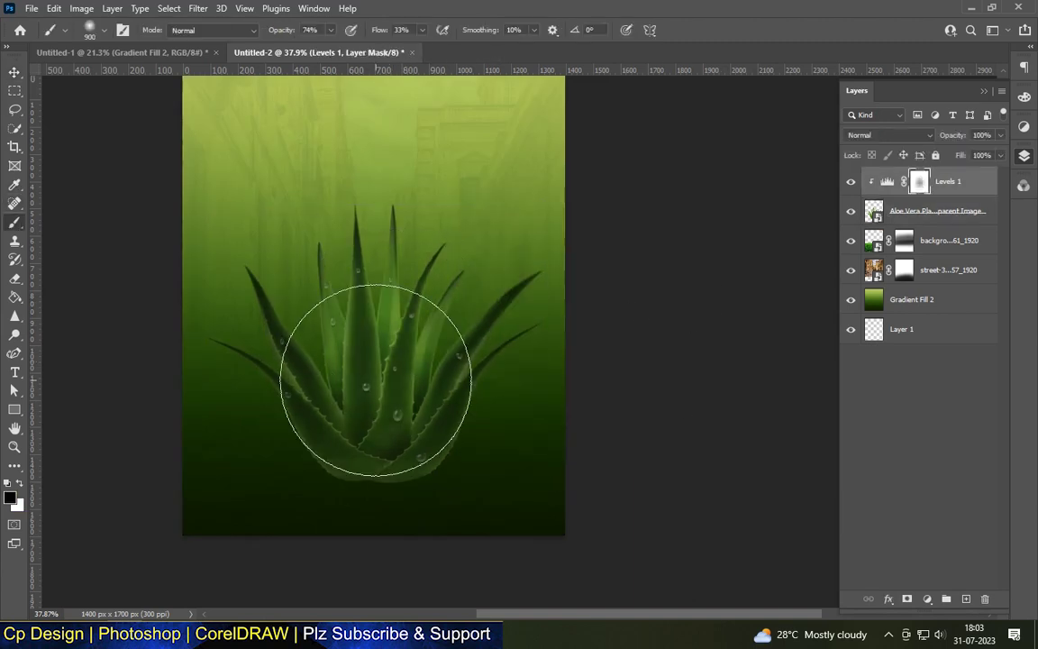
{"action": "key", "text": "bracketleft"}
{"action": "key", "text": "bracketleft"}
{"action": "key", "text": "bracketleft"}
{"action": "mouse_move", "coordinate": [374, 417]}
{"action": "left_mouse_down"}
{"action": "mouse_move", "coordinate": [371, 271]}
{"action": "mouse_move", "coordinate": [387, 393]}
{"action": "mouse_move", "coordinate": [371, 397]}
{"action": "left_mouse_up"}
{"action": "left_click_drag", "start_coordinate": [359, 338], "coordinate": [396, 290]}
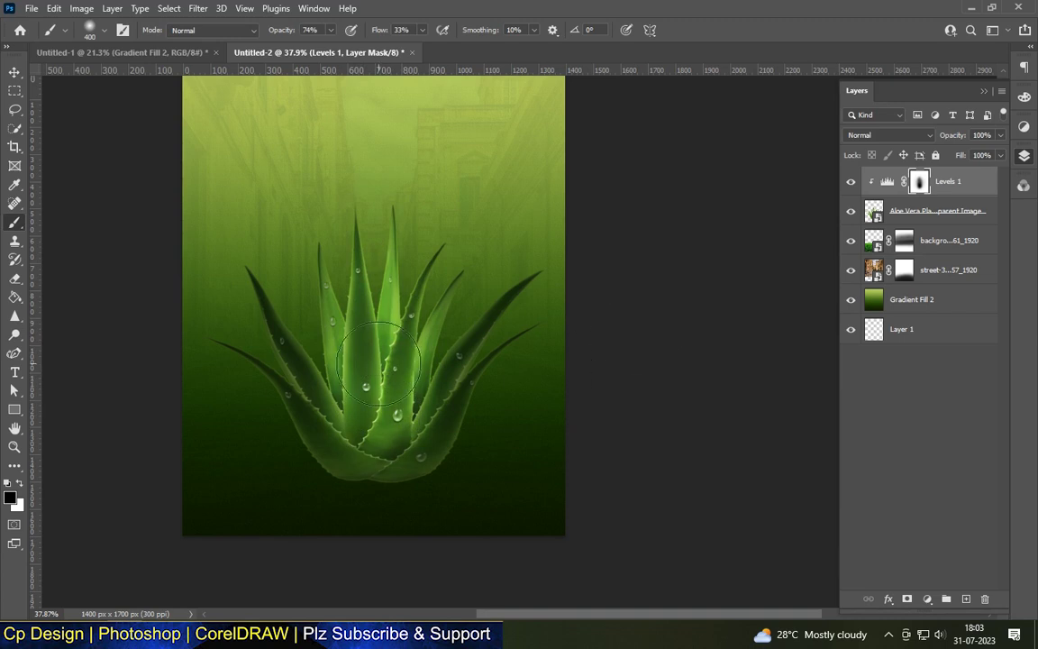
- Deselect all layers, then reselect the aloe plant and its Levels 1 adjustment
{"action": "scroll", "coordinate": [379, 366], "scroll_direction": "up", "scroll_amount": 2}
{"action": "left_click", "coordinate": [15, 72]}
{"action": "left_click", "coordinate": [614, 317]}
{"action": "scroll", "coordinate": [426, 116], "scroll_direction": "down", "scroll_amount": 1}
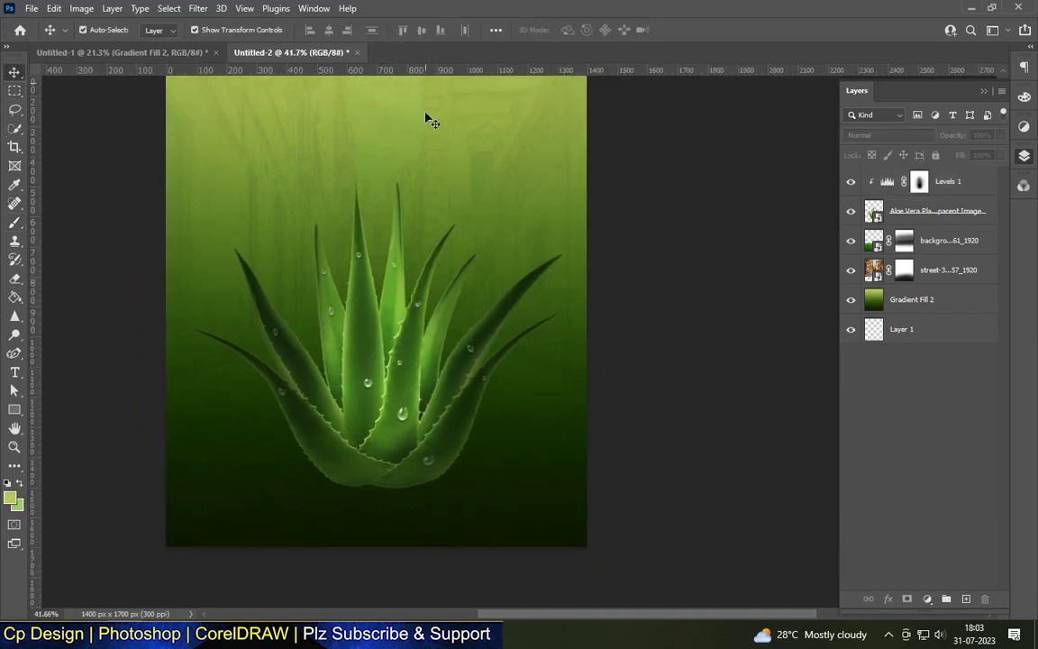
{"action": "scroll", "coordinate": [375, 494], "scroll_direction": "down", "scroll_amount": 2}
{"action": "scroll", "coordinate": [392, 426], "scroll_direction": "up", "scroll_amount": 1}
{"action": "left_click", "coordinate": [392, 426]}
{"action": "left_click", "coordinate": [954, 185]}
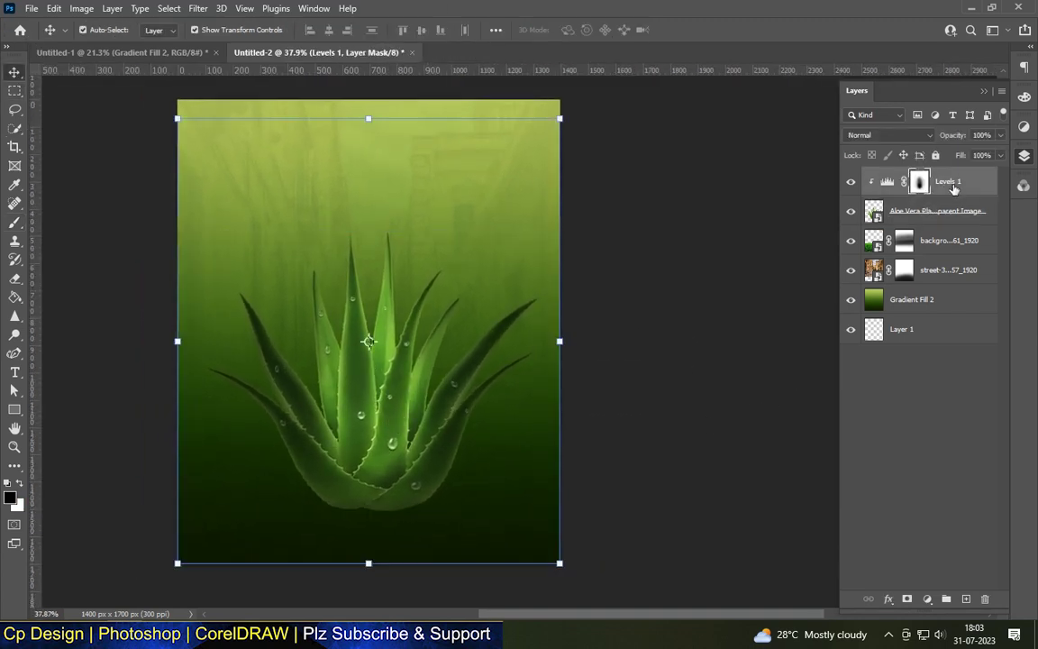
- Add a clipped Levels 2 with lowered input white and an inverted mask
{"action": "left_click", "coordinate": [929, 599]}
{"action": "left_click", "coordinate": [904, 406]}
{"action": "left_click_drag", "start_coordinate": [645, 356], "coordinate": [596, 360]}
{"action": "key", "text": "ctrl+alt+g"}
{"action": "left_click", "coordinate": [686, 190]}
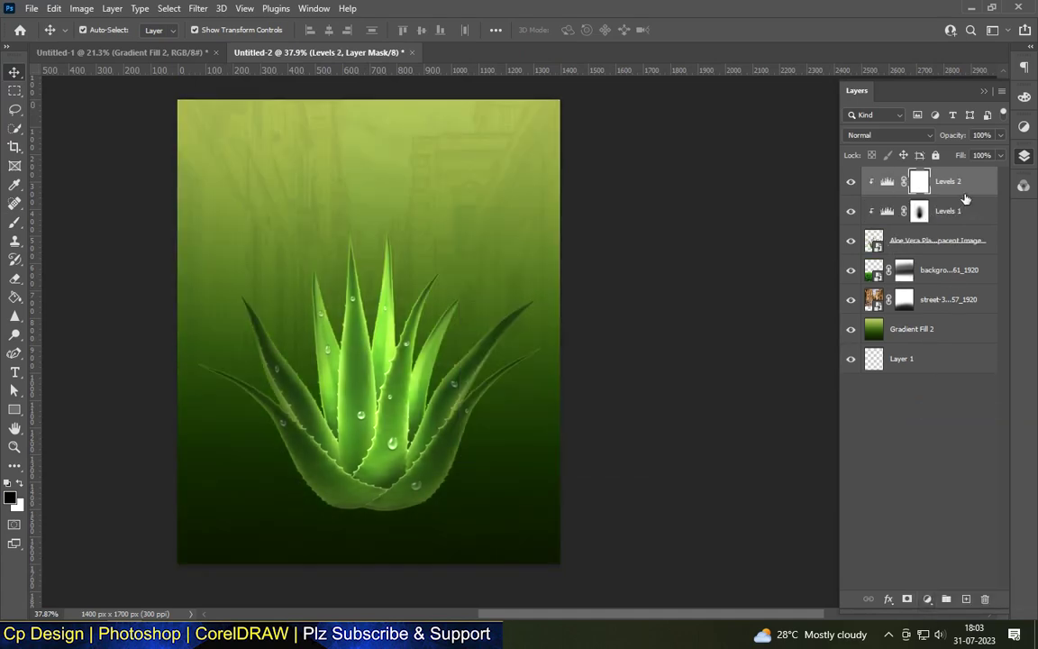
{"action": "key", "text": "ctrl+i"}
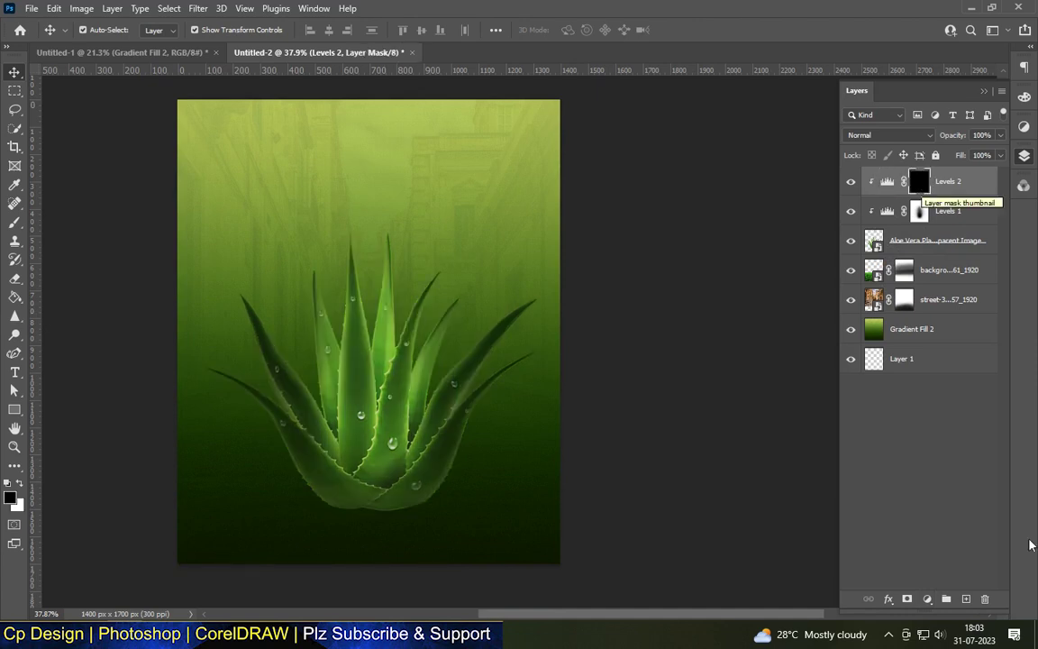
- Paint the Levels 2 mask so the central and upper-right aloe leaves glow
{"action": "left_click", "coordinate": [15, 222]}
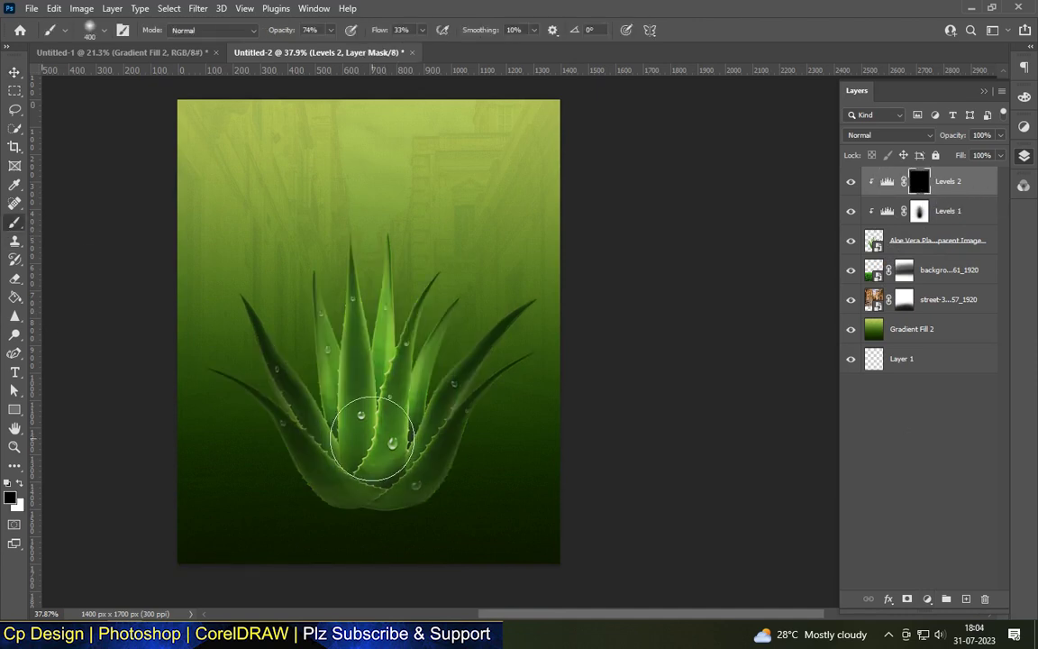
{"action": "mouse_move", "coordinate": [396, 440]}
{"action": "left_mouse_down"}
{"action": "mouse_move", "coordinate": [370, 413]}
{"action": "mouse_move", "coordinate": [366, 458]}
{"action": "mouse_move", "coordinate": [373, 432]}
{"action": "left_mouse_up"}
{"action": "left_click_drag", "start_coordinate": [372, 392], "coordinate": [370, 238]}
{"action": "scroll", "coordinate": [403, 311], "scroll_direction": "up", "scroll_amount": 1}
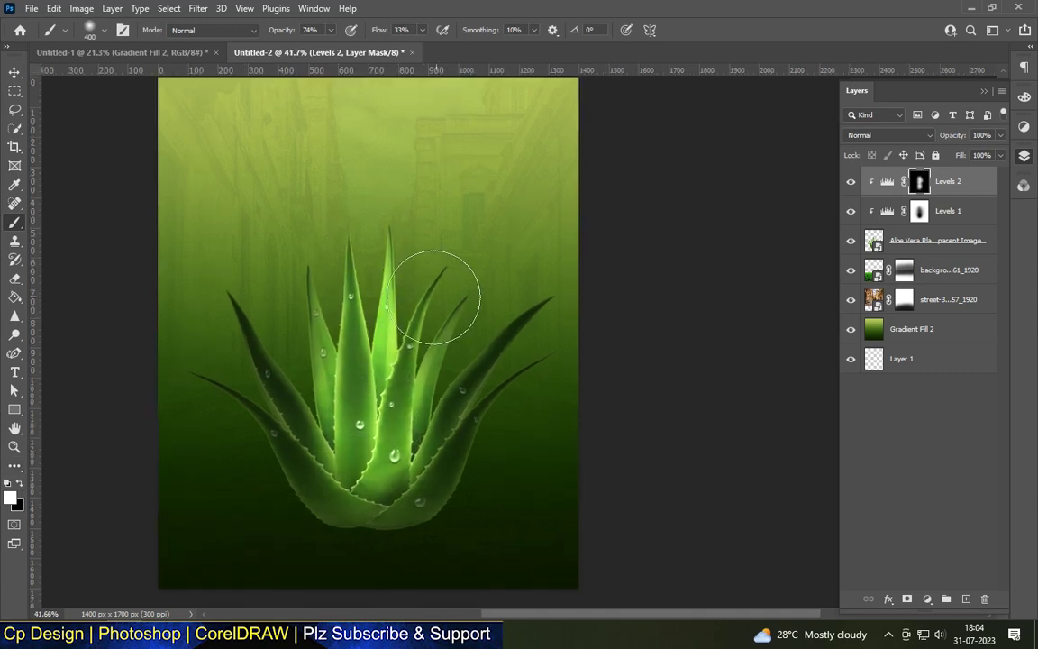
{"action": "left_click_drag", "start_coordinate": [315, 300], "coordinate": [442, 361]}
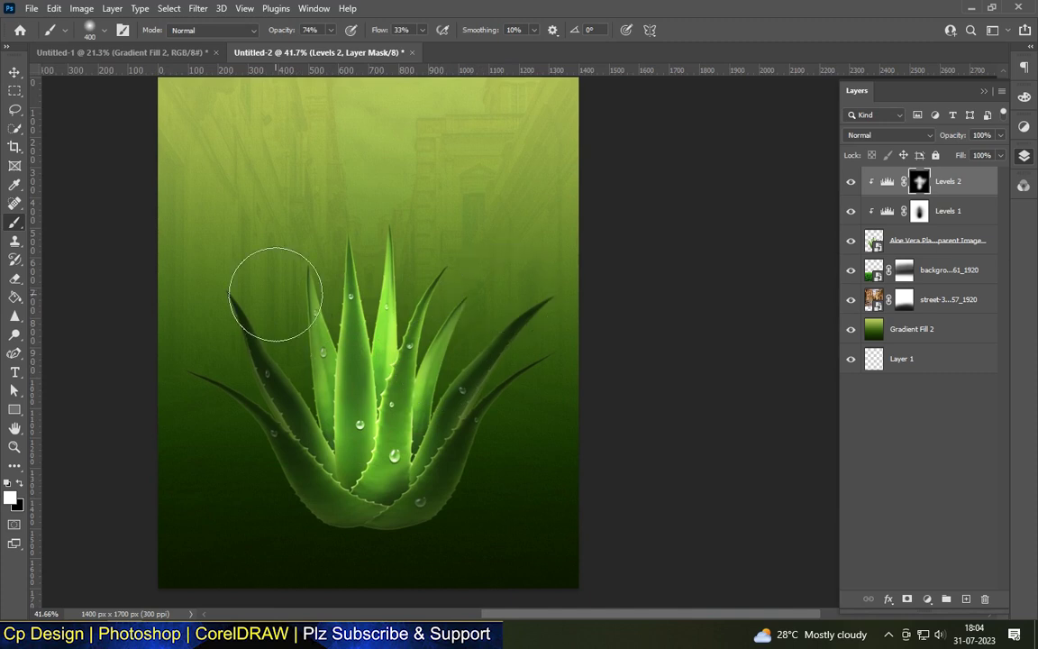
{"action": "scroll", "coordinate": [372, 451], "scroll_direction": "up", "scroll_amount": 1}
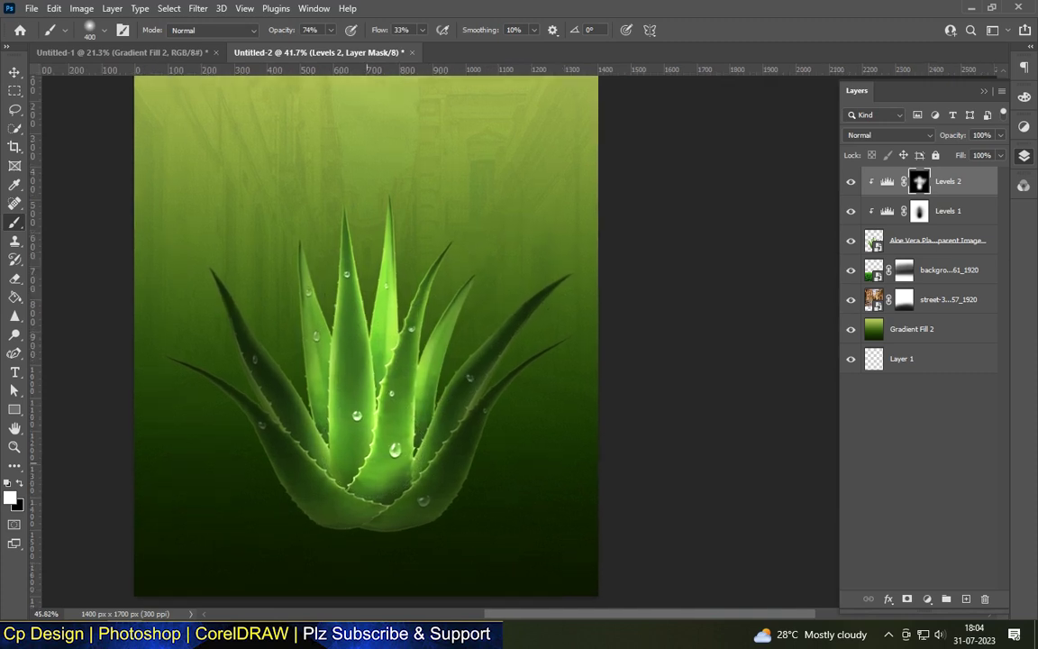
{"action": "scroll", "coordinate": [372, 448], "scroll_direction": "up", "scroll_amount": 3}
{"action": "key", "text": "bracketleft"}
{"action": "key", "text": "bracketleft"}
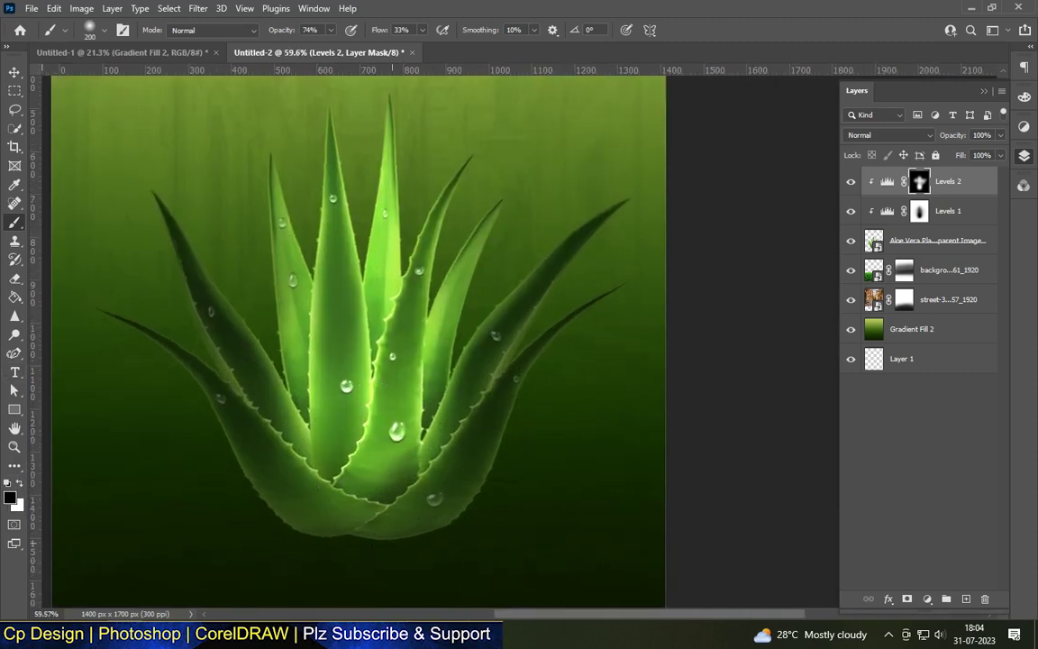
{"action": "scroll", "coordinate": [396, 540], "scroll_direction": "up", "scroll_amount": 3}
{"action": "left_click", "coordinate": [919, 211]}
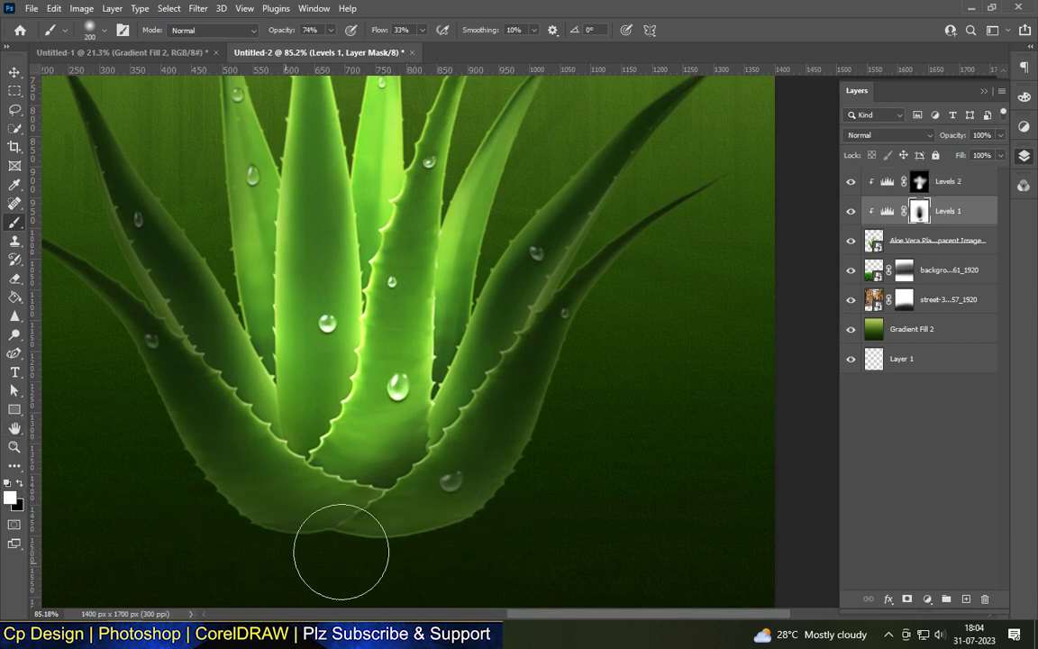
- Darken the lower leaf junctions near the plant's base on the Levels 1 mask, shrinking the brush
{"action": "mouse_move", "coordinate": [116, 411]}
{"action": "left_mouse_down"}
{"action": "mouse_move", "coordinate": [401, 524]}
{"action": "mouse_move", "coordinate": [440, 514]}
{"action": "left_mouse_up"}
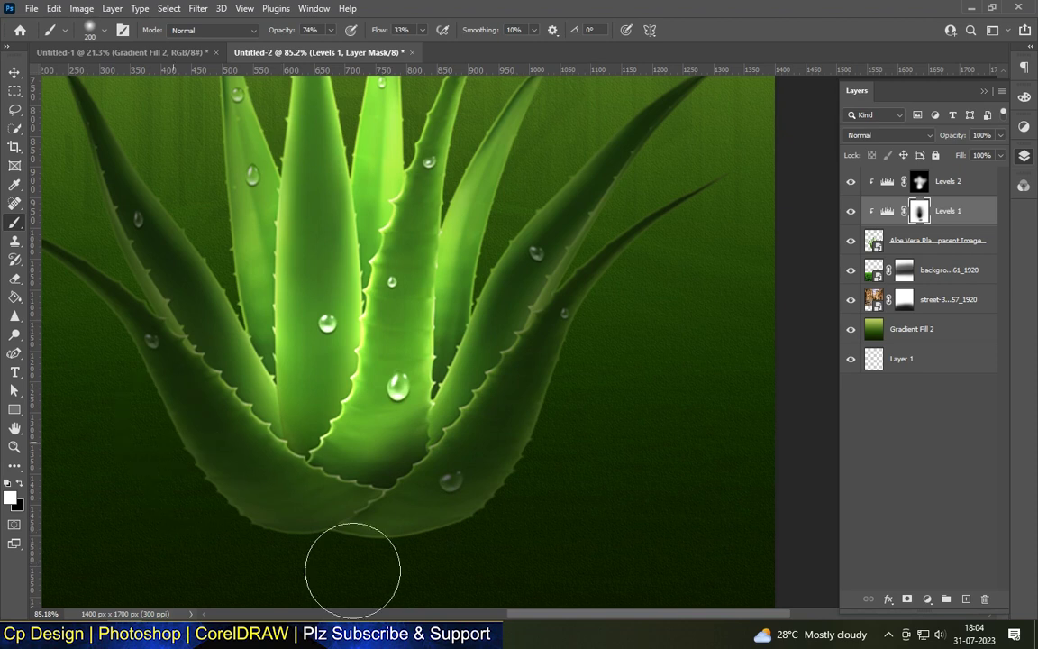
{"action": "scroll", "coordinate": [399, 491], "scroll_direction": "up", "scroll_amount": 1}
{"action": "mouse_move", "coordinate": [360, 459]}
{"action": "left_mouse_down"}
{"action": "mouse_move", "coordinate": [378, 442]}
{"action": "mouse_move", "coordinate": [375, 416]}
{"action": "left_mouse_up"}
{"action": "key", "text": "bracketleft"}
{"action": "key", "text": "bracketleft"}
{"action": "key", "text": "bracketleft"}
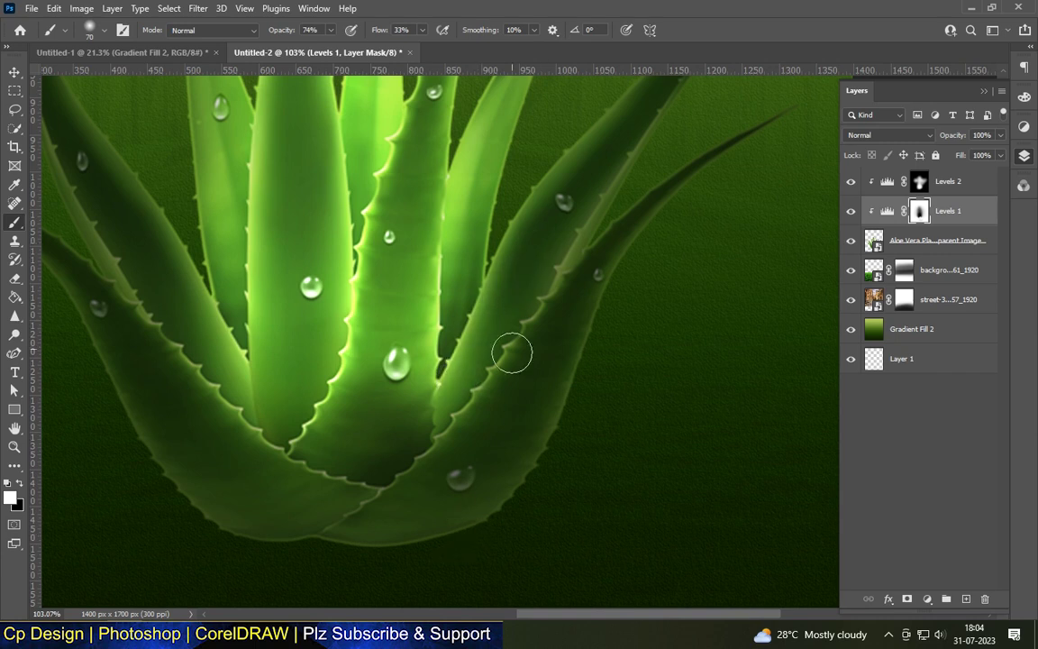
- Zoom in and out to inspect the darkened leaf junctions at the aloe's base
{"action": "scroll", "coordinate": [568, 198], "scroll_direction": "up", "scroll_amount": 1}
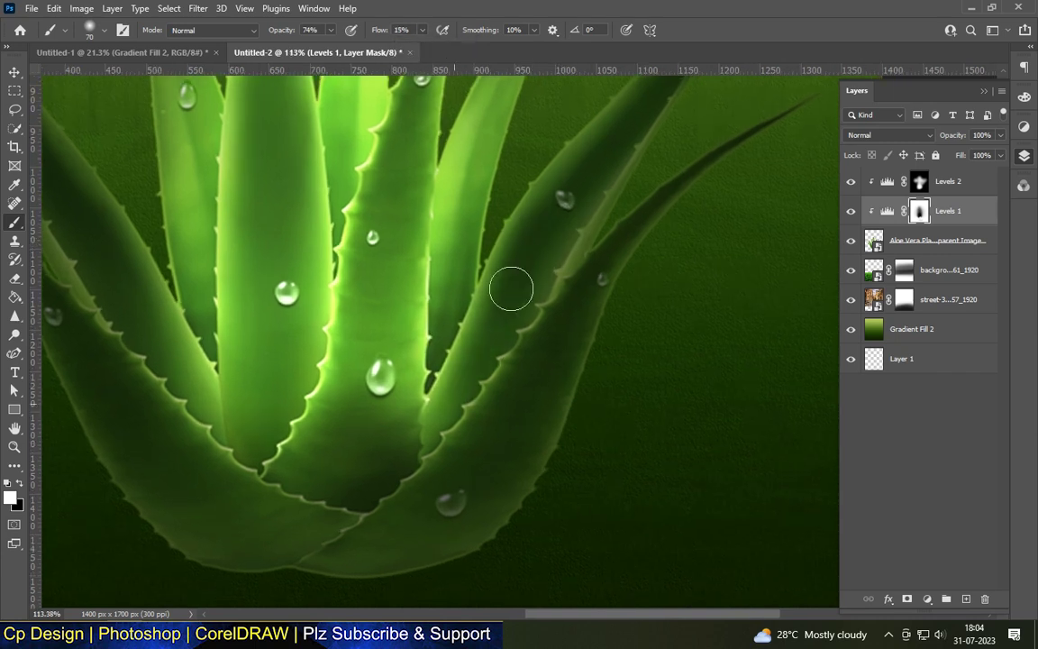
{"action": "scroll", "coordinate": [586, 413], "scroll_direction": "down", "scroll_amount": 1}
{"action": "scroll", "coordinate": [587, 413], "scroll_direction": "down", "scroll_amount": 1}
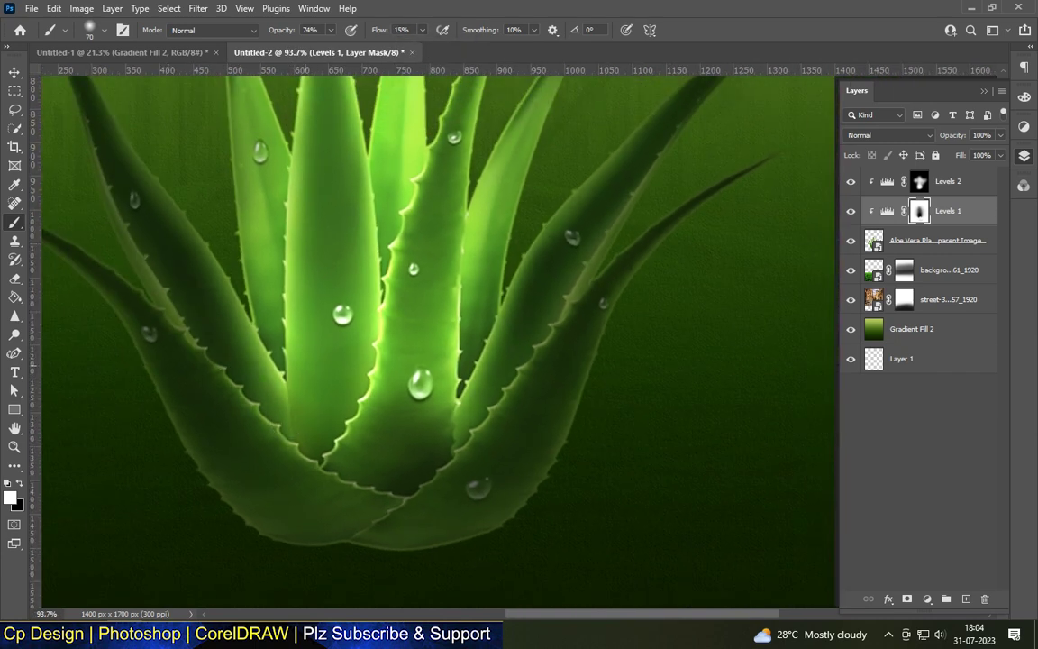
{"action": "scroll", "coordinate": [214, 380], "scroll_direction": "down", "scroll_amount": 1}
{"action": "scroll", "coordinate": [359, 486], "scroll_direction": "up", "scroll_amount": 1}
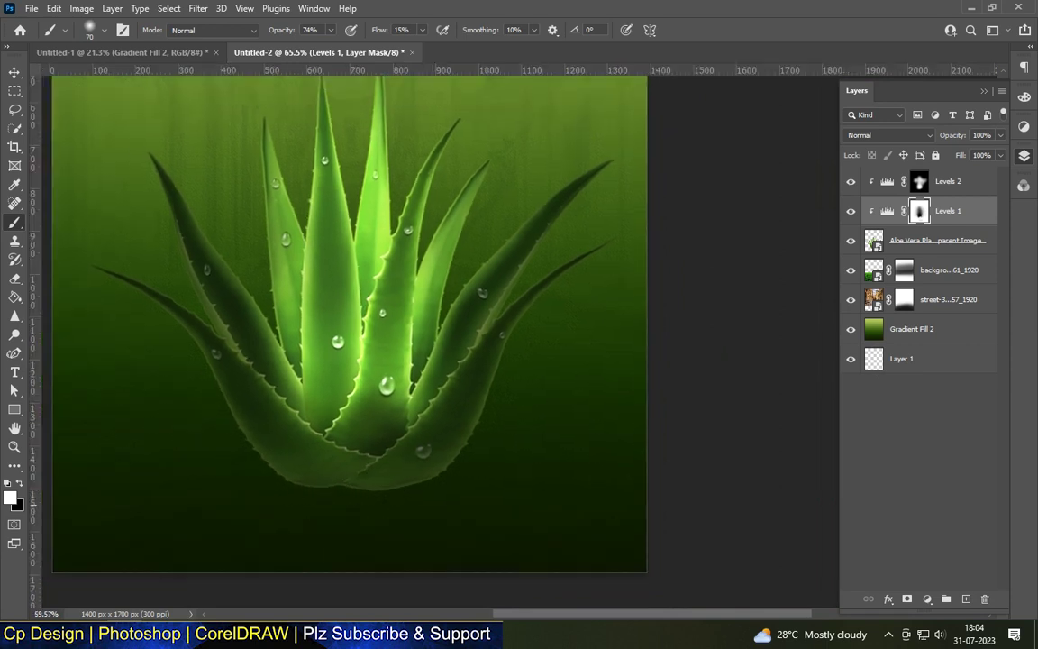
{"action": "scroll", "coordinate": [426, 268], "scroll_direction": "up", "scroll_amount": 1}
{"action": "scroll", "coordinate": [407, 232], "scroll_direction": "up", "scroll_amount": 1}
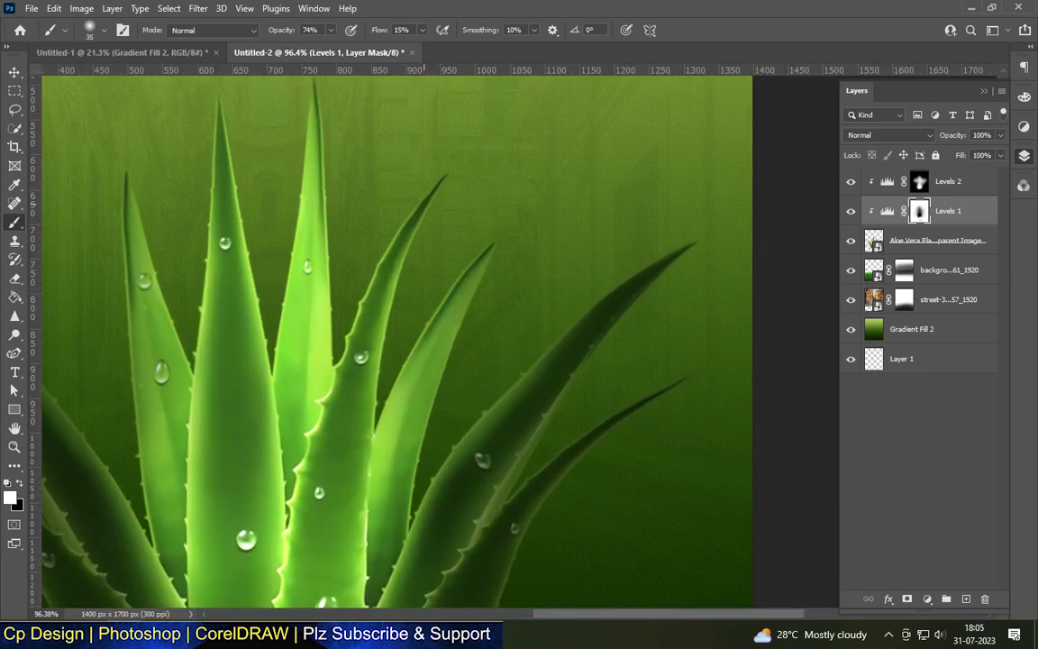
{"action": "scroll", "coordinate": [375, 306], "scroll_direction": "down", "scroll_amount": 1}
{"action": "scroll", "coordinate": [343, 289], "scroll_direction": "down", "scroll_amount": 1}
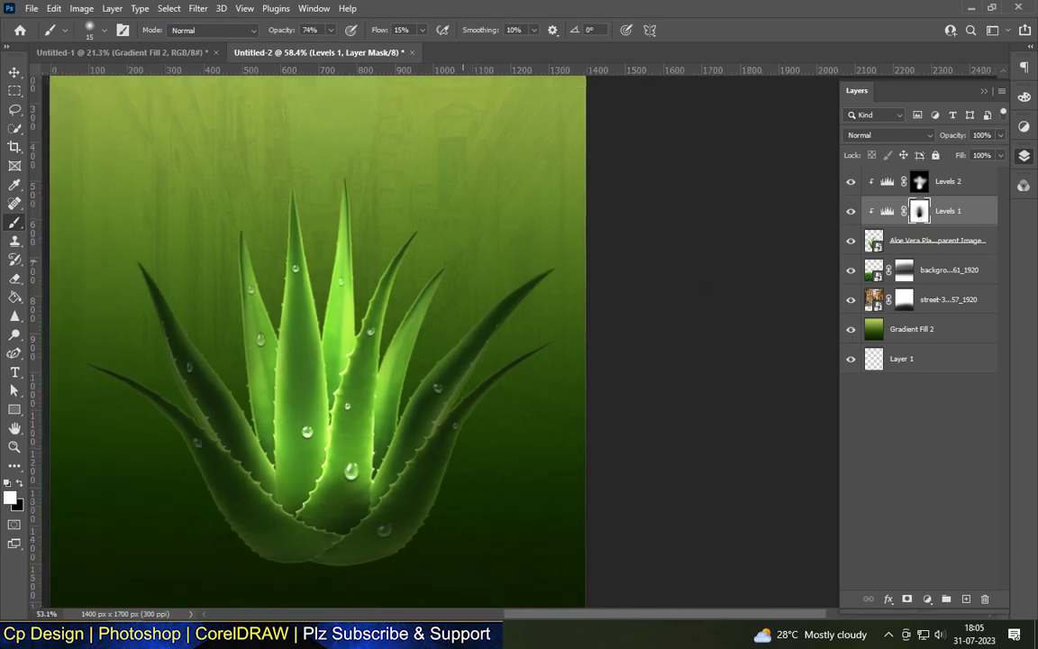
{"action": "scroll", "coordinate": [298, 271], "scroll_direction": "up", "scroll_amount": 1}
{"action": "scroll", "coordinate": [274, 262], "scroll_direction": "up", "scroll_amount": 1}
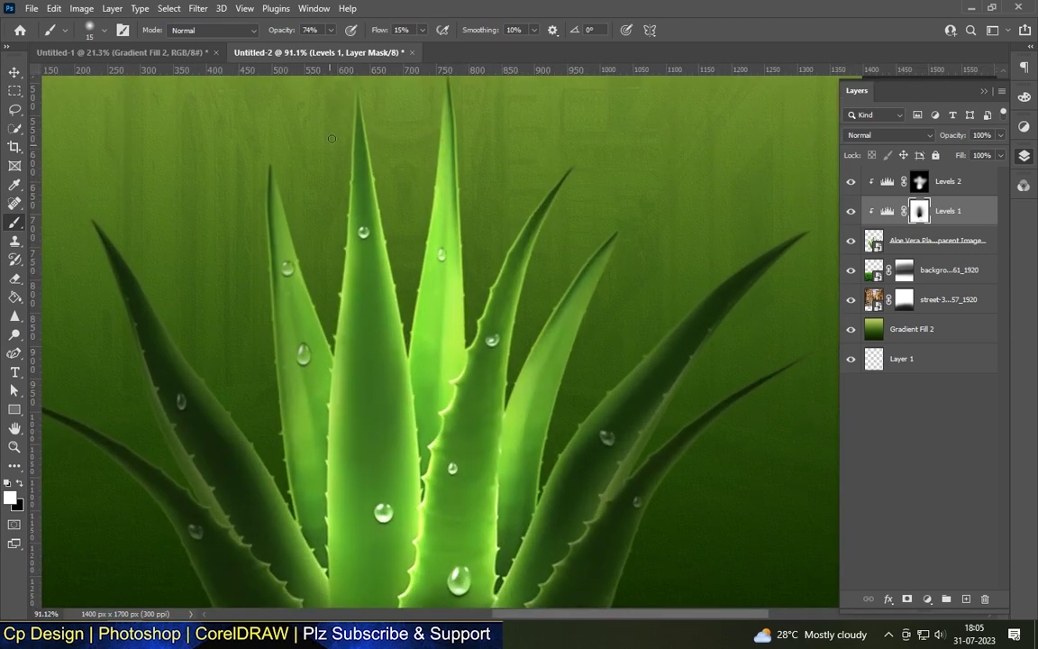
{"action": "scroll", "coordinate": [352, 99], "scroll_direction": "down", "scroll_amount": 1}
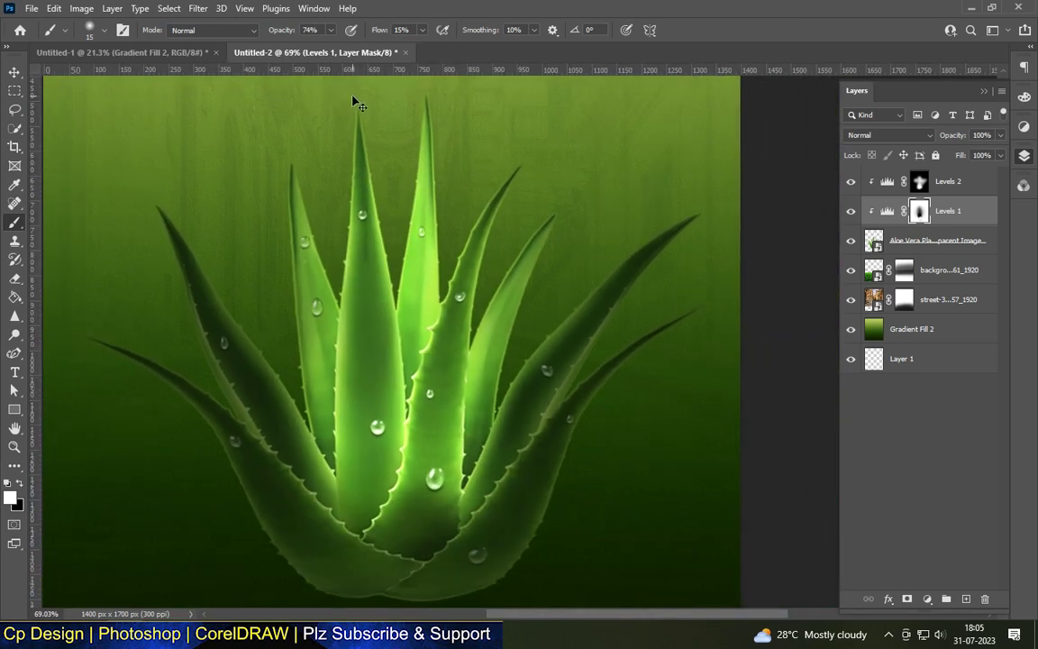
{"action": "scroll", "coordinate": [360, 180], "scroll_direction": "down", "scroll_amount": 1}
{"action": "scroll", "coordinate": [406, 315], "scroll_direction": "down", "scroll_amount": 1}
{"action": "scroll", "coordinate": [467, 438], "scroll_direction": "up", "scroll_amount": 2}
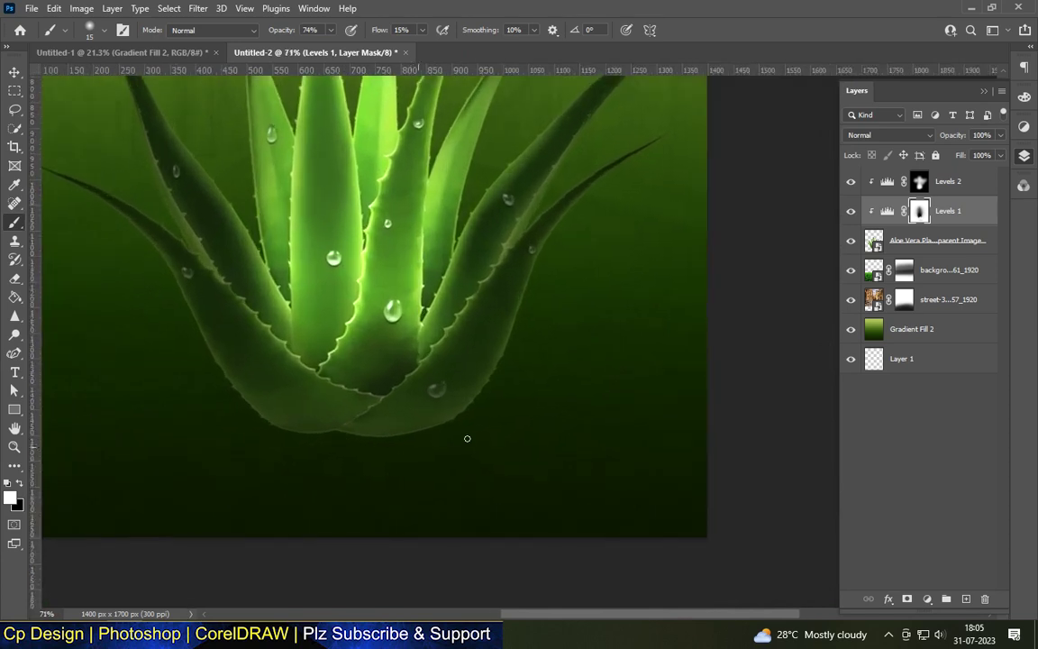
- Switch to the Move tool and select the Levels 2 adjustment's mask
{"action": "left_click", "coordinate": [15, 78]}
{"action": "scroll", "coordinate": [504, 239], "scroll_direction": "down", "scroll_amount": 2}
{"action": "left_click", "coordinate": [919, 181]}
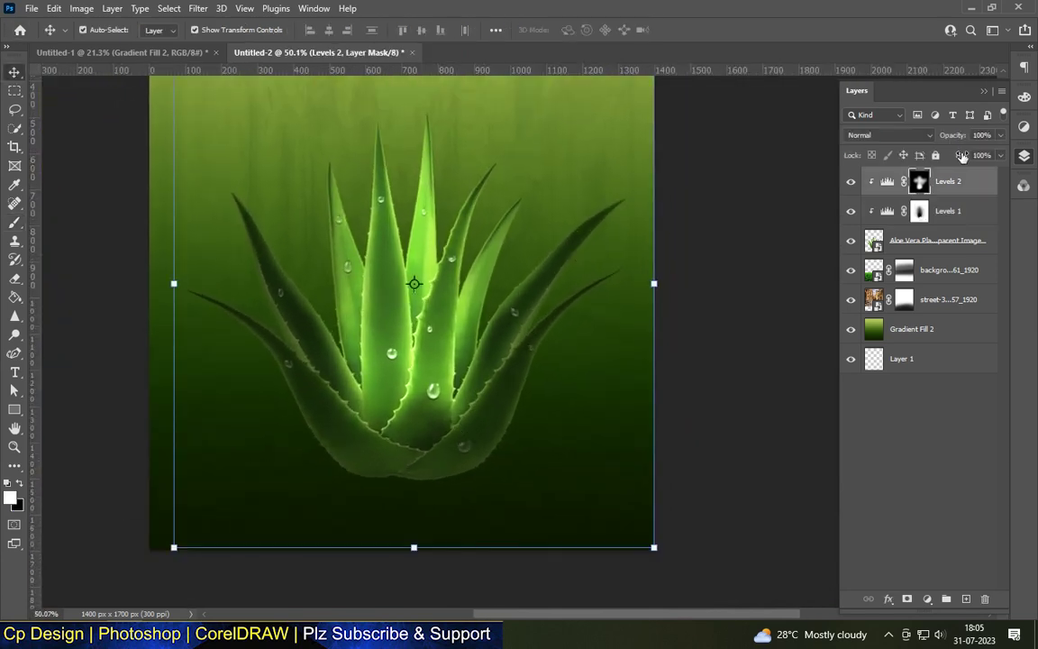
- Add a clipped Levels adjustment with output white lowered to 28 and an inverted mask
{"action": "left_click", "coordinate": [927, 599]}
{"action": "left_click", "coordinate": [928, 407]}
{"action": "left_click_drag", "start_coordinate": [644, 398], "coordinate": [506, 398]}
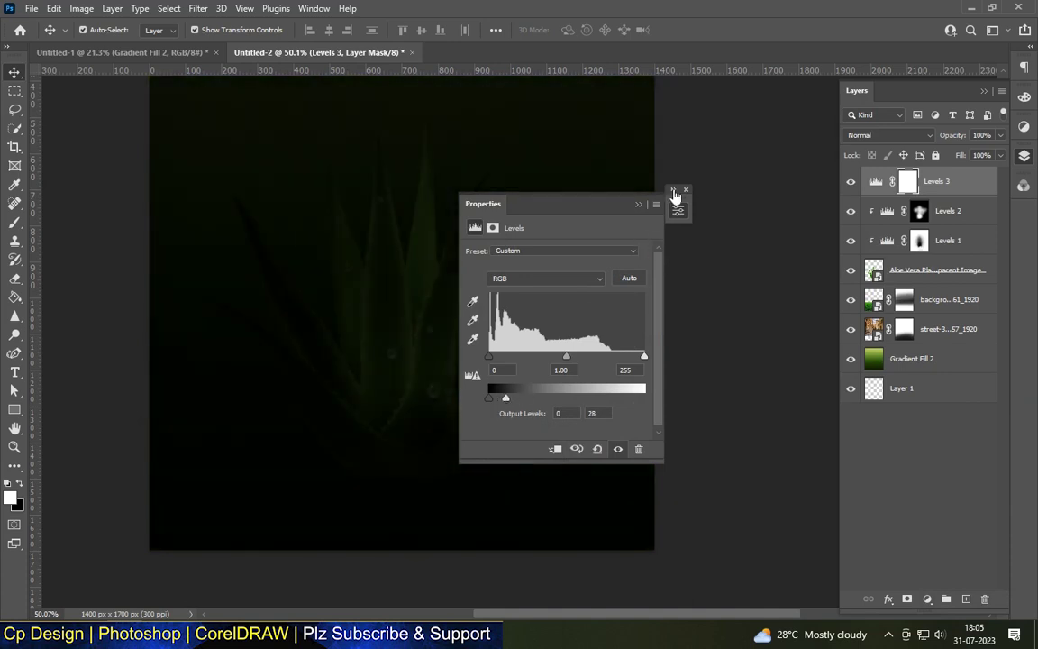
{"action": "left_click", "coordinate": [557, 450]}
{"action": "left_click", "coordinate": [685, 191]}
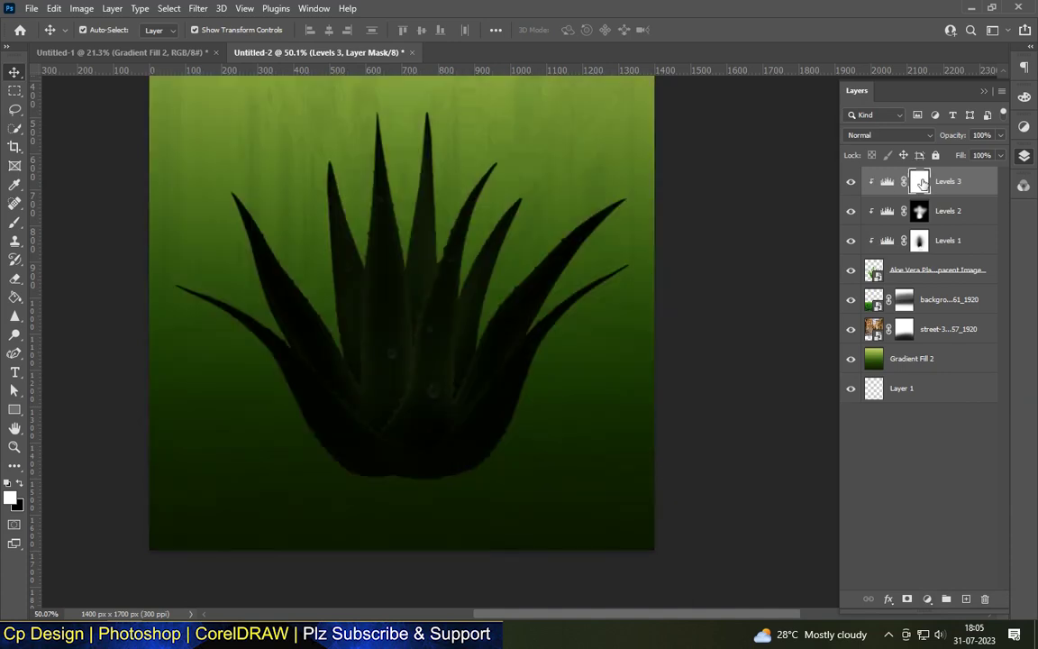
{"action": "key", "text": "ctrl+i"}
- Set up a greatly enlarged soft brush to paint white below the plant on the mask
{"action": "key", "text": "b"}
{"action": "left_click", "coordinate": [64, 30]}
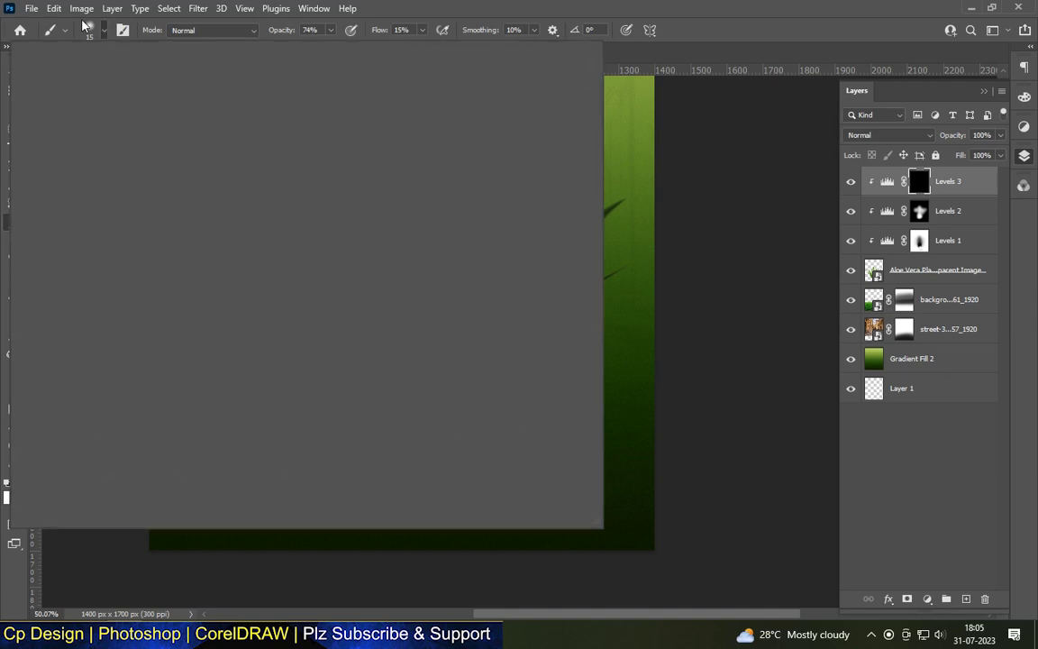
{"action": "left_click_drag", "start_coordinate": [27, 74], "coordinate": [36, 74]}
{"action": "key", "text": "Return"}
{"action": "scroll", "coordinate": [430, 491], "scroll_direction": "up", "scroll_amount": 1}
{"action": "key", "text": "bracketright"}
{"action": "key", "text": "bracketright"}
{"action": "key", "text": "bracketright"}
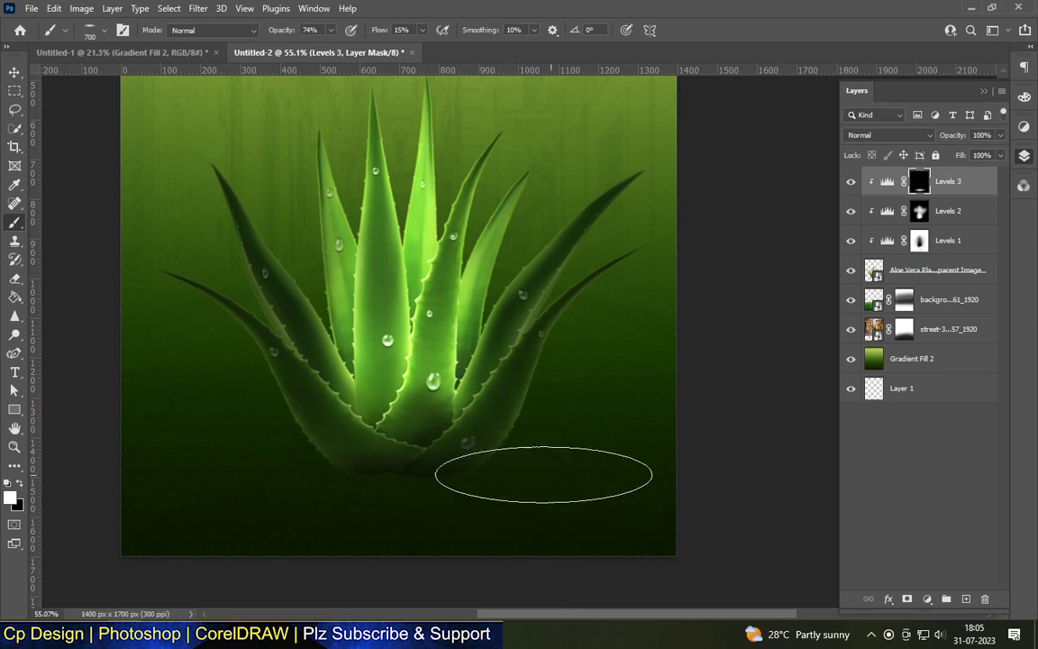
{"action": "scroll", "coordinate": [293, 433], "scroll_direction": "down", "scroll_amount": 1}
- Switch to the Move tool and open the layer blending mode list
{"action": "left_click", "coordinate": [14, 72]}
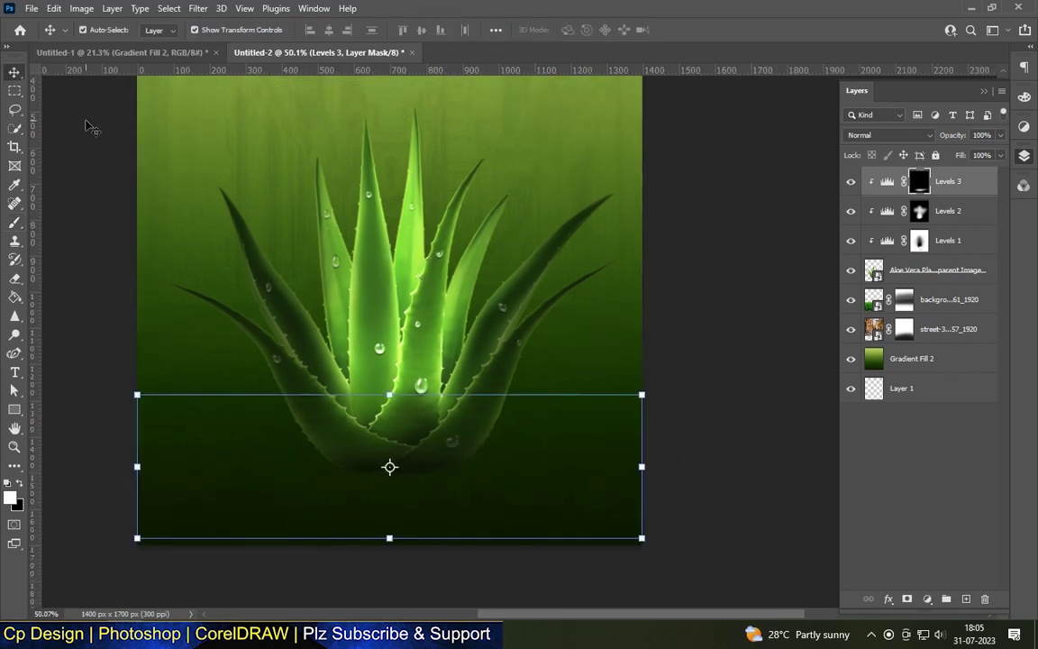
{"action": "left_click", "coordinate": [887, 136]}
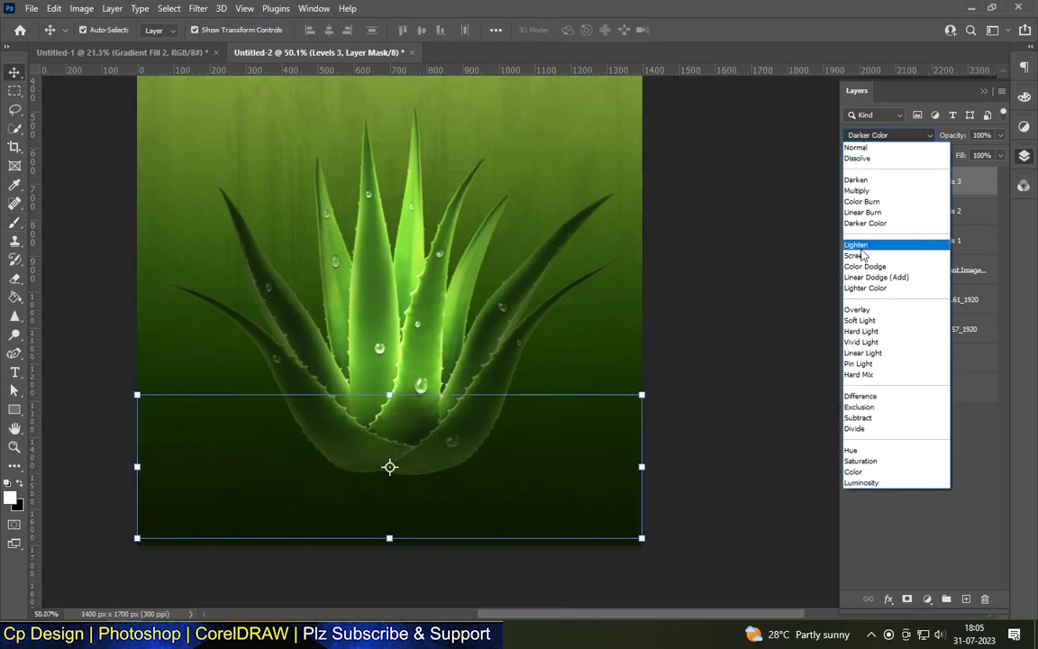
{"action": "scroll", "coordinate": [431, 461], "scroll_direction": "up", "scroll_amount": 1}
{"action": "scroll", "coordinate": [419, 426], "scroll_direction": "down", "scroll_amount": 2}
{"action": "scroll", "coordinate": [435, 335], "scroll_direction": "up", "scroll_amount": 2}
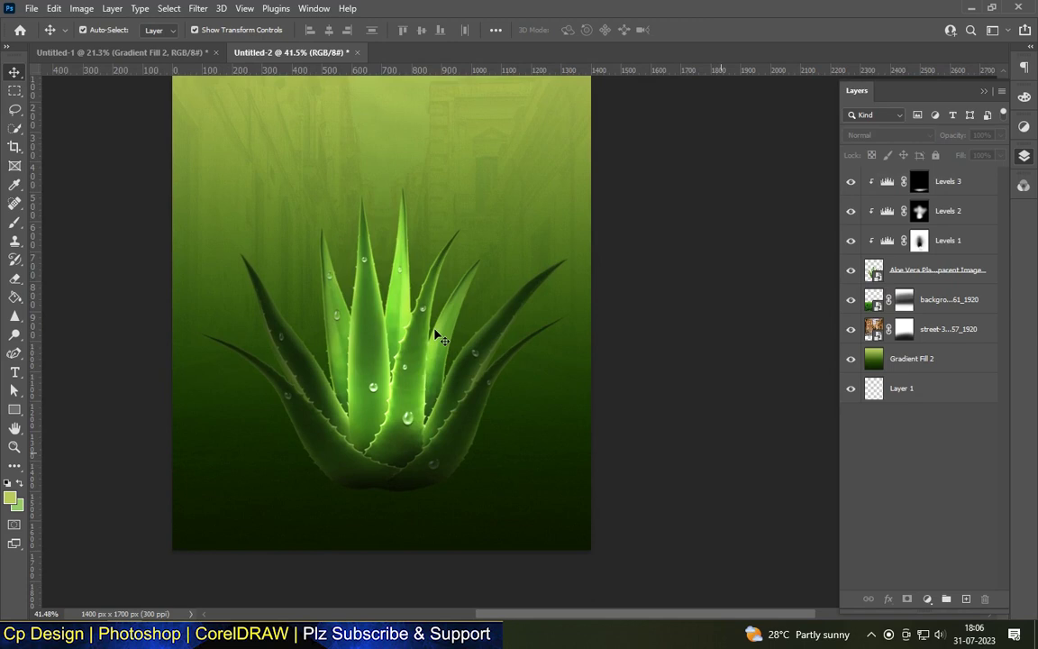
- Create a new layer above the background photo and pick the brush with default black colour
{"action": "left_click", "coordinate": [892, 209]}
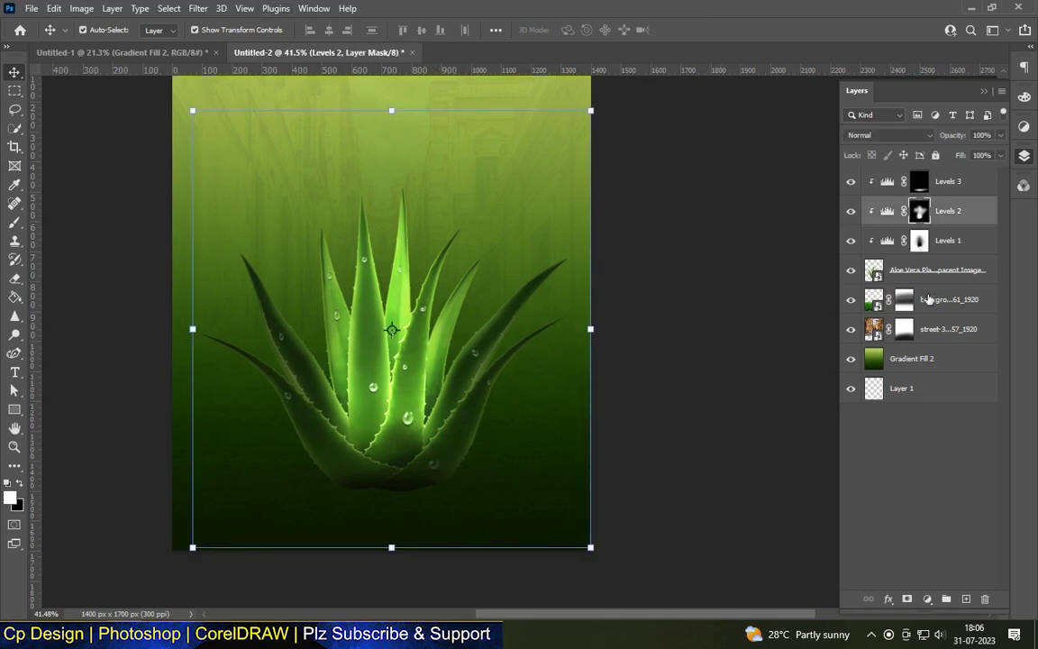
{"action": "left_click", "coordinate": [928, 299]}
{"action": "left_click", "coordinate": [966, 599]}
{"action": "left_click", "coordinate": [13, 222]}
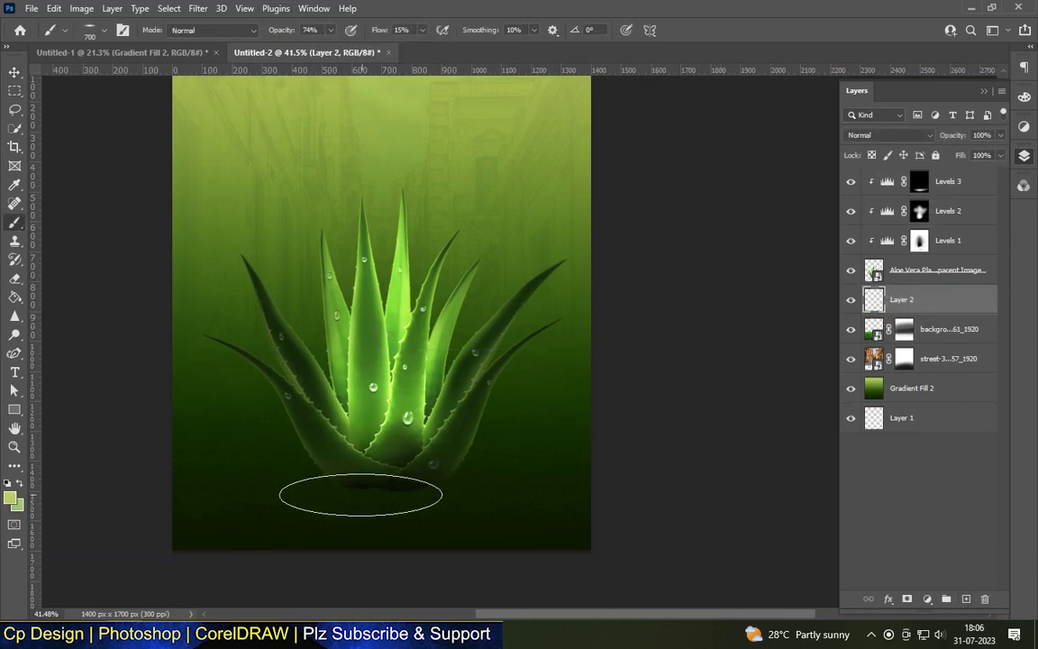
{"action": "scroll", "coordinate": [371, 478], "scroll_direction": "up", "scroll_amount": 2}
{"action": "left_click", "coordinate": [11, 484]}
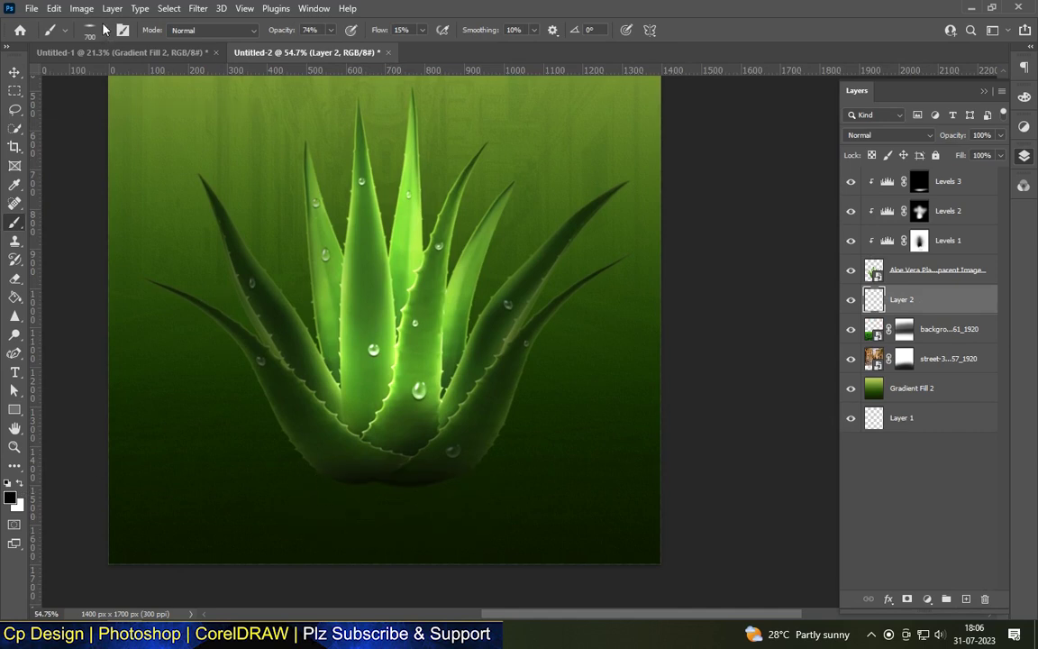
- Paint a soft black shadow under the plant's base with a 400 px brush
{"action": "left_click", "coordinate": [95, 30]}
{"action": "left_click", "coordinate": [672, 344]}
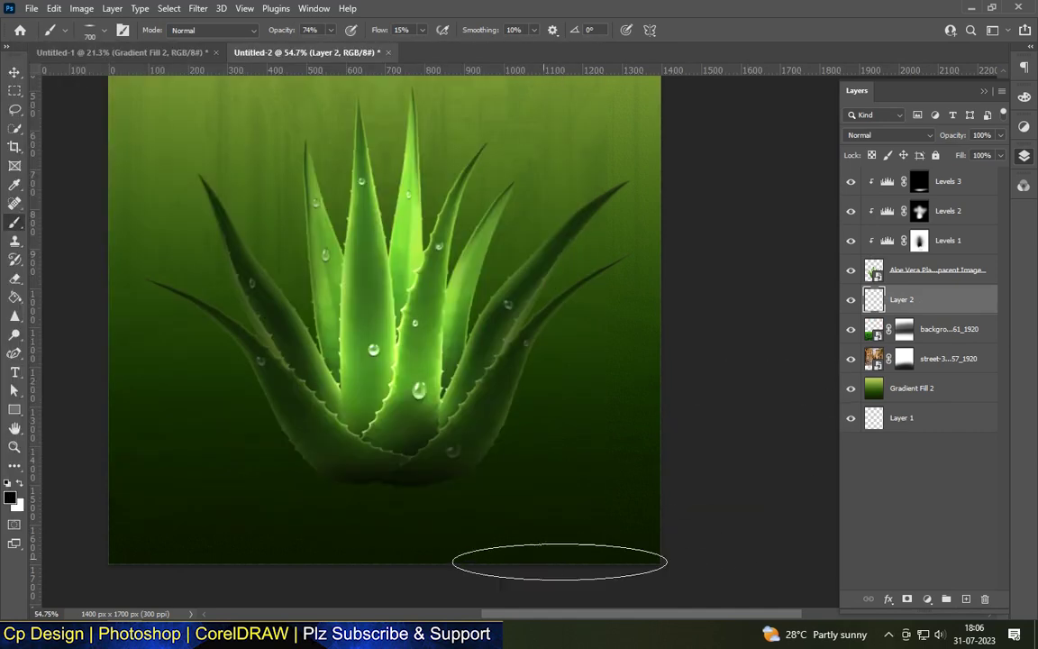
{"action": "key", "text": "bracketleft"}
{"action": "key", "text": "bracketleft"}
{"action": "key", "text": "bracketleft"}
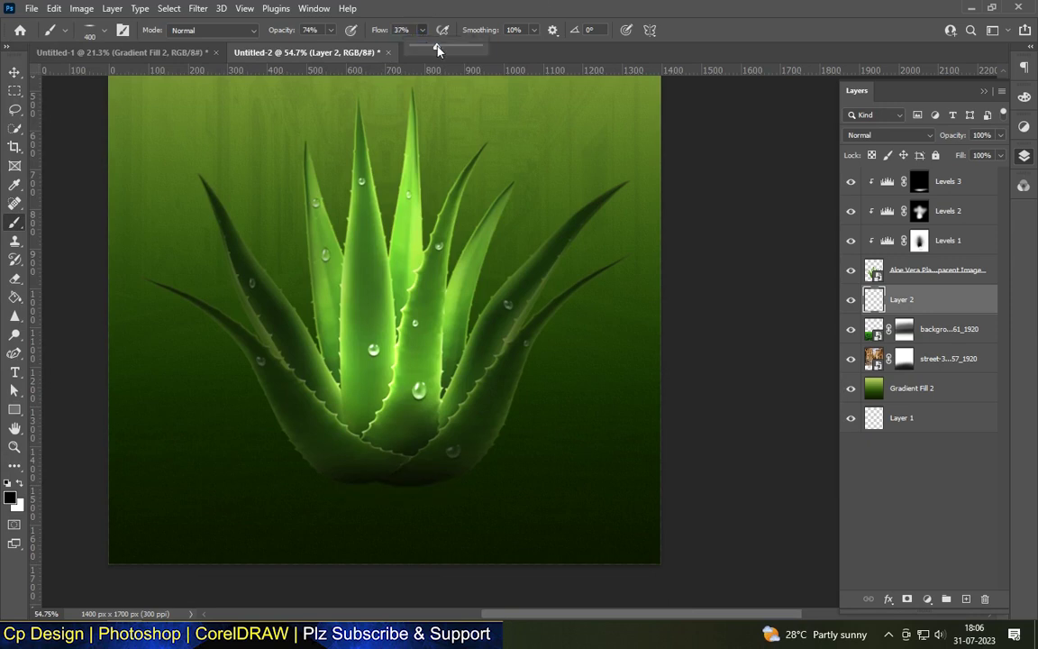
{"action": "left_click_drag", "start_coordinate": [389, 479], "coordinate": [394, 486]}
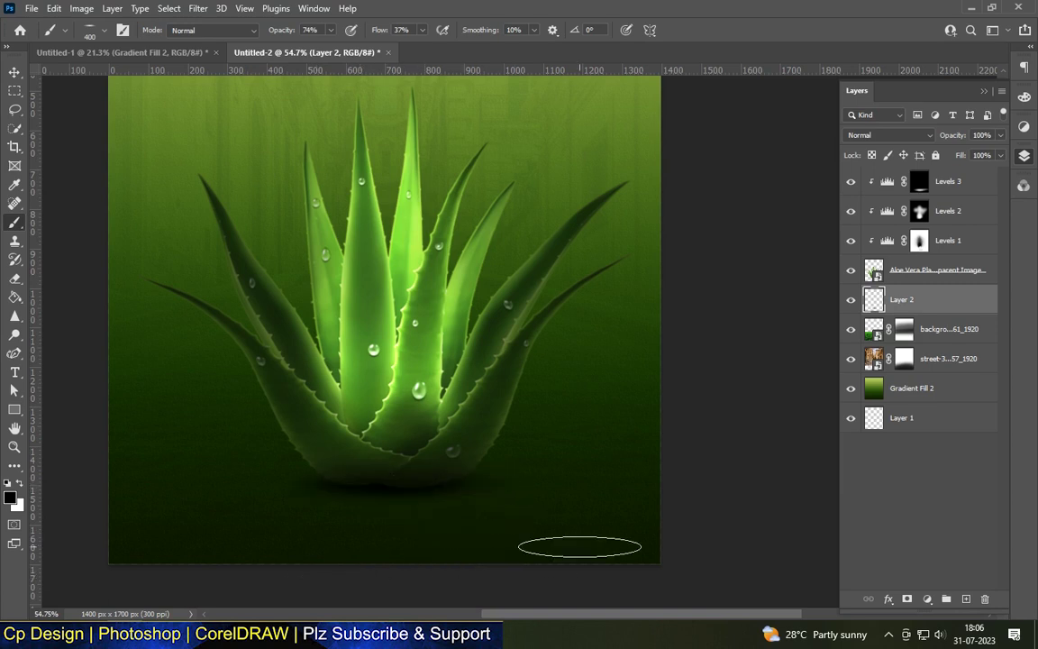
{"action": "scroll", "coordinate": [579, 547], "scroll_direction": "down", "scroll_amount": 2}
{"action": "scroll", "coordinate": [370, 588], "scroll_direction": "down", "scroll_amount": 1}
- Set the shadow Layer 2 to 80% fill and Multiply blend mode
{"action": "left_click", "coordinate": [14, 71]}
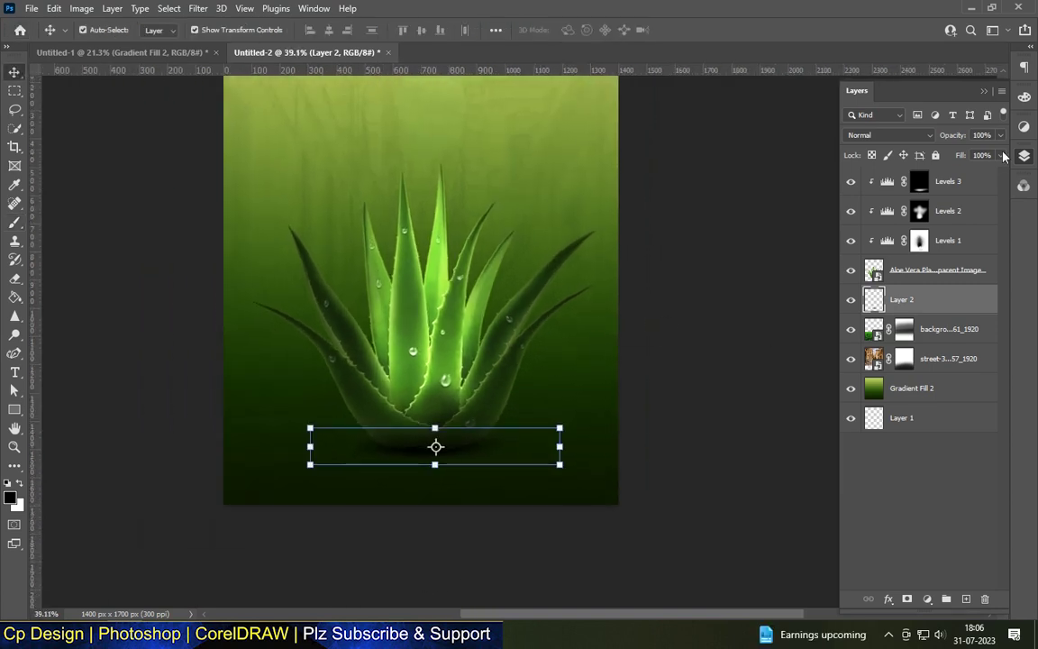
{"action": "left_click", "coordinate": [797, 346]}
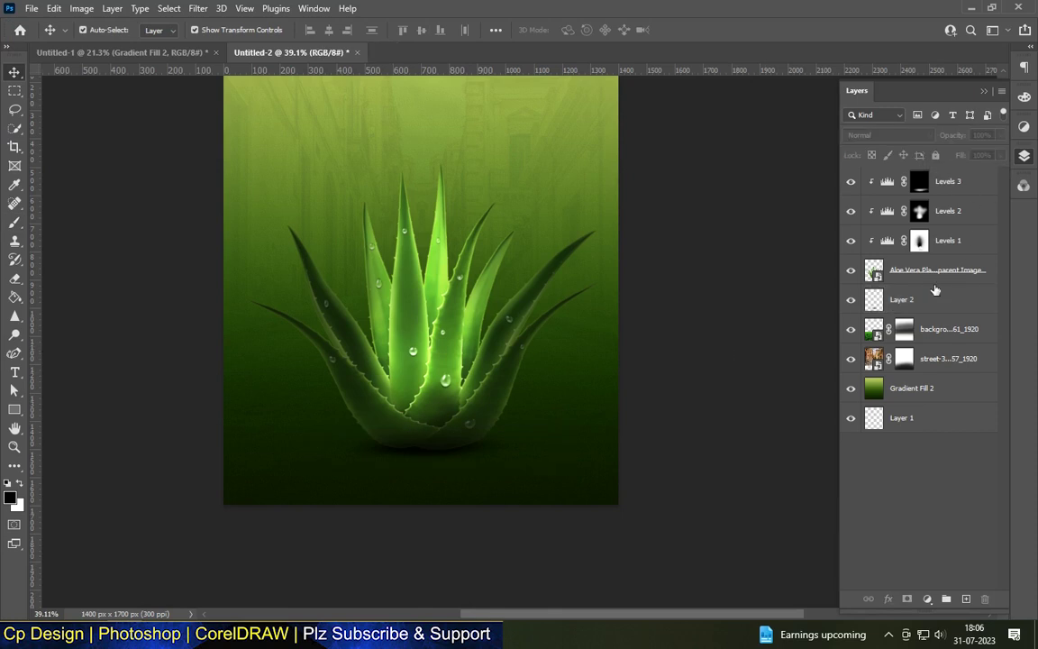
{"action": "left_click", "coordinate": [936, 298]}
{"action": "left_click", "coordinate": [1000, 154]}
{"action": "left_click_drag", "start_coordinate": [994, 171], "coordinate": [991, 173]}
{"action": "left_click", "coordinate": [888, 135]}
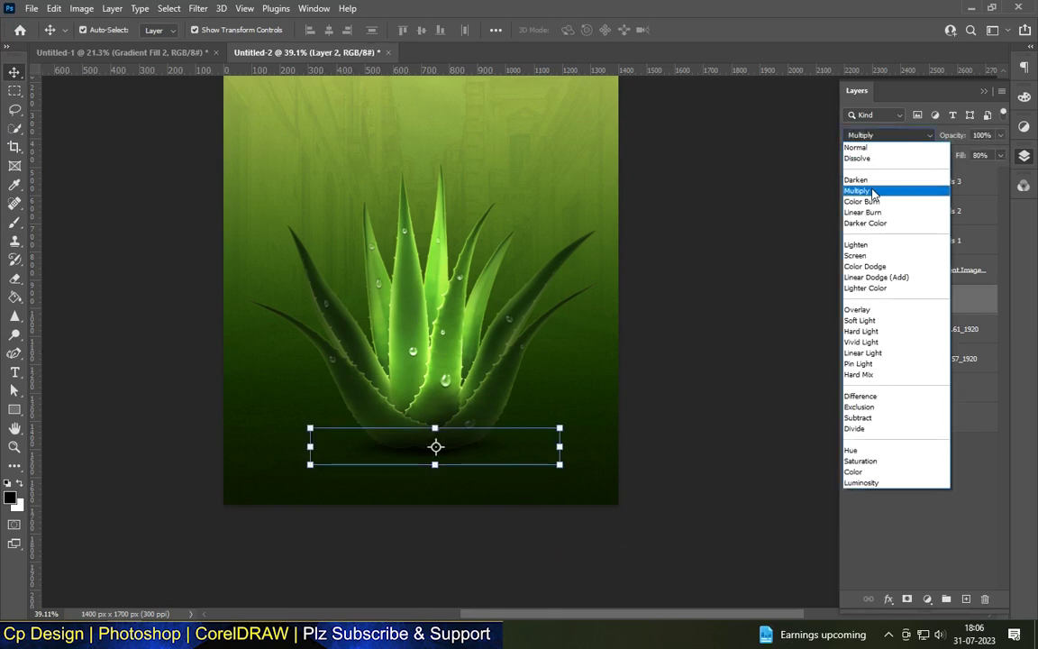
{"action": "left_click", "coordinate": [872, 191]}
{"action": "scroll", "coordinate": [460, 453], "scroll_direction": "up", "scroll_amount": 4}
{"action": "scroll", "coordinate": [379, 458], "scroll_direction": "down", "scroll_amount": 3}
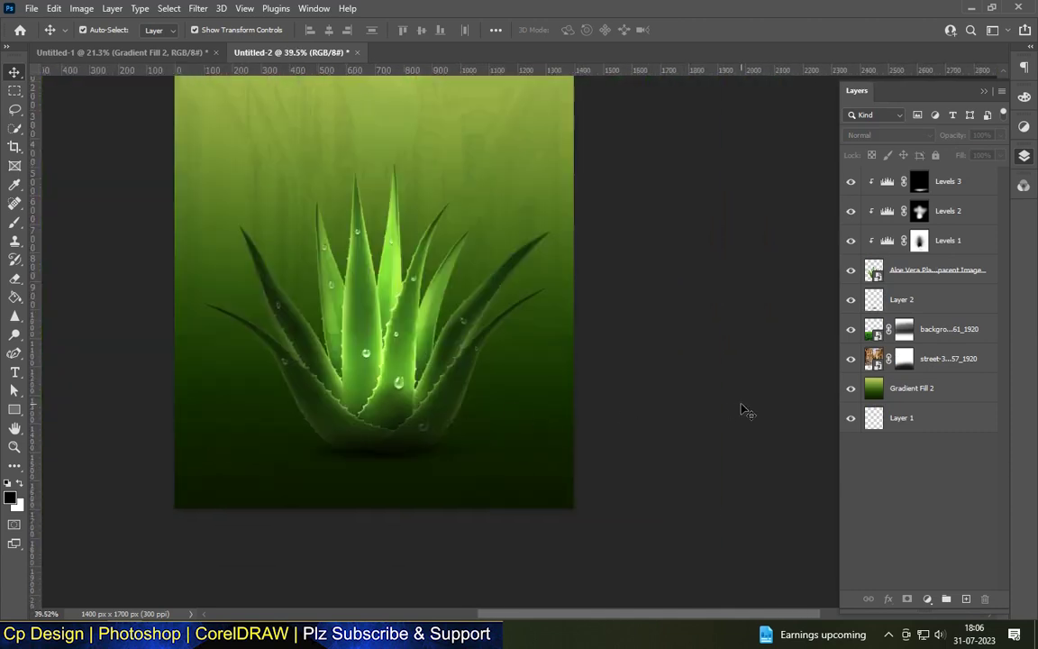
{"action": "scroll", "coordinate": [504, 405], "scroll_direction": "down", "scroll_amount": 3}
{"action": "scroll", "coordinate": [531, 377], "scroll_direction": "up", "scroll_amount": 2}
{"action": "scroll", "coordinate": [416, 410], "scroll_direction": "up", "scroll_amount": 2}
{"action": "left_click", "coordinate": [416, 410]}
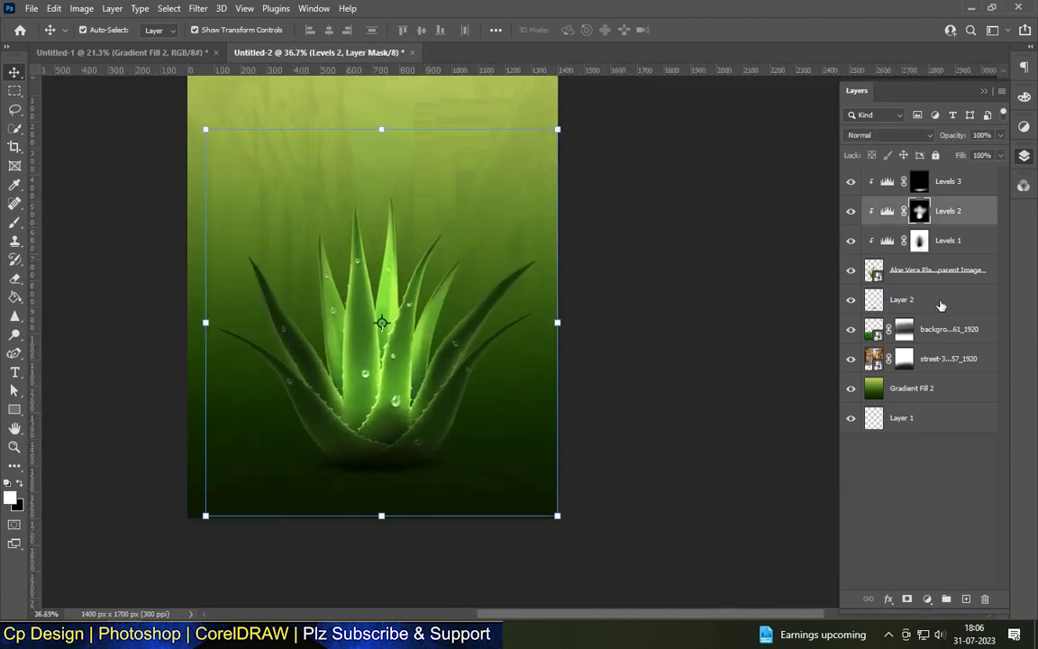
- Add a new empty layer above the background image with a much larger brush
{"action": "left_click", "coordinate": [901, 329]}
{"action": "left_click", "coordinate": [966, 598]}
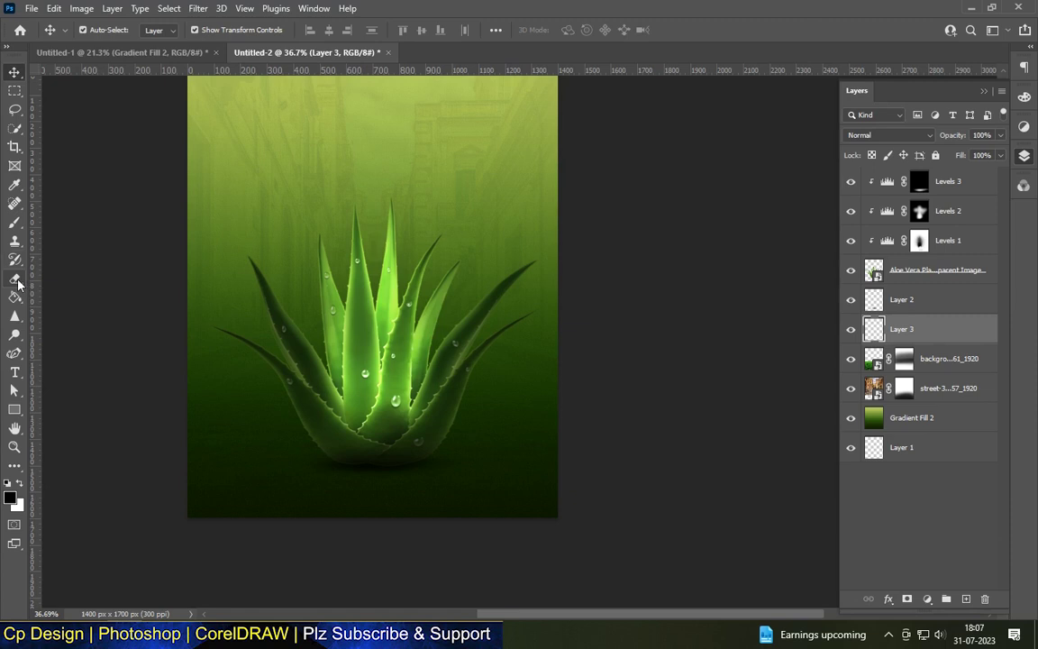
{"action": "key", "text": "b"}
{"action": "key", "text": "bracketright"}
{"action": "key", "text": "bracketright"}
{"action": "key", "text": "bracketright"}
{"action": "key", "text": "bracketright"}
{"action": "key", "text": "bracketright"}
{"action": "key", "text": "bracketright"}
{"action": "key", "text": "bracketright"}
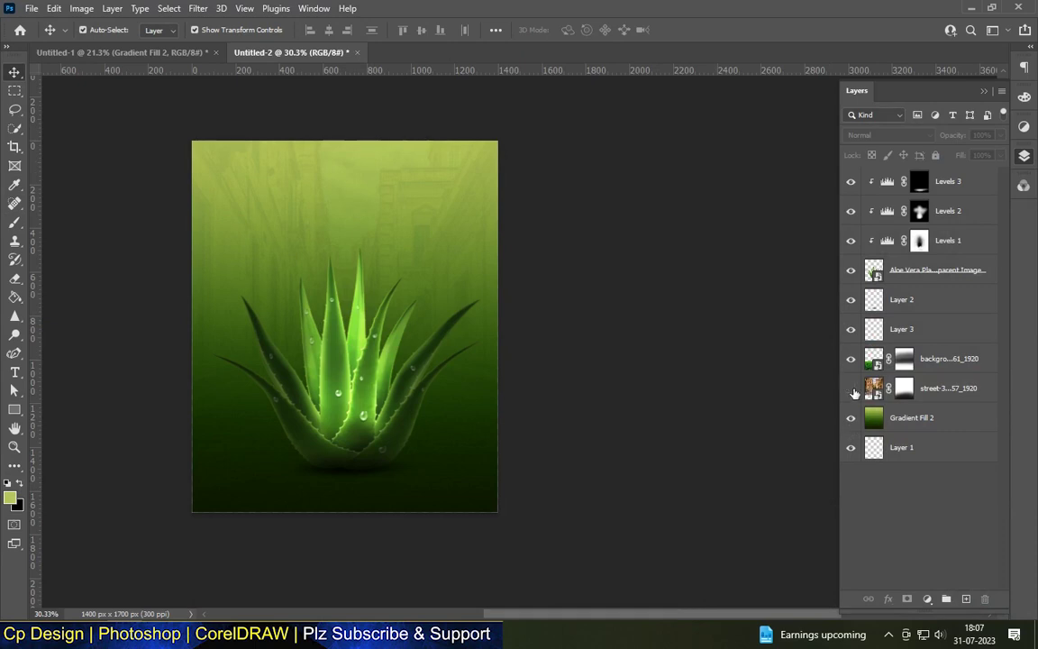
- Sample a light green from the canvas as the foreground colour, temporarily hiding the street texture
{"action": "left_click", "coordinate": [852, 388]}
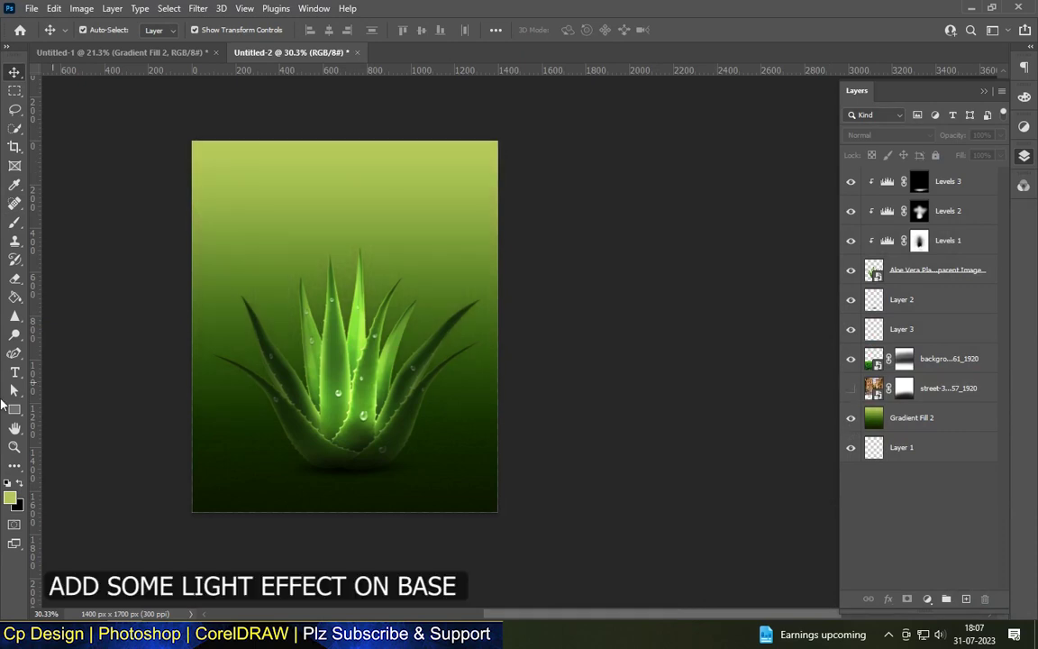
{"action": "left_click", "coordinate": [10, 498]}
{"action": "left_click", "coordinate": [535, 155]}
{"action": "left_click", "coordinate": [501, 142]}
{"action": "left_click", "coordinate": [500, 138]}
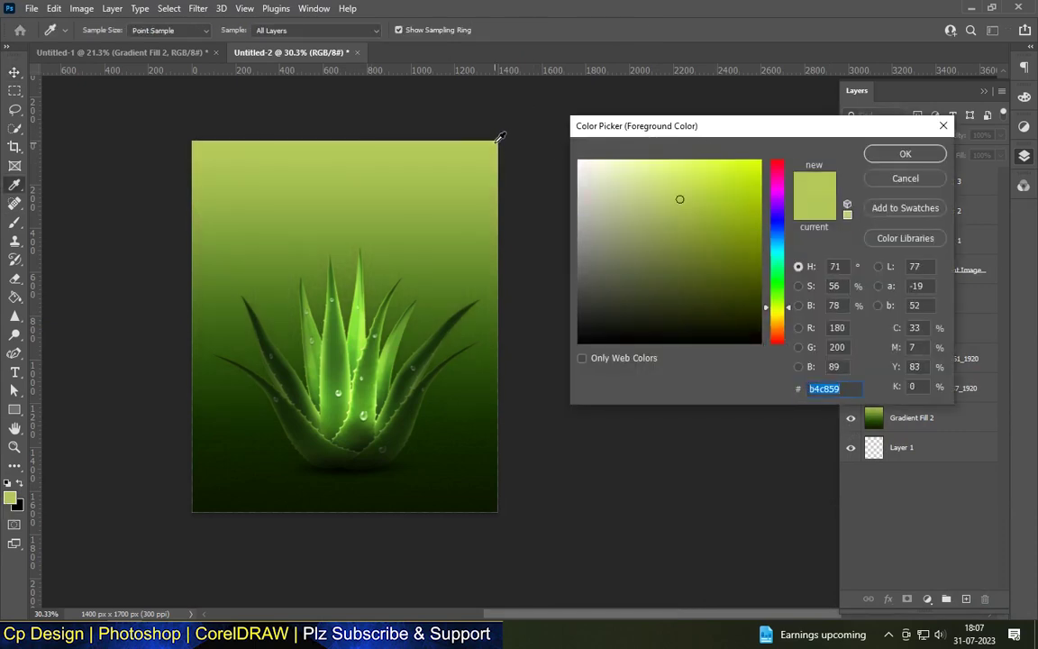
{"action": "left_click", "coordinate": [886, 156]}
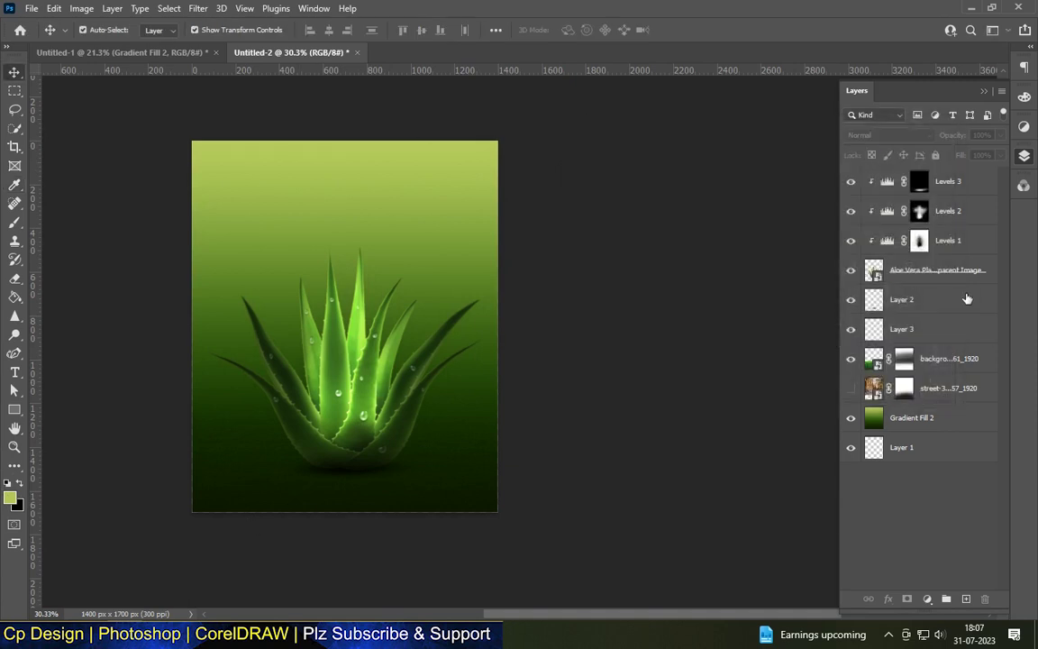
{"action": "left_click", "coordinate": [850, 387]}
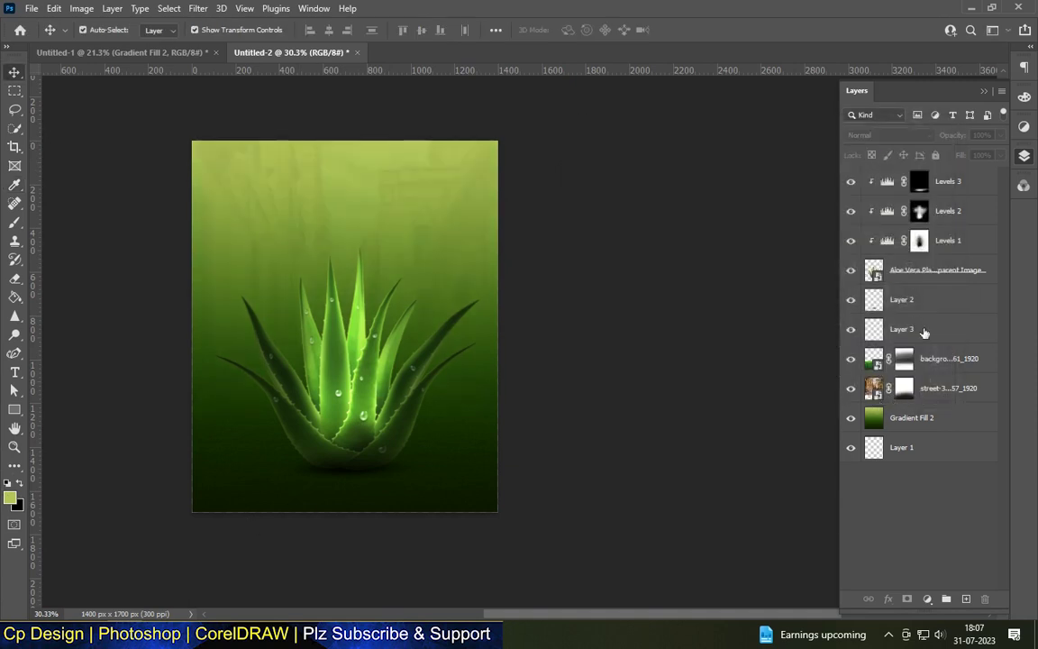
- Paint a soft light-green glow at the aloe's base on Layer 3
{"action": "left_click", "coordinate": [850, 333]}
{"action": "left_click", "coordinate": [15, 222]}
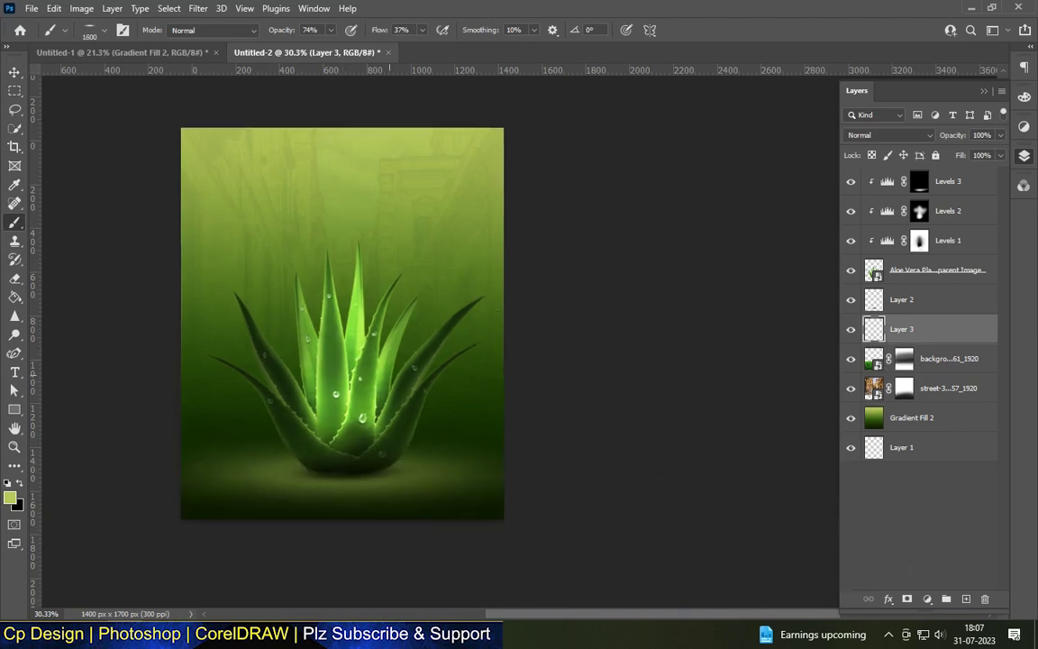
{"action": "scroll", "coordinate": [379, 352], "scroll_direction": "up", "scroll_amount": 3}
{"action": "scroll", "coordinate": [390, 271], "scroll_direction": "down", "scroll_amount": 2}
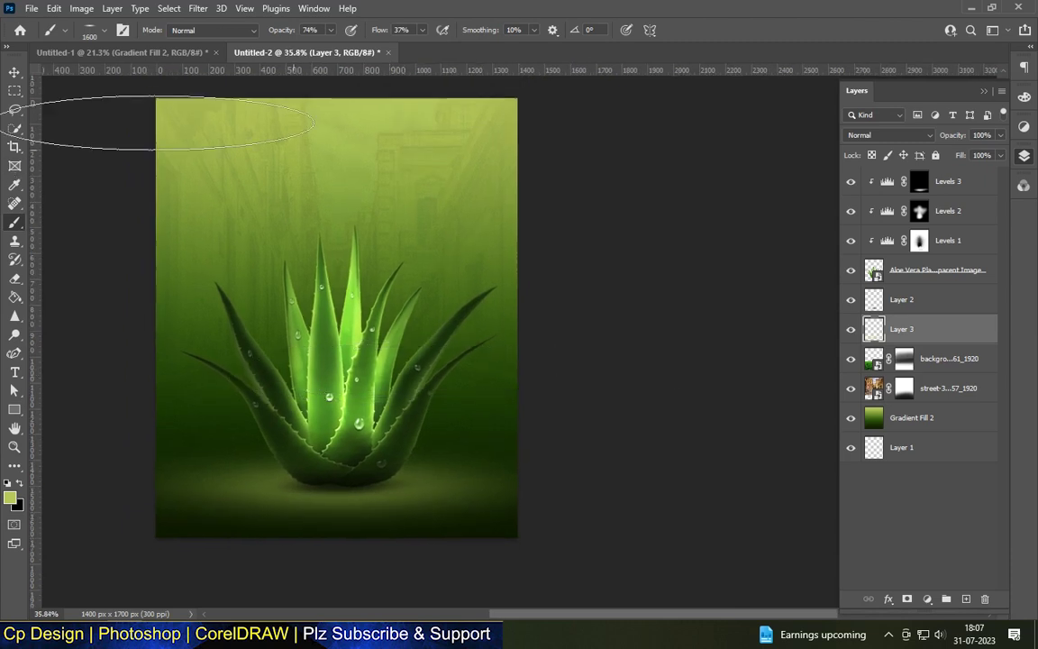
- Set the glow layer's blend mode to Screen and drag the Aloe drink can into the poster
{"action": "left_click", "coordinate": [14, 72]}
{"action": "left_click", "coordinate": [887, 135]}
{"action": "left_click", "coordinate": [853, 189]}
{"action": "left_click", "coordinate": [888, 136]}
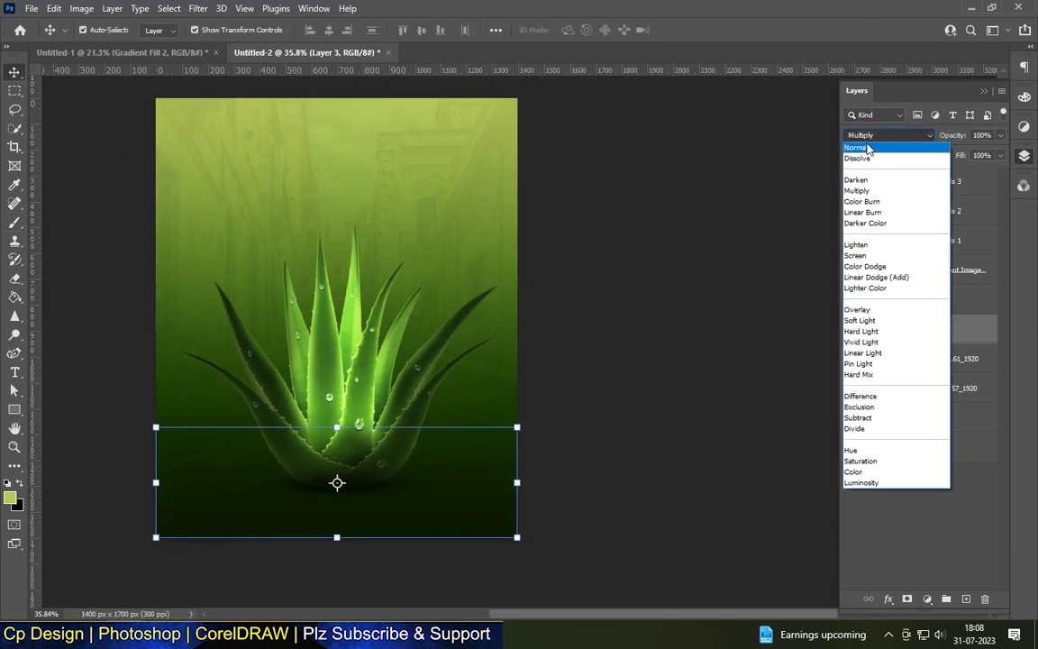
{"action": "left_click", "coordinate": [864, 258]}
{"action": "scroll", "coordinate": [419, 510], "scroll_direction": "up", "scroll_amount": 3}
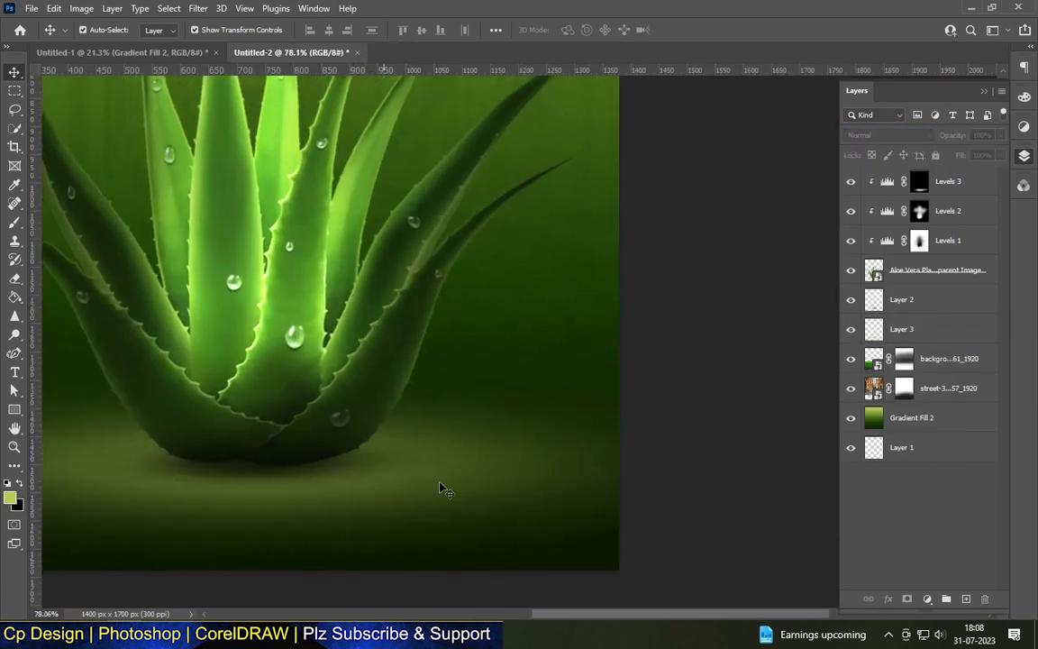
{"action": "scroll", "coordinate": [446, 442], "scroll_direction": "down", "scroll_amount": 3}
{"action": "mouse_move", "coordinate": [447, 441]}
{"action": "left_mouse_down"}
{"action": "mouse_move", "coordinate": [394, 296]}
{"action": "mouse_move", "coordinate": [379, 331]}
{"action": "left_mouse_up"}
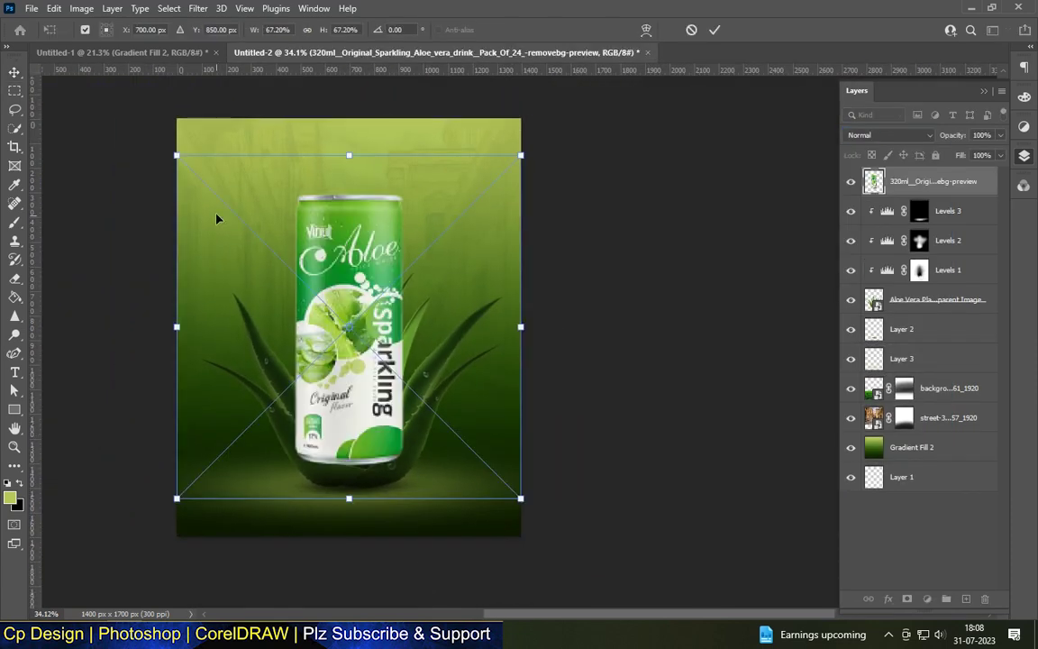
- Tilt the can about 8.5°, enlarge it to roughly 73% over the aloe, and add a layer mask
{"action": "left_click_drag", "start_coordinate": [537, 145], "coordinate": [570, 169]}
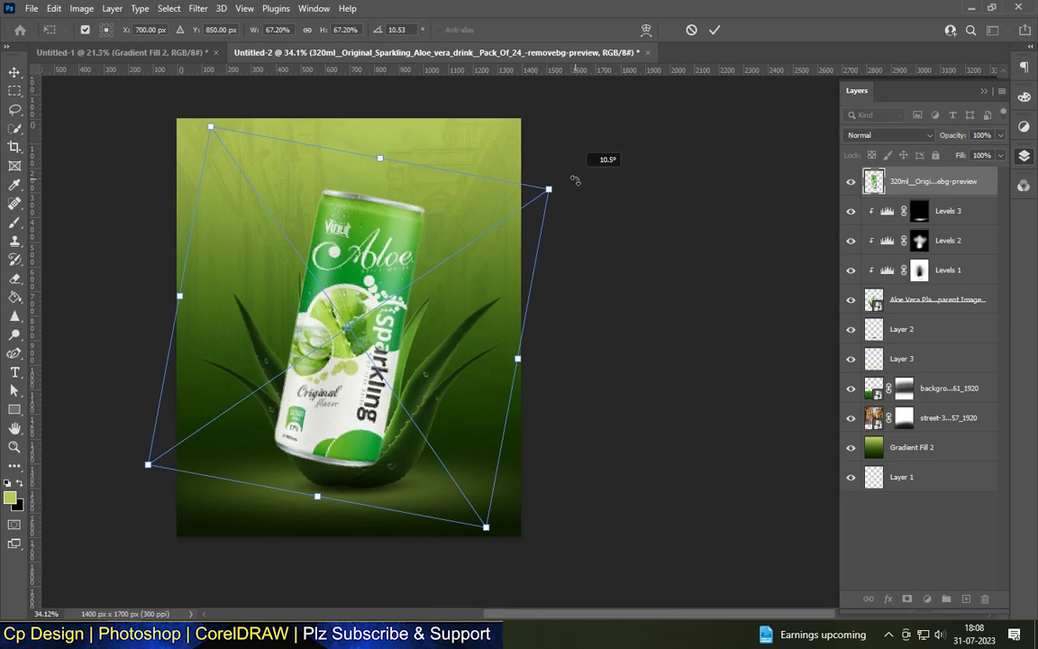
{"action": "left_click_drag", "start_coordinate": [312, 392], "coordinate": [324, 388]}
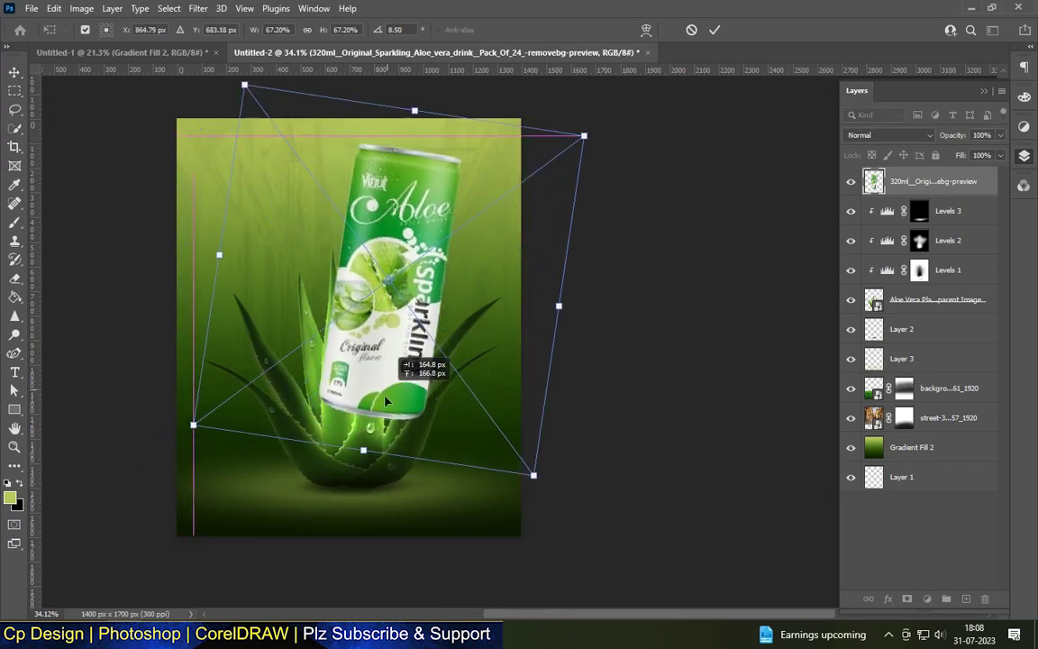
{"action": "left_click_drag", "start_coordinate": [217, 129], "coordinate": [203, 104]}
{"action": "left_click_drag", "start_coordinate": [557, 166], "coordinate": [571, 151]}
{"action": "left_click_drag", "start_coordinate": [330, 424], "coordinate": [341, 434]}
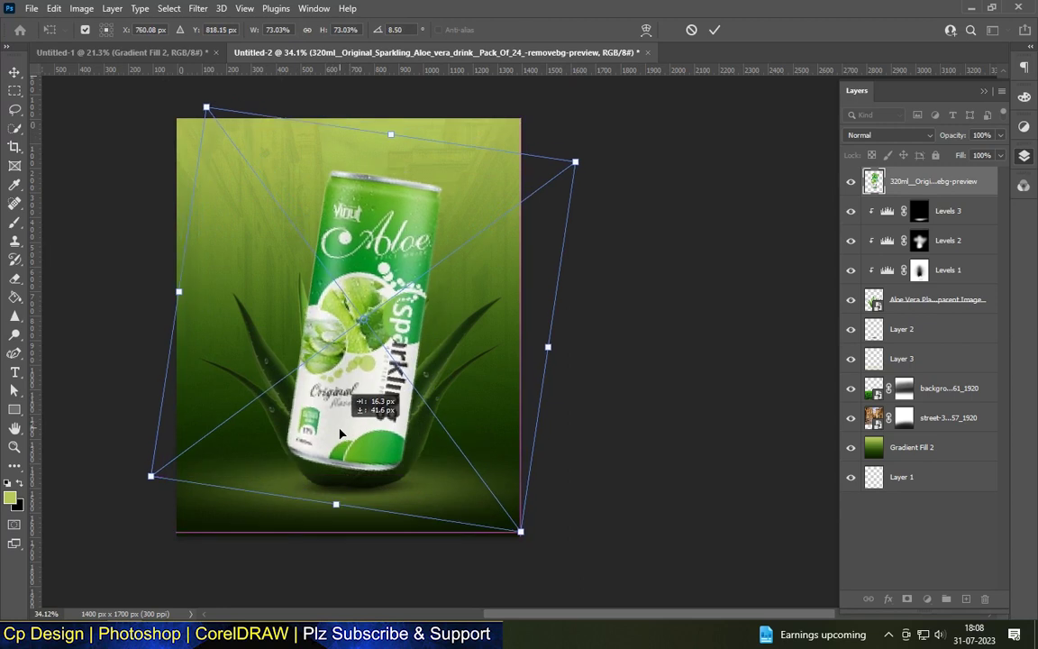
{"action": "key", "text": "Return"}
{"action": "scroll", "coordinate": [388, 422], "scroll_direction": "up", "scroll_amount": 3}
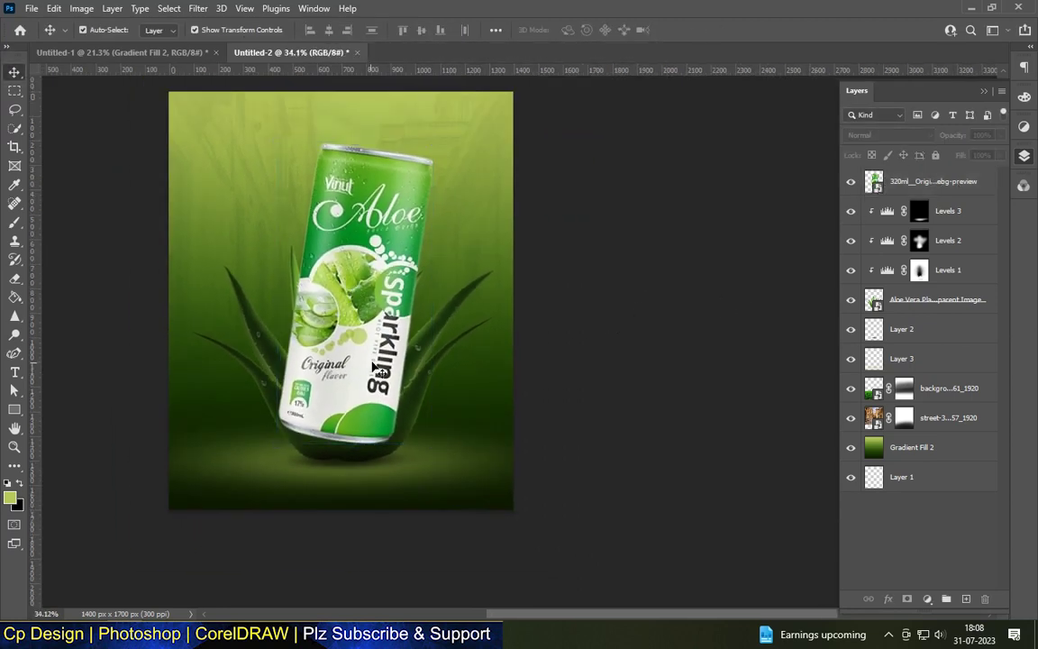
{"action": "left_click", "coordinate": [907, 600]}
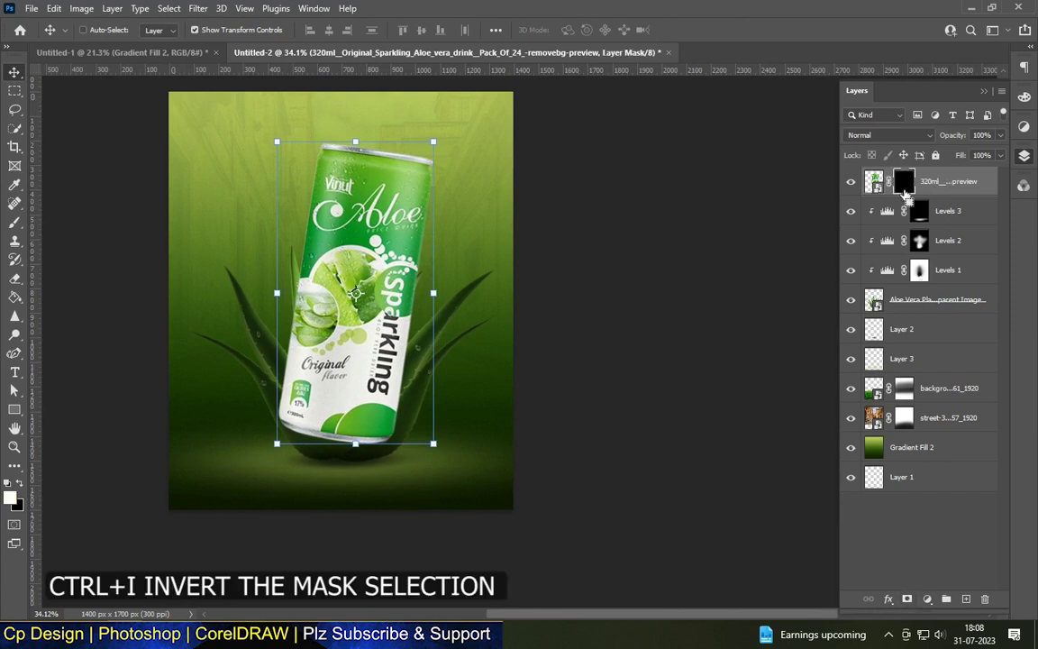
- Invert the can's mask and set up a 500 px Hard Round brush at 100% opacity
{"action": "key", "text": "ctrl+i"}
{"action": "left_click", "coordinate": [13, 224]}
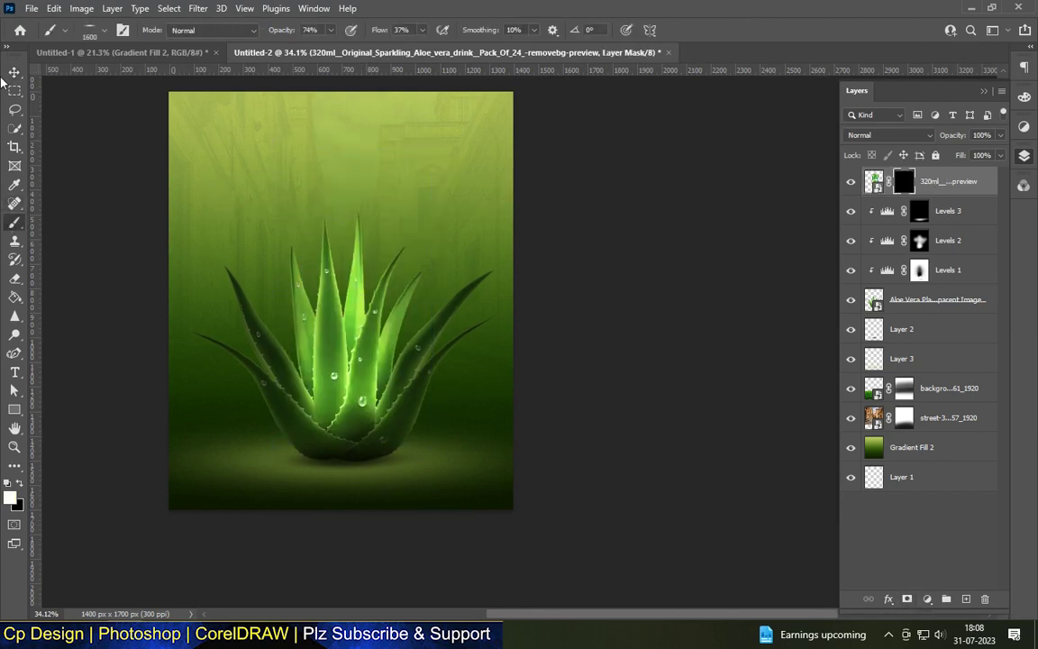
{"action": "left_click", "coordinate": [99, 32]}
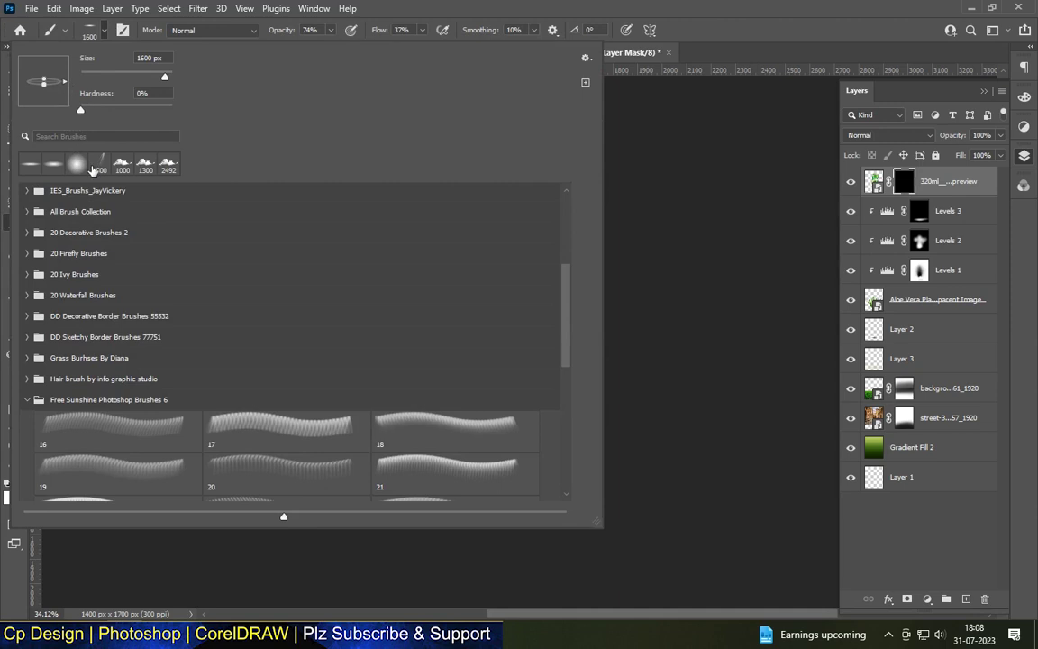
{"action": "scroll", "coordinate": [360, 315], "scroll_direction": "up", "scroll_amount": 10}
{"action": "left_click", "coordinate": [27, 190]}
{"action": "left_click", "coordinate": [315, 221]}
{"action": "left_click", "coordinate": [629, 310]}
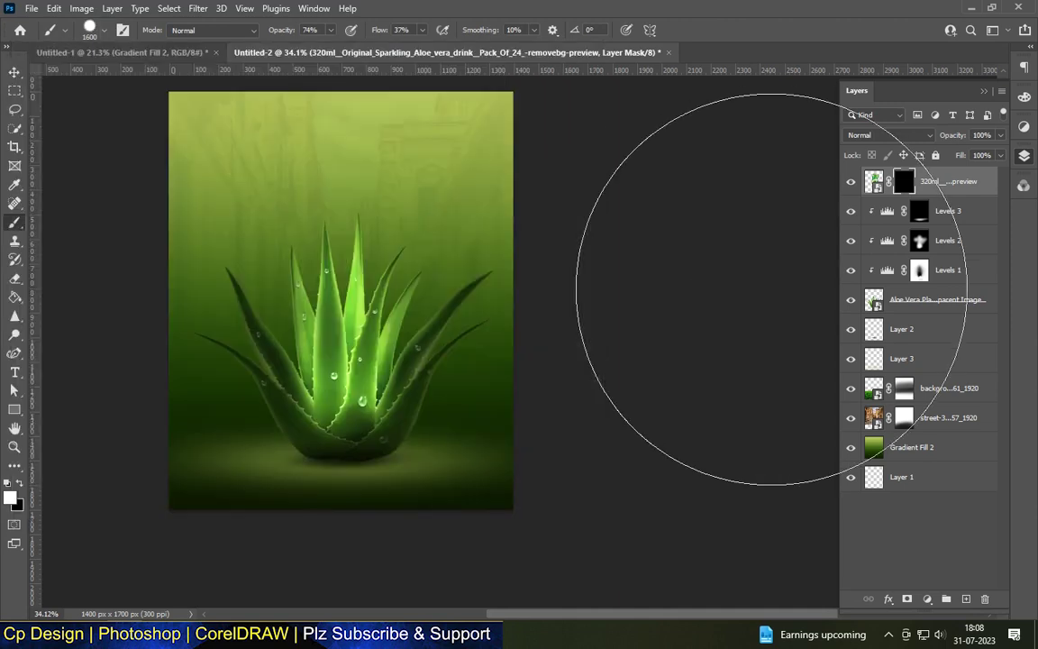
{"action": "key", "text": "bracketleft"}
{"action": "key", "text": "bracketleft"}
{"action": "key", "text": "bracketleft"}
{"action": "scroll", "coordinate": [364, 138], "scroll_direction": "up", "scroll_amount": 2}
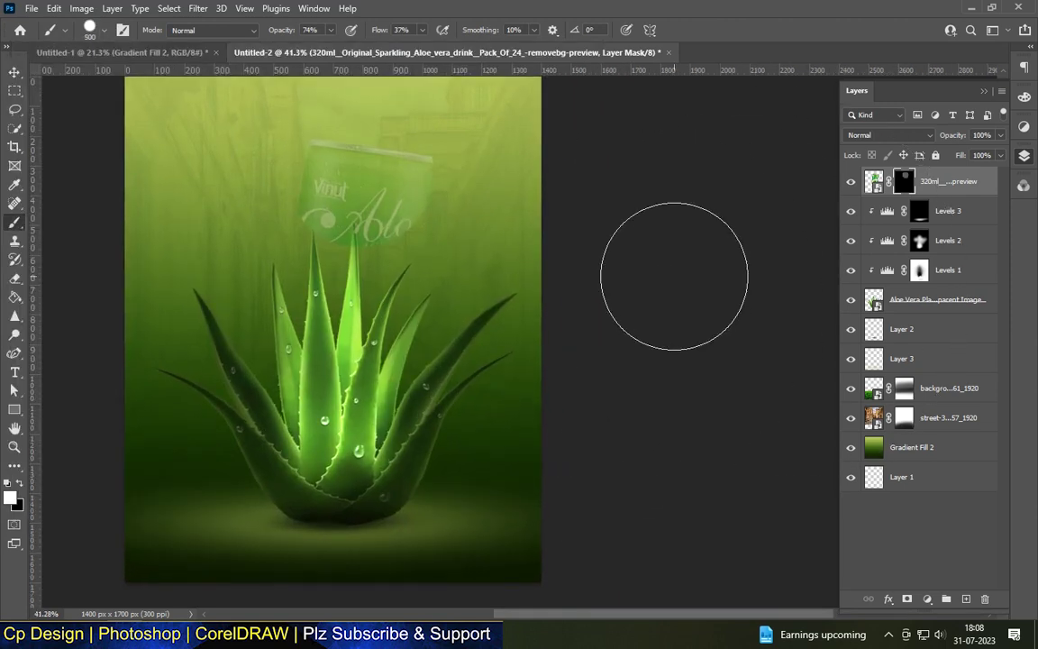
{"action": "left_click", "coordinate": [421, 30]}
{"action": "key", "text": "0"}
- Reveal the top of the can and its Aloe lettering above the leaves
{"action": "left_click", "coordinate": [351, 153]}
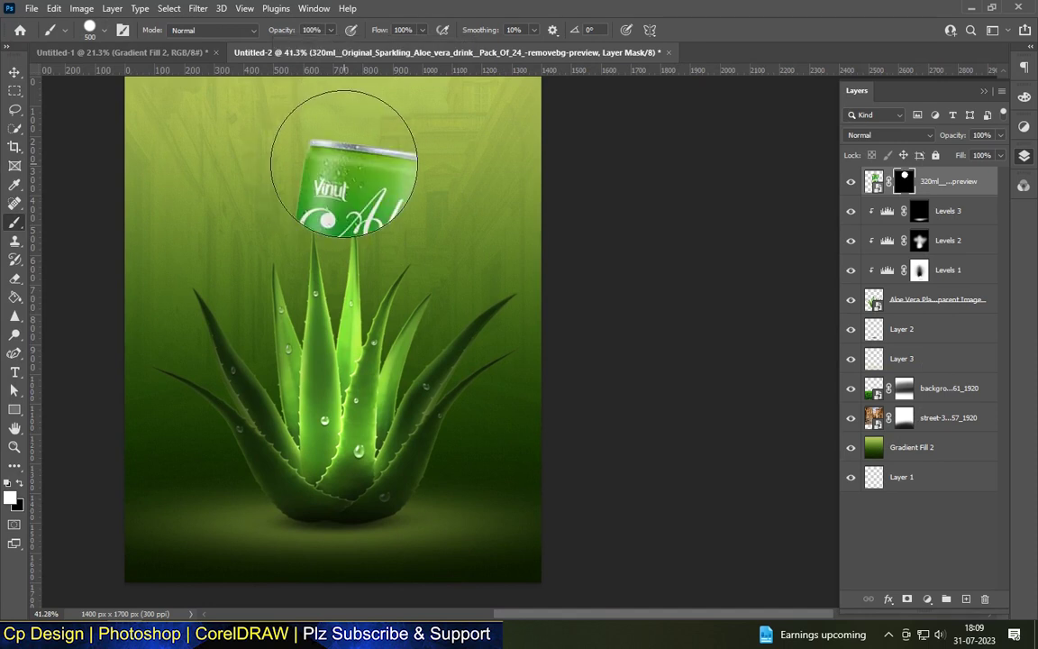
{"action": "key", "text": "bracketleft"}
{"action": "key", "text": "bracketleft"}
{"action": "key", "text": "bracketleft"}
{"action": "scroll", "coordinate": [354, 187], "scroll_direction": "up", "scroll_amount": 5}
{"action": "key", "text": "ctrl+z"}
{"action": "key", "text": "bracketleft"}
{"action": "mouse_move", "coordinate": [356, 116]}
{"action": "left_mouse_down"}
{"action": "mouse_move", "coordinate": [406, 180]}
{"action": "mouse_move", "coordinate": [317, 266]}
{"action": "mouse_move", "coordinate": [456, 227]}
{"action": "mouse_move", "coordinate": [244, 225]}
{"action": "mouse_move", "coordinate": [405, 244]}
{"action": "mouse_move", "coordinate": [370, 297]}
{"action": "mouse_move", "coordinate": [396, 217]}
{"action": "left_mouse_up"}
{"action": "scroll", "coordinate": [396, 217], "scroll_direction": "down", "scroll_amount": 4}
{"action": "scroll", "coordinate": [369, 259], "scroll_direction": "up", "scroll_amount": 2}
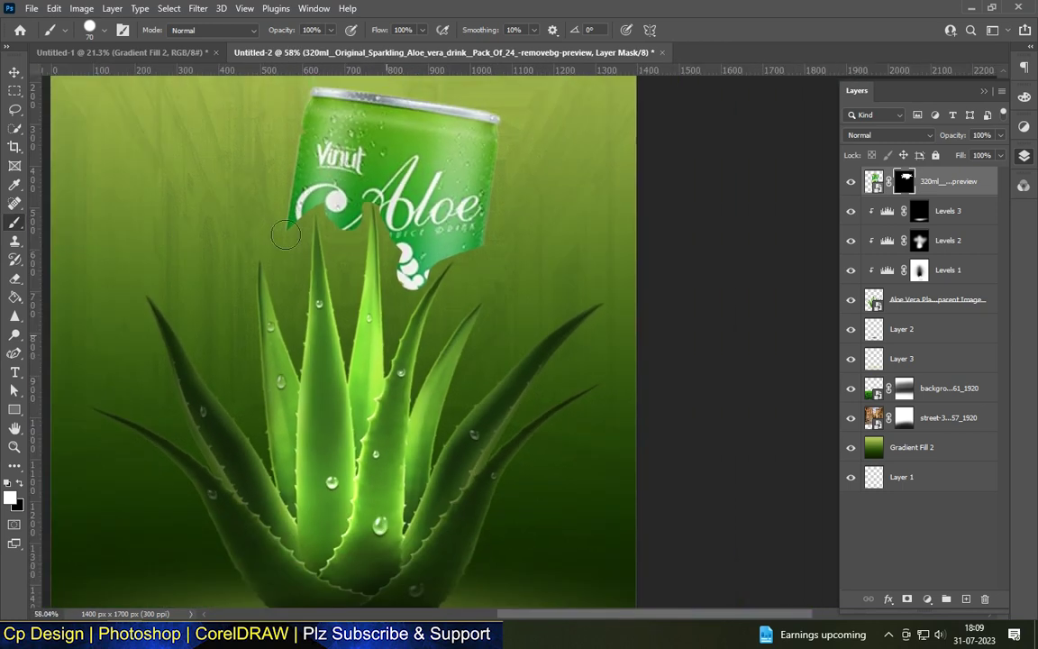
{"action": "key", "text": "bracketleft"}
{"action": "key", "text": "bracketleft"}
{"action": "scroll", "coordinate": [288, 282], "scroll_direction": "up", "scroll_amount": 2}
- With a 50 px brush, reveal the can's left edge, right side, middle and lower-left between leaves
{"action": "mouse_move", "coordinate": [287, 282]}
{"action": "left_mouse_down"}
{"action": "mouse_move", "coordinate": [263, 213]}
{"action": "mouse_move", "coordinate": [295, 291]}
{"action": "left_mouse_up"}
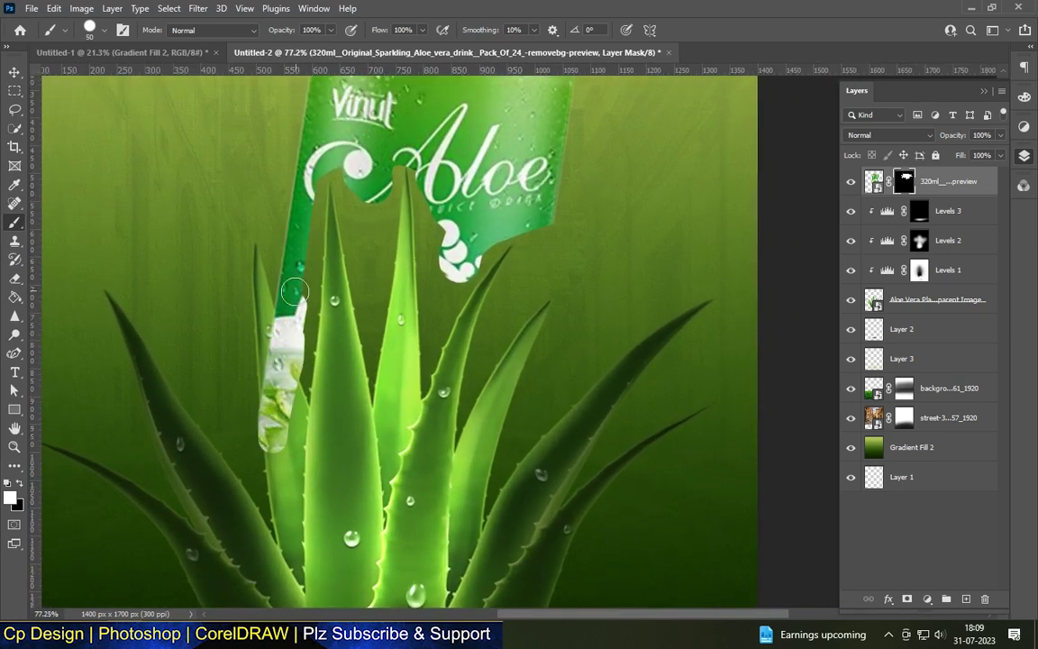
{"action": "left_click_drag", "start_coordinate": [506, 255], "coordinate": [468, 388]}
{"action": "scroll", "coordinate": [441, 221], "scroll_direction": "down", "scroll_amount": 1}
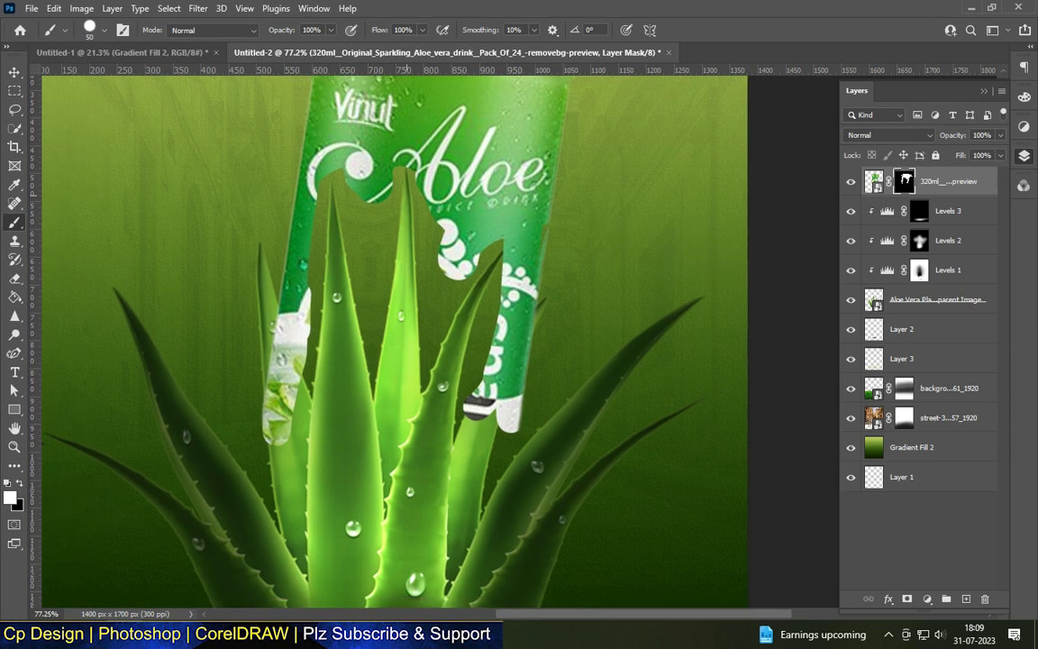
{"action": "left_click_drag", "start_coordinate": [435, 216], "coordinate": [377, 273]}
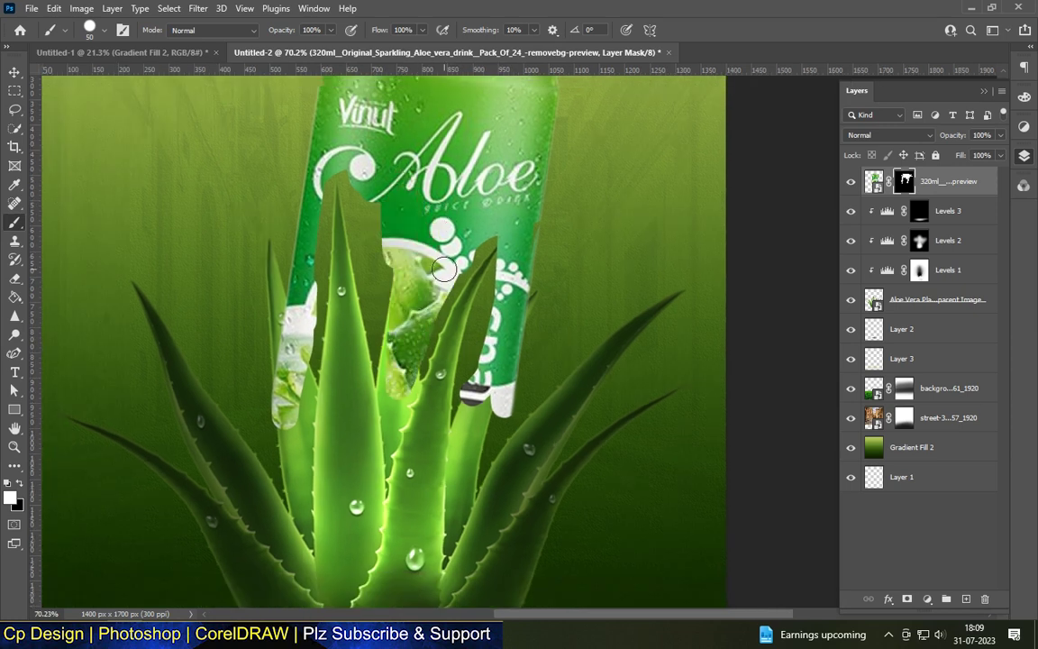
{"action": "scroll", "coordinate": [377, 274], "scroll_direction": "down", "scroll_amount": 2}
{"action": "scroll", "coordinate": [297, 388], "scroll_direction": "up", "scroll_amount": 1}
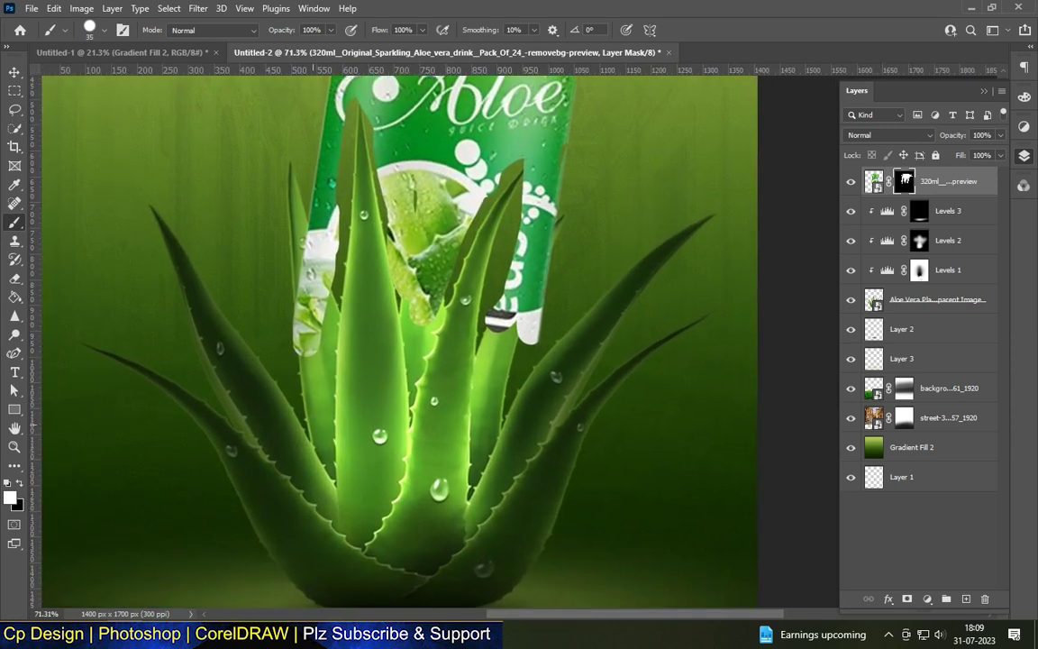
{"action": "scroll", "coordinate": [298, 388], "scroll_direction": "up", "scroll_amount": 2}
{"action": "key", "text": "bracketleft"}
{"action": "key", "text": "bracketleft"}
{"action": "key", "text": "bracketleft"}
{"action": "left_click_drag", "start_coordinate": [297, 387], "coordinate": [282, 345]}
{"action": "scroll", "coordinate": [320, 443], "scroll_direction": "up", "scroll_amount": 2}
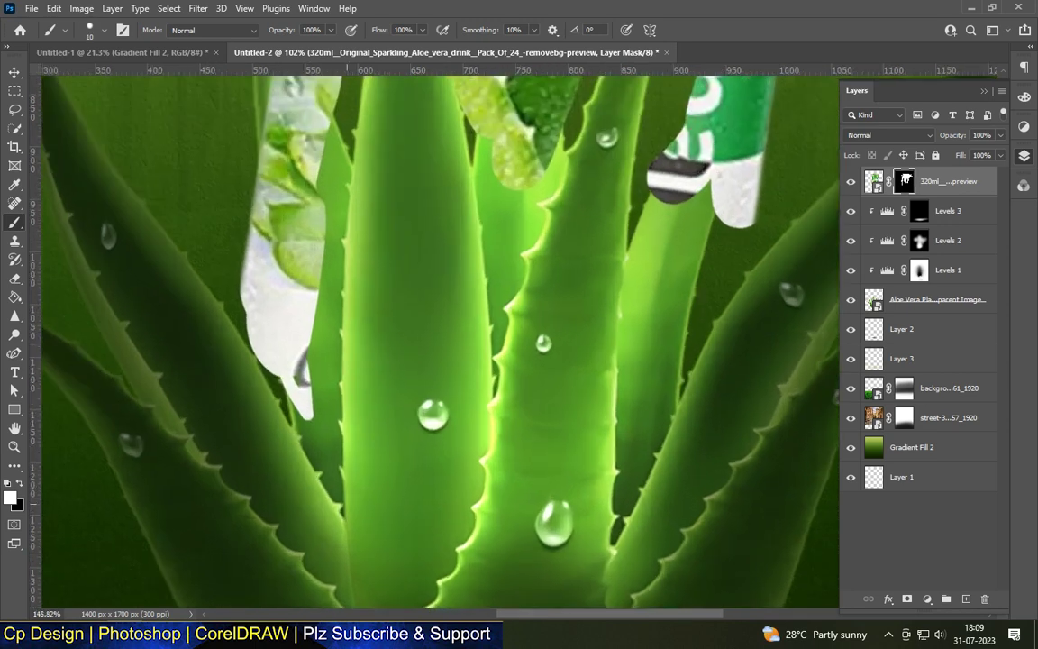
- Paint the can's mask white beside the leaf to cover the white fringe and reveal the teal label
{"action": "scroll", "coordinate": [346, 484], "scroll_direction": "up", "scroll_amount": 2}
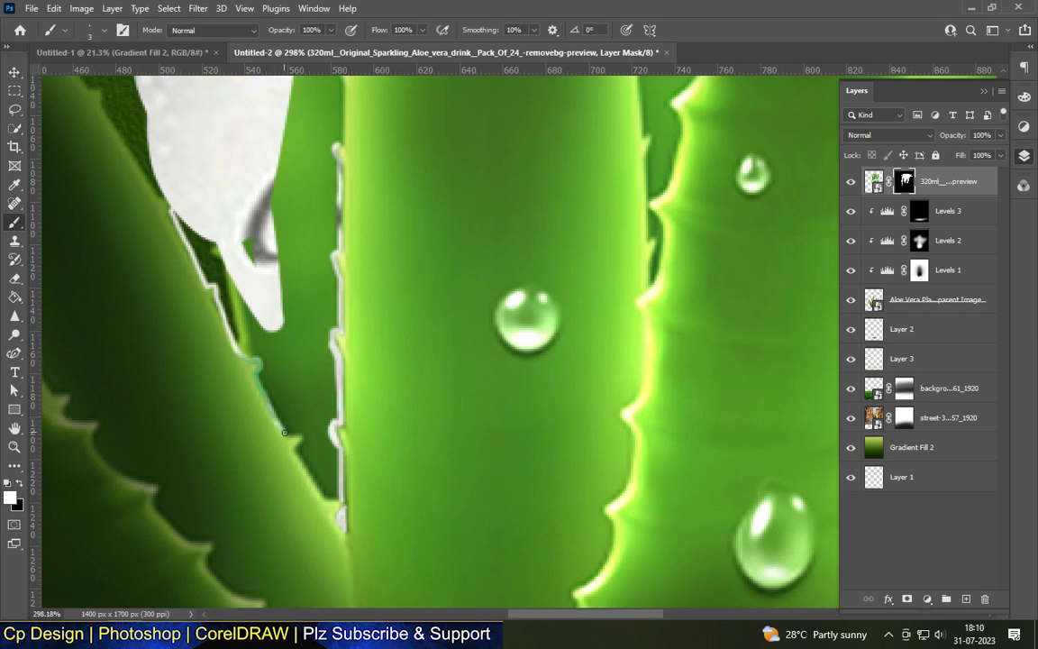
{"action": "left_click_drag", "start_coordinate": [316, 477], "coordinate": [332, 471]}
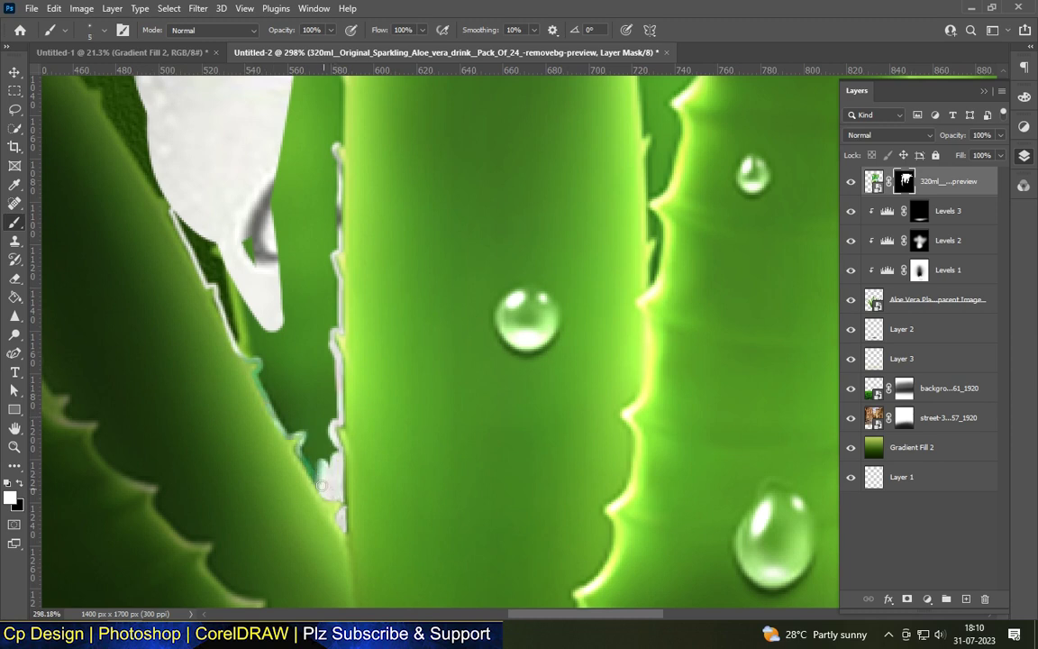
{"action": "left_click_drag", "start_coordinate": [305, 451], "coordinate": [319, 430]}
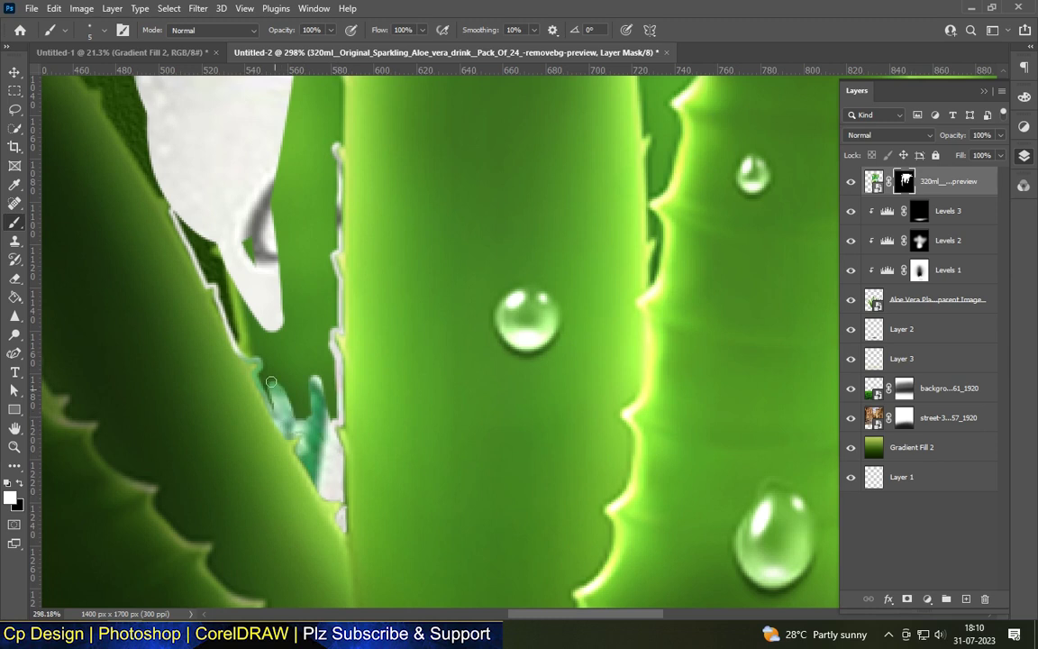
{"action": "mouse_move", "coordinate": [284, 397]}
{"action": "left_mouse_down"}
{"action": "mouse_move", "coordinate": [306, 418]}
{"action": "mouse_move", "coordinate": [330, 417]}
{"action": "left_mouse_up"}
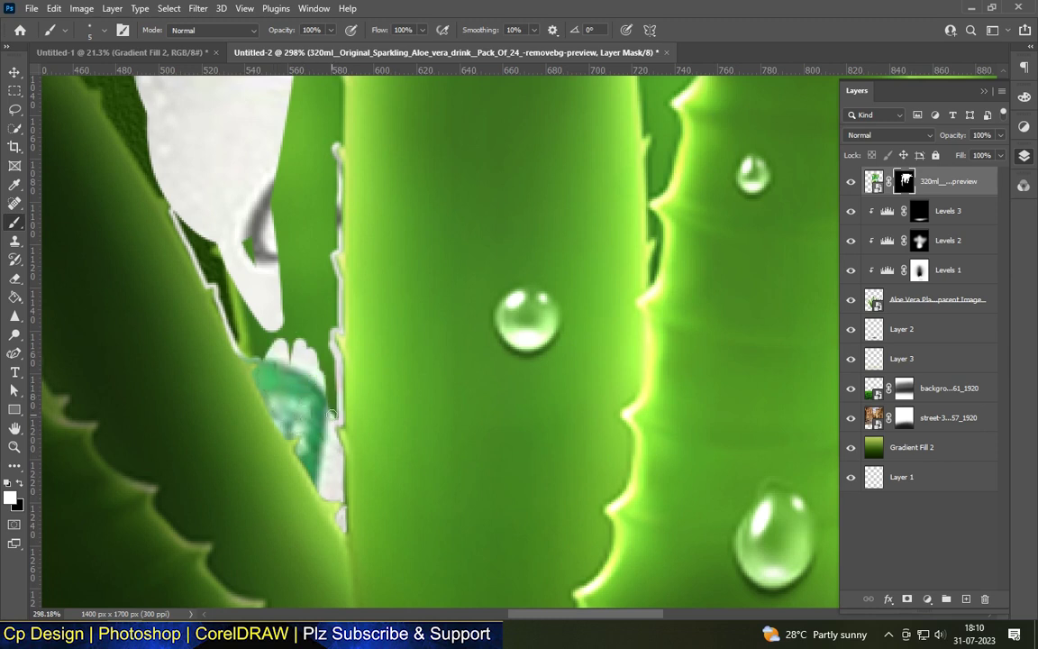
{"action": "mouse_move", "coordinate": [331, 377]}
{"action": "left_mouse_down"}
{"action": "mouse_move", "coordinate": [293, 311]}
{"action": "mouse_move", "coordinate": [253, 270]}
{"action": "left_mouse_up"}
- Reveal the can along its left edge next to the central leaf
{"action": "scroll", "coordinate": [234, 307], "scroll_direction": "down", "scroll_amount": 3}
{"action": "scroll", "coordinate": [222, 346], "scroll_direction": "up", "scroll_amount": 4}
{"action": "mouse_move", "coordinate": [222, 346]}
{"action": "left_mouse_down"}
{"action": "mouse_move", "coordinate": [220, 383]}
{"action": "mouse_move", "coordinate": [277, 510]}
{"action": "mouse_move", "coordinate": [262, 429]}
{"action": "mouse_move", "coordinate": [263, 313]}
{"action": "left_mouse_up"}
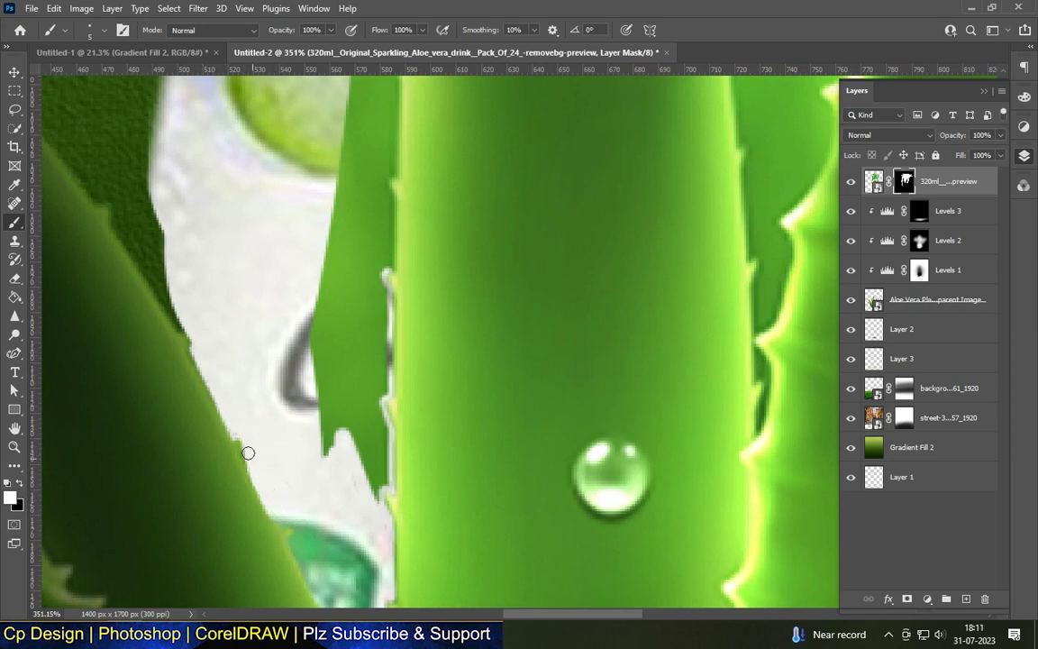
{"action": "scroll", "coordinate": [248, 452], "scroll_direction": "up", "scroll_amount": 1}
{"action": "mouse_move", "coordinate": [180, 162]}
{"action": "left_mouse_down"}
{"action": "mouse_move", "coordinate": [189, 297]}
{"action": "mouse_move", "coordinate": [232, 362]}
{"action": "left_mouse_up"}
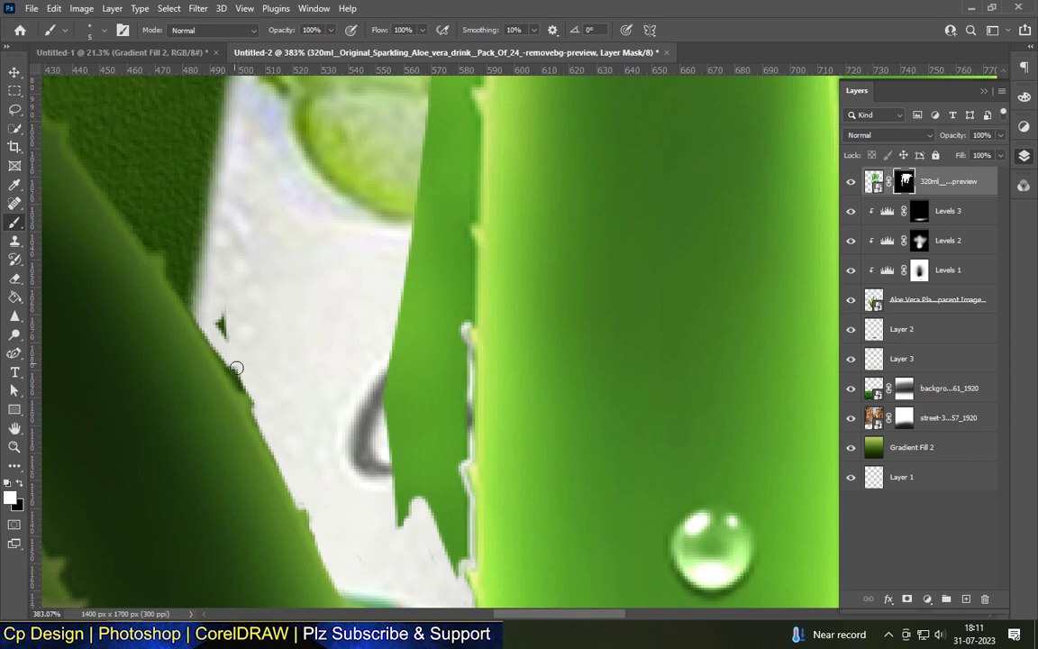
- Uncover the white can and its dark letter further along the left edge
{"action": "scroll", "coordinate": [307, 384], "scroll_direction": "down", "scroll_amount": 5}
{"action": "scroll", "coordinate": [297, 432], "scroll_direction": "up", "scroll_amount": 3}
{"action": "scroll", "coordinate": [287, 476], "scroll_direction": "up", "scroll_amount": 2}
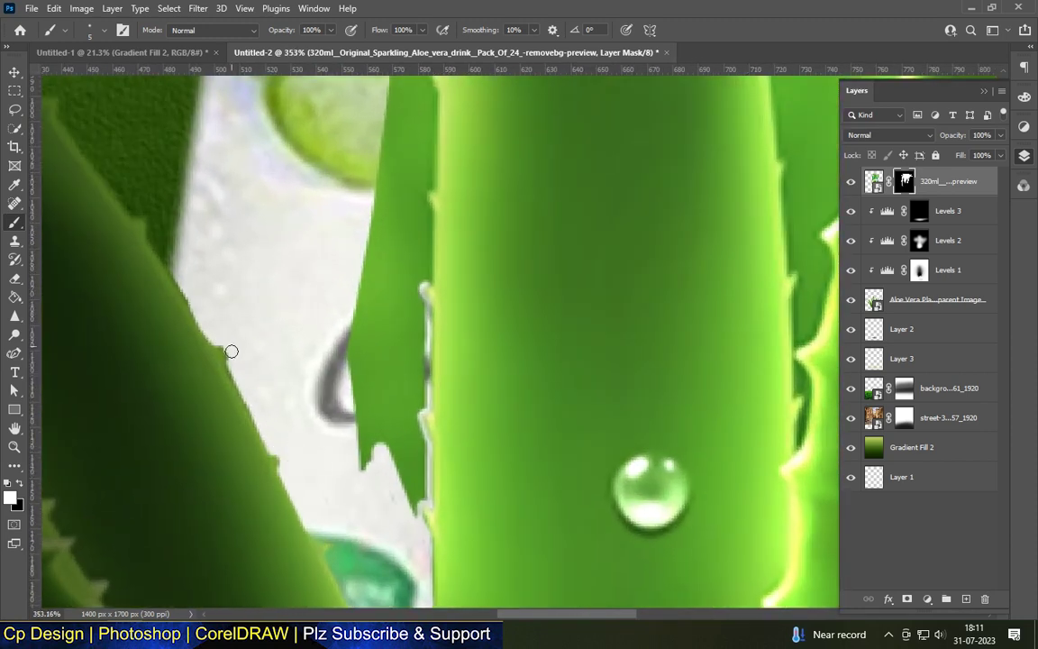
{"action": "scroll", "coordinate": [205, 301], "scroll_direction": "up", "scroll_amount": 1}
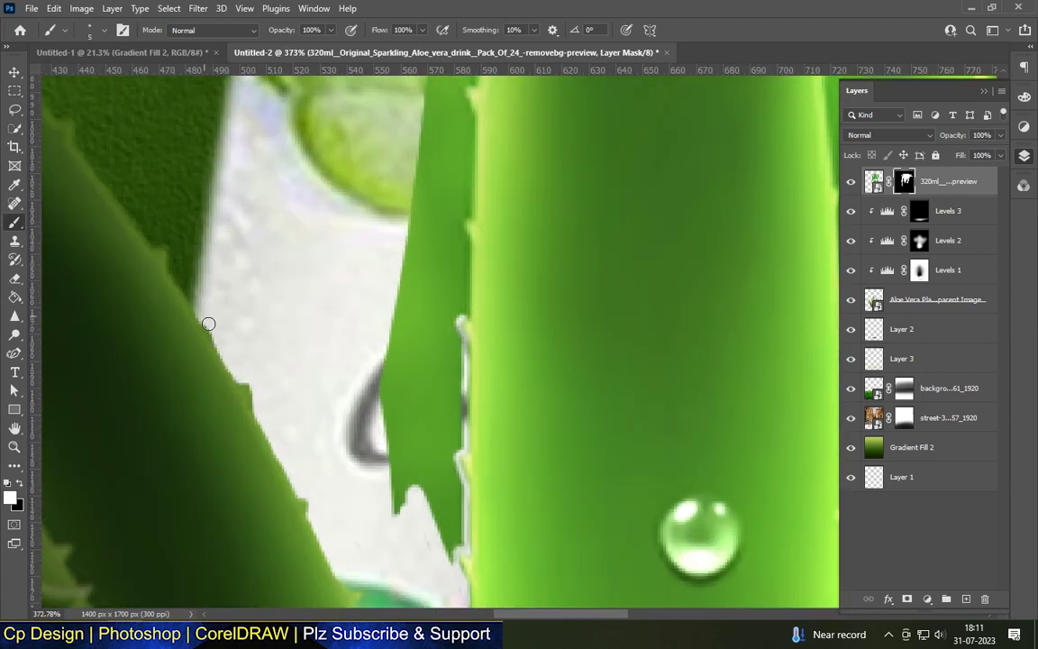
{"action": "scroll", "coordinate": [208, 323], "scroll_direction": "down", "scroll_amount": 3}
{"action": "scroll", "coordinate": [270, 378], "scroll_direction": "down", "scroll_amount": 2}
{"action": "scroll", "coordinate": [317, 441], "scroll_direction": "up", "scroll_amount": 4}
{"action": "scroll", "coordinate": [307, 288], "scroll_direction": "down", "scroll_amount": 1}
{"action": "mouse_move", "coordinate": [307, 287]}
{"action": "left_mouse_down"}
{"action": "mouse_move", "coordinate": [285, 225]}
{"action": "mouse_move", "coordinate": [308, 365]}
{"action": "mouse_move", "coordinate": [298, 234]}
{"action": "mouse_move", "coordinate": [288, 308]}
{"action": "left_mouse_up"}
{"action": "scroll", "coordinate": [293, 219], "scroll_direction": "down", "scroll_amount": 3}
{"action": "scroll", "coordinate": [288, 308], "scroll_direction": "down", "scroll_amount": 2}
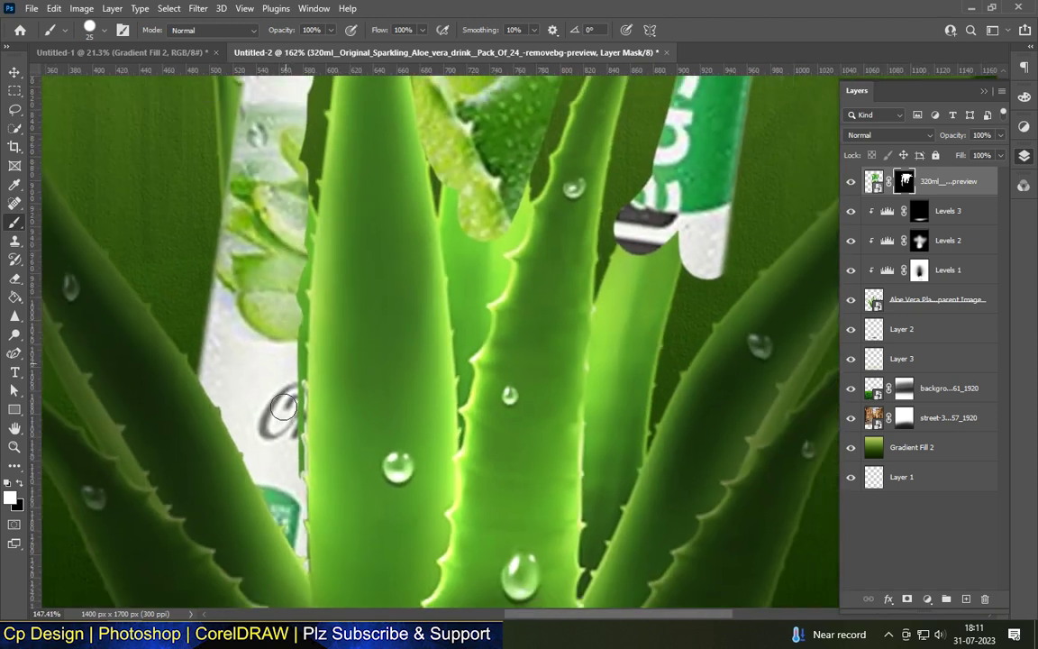
{"action": "scroll", "coordinate": [287, 308], "scroll_direction": "down", "scroll_amount": 1}
{"action": "scroll", "coordinate": [323, 446], "scroll_direction": "up", "scroll_amount": 2}
{"action": "scroll", "coordinate": [323, 446], "scroll_direction": "up", "scroll_amount": 1}
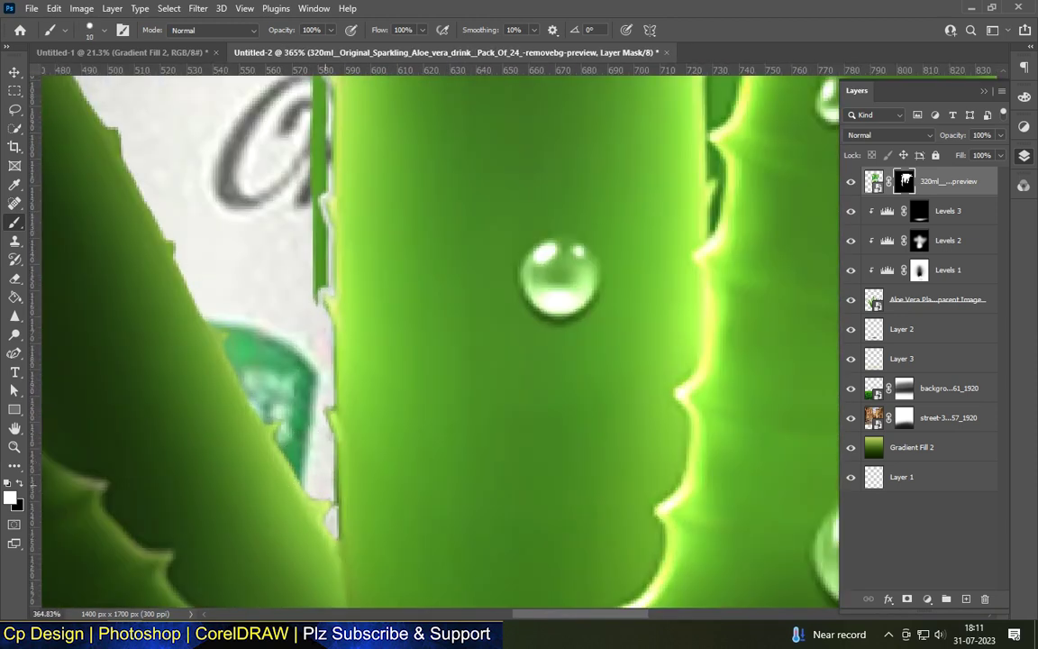
{"action": "scroll", "coordinate": [326, 487], "scroll_direction": "up", "scroll_amount": 1}
{"action": "scroll", "coordinate": [329, 522], "scroll_direction": "up", "scroll_amount": 1}
{"action": "left_click_drag", "start_coordinate": [332, 467], "coordinate": [324, 358]}
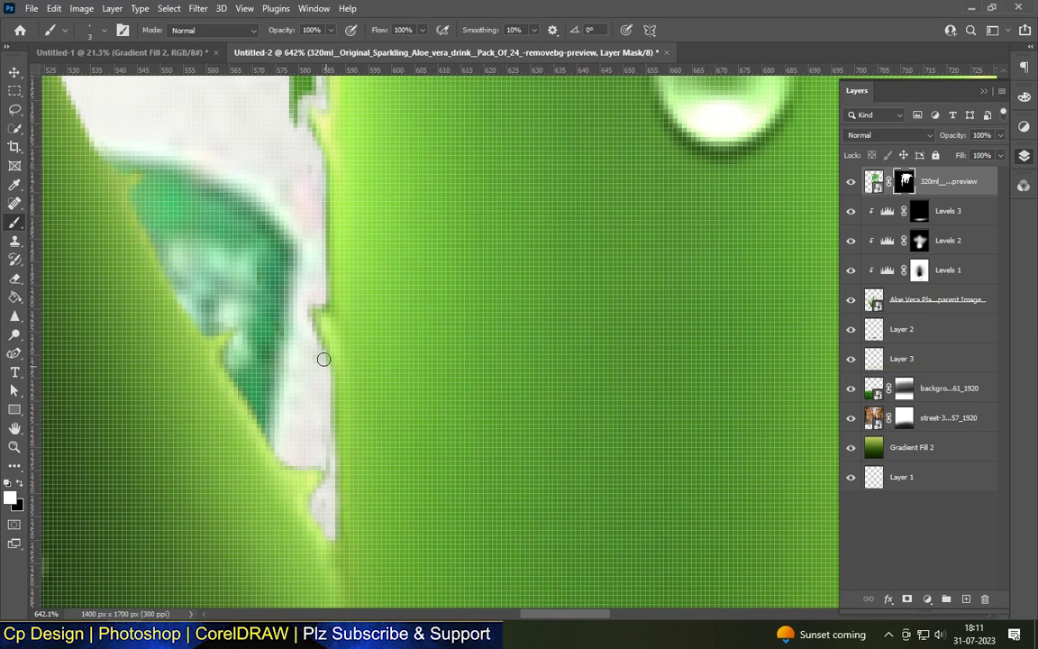
- Reveal the upper can and paint away the green strip covering the letter, using a larger brush
{"action": "mouse_move", "coordinate": [321, 281]}
{"action": "left_mouse_down"}
{"action": "mouse_move", "coordinate": [320, 157]}
{"action": "mouse_move", "coordinate": [379, 447]}
{"action": "mouse_move", "coordinate": [355, 281]}
{"action": "left_mouse_up"}
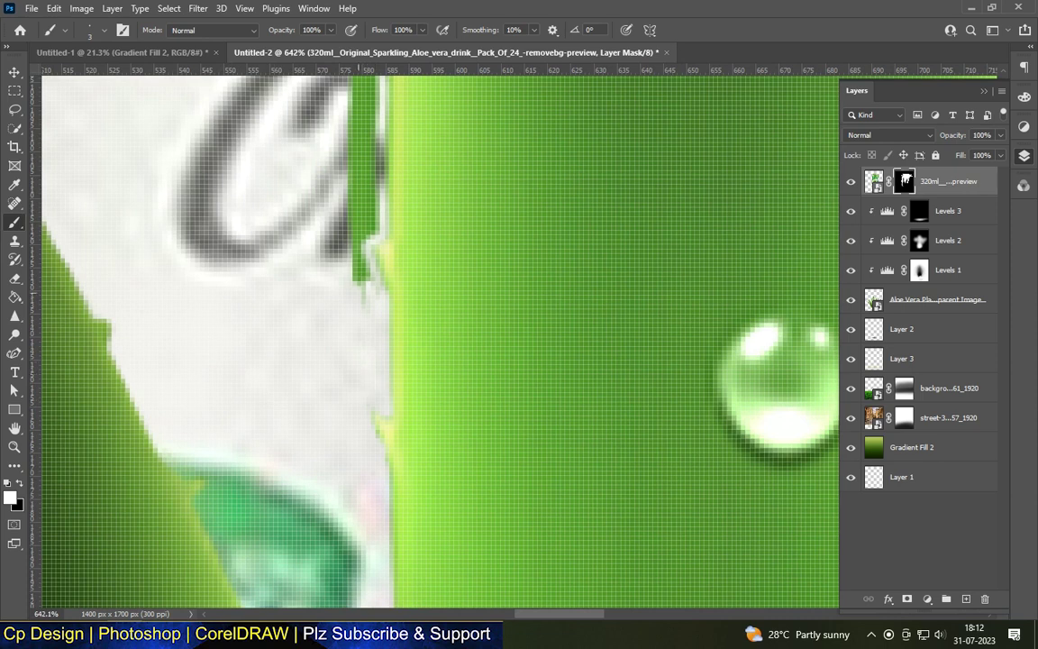
{"action": "left_click_drag", "start_coordinate": [369, 245], "coordinate": [351, 470]}
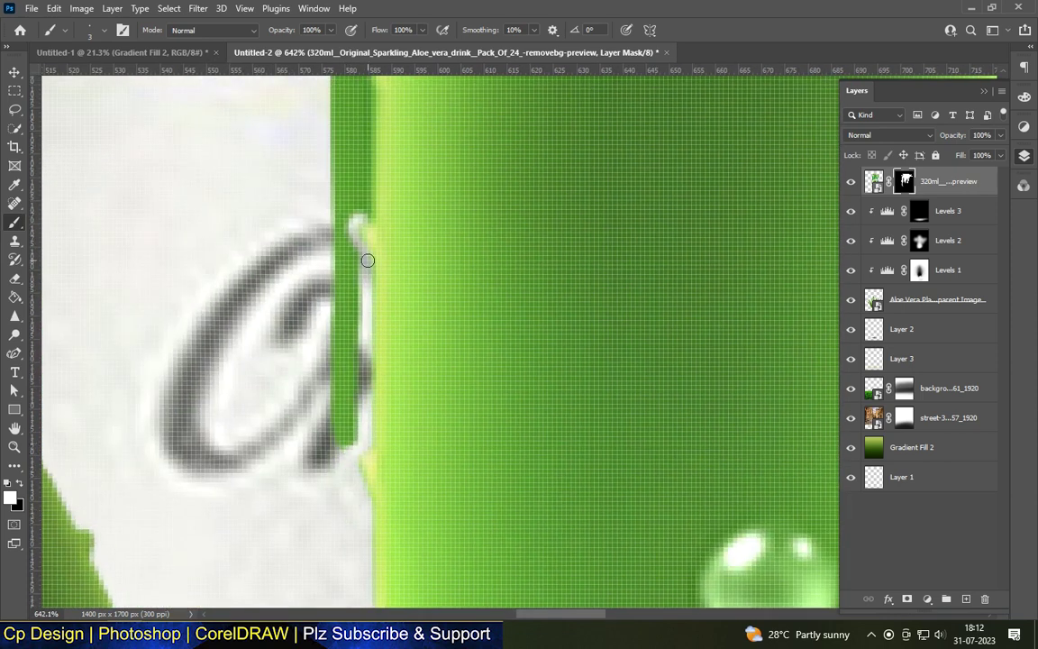
{"action": "key", "text": "bracketright"}
{"action": "key", "text": "bracketright"}
{"action": "key", "text": "bracketright"}
{"action": "mouse_move", "coordinate": [327, 424]}
{"action": "left_mouse_down"}
{"action": "mouse_move", "coordinate": [344, 298]}
{"action": "mouse_move", "coordinate": [320, 206]}
{"action": "left_mouse_up"}
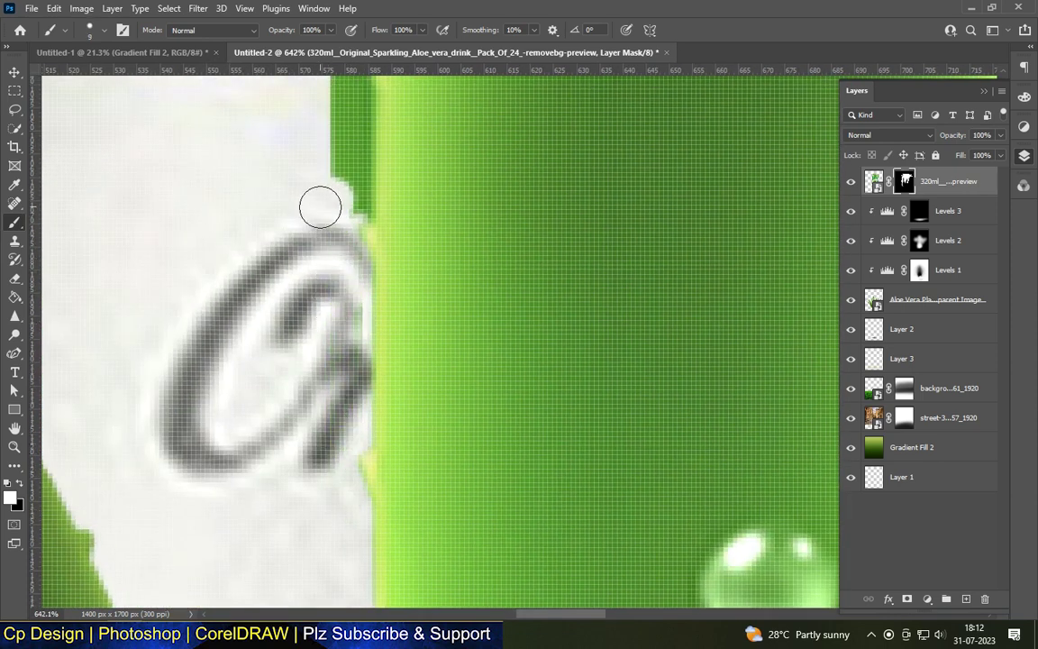
{"action": "scroll", "coordinate": [348, 394], "scroll_direction": "up", "scroll_amount": 3}
{"action": "mouse_move", "coordinate": [347, 394]}
{"action": "left_mouse_down"}
{"action": "mouse_move", "coordinate": [342, 220]}
{"action": "mouse_move", "coordinate": [349, 413]}
{"action": "mouse_move", "coordinate": [369, 311]}
{"action": "left_mouse_up"}
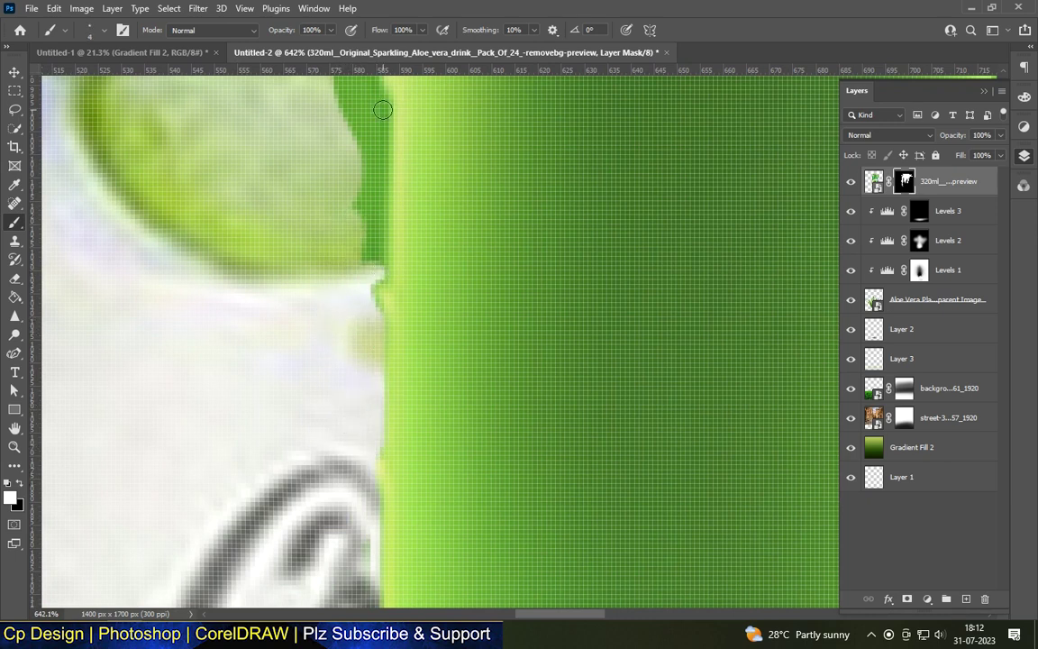
- Paint out the green and dark strip running along the can's edge
{"action": "left_click_drag", "start_coordinate": [376, 260], "coordinate": [382, 101]}
{"action": "scroll", "coordinate": [382, 315], "scroll_direction": "up", "scroll_amount": 3}
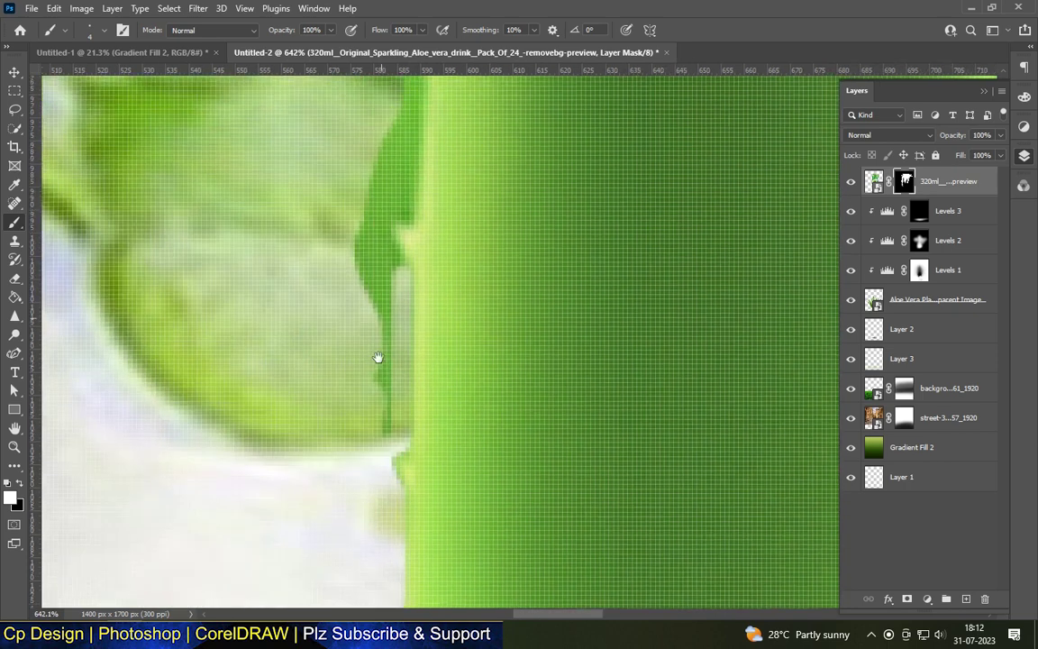
{"action": "mouse_move", "coordinate": [382, 385]}
{"action": "left_mouse_down"}
{"action": "mouse_move", "coordinate": [364, 361]}
{"action": "mouse_move", "coordinate": [393, 260]}
{"action": "mouse_move", "coordinate": [354, 272]}
{"action": "left_mouse_up"}
{"action": "scroll", "coordinate": [378, 360], "scroll_direction": "up", "scroll_amount": 3}
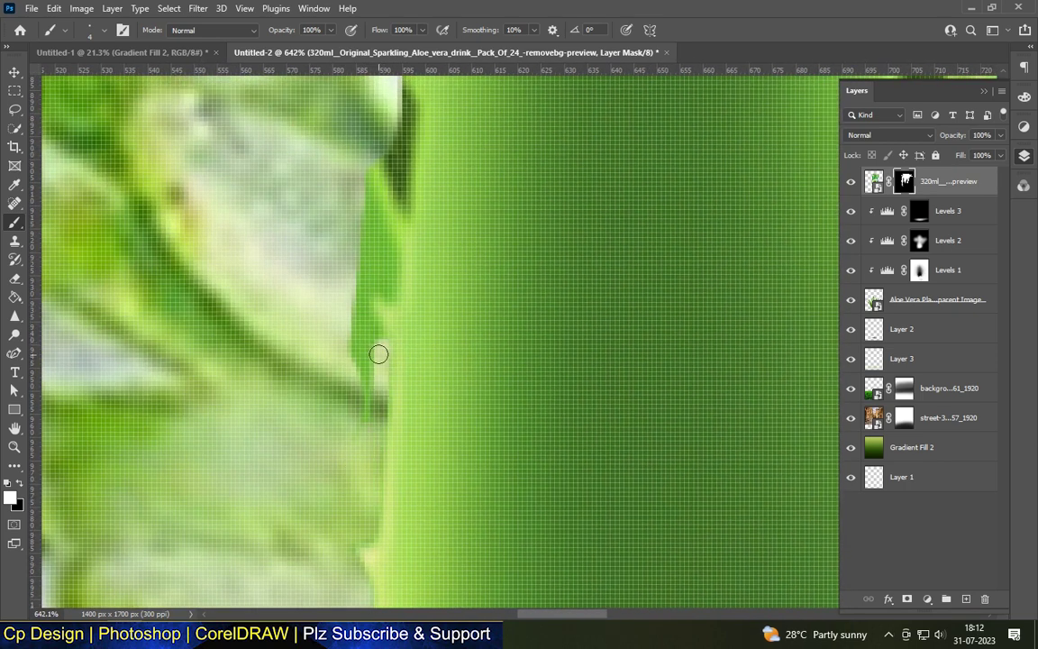
{"action": "mouse_move", "coordinate": [382, 291]}
{"action": "left_mouse_down"}
{"action": "mouse_move", "coordinate": [364, 199]}
{"action": "mouse_move", "coordinate": [390, 232]}
{"action": "left_mouse_up"}
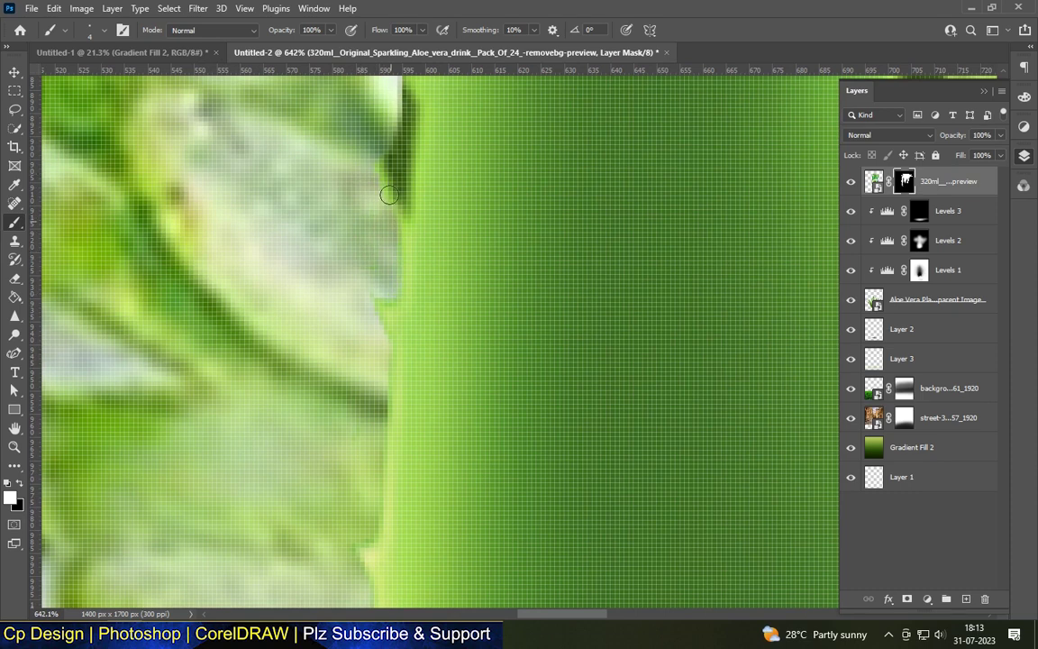
{"action": "scroll", "coordinate": [388, 246], "scroll_direction": "down", "scroll_amount": 5}
{"action": "scroll", "coordinate": [387, 247], "scroll_direction": "up", "scroll_amount": 6}
{"action": "mouse_move", "coordinate": [393, 306]}
{"action": "left_mouse_down"}
{"action": "mouse_move", "coordinate": [390, 236]}
{"action": "mouse_move", "coordinate": [404, 292]}
{"action": "left_mouse_up"}
- Lighten the can edge beside the leaf and remove the dark notch below the strip
{"action": "left_click_drag", "start_coordinate": [380, 208], "coordinate": [369, 118]}
{"action": "mouse_move", "coordinate": [397, 261]}
{"action": "left_mouse_down"}
{"action": "mouse_move", "coordinate": [381, 441]}
{"action": "mouse_move", "coordinate": [399, 205]}
{"action": "left_mouse_up"}
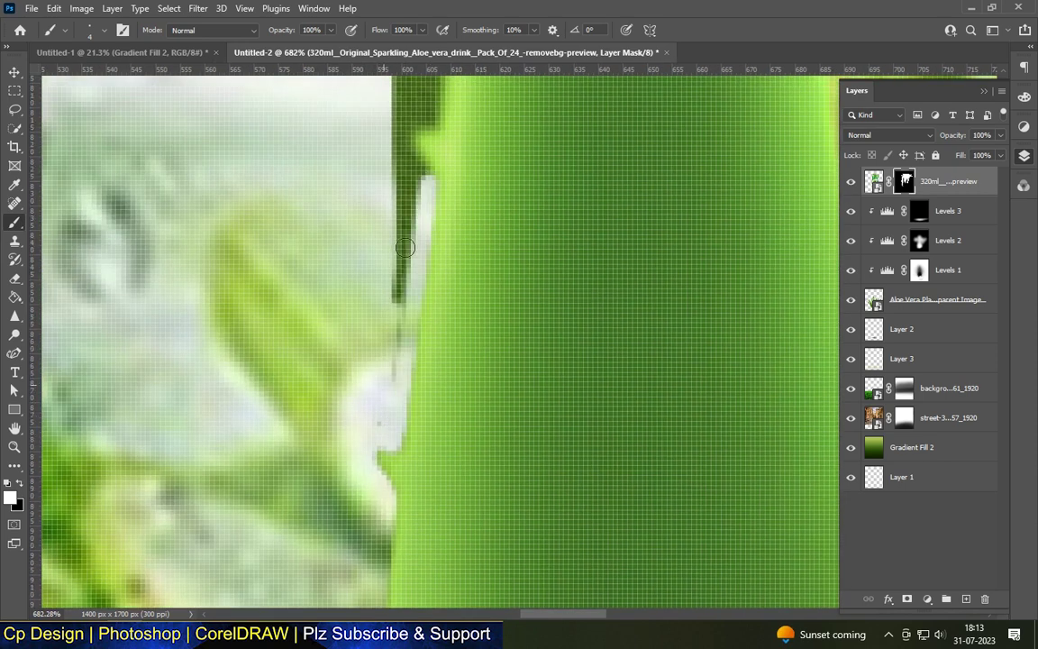
{"action": "left_click_drag", "start_coordinate": [347, 505], "coordinate": [364, 224]}
{"action": "scroll", "coordinate": [364, 225], "scroll_direction": "up", "scroll_amount": 3}
{"action": "mouse_move", "coordinate": [388, 320]}
{"action": "left_mouse_down"}
{"action": "mouse_move", "coordinate": [365, 308]}
{"action": "mouse_move", "coordinate": [394, 283]}
{"action": "mouse_move", "coordinate": [411, 243]}
{"action": "left_mouse_up"}
{"action": "left_click_drag", "start_coordinate": [373, 318], "coordinate": [419, 215]}
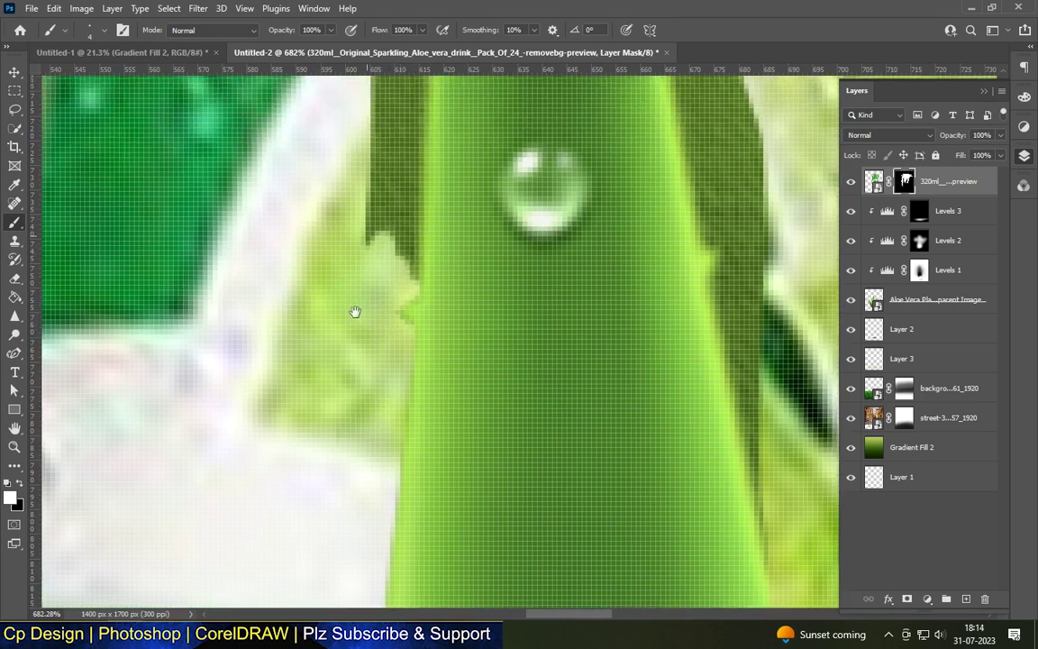
{"action": "scroll", "coordinate": [354, 308], "scroll_direction": "up", "scroll_amount": 5}
{"action": "mouse_move", "coordinate": [350, 305]}
{"action": "left_mouse_down"}
{"action": "mouse_move", "coordinate": [314, 437]}
{"action": "mouse_move", "coordinate": [338, 308]}
{"action": "mouse_move", "coordinate": [375, 294]}
{"action": "left_mouse_up"}
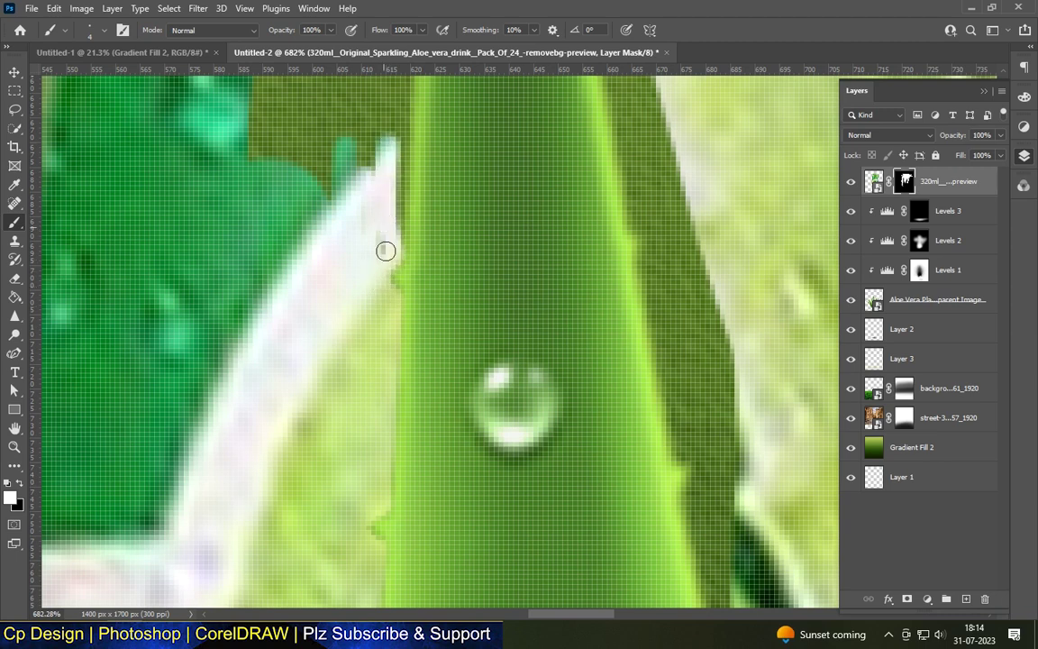
- Reveal a thin strip of can along the leaf edge
{"action": "scroll", "coordinate": [375, 161], "scroll_direction": "down", "scroll_amount": 2}
{"action": "scroll", "coordinate": [375, 160], "scroll_direction": "down", "scroll_amount": 2}
{"action": "scroll", "coordinate": [376, 161], "scroll_direction": "down", "scroll_amount": 2}
{"action": "scroll", "coordinate": [384, 394], "scroll_direction": "up", "scroll_amount": 3}
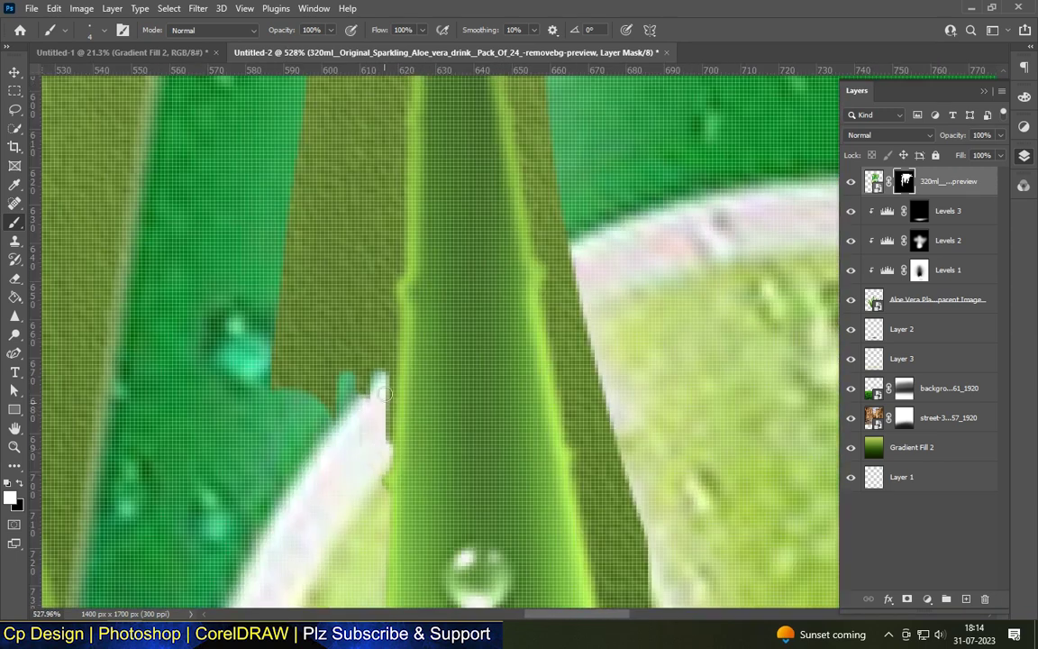
{"action": "left_click_drag", "start_coordinate": [353, 397], "coordinate": [360, 121]}
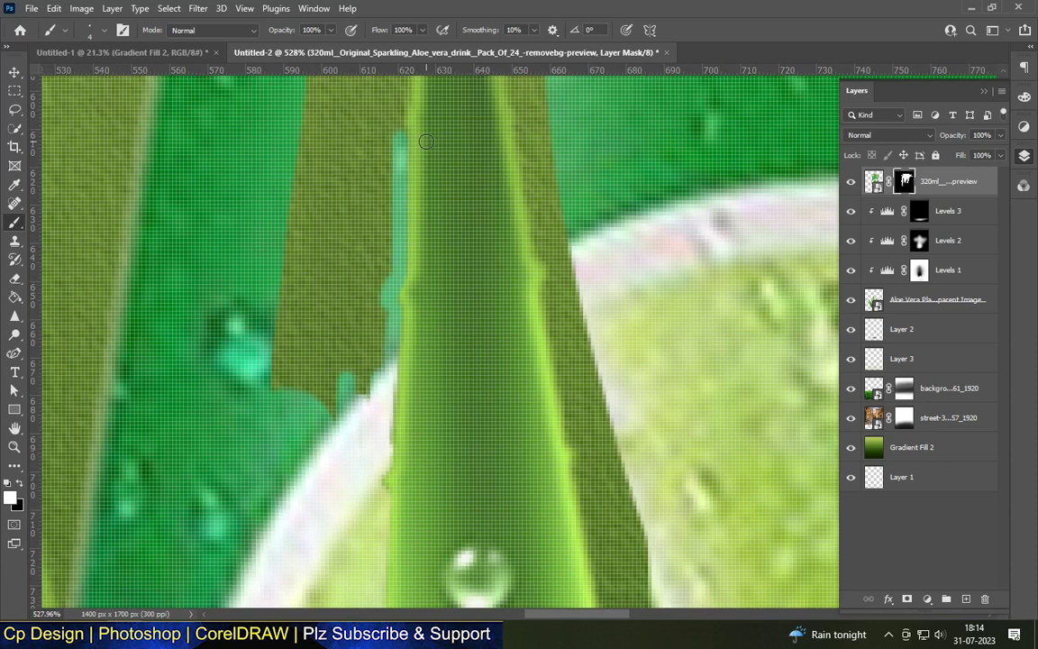
{"action": "scroll", "coordinate": [386, 389], "scroll_direction": "up", "scroll_amount": 3}
{"action": "left_click_drag", "start_coordinate": [393, 360], "coordinate": [365, 108]}
{"action": "scroll", "coordinate": [383, 189], "scroll_direction": "down", "scroll_amount": 2}
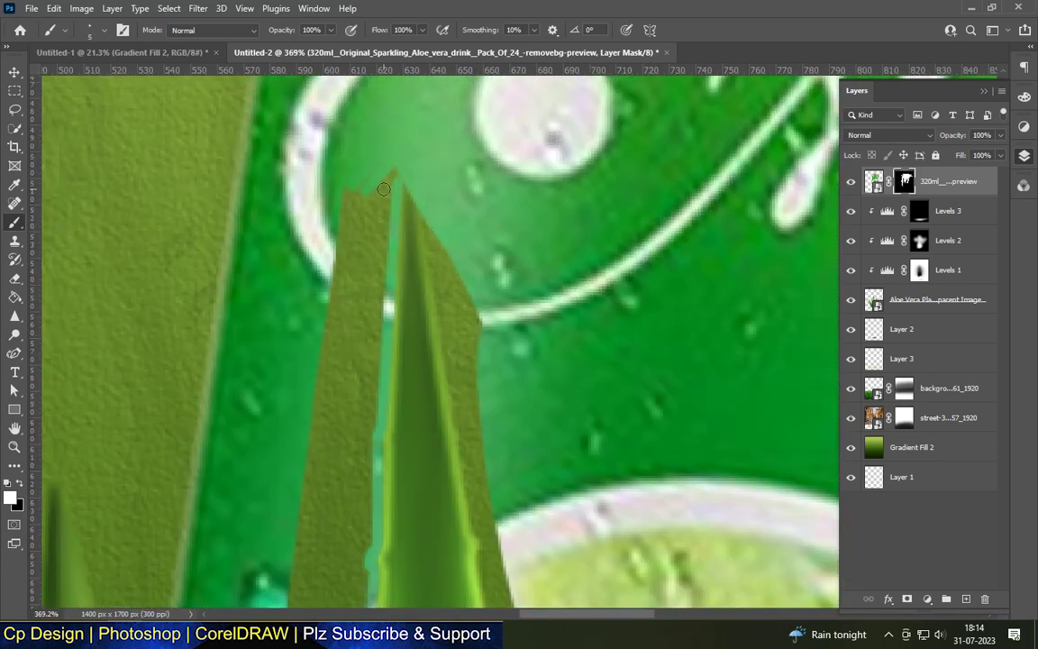
- Enlarge the brush and fill the olive gap beside the leaf with can
{"action": "key", "text": "bracketright"}
{"action": "key", "text": "bracketright"}
{"action": "left_click_drag", "start_coordinate": [347, 154], "coordinate": [343, 379]}
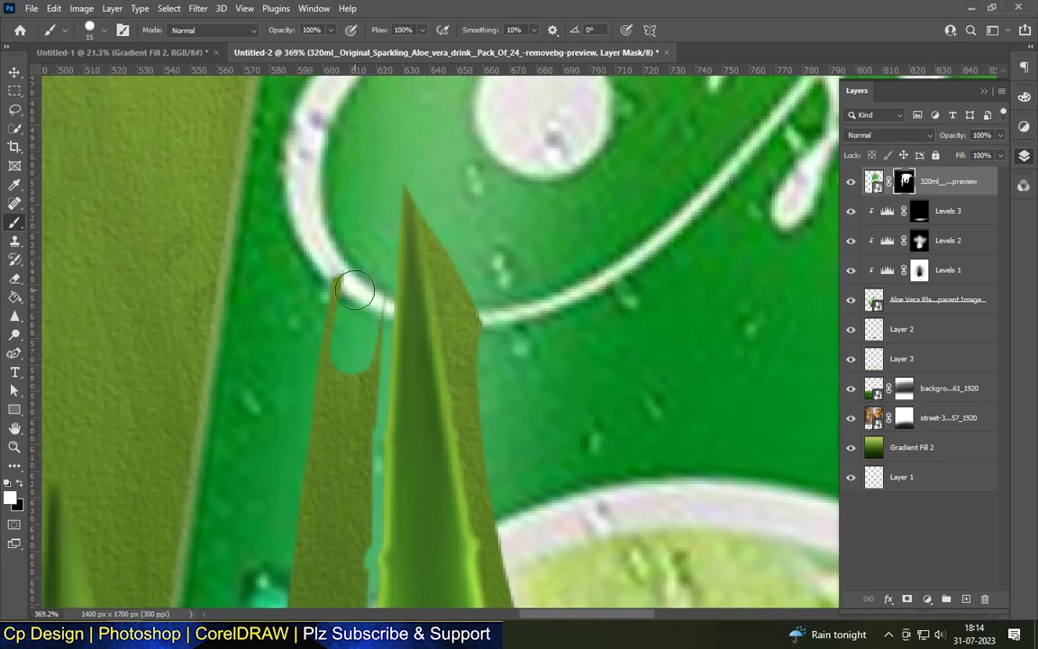
{"action": "scroll", "coordinate": [342, 378], "scroll_direction": "down", "scroll_amount": 3}
{"action": "mouse_move", "coordinate": [334, 164]}
{"action": "left_mouse_down"}
{"action": "mouse_move", "coordinate": [311, 378]}
{"action": "mouse_move", "coordinate": [358, 207]}
{"action": "left_mouse_up"}
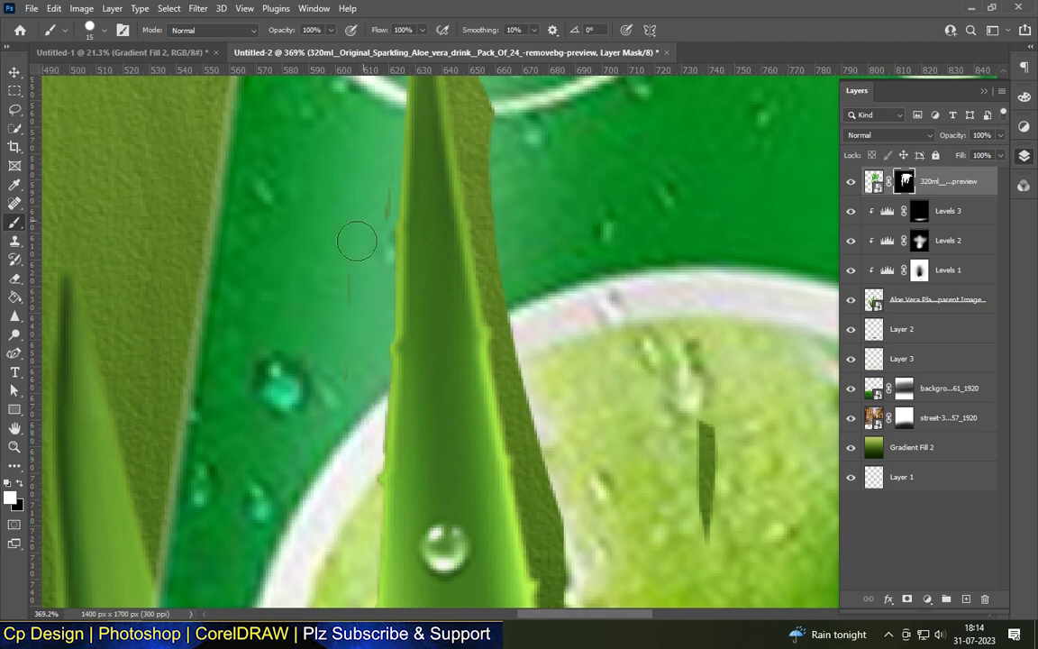
{"action": "scroll", "coordinate": [372, 135], "scroll_direction": "down", "scroll_amount": 3}
{"action": "scroll", "coordinate": [405, 225], "scroll_direction": "down", "scroll_amount": 2}
{"action": "scroll", "coordinate": [451, 298], "scroll_direction": "down", "scroll_amount": 2}
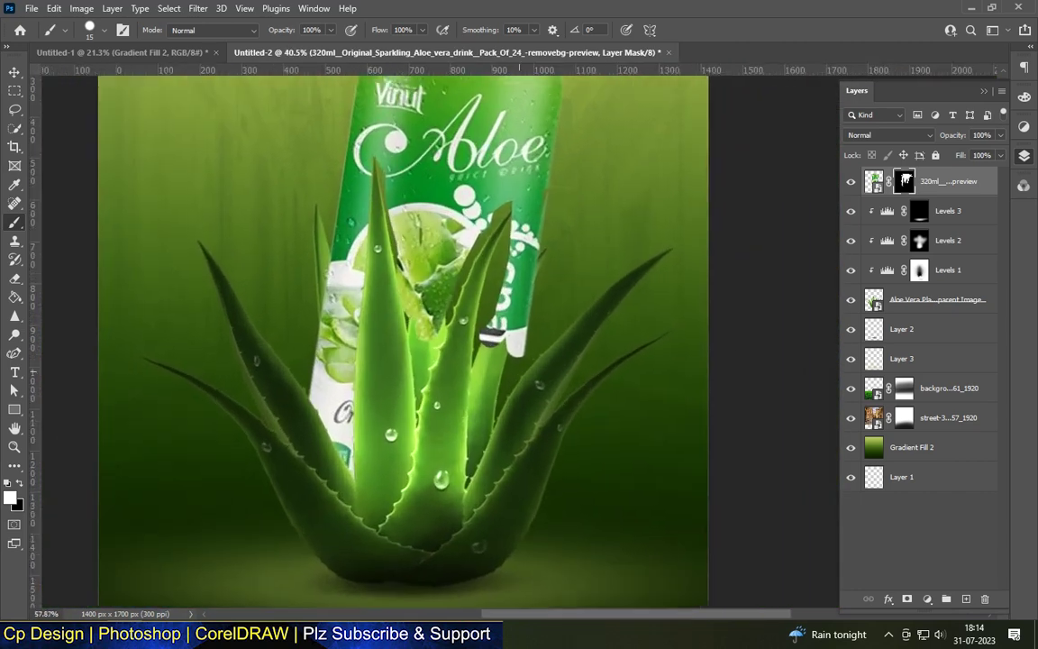
{"action": "scroll", "coordinate": [505, 365], "scroll_direction": "up", "scroll_amount": 2}
- Reveal the Sparkling lettering, then paint black to extend the leaf tip upward
{"action": "mouse_move", "coordinate": [504, 365]}
{"action": "left_mouse_down"}
{"action": "mouse_move", "coordinate": [473, 307]}
{"action": "mouse_move", "coordinate": [473, 126]}
{"action": "mouse_move", "coordinate": [485, 411]}
{"action": "mouse_move", "coordinate": [446, 478]}
{"action": "mouse_move", "coordinate": [395, 306]}
{"action": "left_mouse_up"}
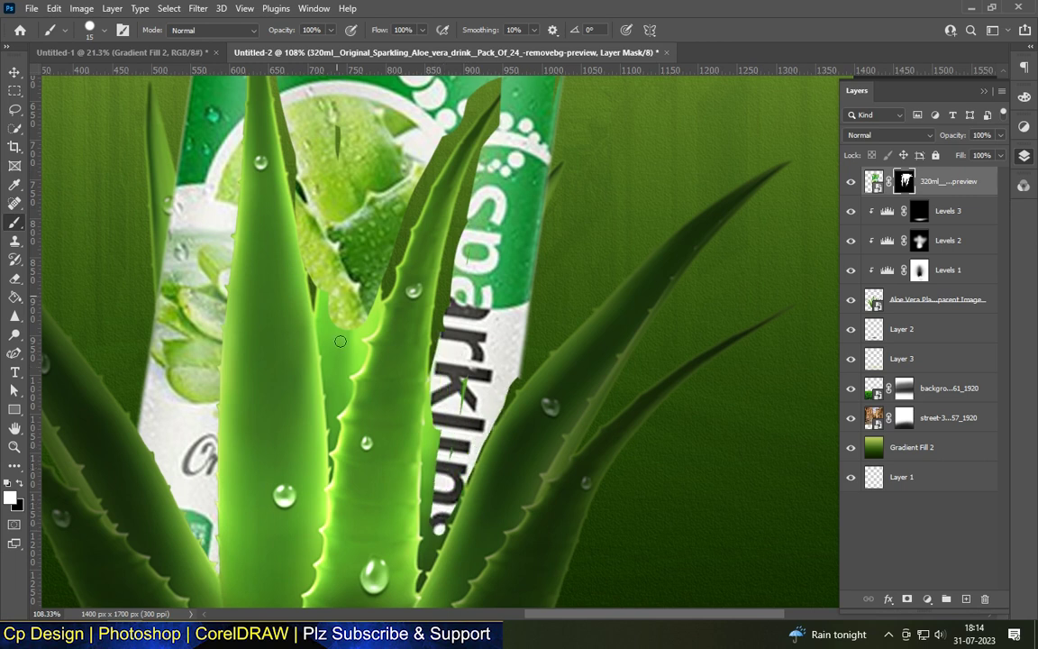
{"action": "left_click_drag", "start_coordinate": [300, 257], "coordinate": [313, 273]}
{"action": "scroll", "coordinate": [312, 273], "scroll_direction": "down", "scroll_amount": 1}
{"action": "scroll", "coordinate": [297, 252], "scroll_direction": "down", "scroll_amount": 3}
{"action": "scroll", "coordinate": [271, 226], "scroll_direction": "up", "scroll_amount": 3}
{"action": "scroll", "coordinate": [259, 211], "scroll_direction": "up", "scroll_amount": 3}
{"action": "key", "text": "x"}
{"action": "mouse_move", "coordinate": [203, 184]}
{"action": "left_mouse_down"}
{"action": "mouse_move", "coordinate": [206, 119]}
{"action": "mouse_move", "coordinate": [236, 279]}
{"action": "left_mouse_up"}
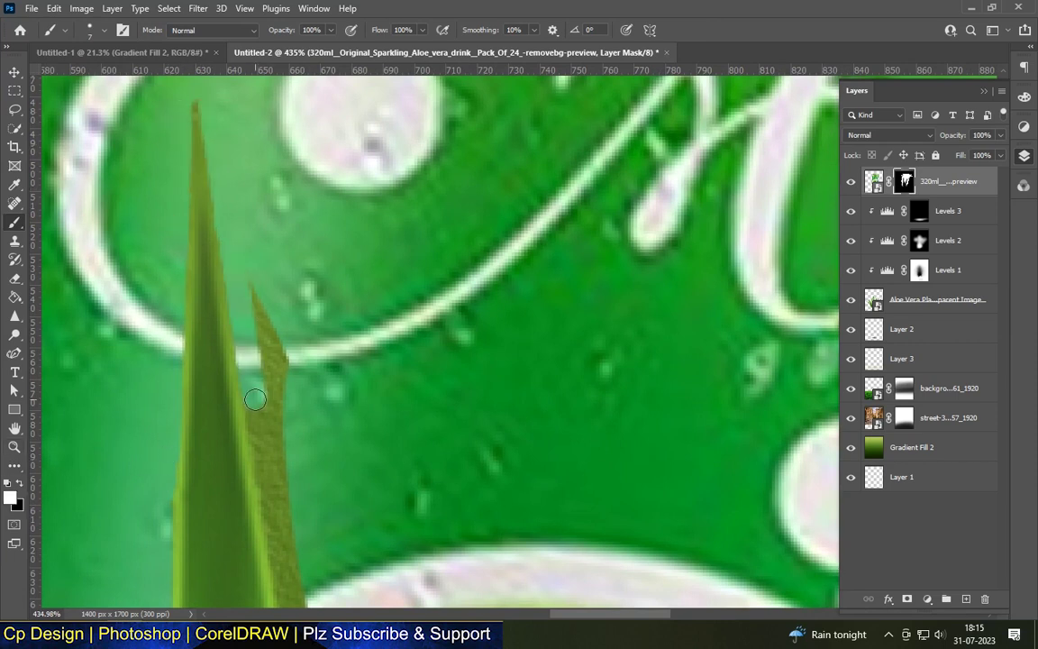
- Mask away the thin spike by the leaf tip and the dark strip along the leaf's right edge
{"action": "scroll", "coordinate": [200, 134], "scroll_direction": "down", "scroll_amount": 3}
{"action": "scroll", "coordinate": [180, 148], "scroll_direction": "up", "scroll_amount": 2}
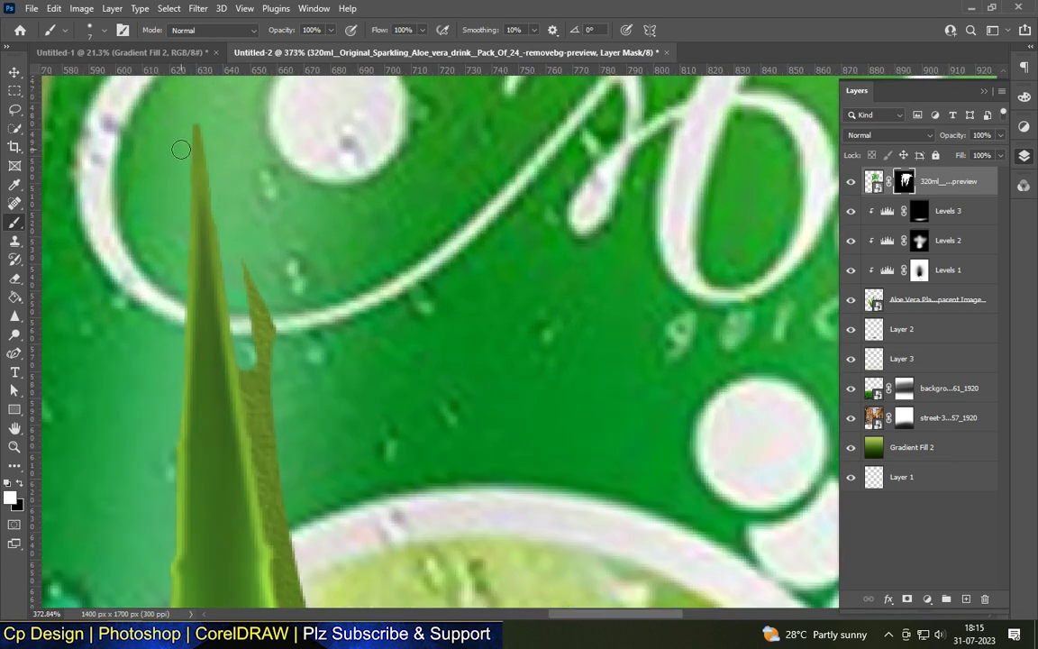
{"action": "left_click_drag", "start_coordinate": [245, 333], "coordinate": [242, 261]}
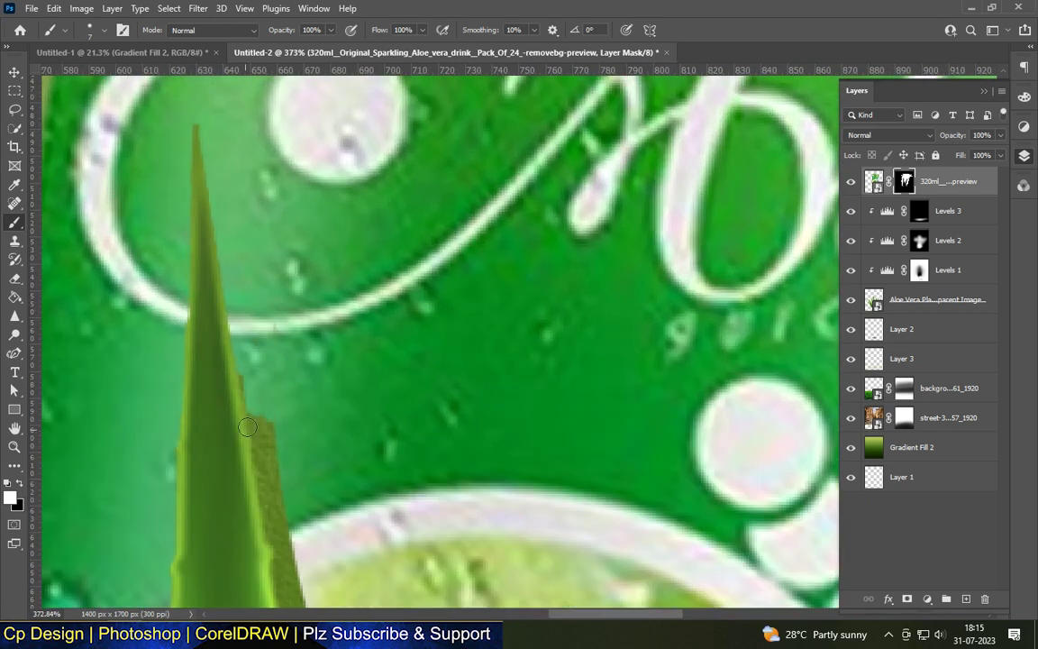
{"action": "scroll", "coordinate": [247, 289], "scroll_direction": "down", "scroll_amount": 3}
{"action": "left_click_drag", "start_coordinate": [262, 391], "coordinate": [266, 396]}
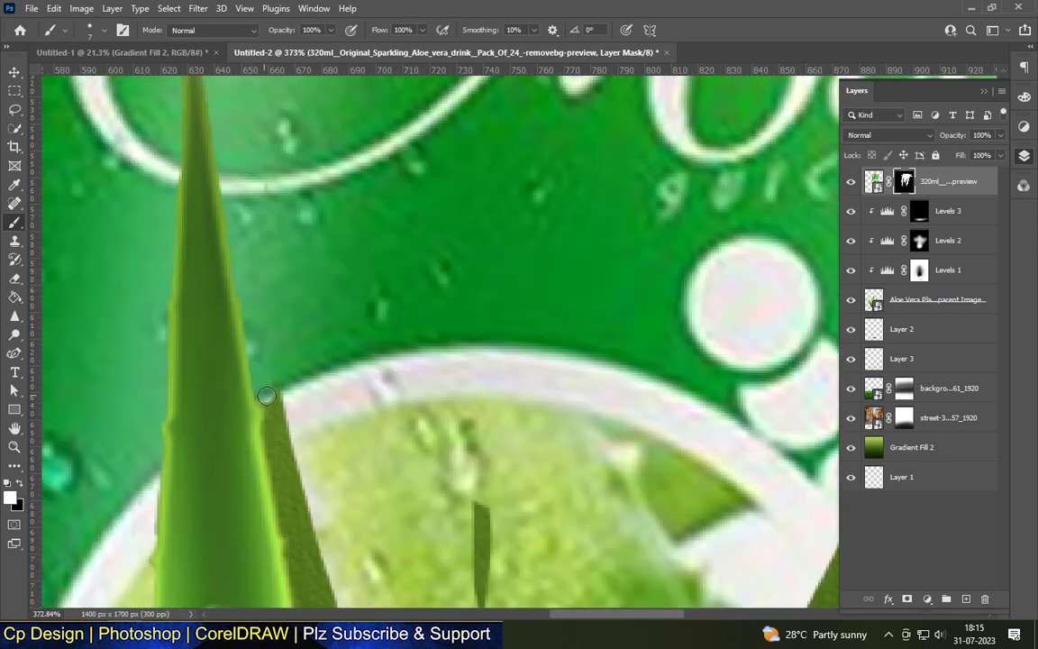
{"action": "left_click_drag", "start_coordinate": [311, 461], "coordinate": [284, 276]}
{"action": "left_click_drag", "start_coordinate": [227, 218], "coordinate": [270, 357]}
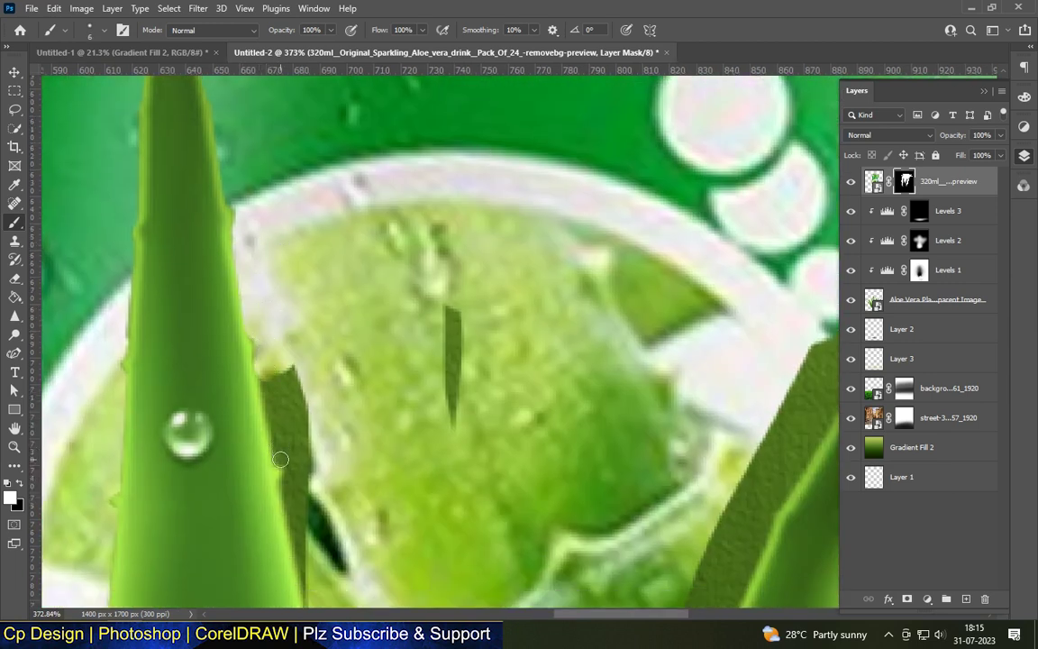
{"action": "left_click_drag", "start_coordinate": [264, 365], "coordinate": [295, 470]}
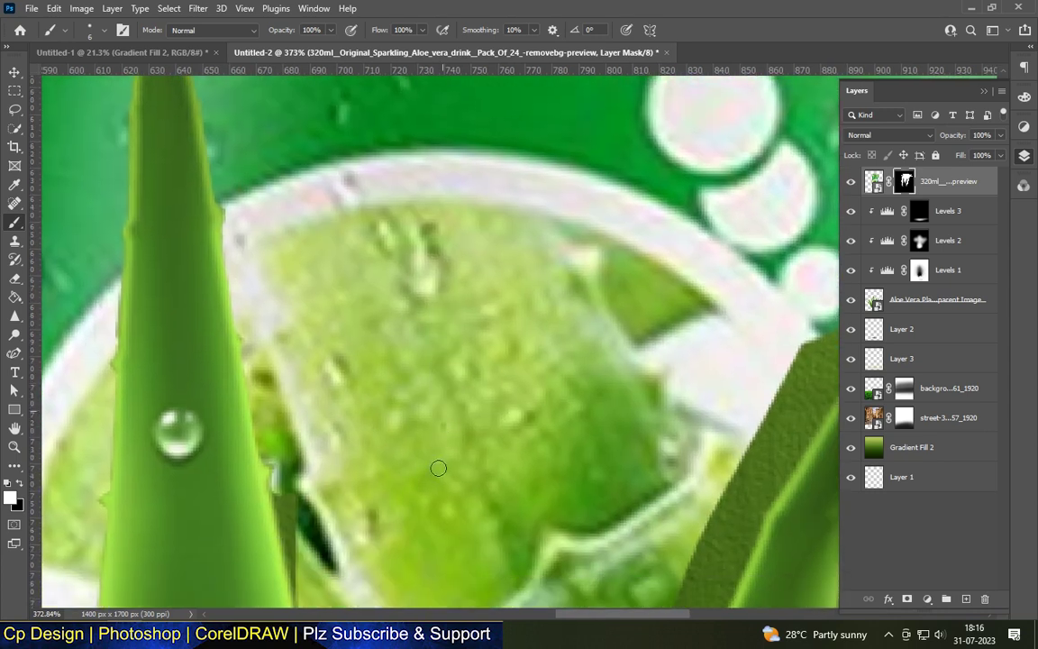
- Trim the lower leaf edges on the mask, removing the thin tip and edge strip
{"action": "left_click_drag", "start_coordinate": [438, 468], "coordinate": [370, 202]}
{"action": "left_click_drag", "start_coordinate": [253, 194], "coordinate": [282, 286]}
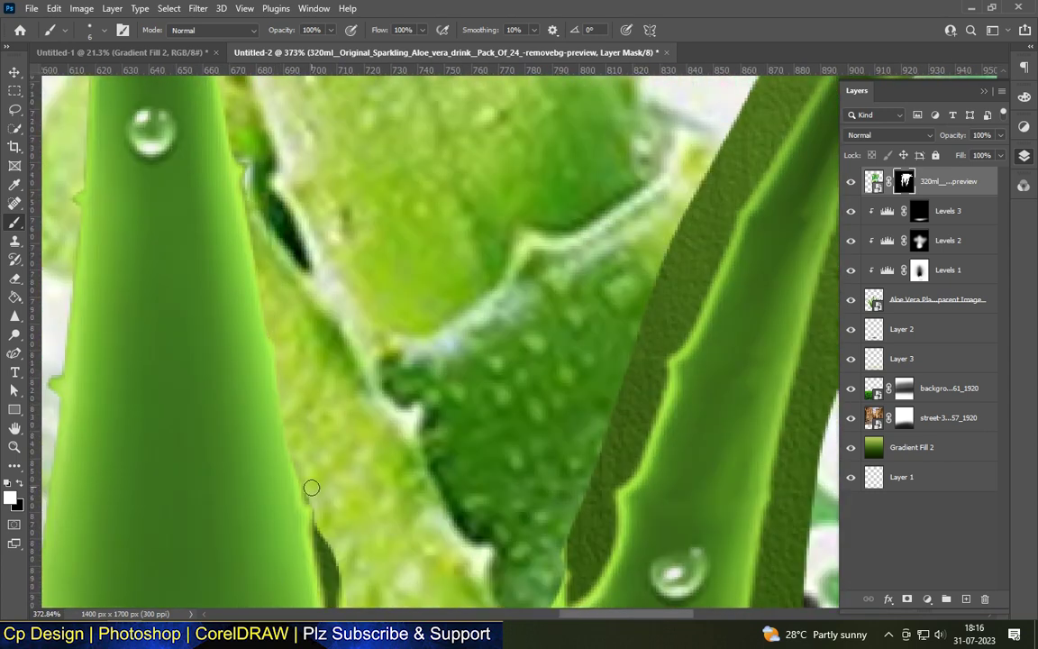
{"action": "left_click_drag", "start_coordinate": [322, 512], "coordinate": [292, 260]}
{"action": "mouse_move", "coordinate": [261, 211]}
{"action": "left_mouse_down"}
{"action": "mouse_move", "coordinate": [310, 386]}
{"action": "mouse_move", "coordinate": [311, 368]}
{"action": "left_mouse_up"}
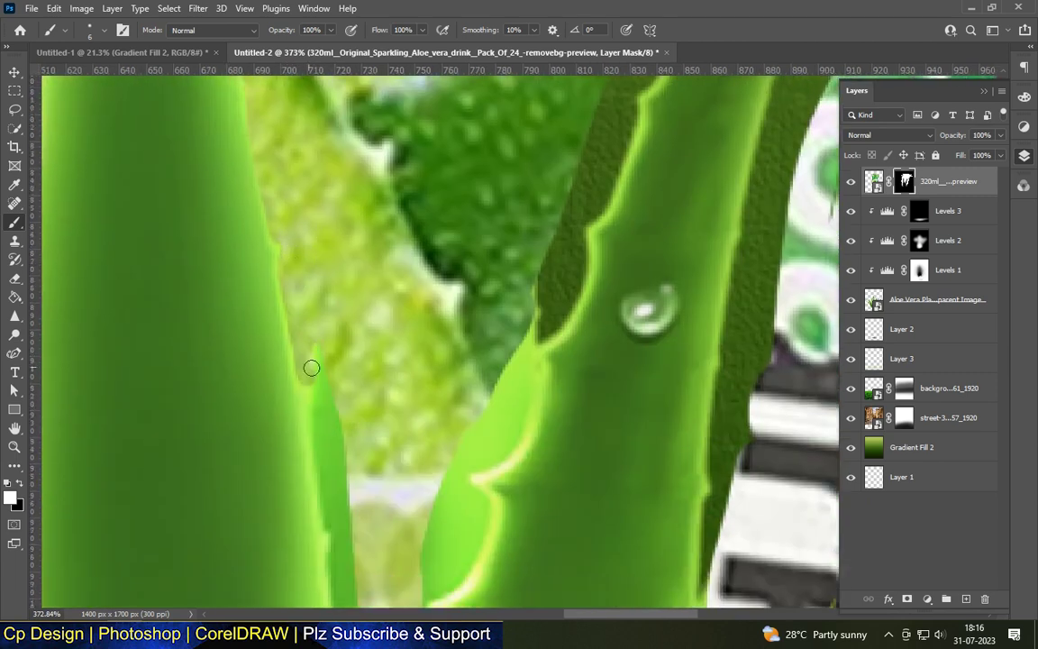
{"action": "left_click_drag", "start_coordinate": [330, 439], "coordinate": [314, 154]}
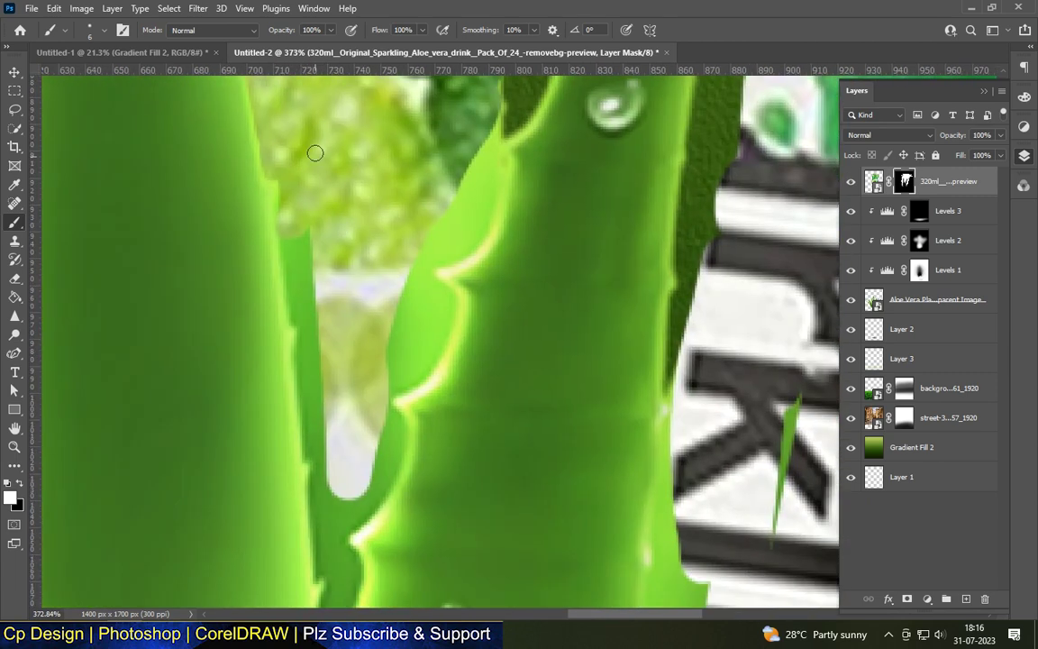
{"action": "left_click_drag", "start_coordinate": [302, 219], "coordinate": [304, 308]}
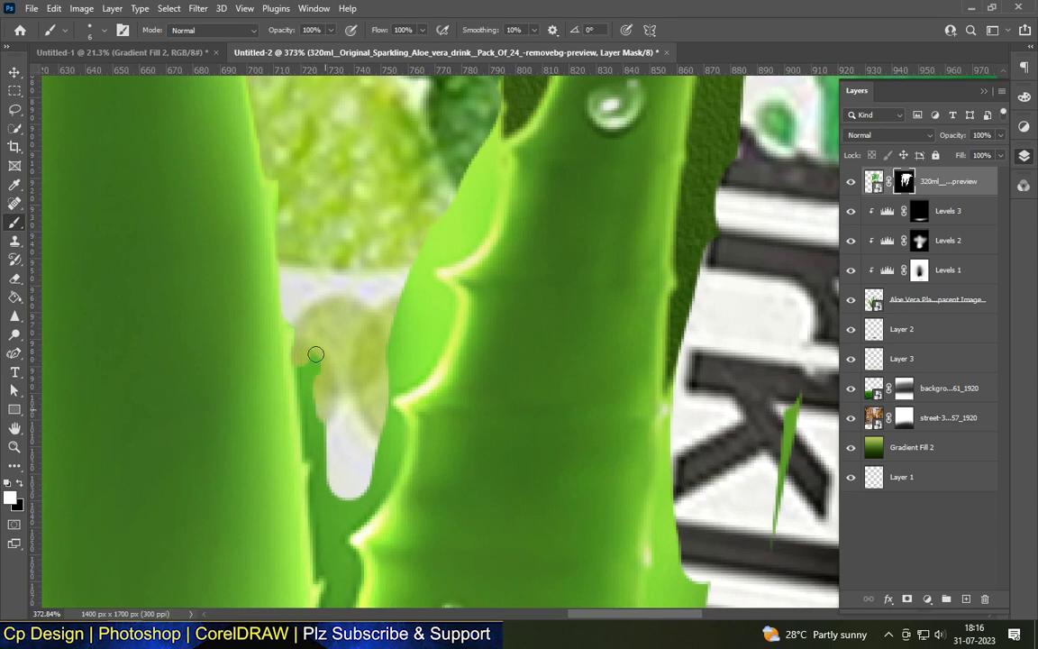
{"action": "left_click_drag", "start_coordinate": [327, 415], "coordinate": [312, 326]}
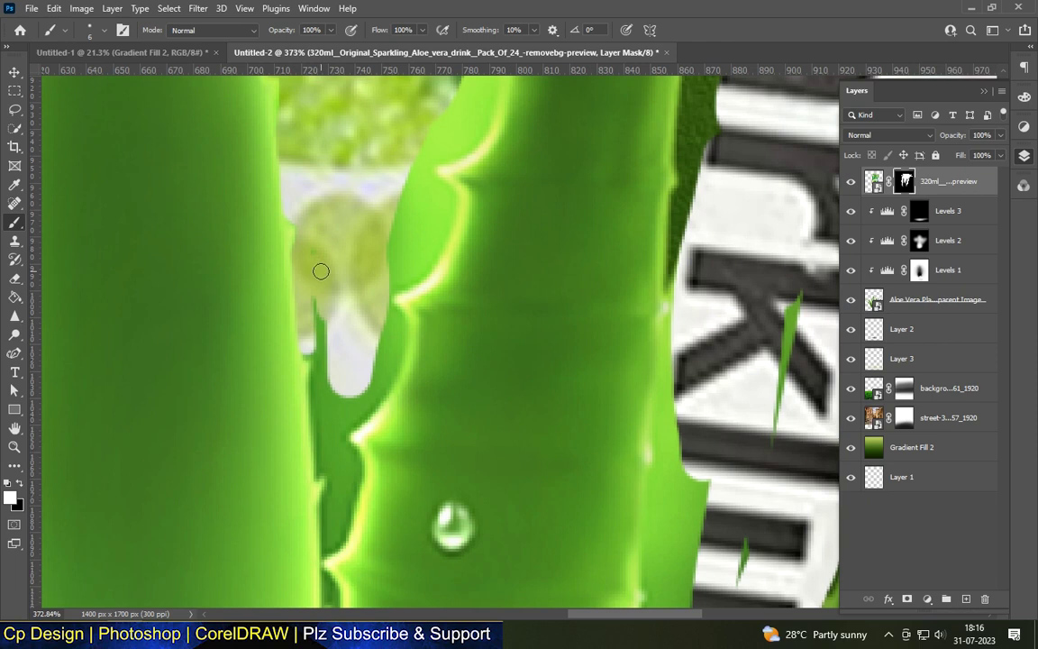
{"action": "scroll", "coordinate": [309, 283], "scroll_direction": "up", "scroll_amount": 1}
{"action": "mouse_move", "coordinate": [307, 363]}
{"action": "left_mouse_down"}
{"action": "mouse_move", "coordinate": [297, 266]}
{"action": "mouse_move", "coordinate": [315, 361]}
{"action": "left_mouse_up"}
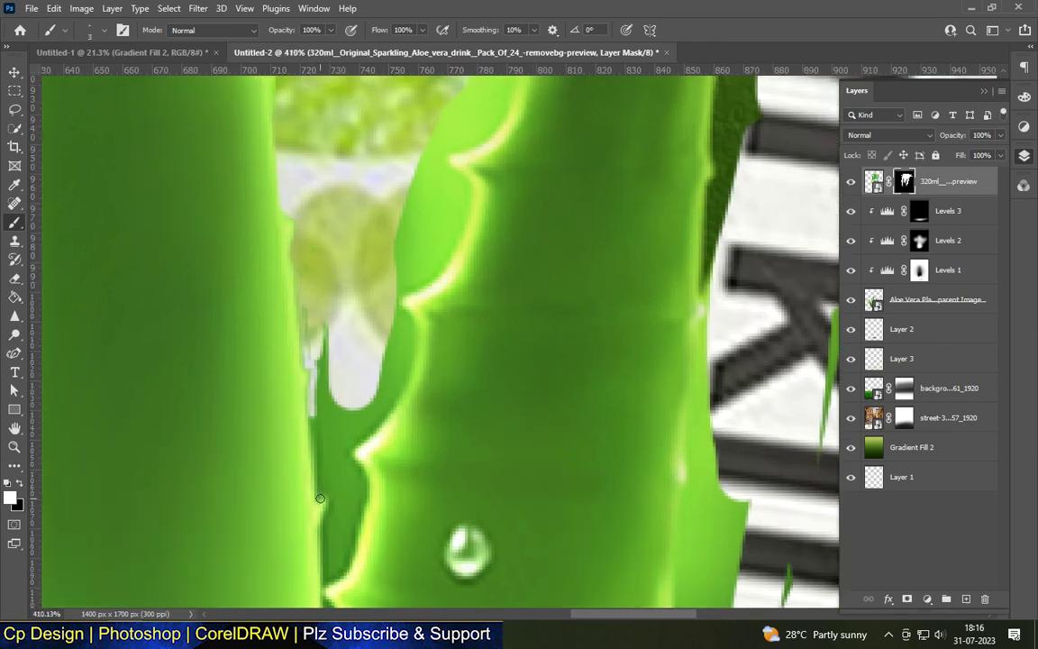
{"action": "left_click_drag", "start_coordinate": [319, 495], "coordinate": [319, 280]}
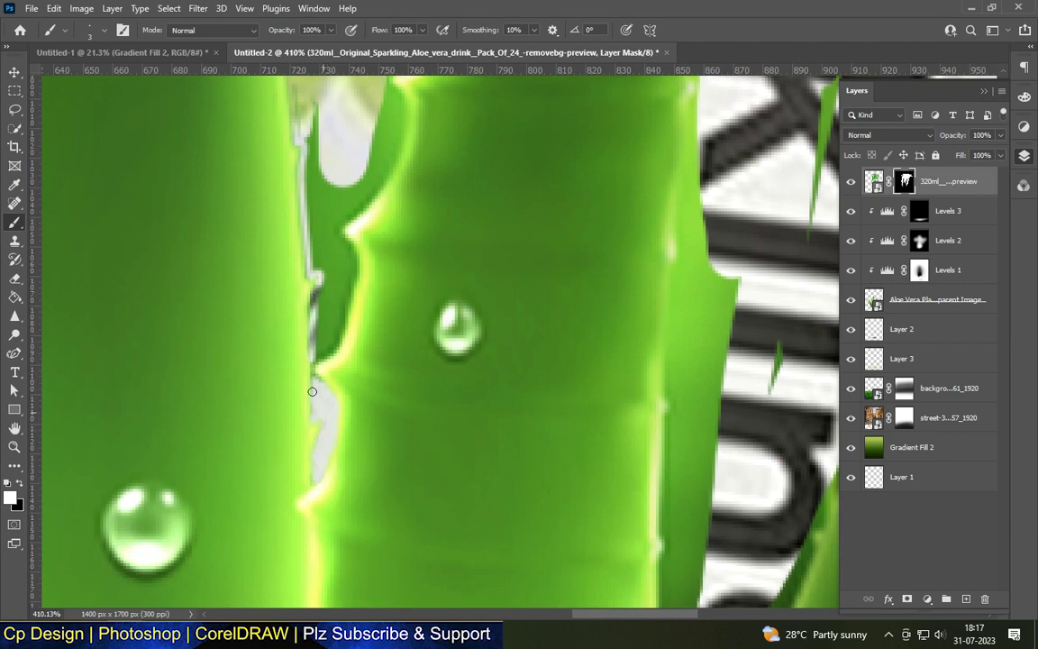
- Paint the mask along the grey stem's right edge to reveal more stem
{"action": "scroll", "coordinate": [342, 240], "scroll_direction": "up", "scroll_amount": 3}
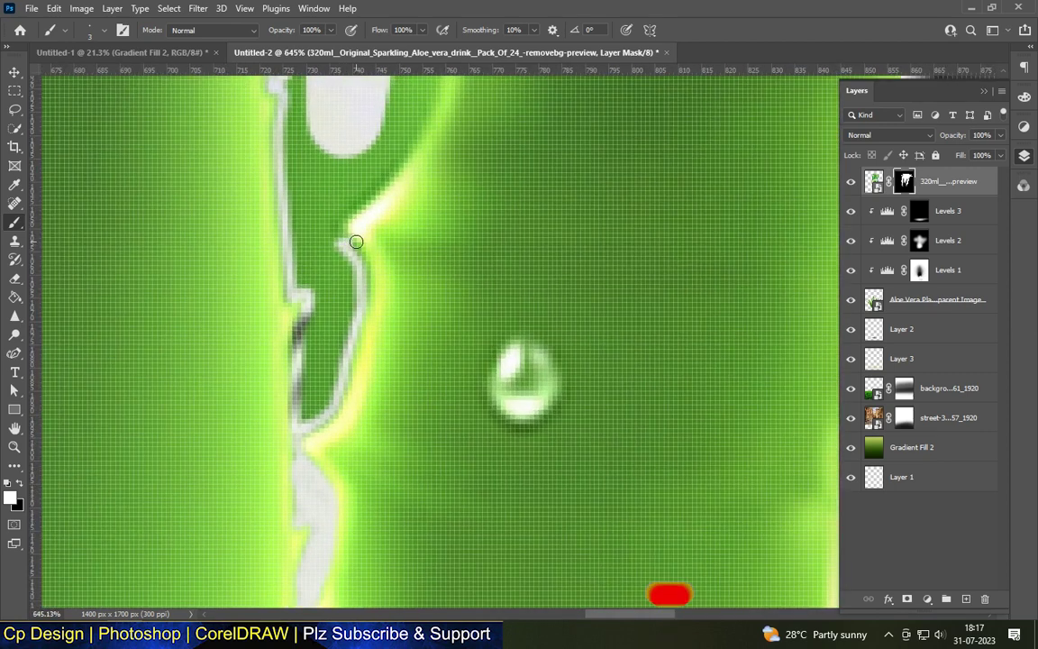
{"action": "mouse_move", "coordinate": [356, 263]}
{"action": "left_mouse_down"}
{"action": "mouse_move", "coordinate": [304, 413]}
{"action": "mouse_move", "coordinate": [338, 303]}
{"action": "mouse_move", "coordinate": [308, 454]}
{"action": "left_mouse_up"}
{"action": "scroll", "coordinate": [335, 305], "scroll_direction": "up", "scroll_amount": 1}
{"action": "left_click_drag", "start_coordinate": [347, 389], "coordinate": [394, 289]}
{"action": "mouse_move", "coordinate": [343, 375]}
{"action": "left_mouse_down"}
{"action": "mouse_move", "coordinate": [402, 312]}
{"action": "mouse_move", "coordinate": [396, 215]}
{"action": "mouse_move", "coordinate": [280, 203]}
{"action": "left_mouse_up"}
{"action": "mouse_move", "coordinate": [289, 333]}
{"action": "left_mouse_down"}
{"action": "mouse_move", "coordinate": [324, 431]}
{"action": "mouse_move", "coordinate": [284, 366]}
{"action": "mouse_move", "coordinate": [318, 479]}
{"action": "left_mouse_up"}
{"action": "scroll", "coordinate": [317, 480], "scroll_direction": "down", "scroll_amount": 3, "text": "alt"}
{"action": "scroll", "coordinate": [317, 479], "scroll_direction": "down", "scroll_amount": 3, "text": "alt"}
{"action": "scroll", "coordinate": [332, 366], "scroll_direction": "up", "scroll_amount": 4, "text": "alt"}
{"action": "mouse_move", "coordinate": [332, 366]}
{"action": "left_mouse_down"}
{"action": "mouse_move", "coordinate": [387, 309]}
{"action": "mouse_move", "coordinate": [436, 199]}
{"action": "mouse_move", "coordinate": [388, 234]}
{"action": "left_mouse_up"}
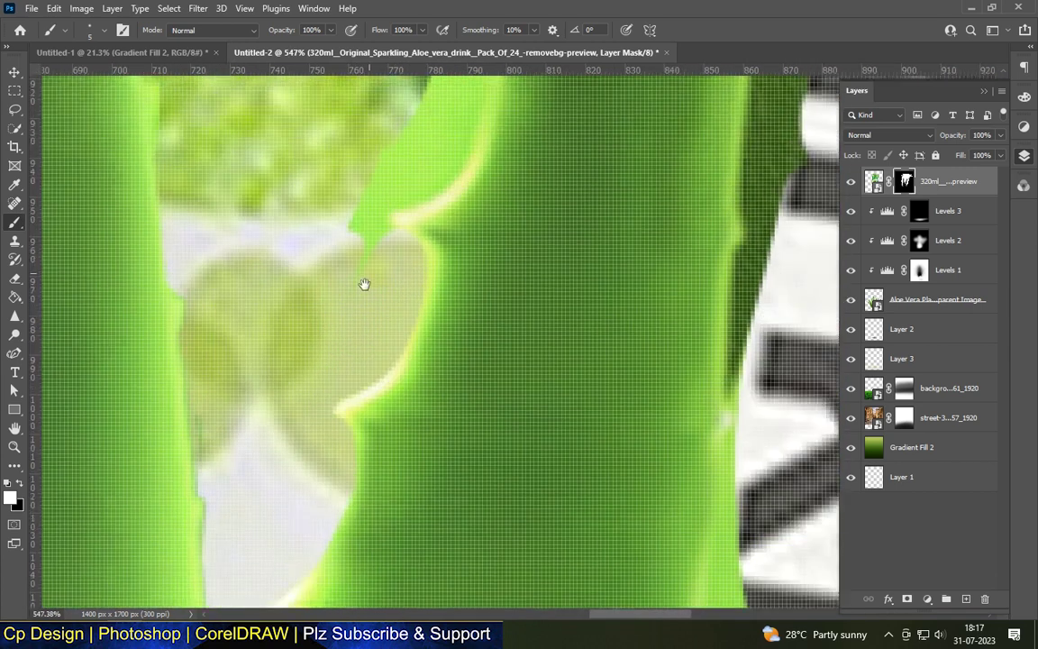
- Touch up the mask along the left edge of the water-drop leaf
{"action": "left_click_drag", "start_coordinate": [363, 283], "coordinate": [257, 580]}
{"action": "mouse_move", "coordinate": [283, 480]}
{"action": "left_mouse_down"}
{"action": "mouse_move", "coordinate": [370, 408]}
{"action": "mouse_move", "coordinate": [352, 171]}
{"action": "mouse_move", "coordinate": [297, 387]}
{"action": "mouse_move", "coordinate": [271, 405]}
{"action": "left_mouse_up"}
{"action": "scroll", "coordinate": [319, 423], "scroll_direction": "down", "scroll_amount": 3, "text": "alt"}
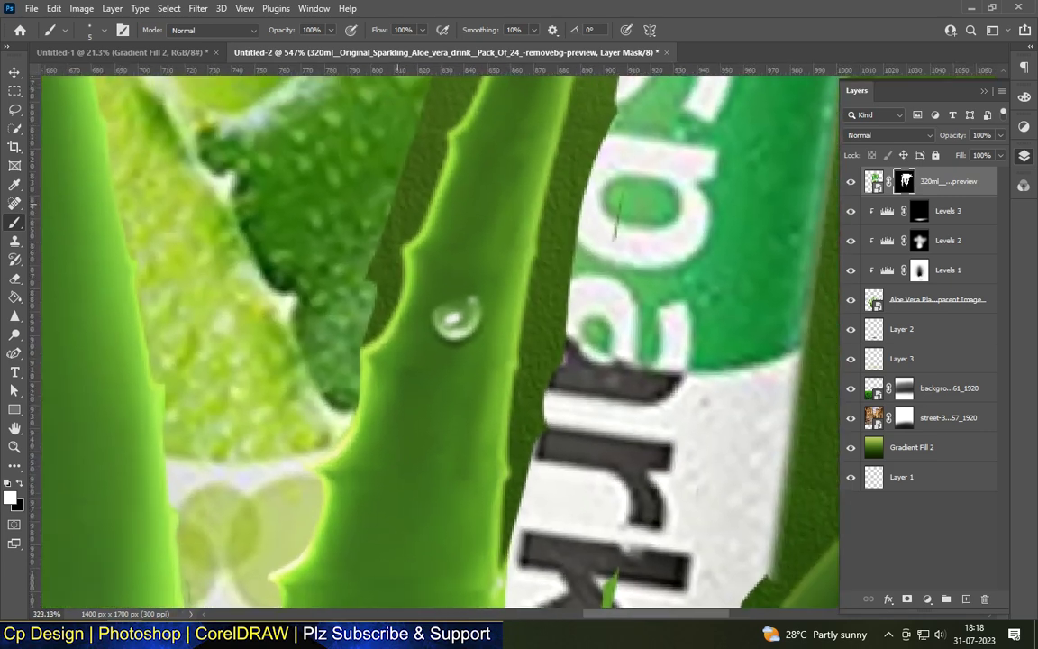
{"action": "scroll", "coordinate": [383, 194], "scroll_direction": "up", "scroll_amount": 2, "text": "alt"}
{"action": "mouse_move", "coordinate": [361, 270]}
{"action": "left_mouse_down"}
{"action": "mouse_move", "coordinate": [370, 343]}
{"action": "mouse_move", "coordinate": [353, 303]}
{"action": "mouse_move", "coordinate": [389, 247]}
{"action": "left_mouse_up"}
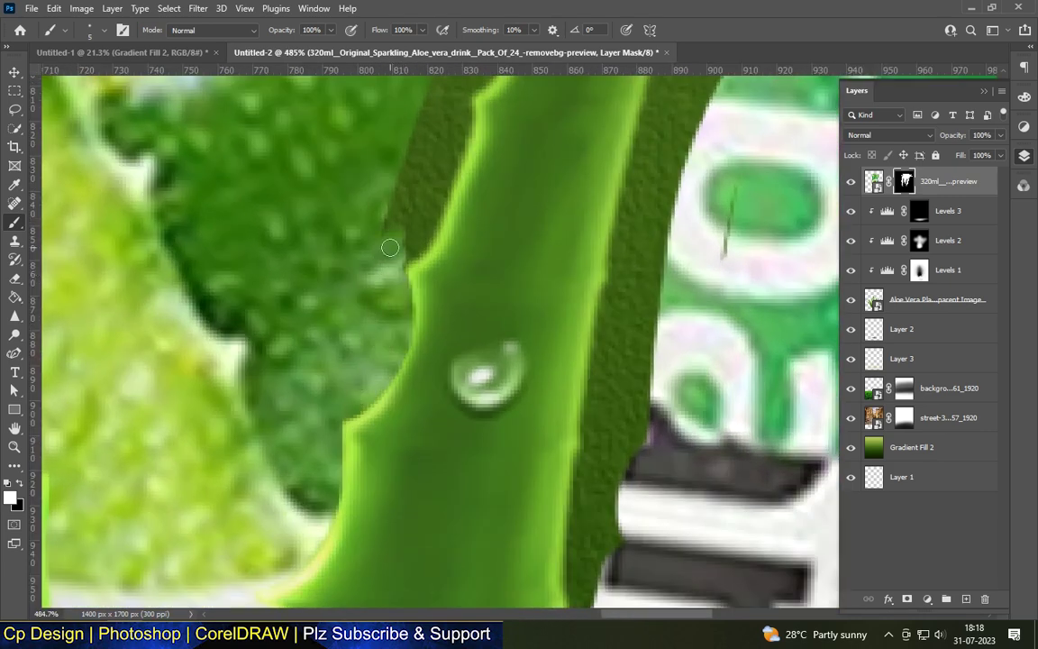
{"action": "scroll", "coordinate": [389, 247], "scroll_direction": "up", "scroll_amount": 1, "text": "alt"}
{"action": "mouse_move", "coordinate": [333, 396]}
{"action": "left_mouse_down"}
{"action": "mouse_move", "coordinate": [378, 270]}
{"action": "mouse_move", "coordinate": [400, 344]}
{"action": "mouse_move", "coordinate": [334, 271]}
{"action": "left_mouse_up"}
{"action": "left_click_drag", "start_coordinate": [343, 360], "coordinate": [388, 153]}
{"action": "mouse_move", "coordinate": [429, 197]}
{"action": "left_mouse_down"}
{"action": "mouse_move", "coordinate": [343, 421]}
{"action": "mouse_move", "coordinate": [428, 293]}
{"action": "mouse_move", "coordinate": [383, 388]}
{"action": "mouse_move", "coordinate": [355, 491]}
{"action": "left_mouse_up"}
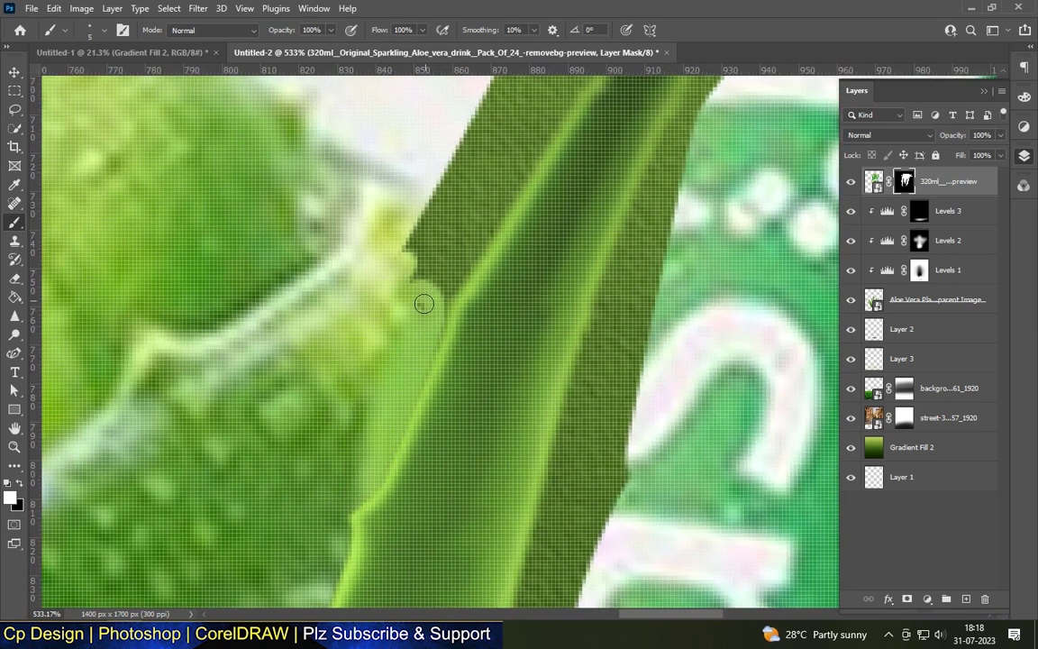
{"action": "scroll", "coordinate": [413, 387], "scroll_direction": "down", "scroll_amount": 5, "text": "alt"}
{"action": "scroll", "coordinate": [413, 386], "scroll_direction": "down", "scroll_amount": 2, "text": "alt"}
{"action": "scroll", "coordinate": [298, 438], "scroll_direction": "up", "scroll_amount": 3, "text": "alt"}
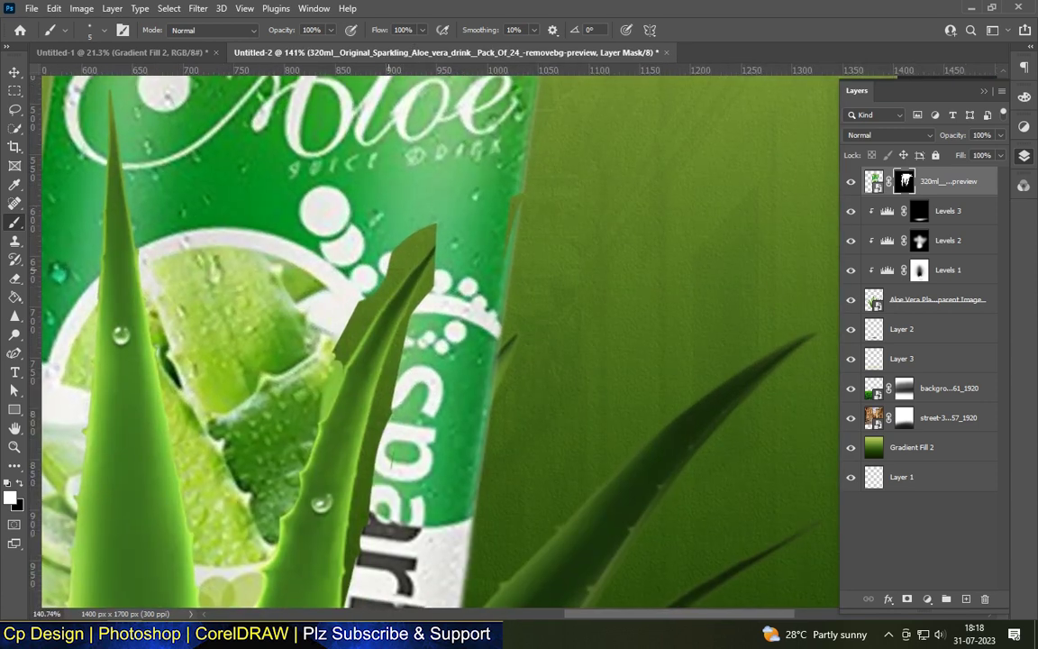
- On the can's mask, clean the leaf's left edge and reshape its tip into a sharp point
{"action": "scroll", "coordinate": [298, 438], "scroll_direction": "up", "scroll_amount": 2, "text": "alt"}
{"action": "scroll", "coordinate": [298, 438], "scroll_direction": "up", "scroll_amount": 1, "text": "alt"}
{"action": "mouse_move", "coordinate": [267, 450]}
{"action": "left_mouse_down"}
{"action": "mouse_move", "coordinate": [396, 309]}
{"action": "mouse_move", "coordinate": [401, 226]}
{"action": "mouse_move", "coordinate": [473, 117]}
{"action": "mouse_move", "coordinate": [542, 111]}
{"action": "mouse_move", "coordinate": [405, 176]}
{"action": "mouse_move", "coordinate": [413, 216]}
{"action": "mouse_move", "coordinate": [312, 343]}
{"action": "mouse_move", "coordinate": [367, 301]}
{"action": "mouse_move", "coordinate": [431, 174]}
{"action": "left_mouse_up"}
{"action": "key", "text": "bracketright"}
{"action": "key", "text": "bracketright"}
{"action": "key", "text": "bracketright"}
{"action": "scroll", "coordinate": [431, 174], "scroll_direction": "down", "scroll_amount": 2, "text": "alt"}
{"action": "scroll", "coordinate": [510, 227], "scroll_direction": "up", "scroll_amount": 1, "text": "alt"}
{"action": "mouse_move", "coordinate": [510, 227]}
{"action": "left_mouse_down"}
{"action": "mouse_move", "coordinate": [438, 348]}
{"action": "mouse_move", "coordinate": [370, 433]}
{"action": "left_mouse_up"}
{"action": "scroll", "coordinate": [552, 130], "scroll_direction": "up", "scroll_amount": 1, "text": "alt"}
{"action": "key", "text": "bracketleft"}
{"action": "key", "text": "x"}
{"action": "mouse_move", "coordinate": [531, 136]}
{"action": "left_mouse_down"}
{"action": "mouse_move", "coordinate": [511, 109]}
{"action": "mouse_move", "coordinate": [430, 250]}
{"action": "left_mouse_up"}
{"action": "scroll", "coordinate": [430, 251], "scroll_direction": "down", "scroll_amount": 1, "text": "alt"}
{"action": "scroll", "coordinate": [341, 313], "scroll_direction": "up", "scroll_amount": 1, "text": "alt"}
{"action": "mouse_move", "coordinate": [446, 204]}
{"action": "left_mouse_down"}
{"action": "mouse_move", "coordinate": [493, 153]}
{"action": "mouse_move", "coordinate": [510, 166]}
{"action": "left_mouse_up"}
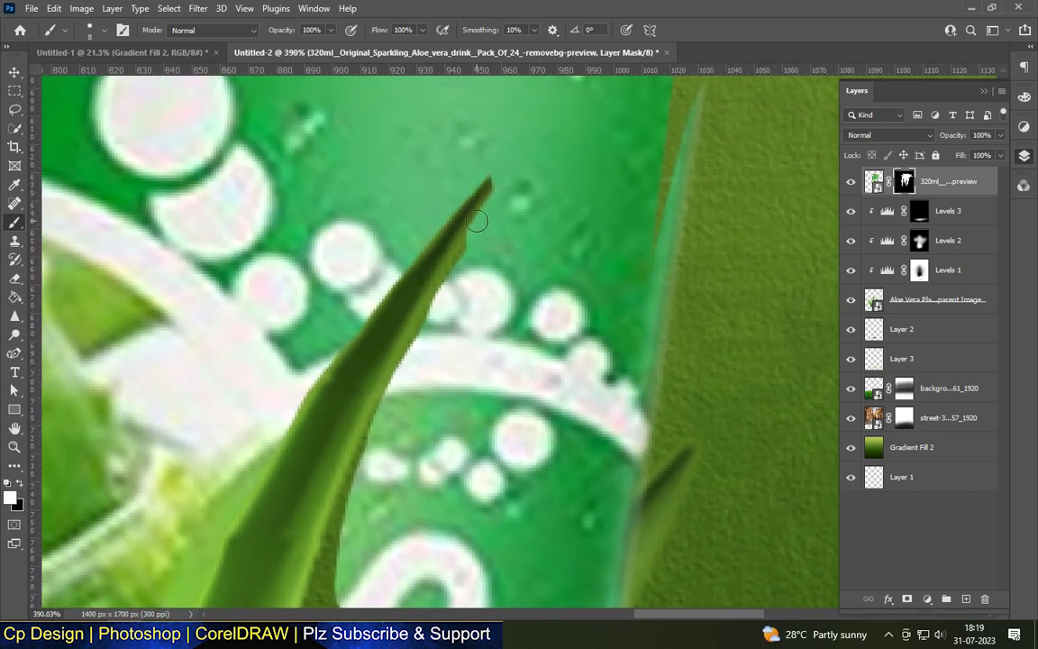
- Erase the dark green strip beside the leaf's right edge, revealing the can's white band
{"action": "scroll", "coordinate": [428, 209], "scroll_direction": "down", "scroll_amount": 1, "text": "alt"}
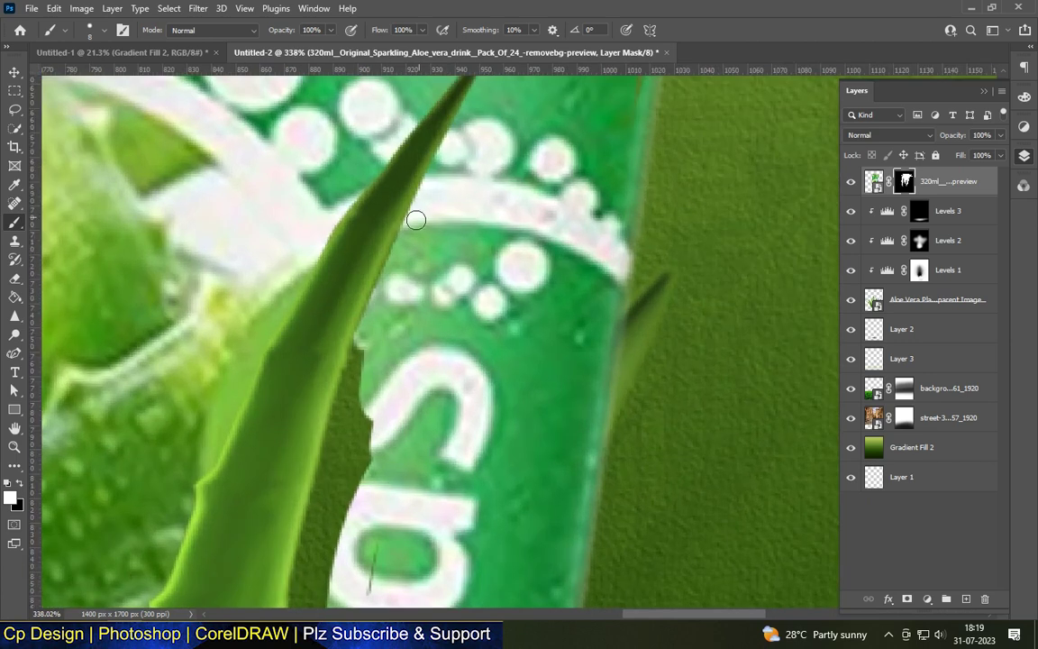
{"action": "scroll", "coordinate": [356, 360], "scroll_direction": "down", "scroll_amount": 1}
{"action": "scroll", "coordinate": [343, 378], "scroll_direction": "down", "scroll_amount": 2}
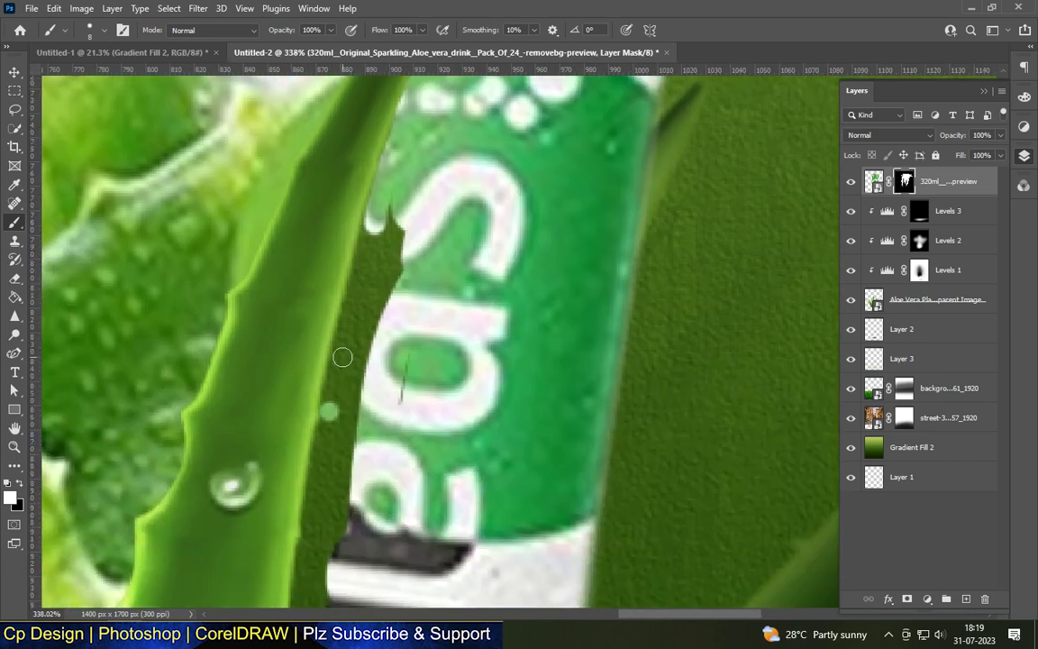
{"action": "left_click_drag", "start_coordinate": [372, 223], "coordinate": [345, 380]}
{"action": "left_click_drag", "start_coordinate": [359, 265], "coordinate": [376, 210]}
{"action": "scroll", "coordinate": [376, 432], "scroll_direction": "down", "scroll_amount": 3}
{"action": "scroll", "coordinate": [343, 413], "scroll_direction": "up", "scroll_amount": 1}
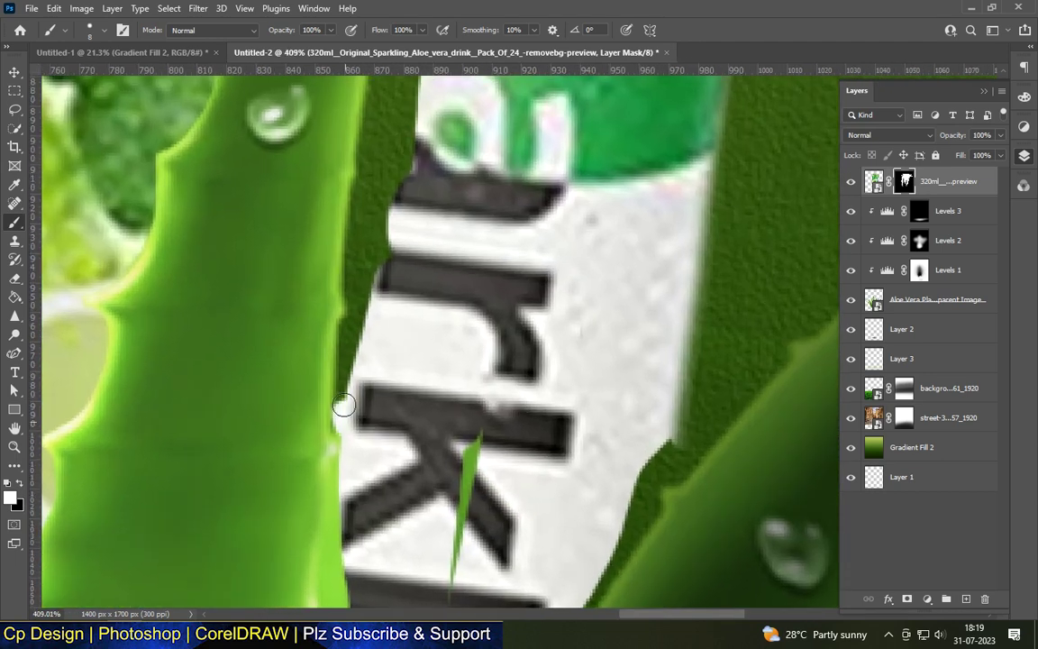
{"action": "mouse_move", "coordinate": [361, 311]}
{"action": "left_mouse_down"}
{"action": "mouse_move", "coordinate": [343, 365]}
{"action": "mouse_move", "coordinate": [380, 329]}
{"action": "mouse_move", "coordinate": [364, 261]}
{"action": "left_mouse_up"}
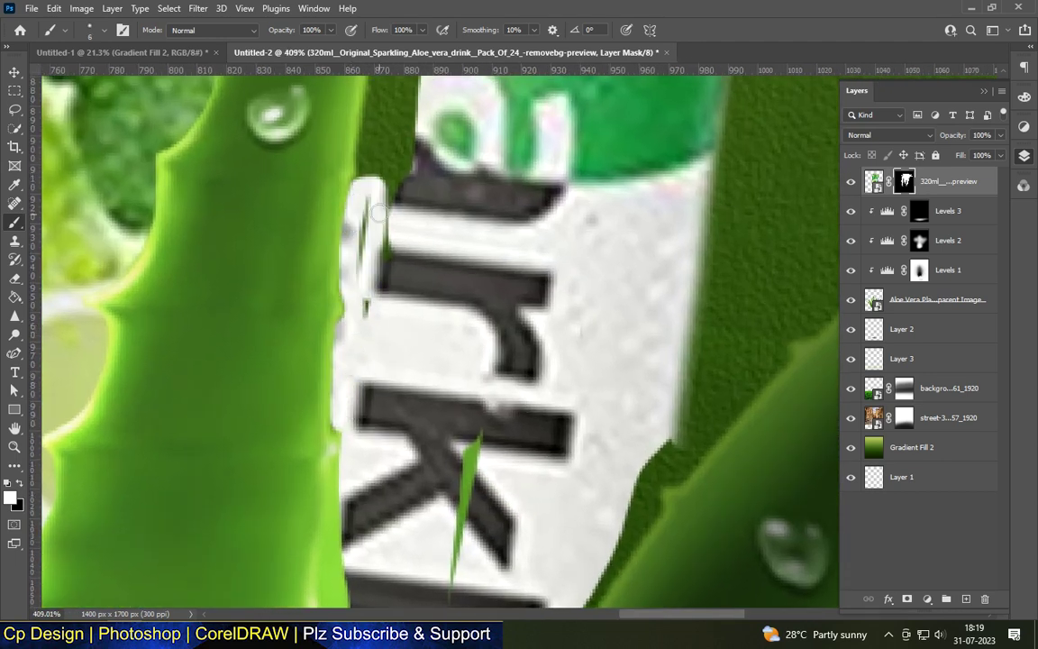
{"action": "scroll", "coordinate": [335, 453], "scroll_direction": "up", "scroll_amount": 3}
{"action": "mouse_move", "coordinate": [335, 453]}
{"action": "left_mouse_down"}
{"action": "mouse_move", "coordinate": [359, 301]}
{"action": "mouse_move", "coordinate": [371, 448]}
{"action": "mouse_move", "coordinate": [378, 396]}
{"action": "left_mouse_up"}
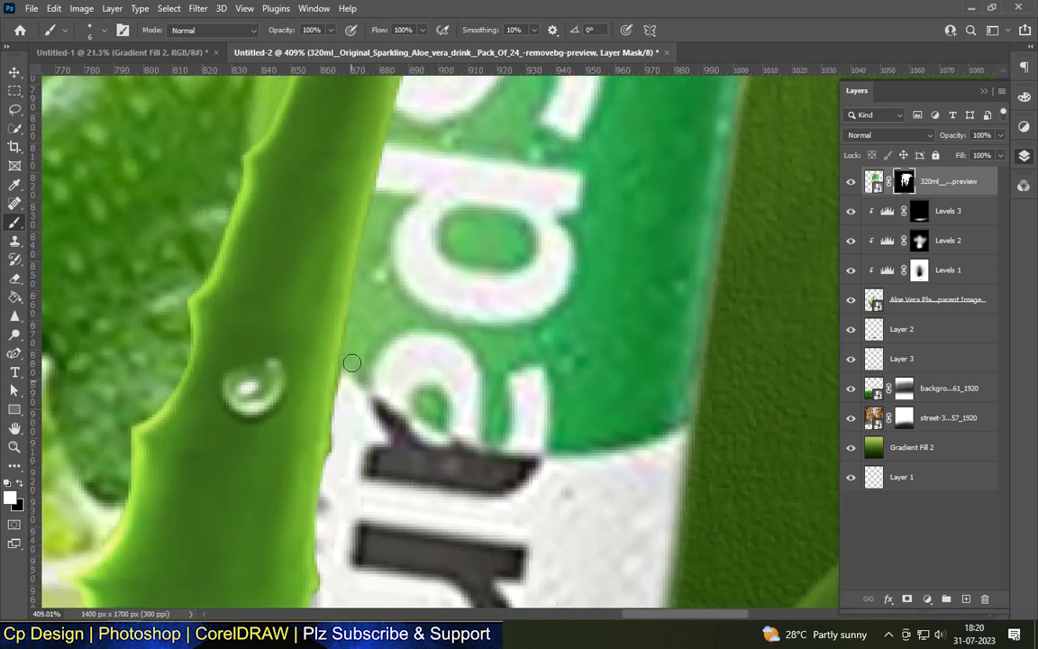
{"action": "scroll", "coordinate": [351, 362], "scroll_direction": "down", "scroll_amount": 5}
{"action": "scroll", "coordinate": [358, 281], "scroll_direction": "up", "scroll_amount": 5}
{"action": "scroll", "coordinate": [354, 352], "scroll_direction": "down", "scroll_amount": 3}
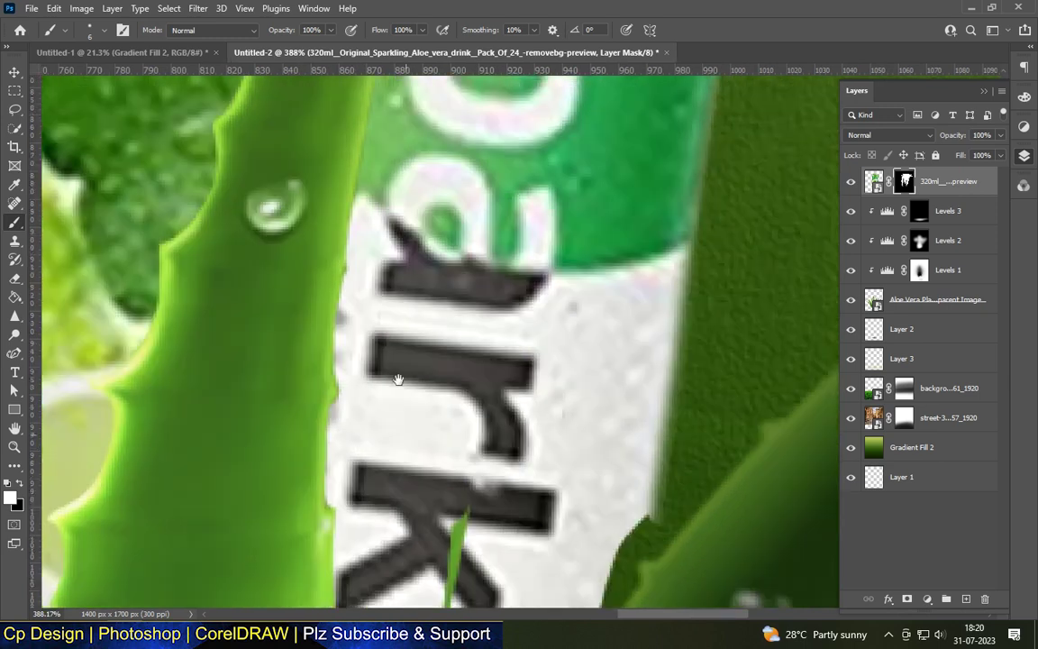
{"action": "scroll", "coordinate": [398, 378], "scroll_direction": "down", "scroll_amount": 3}
{"action": "scroll", "coordinate": [313, 440], "scroll_direction": "down", "scroll_amount": 5}
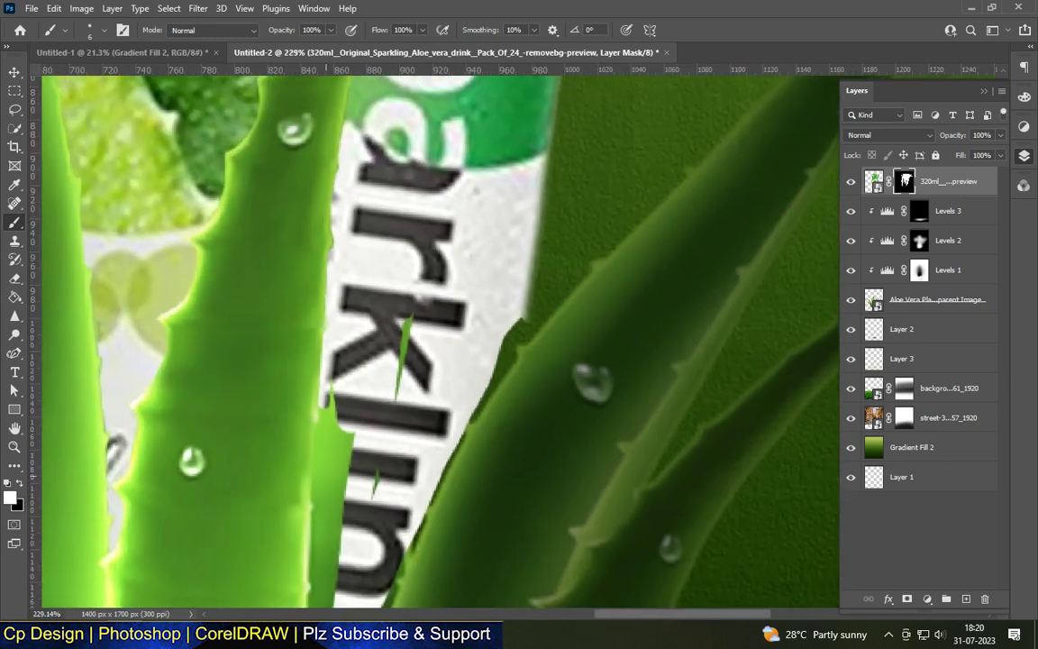
- Repaint the can's mask around the leaf spike beside the lettering to reveal the white bottle
{"action": "scroll", "coordinate": [324, 351], "scroll_direction": "up", "scroll_amount": 5}
{"action": "left_click_drag", "start_coordinate": [347, 314], "coordinate": [320, 357]}
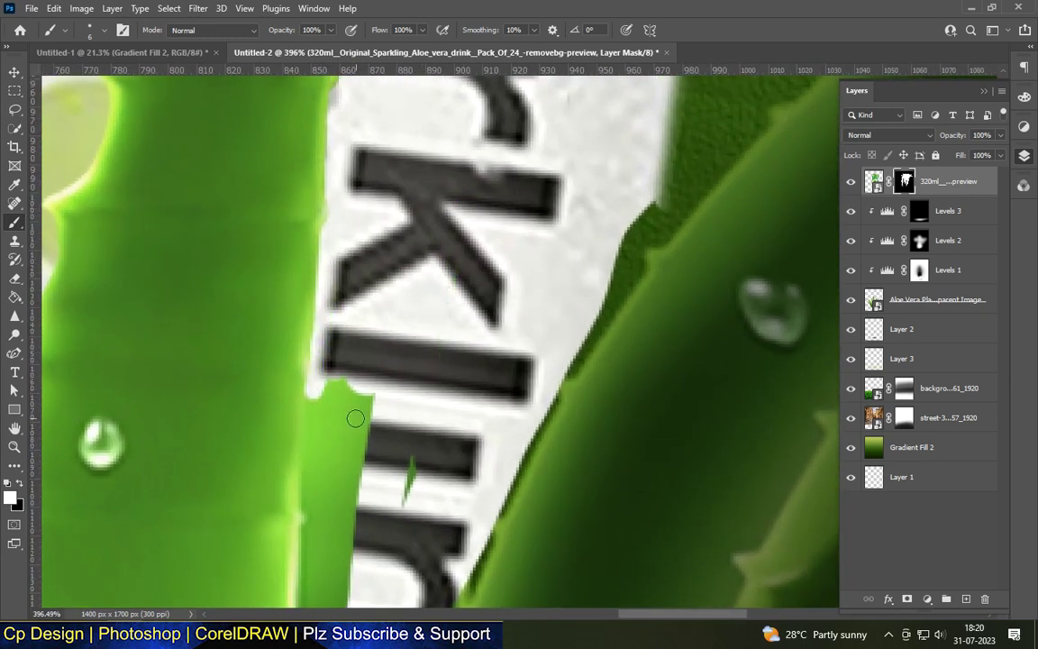
{"action": "scroll", "coordinate": [355, 418], "scroll_direction": "down", "scroll_amount": 3}
{"action": "mouse_move", "coordinate": [366, 292]}
{"action": "left_mouse_down"}
{"action": "mouse_move", "coordinate": [398, 281]}
{"action": "mouse_move", "coordinate": [387, 224]}
{"action": "left_mouse_up"}
{"action": "mouse_move", "coordinate": [341, 350]}
{"action": "left_mouse_down"}
{"action": "mouse_move", "coordinate": [398, 214]}
{"action": "mouse_move", "coordinate": [359, 348]}
{"action": "mouse_move", "coordinate": [343, 347]}
{"action": "mouse_move", "coordinate": [366, 369]}
{"action": "left_mouse_up"}
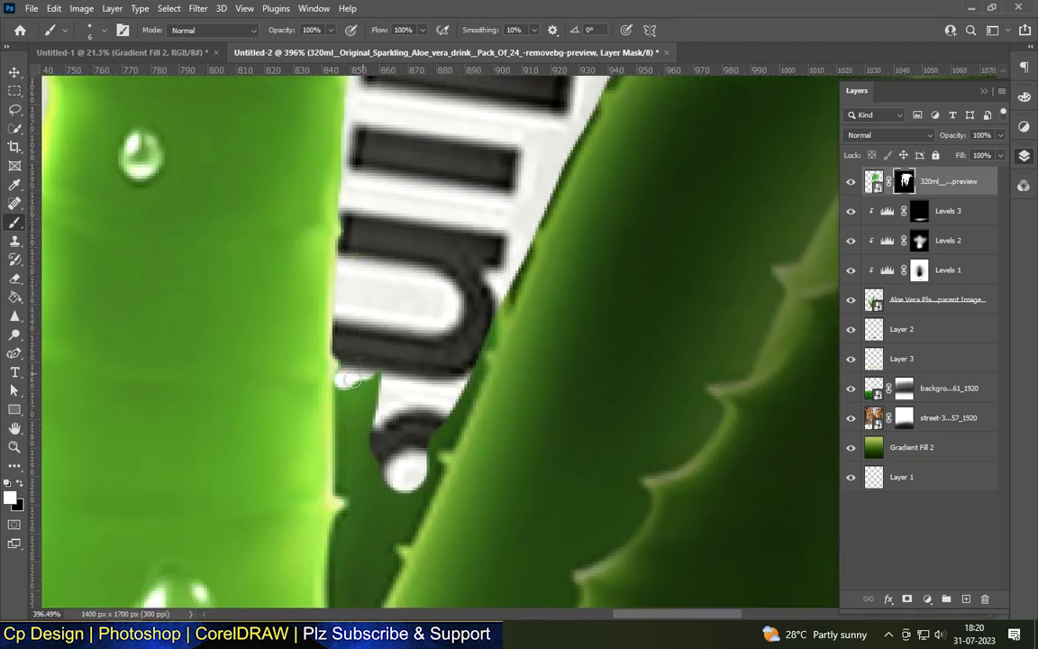
{"action": "mouse_move", "coordinate": [344, 488]}
{"action": "left_mouse_down"}
{"action": "mouse_move", "coordinate": [385, 390]}
{"action": "mouse_move", "coordinate": [355, 388]}
{"action": "left_mouse_up"}
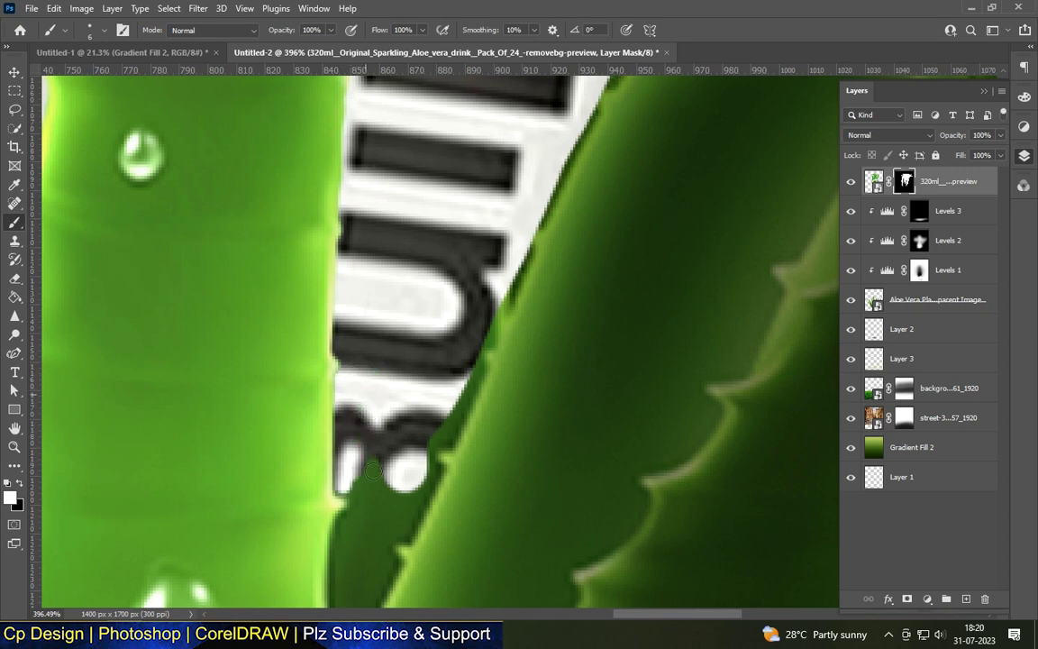
{"action": "scroll", "coordinate": [361, 451], "scroll_direction": "up", "scroll_amount": 2}
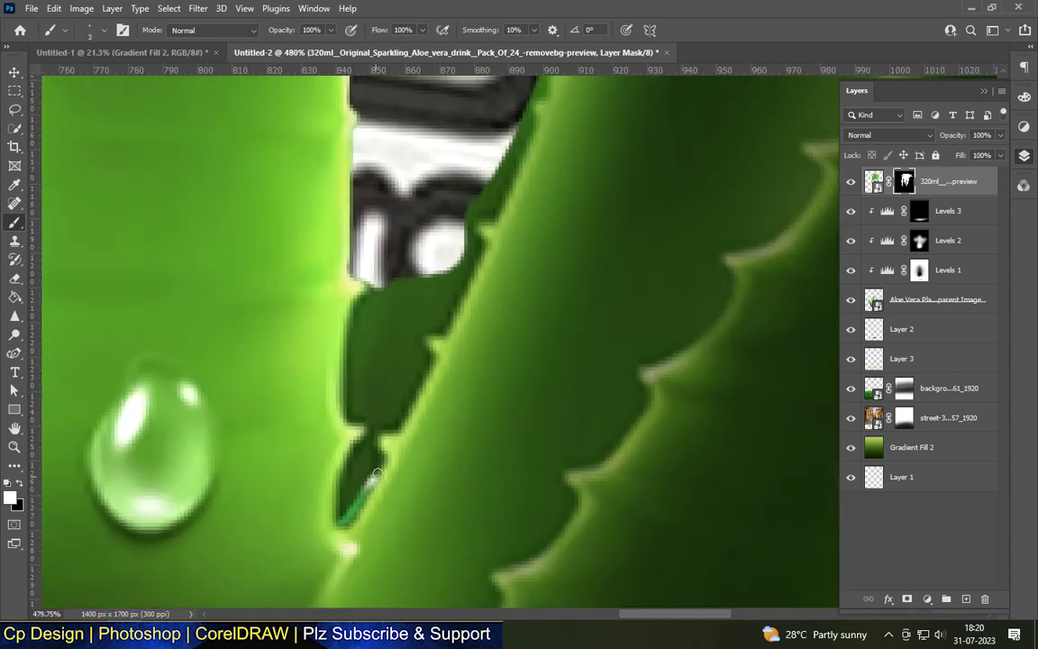
{"action": "left_click_drag", "start_coordinate": [351, 457], "coordinate": [342, 474]}
{"action": "left_click_drag", "start_coordinate": [345, 525], "coordinate": [365, 469]}
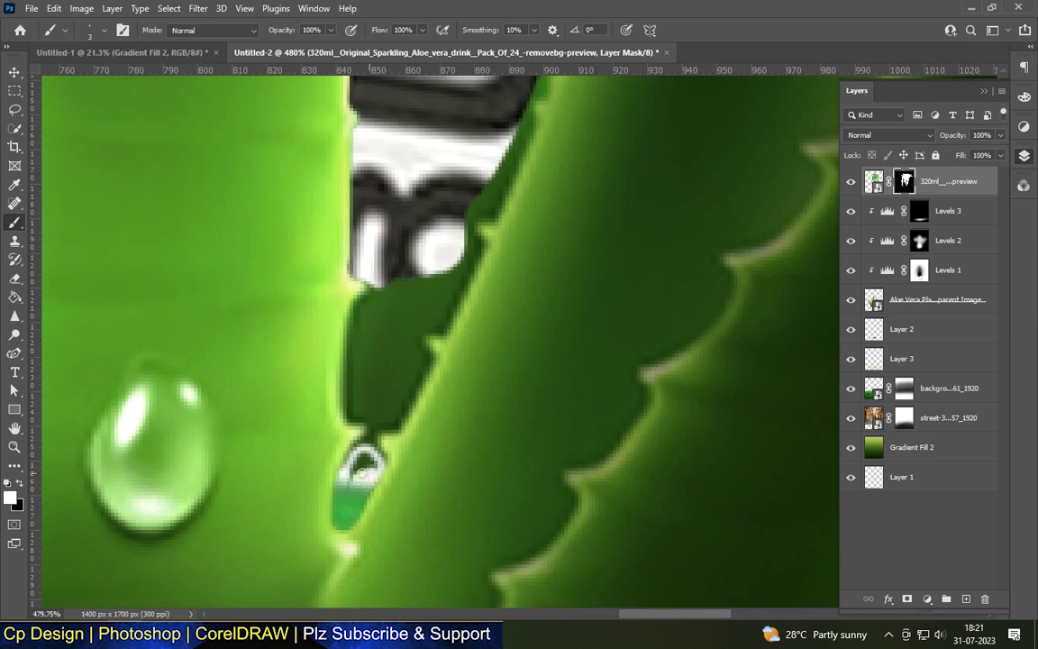
{"action": "left_click_drag", "start_coordinate": [431, 372], "coordinate": [373, 432]}
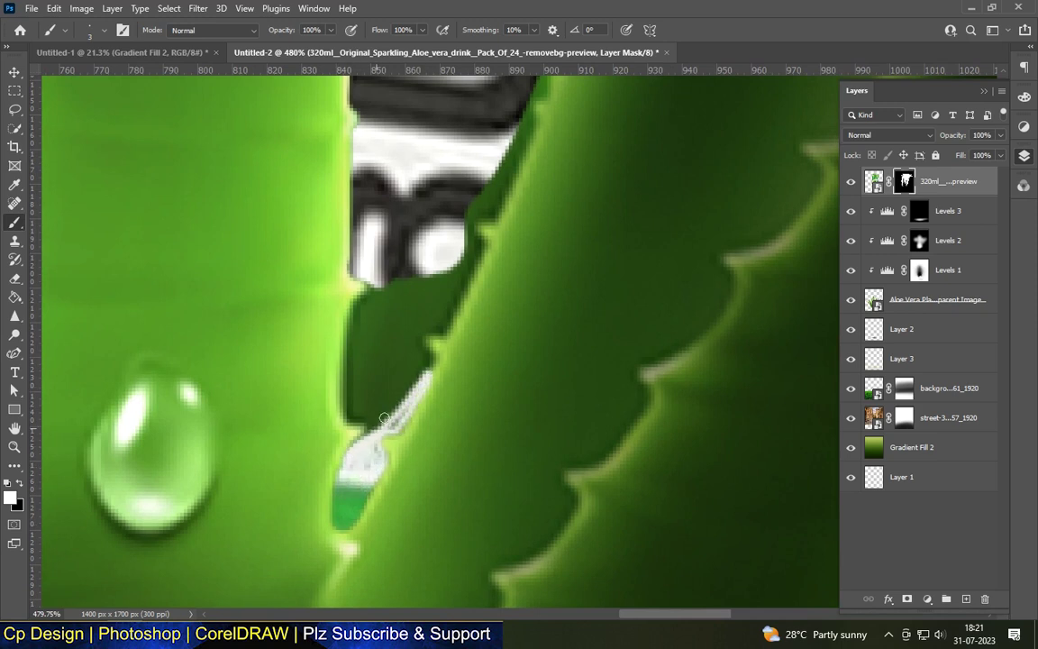
{"action": "left_click_drag", "start_coordinate": [345, 382], "coordinate": [367, 287]}
{"action": "left_click_drag", "start_coordinate": [343, 408], "coordinate": [426, 369]}
{"action": "mouse_move", "coordinate": [451, 317]}
{"action": "left_mouse_down"}
{"action": "mouse_move", "coordinate": [429, 237]}
{"action": "mouse_move", "coordinate": [417, 227]}
{"action": "mouse_move", "coordinate": [361, 261]}
{"action": "mouse_move", "coordinate": [397, 298]}
{"action": "mouse_move", "coordinate": [430, 287]}
{"action": "mouse_move", "coordinate": [365, 361]}
{"action": "mouse_move", "coordinate": [377, 328]}
{"action": "left_mouse_up"}
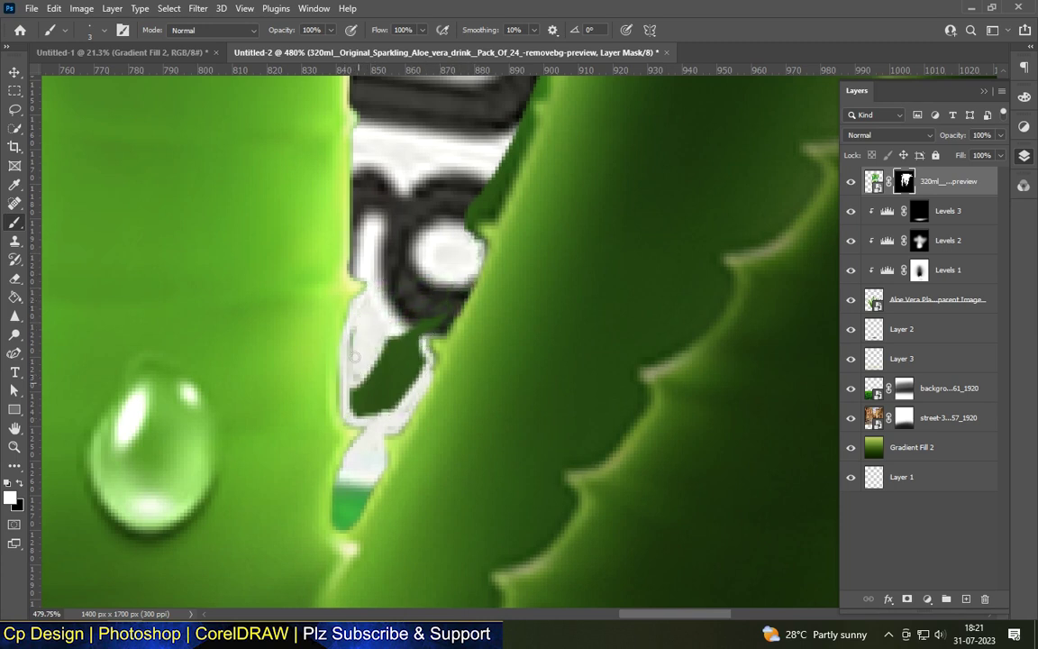
{"action": "mouse_move", "coordinate": [460, 304]}
{"action": "left_mouse_down"}
{"action": "mouse_move", "coordinate": [412, 345]}
{"action": "mouse_move", "coordinate": [403, 408]}
{"action": "mouse_move", "coordinate": [416, 365]}
{"action": "left_mouse_up"}
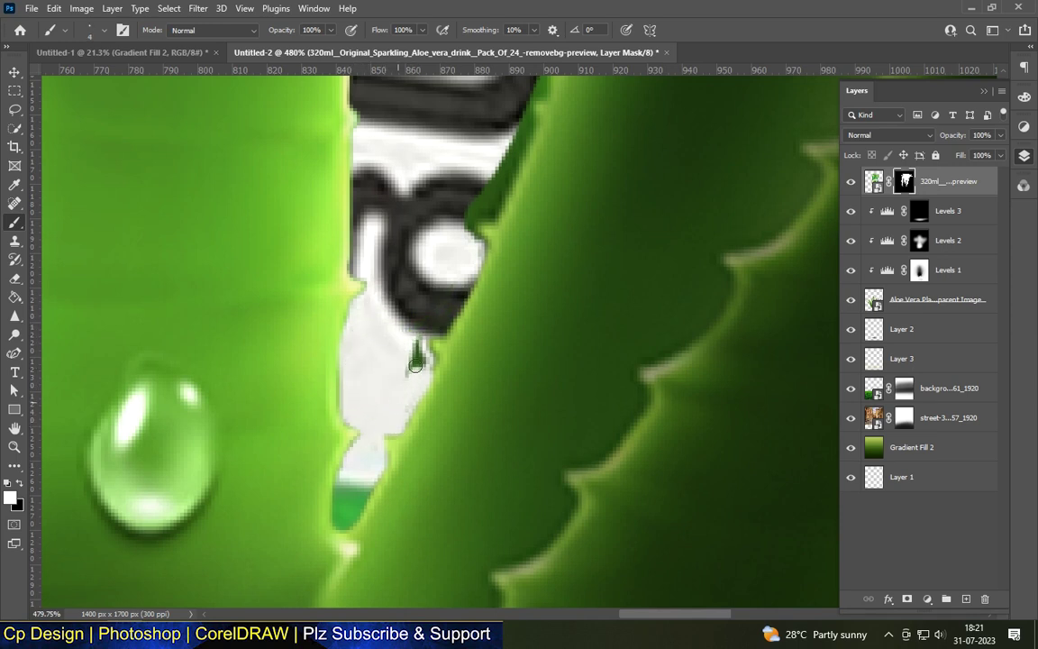
{"action": "left_click_drag", "start_coordinate": [441, 297], "coordinate": [346, 509]}
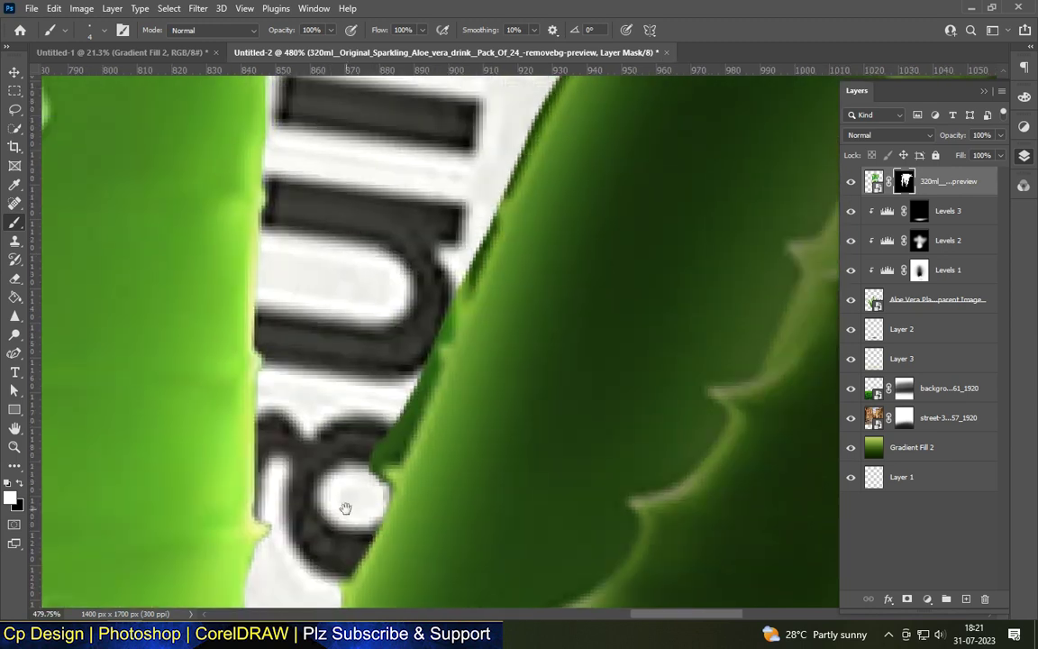
{"action": "mouse_move", "coordinate": [378, 459]}
{"action": "left_mouse_down"}
{"action": "mouse_move", "coordinate": [440, 368]}
{"action": "mouse_move", "coordinate": [385, 461]}
{"action": "left_mouse_up"}
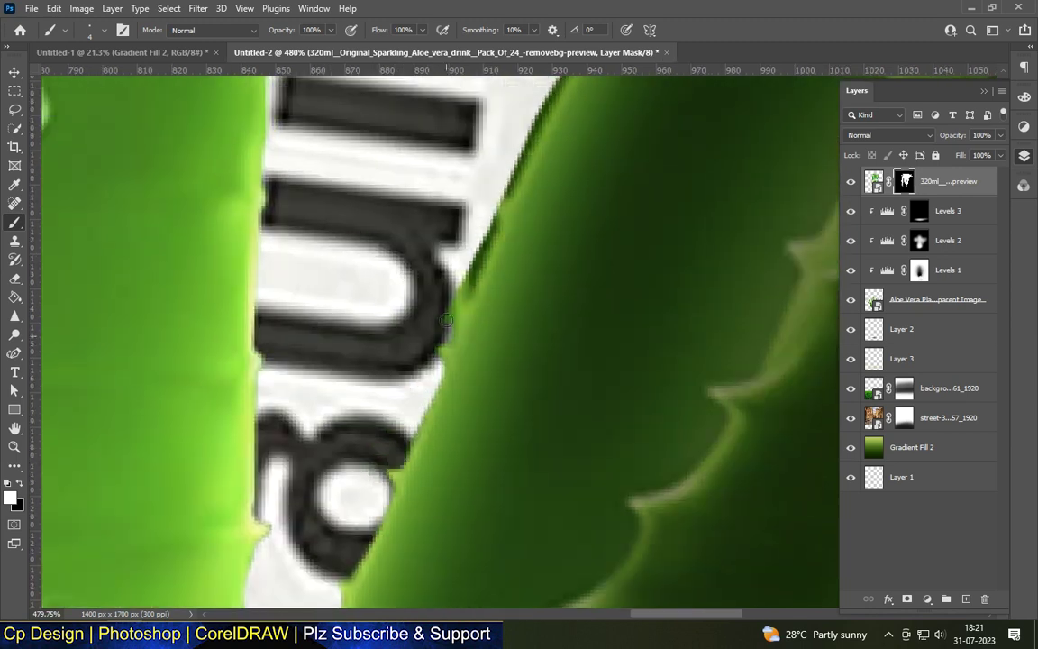
- Swap to black and tidy the label edge, masking the green notches where the leaf overlaps
{"action": "scroll", "coordinate": [444, 338], "scroll_direction": "down", "scroll_amount": 3}
{"action": "scroll", "coordinate": [433, 343], "scroll_direction": "up", "scroll_amount": 4}
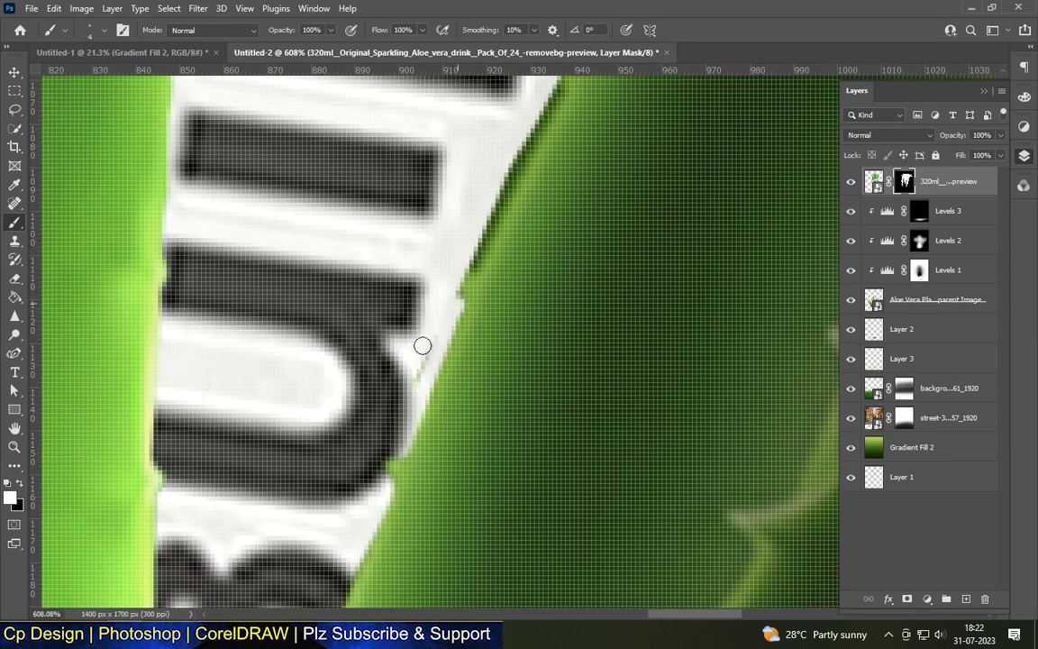
{"action": "key", "text": "x"}
{"action": "left_click", "coordinate": [456, 289]}
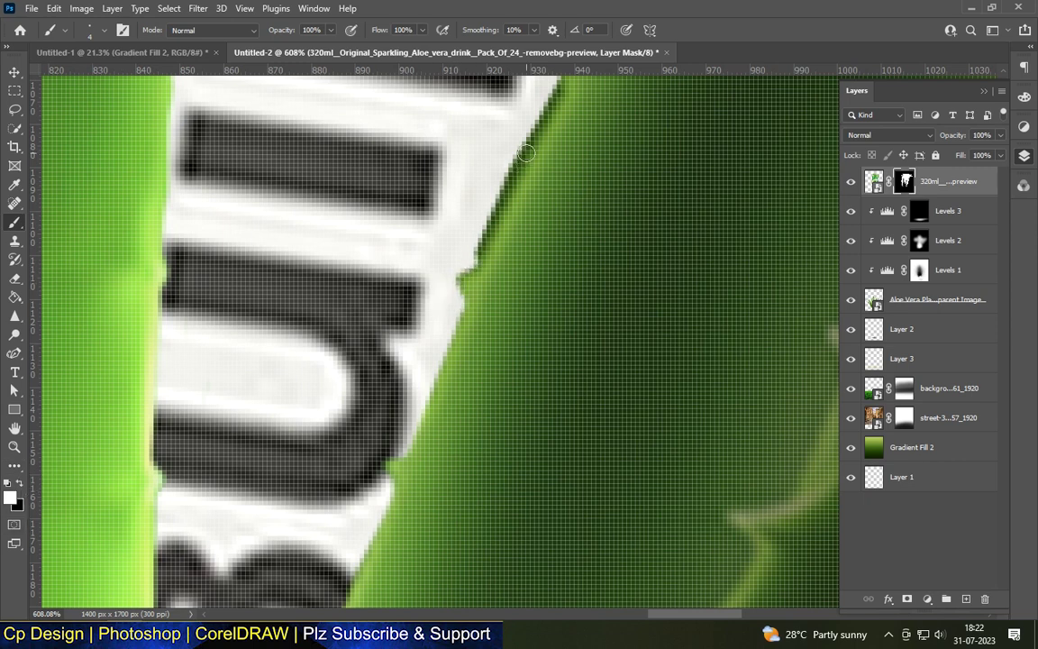
{"action": "left_click_drag", "start_coordinate": [498, 174], "coordinate": [396, 435]}
{"action": "mouse_move", "coordinate": [477, 293]}
{"action": "left_mouse_down"}
{"action": "mouse_move", "coordinate": [537, 226]}
{"action": "mouse_move", "coordinate": [473, 451]}
{"action": "left_mouse_up"}
{"action": "left_click_drag", "start_coordinate": [360, 446], "coordinate": [436, 346]}
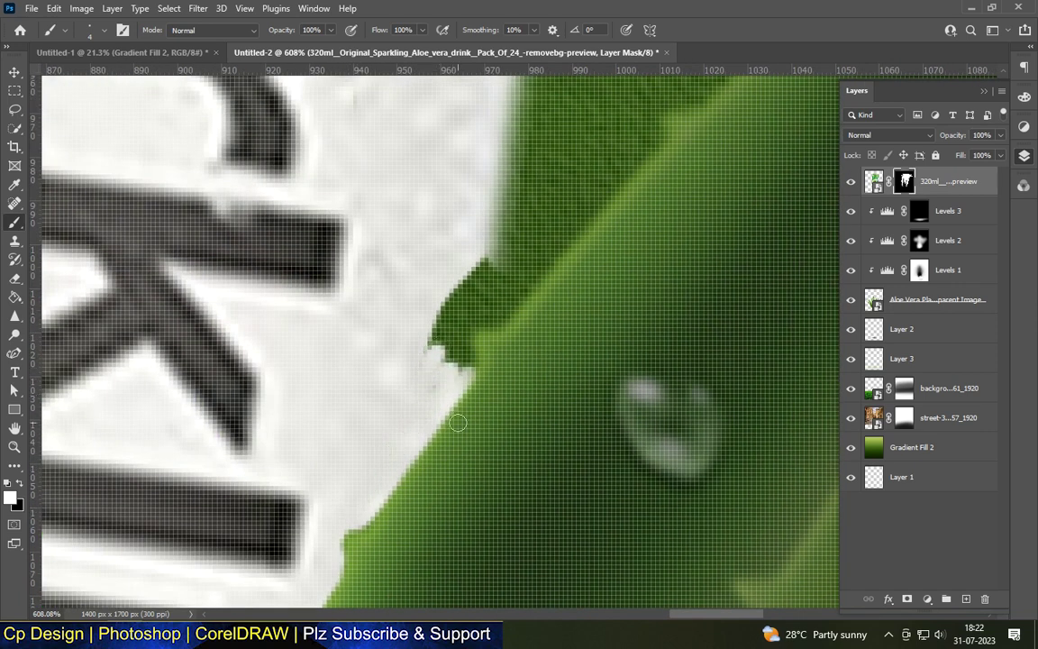
{"action": "mouse_move", "coordinate": [438, 392]}
{"action": "left_mouse_down"}
{"action": "mouse_move", "coordinate": [442, 347]}
{"action": "mouse_move", "coordinate": [464, 333]}
{"action": "mouse_move", "coordinate": [472, 281]}
{"action": "left_mouse_up"}
{"action": "scroll", "coordinate": [478, 280], "scroll_direction": "down", "scroll_amount": 3}
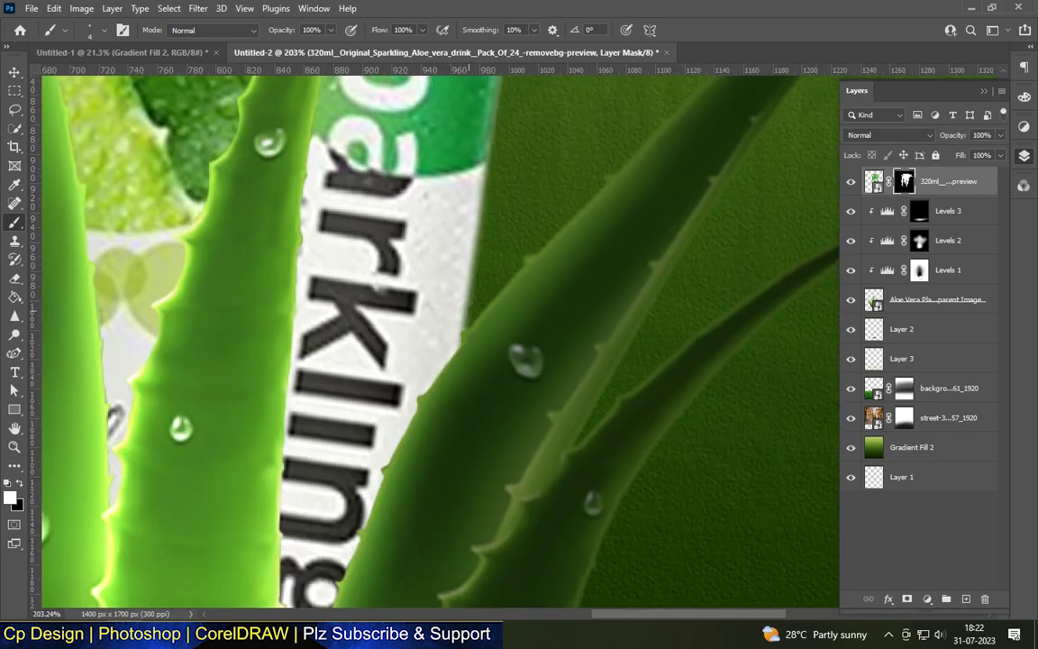
{"action": "scroll", "coordinate": [484, 278], "scroll_direction": "down", "scroll_amount": 3}
{"action": "scroll", "coordinate": [393, 411], "scroll_direction": "up", "scroll_amount": 1}
{"action": "scroll", "coordinate": [393, 411], "scroll_direction": "up", "scroll_amount": 3}
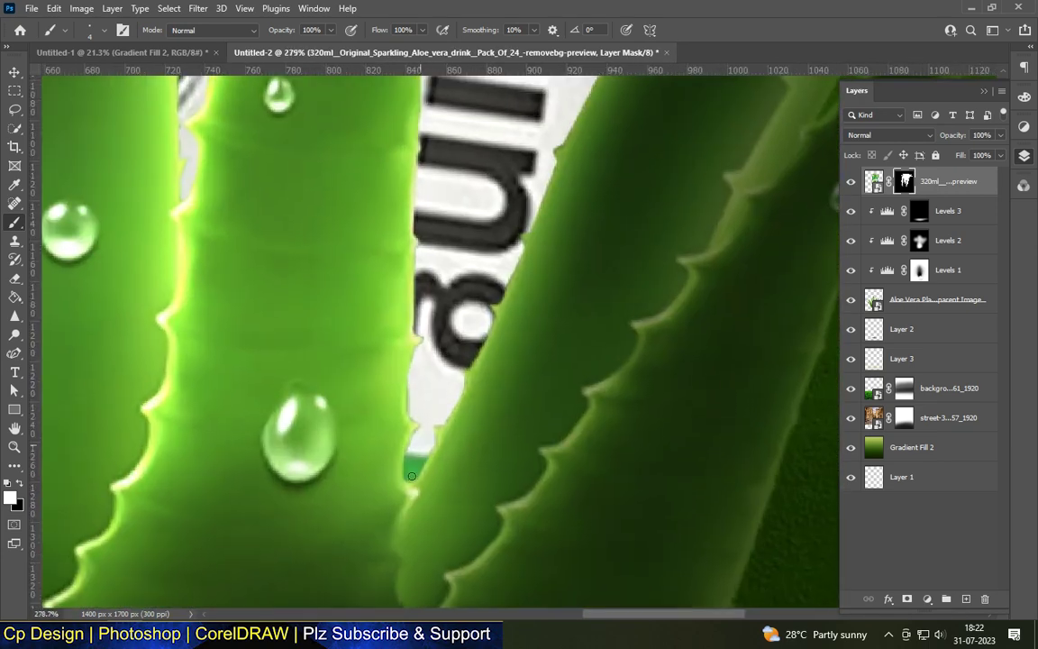
{"action": "scroll", "coordinate": [415, 397], "scroll_direction": "down", "scroll_amount": 1}
{"action": "scroll", "coordinate": [436, 383], "scroll_direction": "down", "scroll_amount": 2}
{"action": "scroll", "coordinate": [436, 383], "scroll_direction": "down", "scroll_amount": 2}
- Retarget painting onto the can layer's mask and enlarge the brush to 250
{"action": "key", "text": "v"}
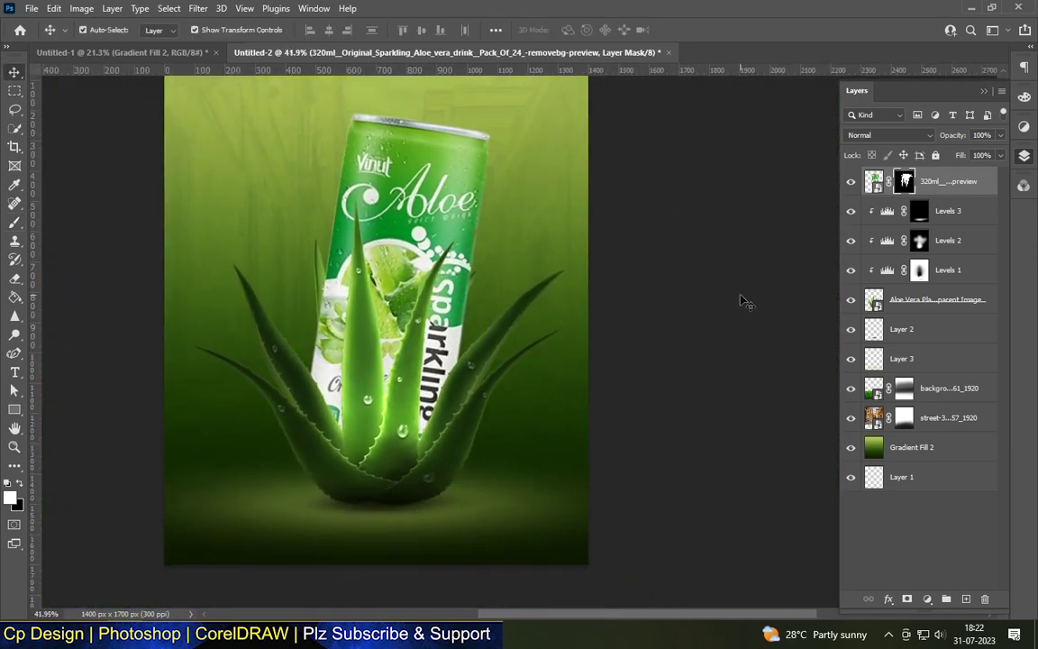
{"action": "left_click", "coordinate": [741, 296]}
{"action": "scroll", "coordinate": [496, 203], "scroll_direction": "up", "scroll_amount": 5}
{"action": "left_click", "coordinate": [14, 223]}
{"action": "left_click", "coordinate": [417, 228]}
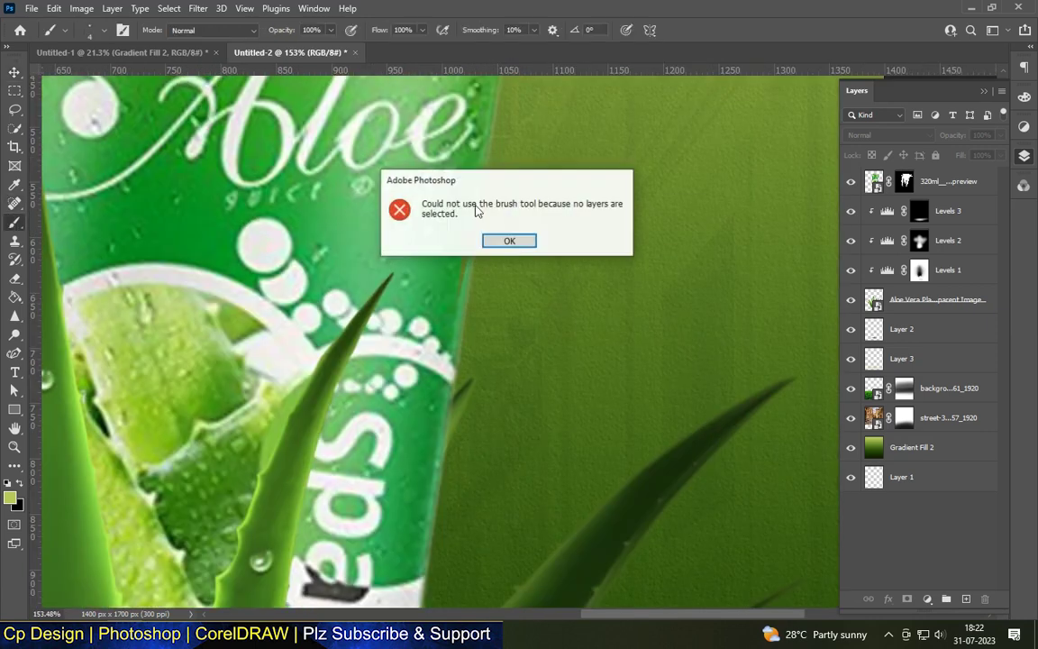
{"action": "left_click", "coordinate": [510, 242]}
{"action": "left_click", "coordinate": [905, 181]}
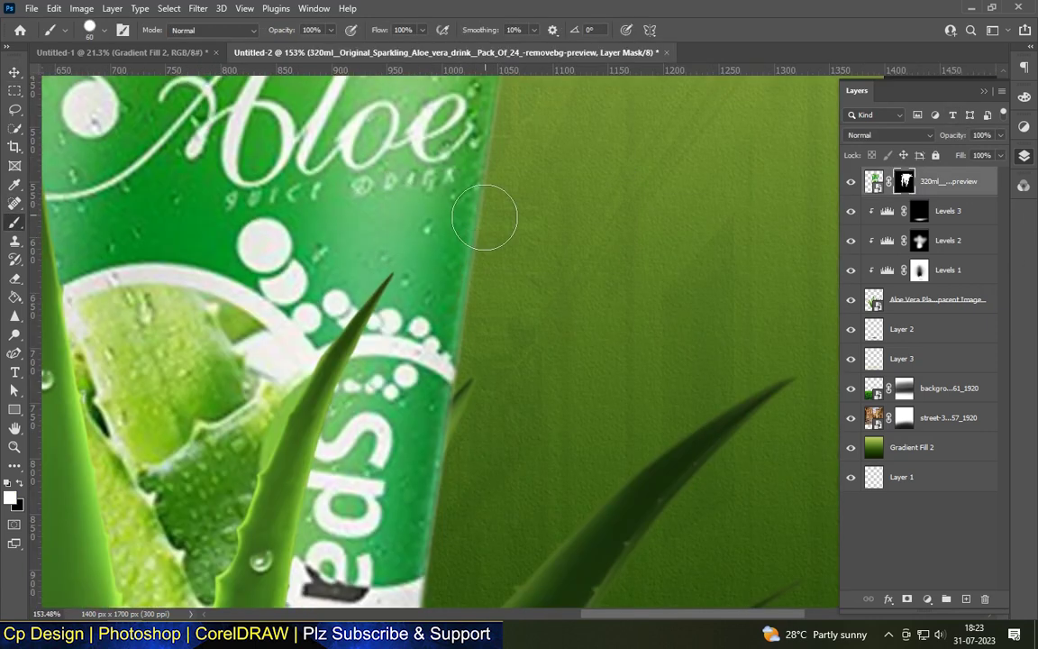
{"action": "scroll", "coordinate": [528, 214], "scroll_direction": "down", "scroll_amount": 2}
{"action": "scroll", "coordinate": [465, 113], "scroll_direction": "down", "scroll_amount": 2}
{"action": "scroll", "coordinate": [467, 257], "scroll_direction": "up", "scroll_amount": 1}
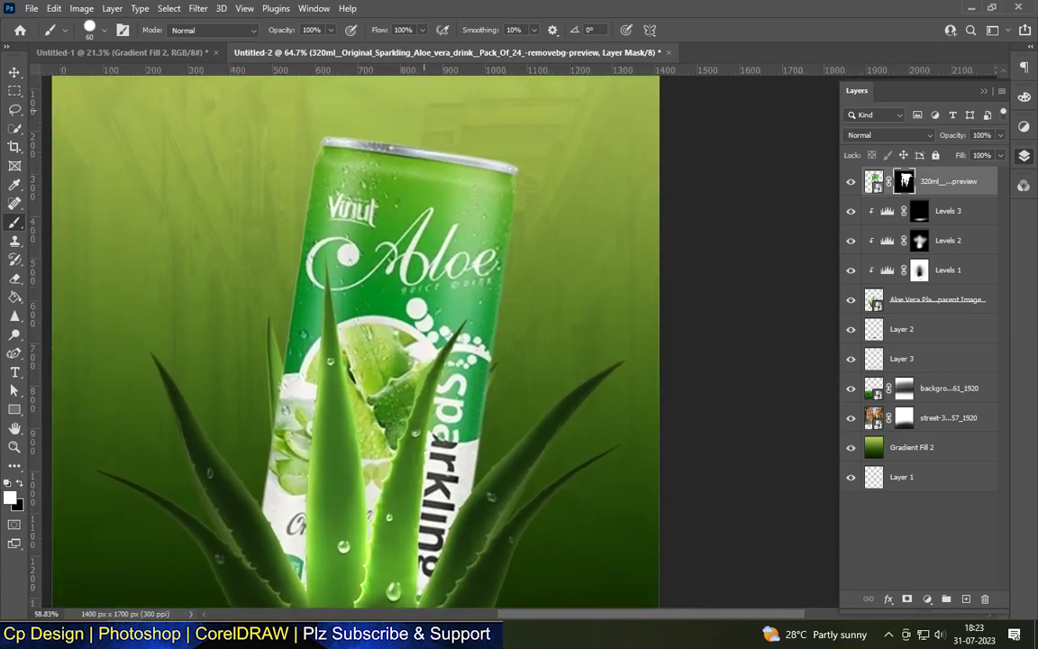
{"action": "key", "text": "bracketright"}
{"action": "key", "text": "bracketright"}
{"action": "key", "text": "bracketright"}
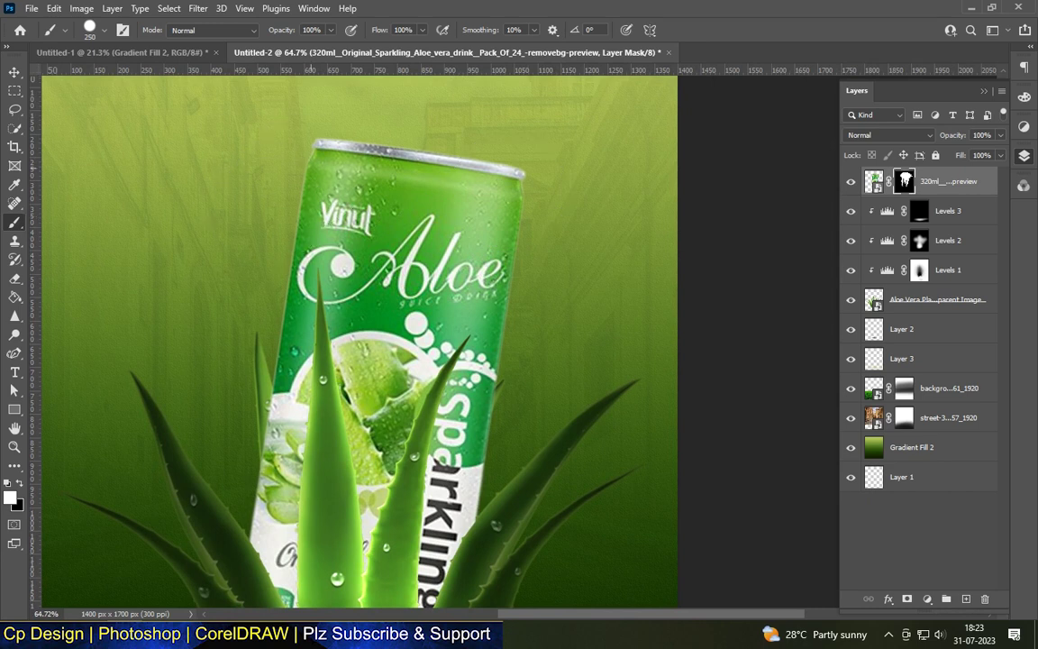
- Fit the poster on screen and select the can layer with the Move tool
{"action": "key", "text": "ctrl+0"}
{"action": "key", "text": "v"}
{"action": "scroll", "coordinate": [338, 379], "scroll_direction": "up", "scroll_amount": 3}
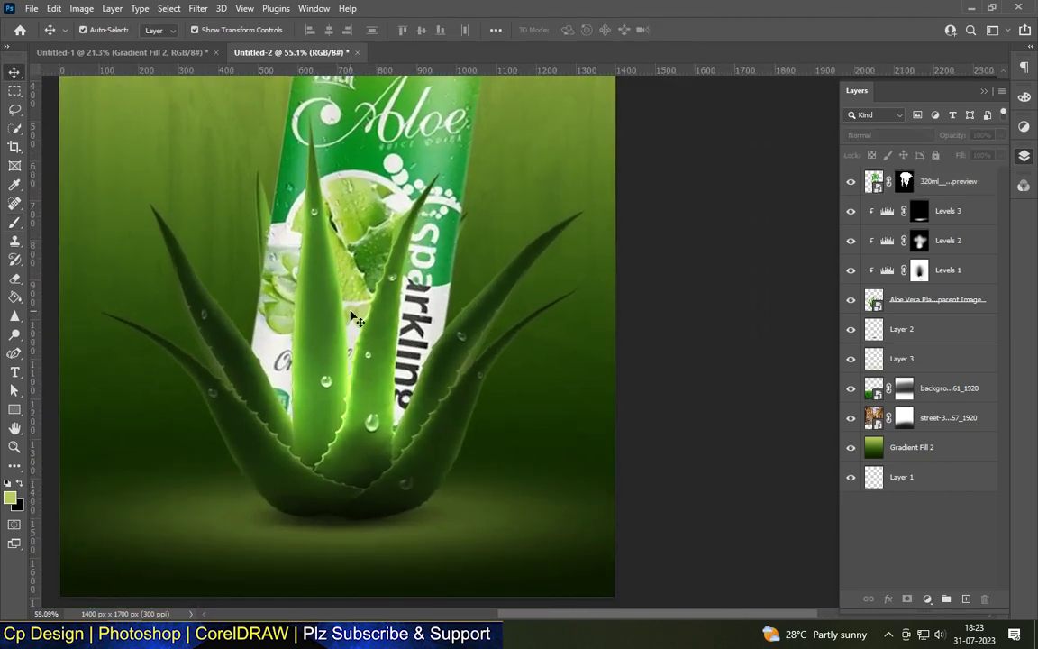
{"action": "scroll", "coordinate": [371, 365], "scroll_direction": "down", "scroll_amount": 2}
{"action": "left_click", "coordinate": [444, 270]}
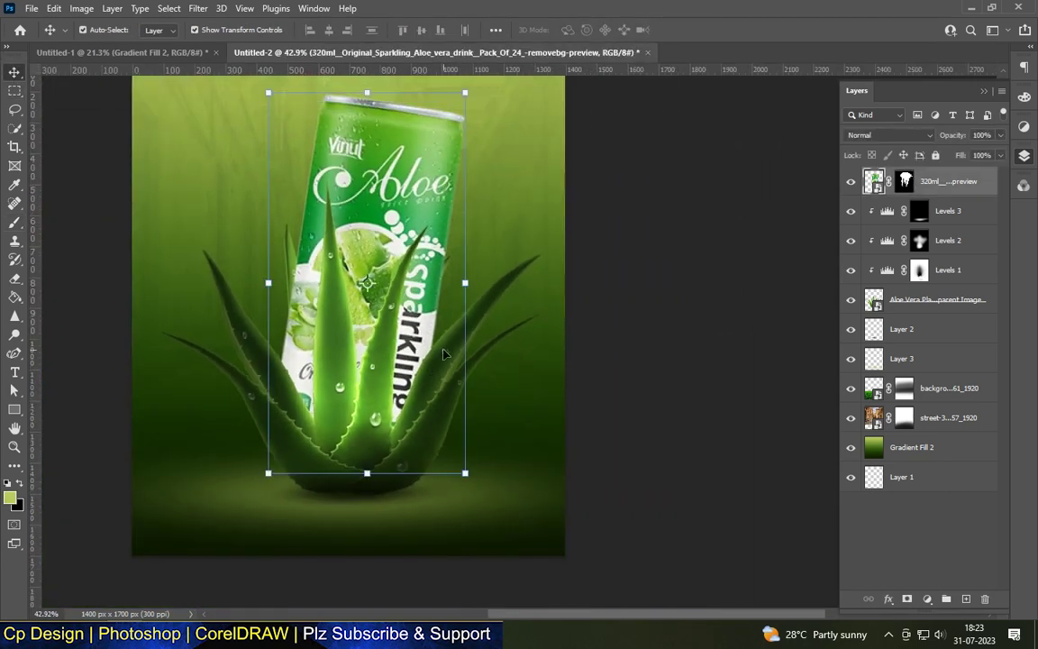
- Add a Levels adjustment clipped to the can, lowering output white to about 170 to dim it
{"action": "scroll", "coordinate": [434, 187], "scroll_direction": "up", "scroll_amount": 1}
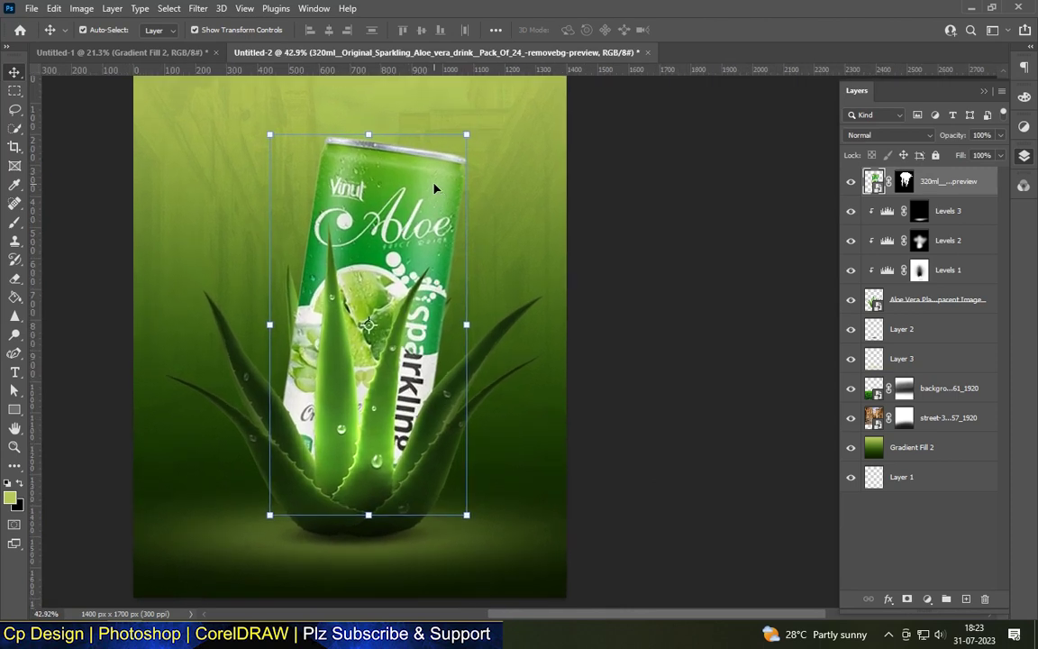
{"action": "left_click", "coordinate": [927, 599]}
{"action": "left_click", "coordinate": [865, 388]}
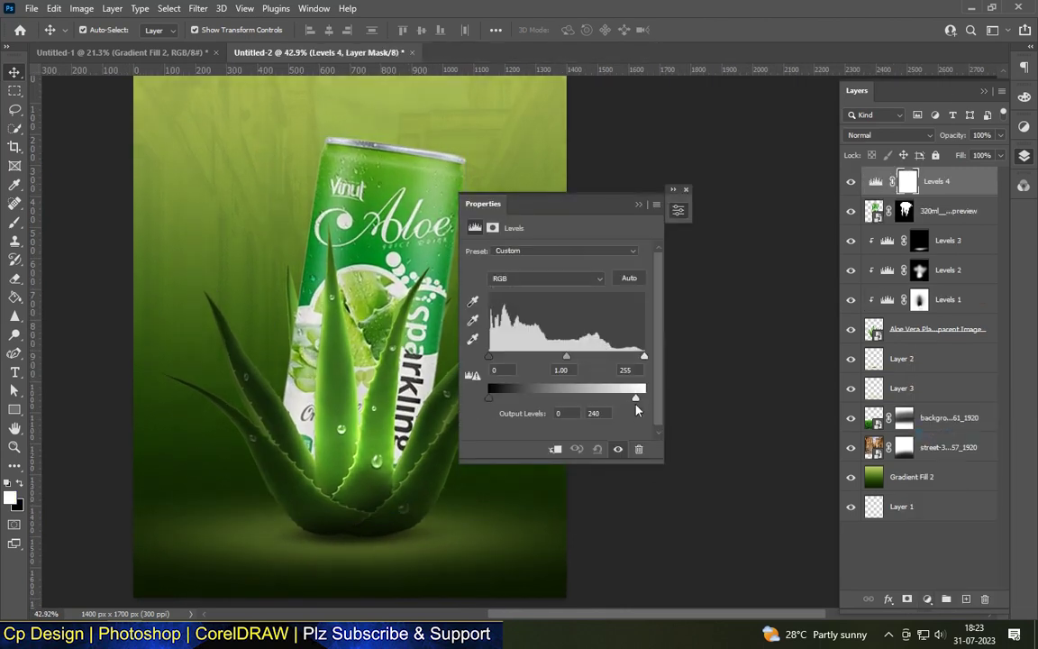
{"action": "key", "text": "ctrl+alt+g"}
{"action": "left_click_drag", "start_coordinate": [635, 405], "coordinate": [594, 410]}
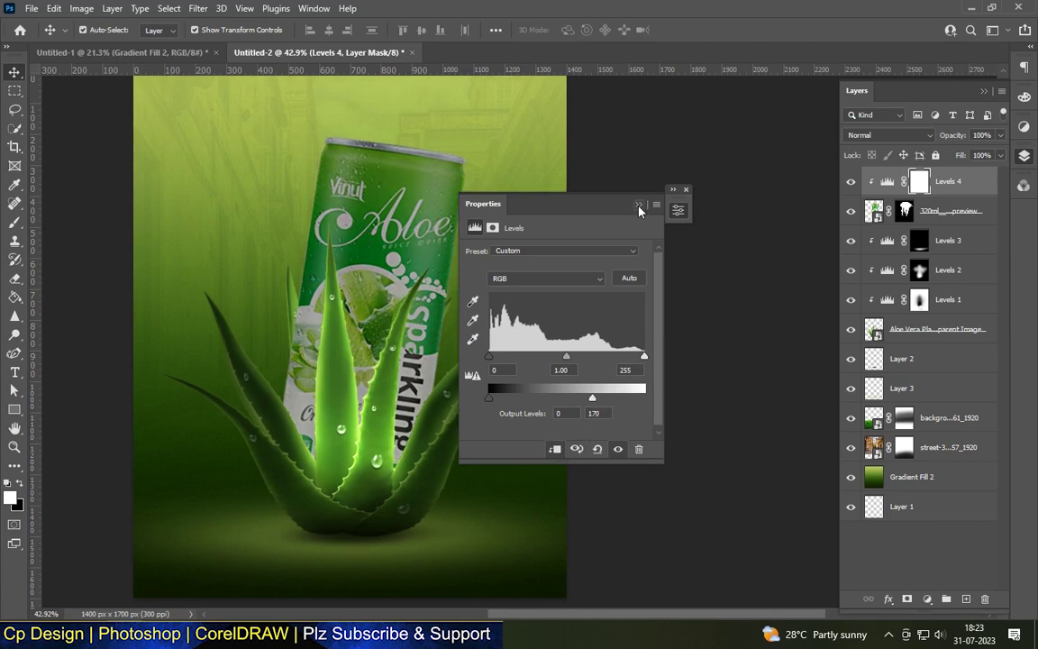
{"action": "left_click", "coordinate": [686, 189]}
- Paint black on the Levels mask with a 250–500 px brush to keep the can's centre bright
{"action": "key", "text": "b"}
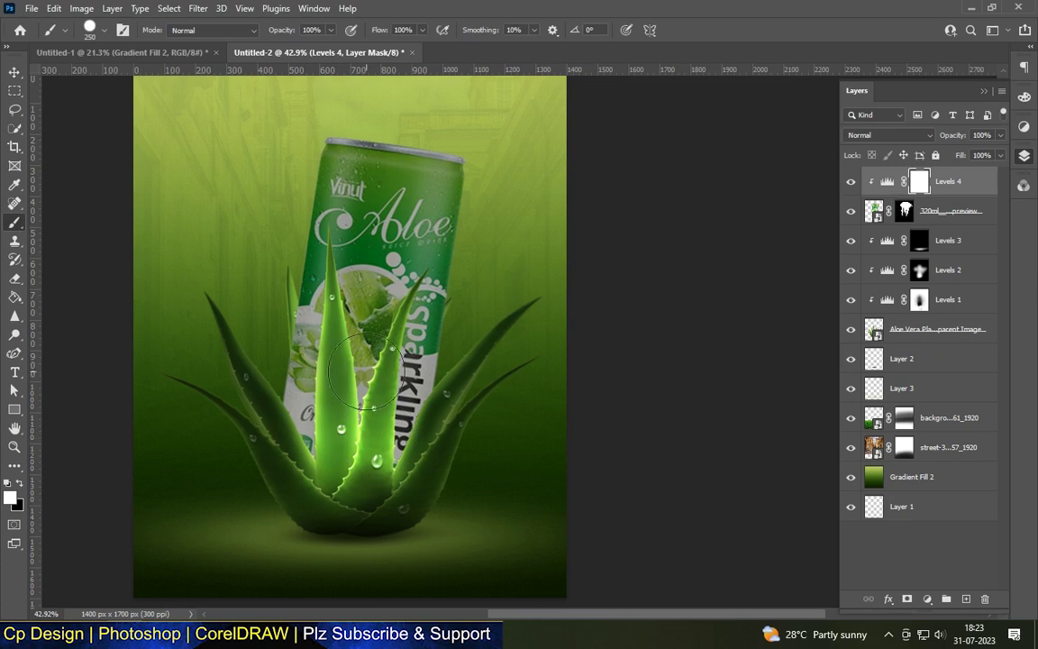
{"action": "key", "text": "x"}
{"action": "left_click_drag", "start_coordinate": [297, 396], "coordinate": [352, 379]}
{"action": "left_click_drag", "start_coordinate": [372, 499], "coordinate": [370, 487]}
{"action": "left_click", "coordinate": [88, 30]}
{"action": "double_click", "coordinate": [105, 220]}
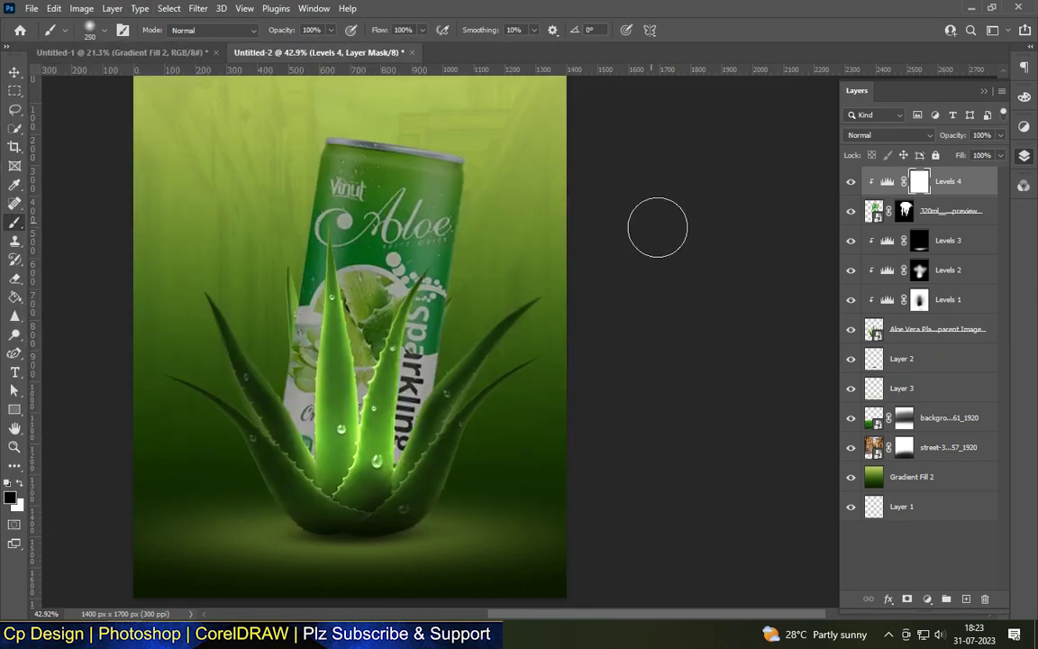
{"action": "key", "text": "bracketright"}
{"action": "key", "text": "bracketright"}
{"action": "key", "text": "bracketright"}
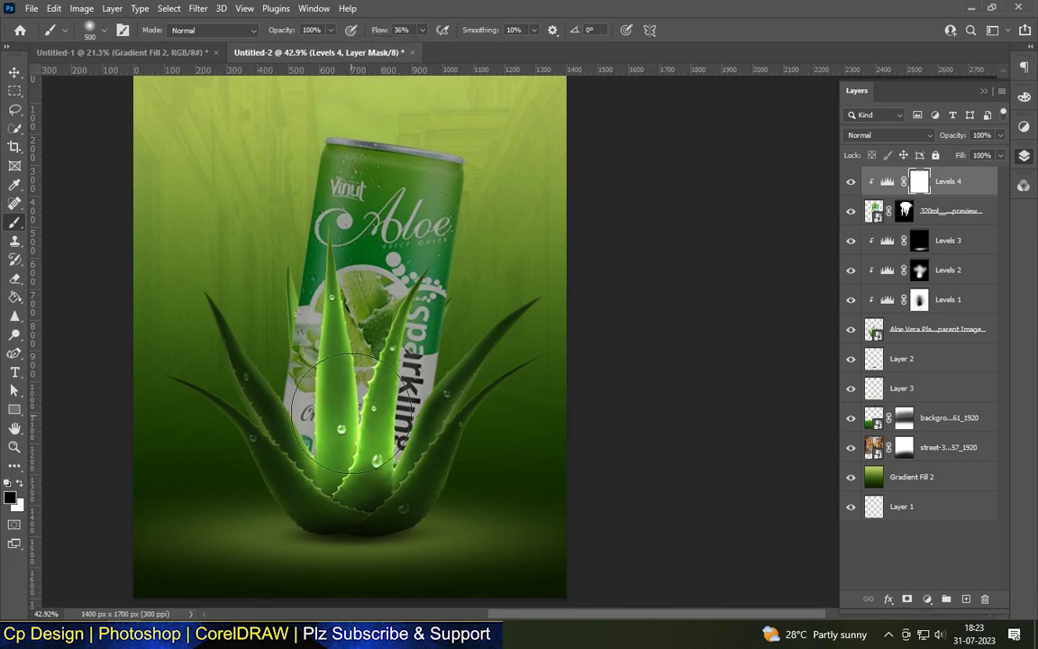
{"action": "left_click_drag", "start_coordinate": [289, 378], "coordinate": [369, 334]}
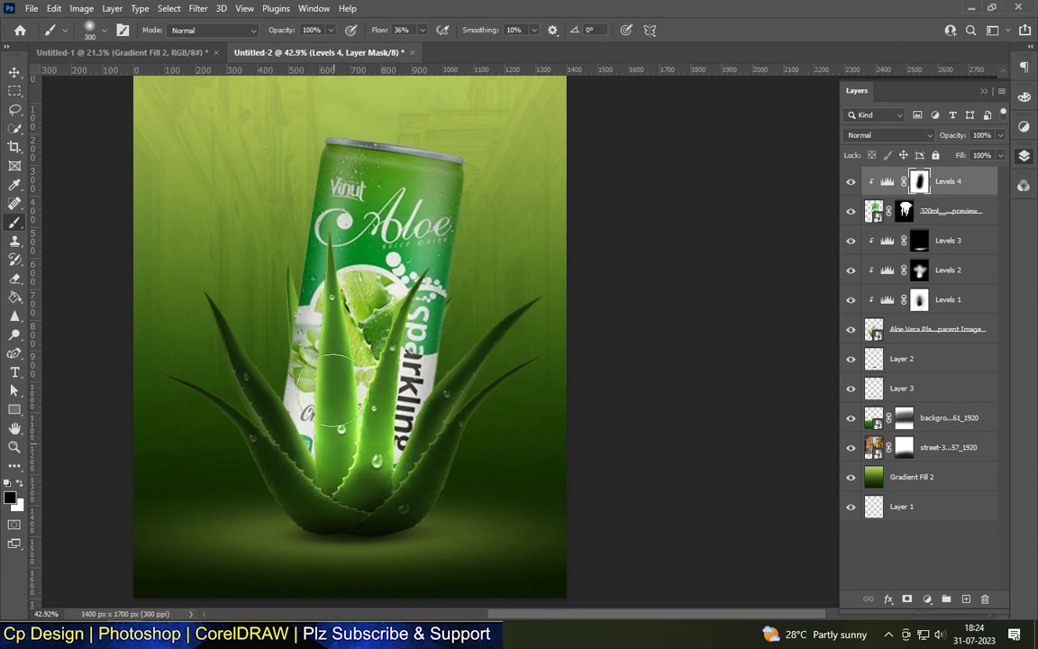
{"action": "key", "text": "v"}
{"action": "left_click", "coordinate": [927, 598]}
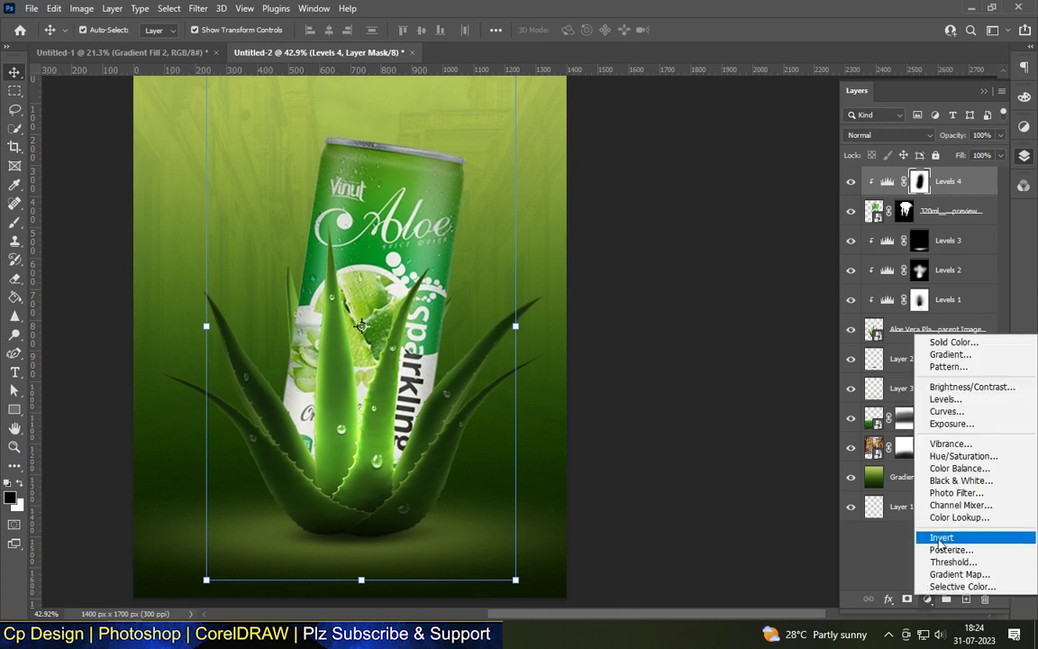
- Add Levels 5 with input white near 133, clip it to the can, and invert its mask
{"action": "left_click", "coordinate": [955, 415]}
{"action": "left_click_drag", "start_coordinate": [643, 356], "coordinate": [586, 345]}
{"action": "left_click_drag", "start_coordinate": [554, 206], "coordinate": [667, 185]}
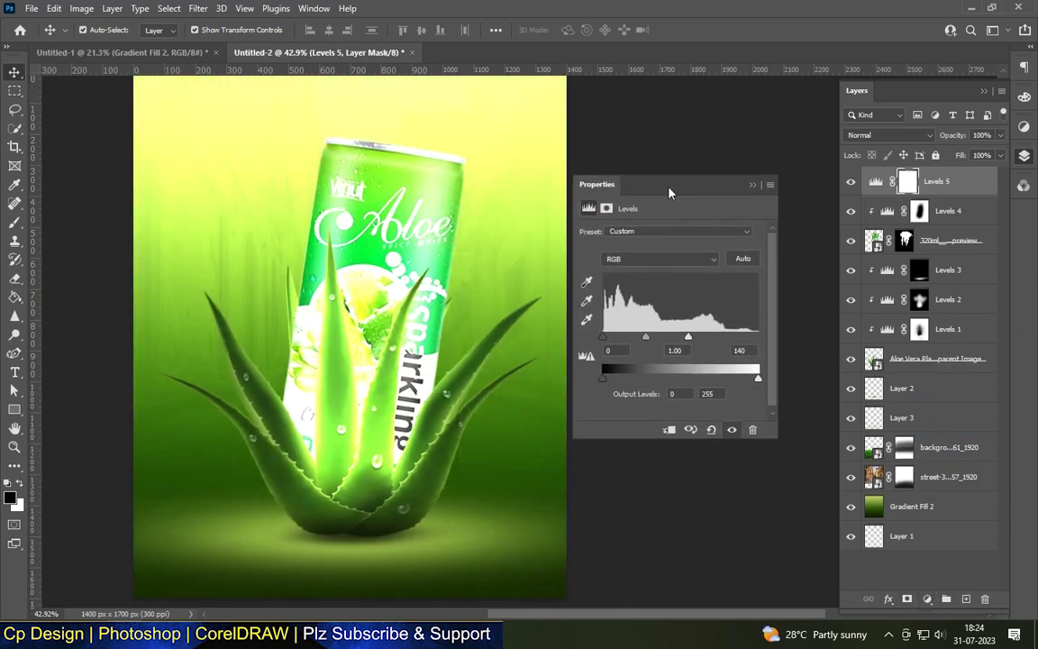
{"action": "left_click_drag", "start_coordinate": [687, 338], "coordinate": [682, 346]}
{"action": "left_click", "coordinate": [669, 430]}
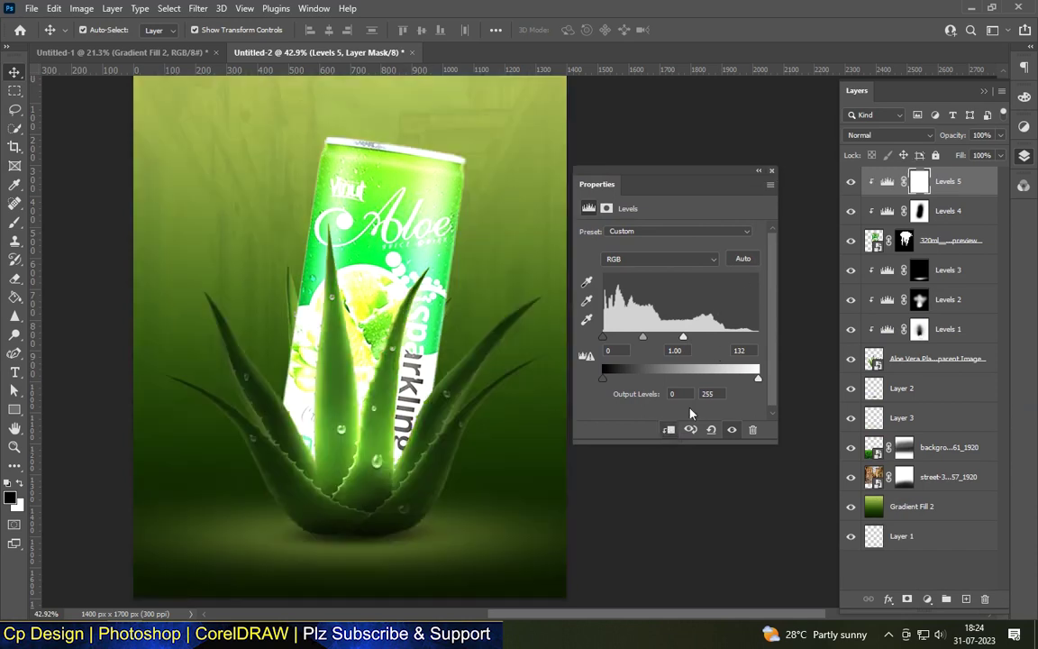
{"action": "left_click", "coordinate": [772, 171]}
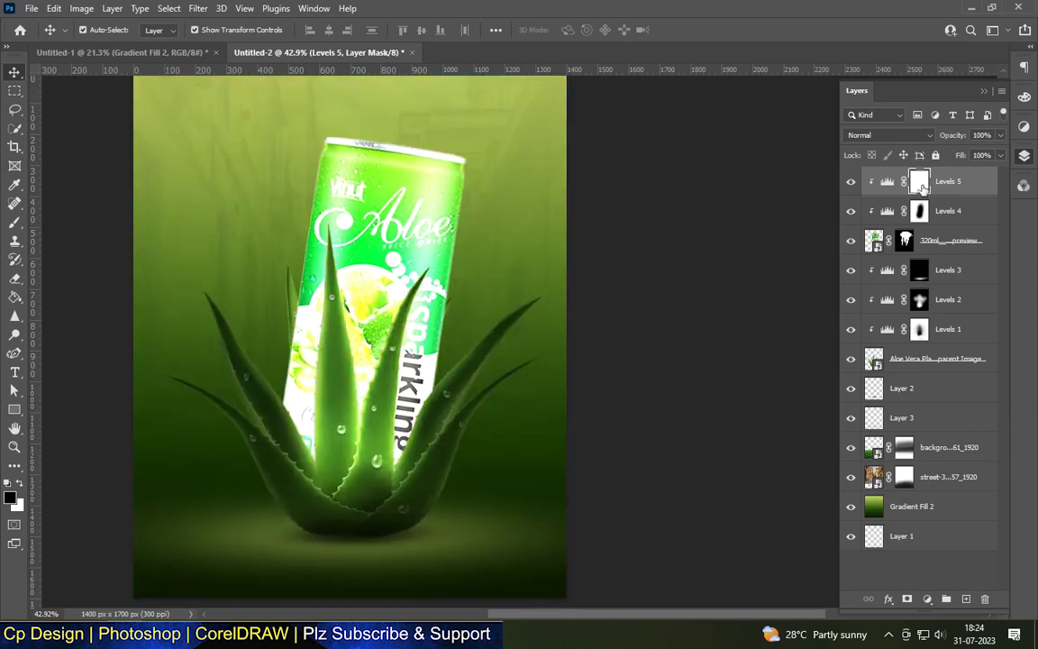
{"action": "key", "text": "ctrl+i"}
- Paint white with a 250 px brush along the can's top rim and left edge
{"action": "scroll", "coordinate": [424, 149], "scroll_direction": "up", "scroll_amount": 2}
{"action": "key", "text": "b"}
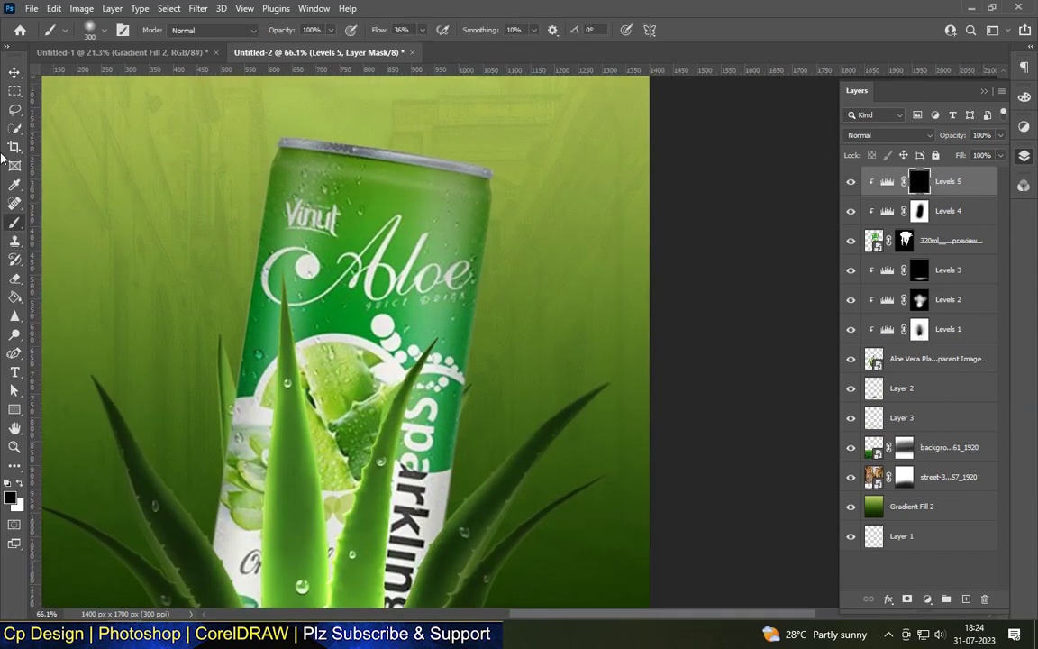
{"action": "key", "text": "bracketleft"}
{"action": "mouse_move", "coordinate": [333, 128]}
{"action": "left_mouse_down"}
{"action": "mouse_move", "coordinate": [454, 143]}
{"action": "mouse_move", "coordinate": [325, 118]}
{"action": "mouse_move", "coordinate": [516, 177]}
{"action": "left_mouse_up"}
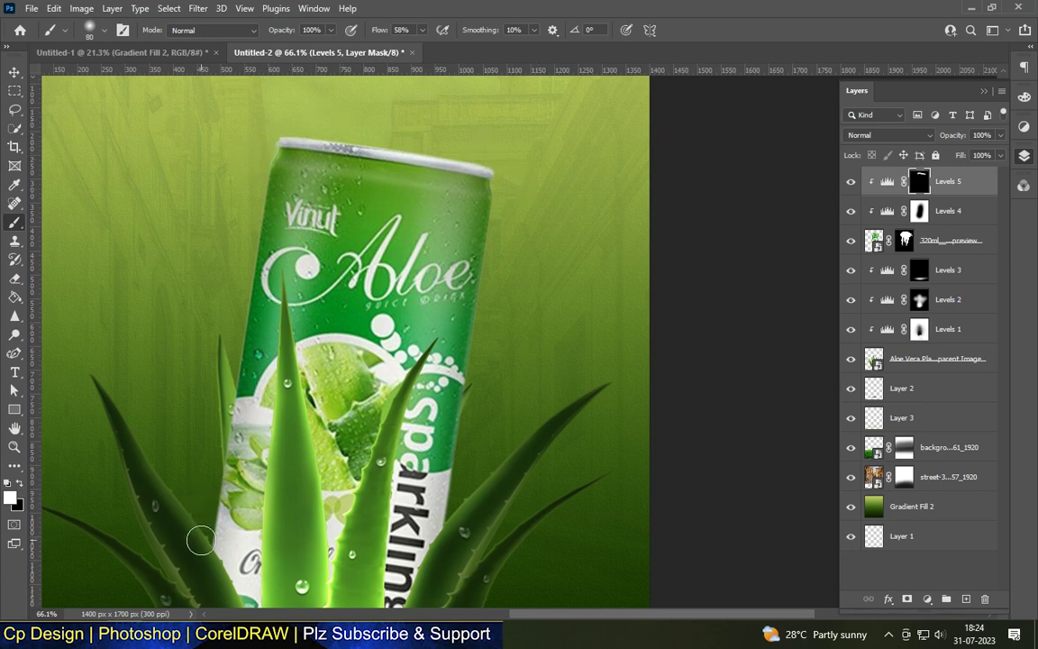
{"action": "left_click_drag", "start_coordinate": [201, 540], "coordinate": [217, 354]}
{"action": "left_click_drag", "start_coordinate": [274, 149], "coordinate": [202, 548]}
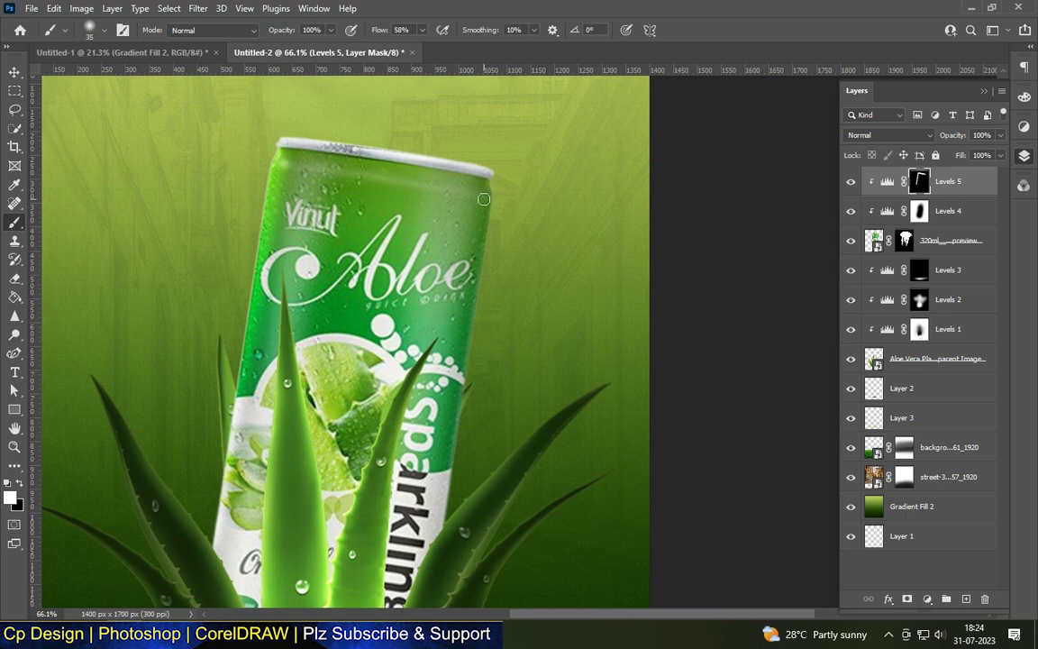
{"action": "left_click_drag", "start_coordinate": [484, 198], "coordinate": [369, 161]}
- Set brush flow to 30% and soften the can's lower-left edge and right side at 200 px
{"action": "left_click", "coordinate": [422, 30]}
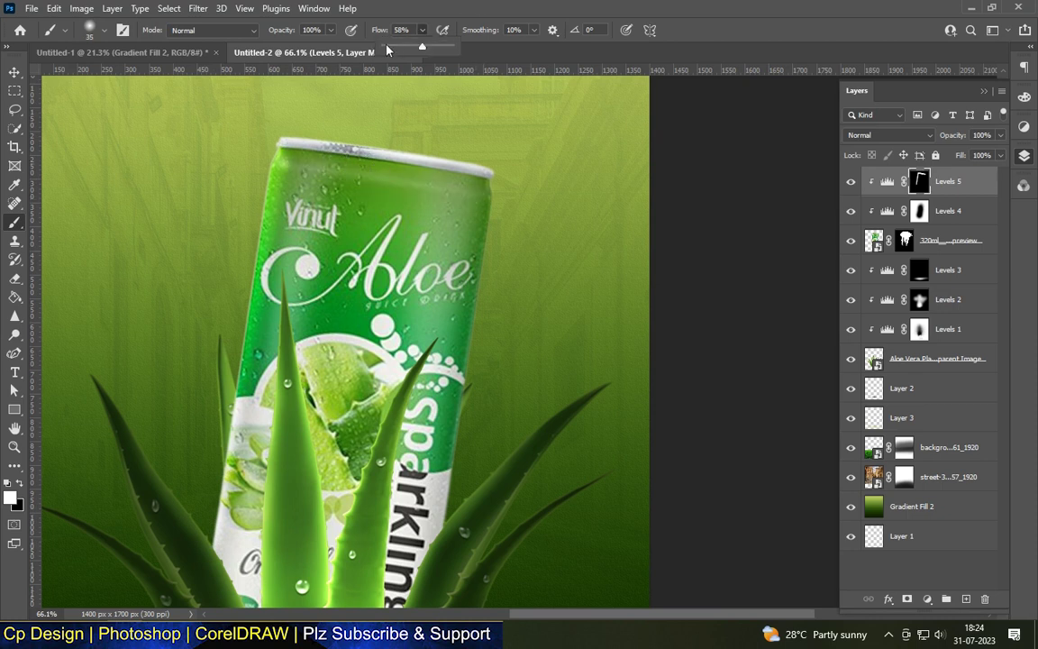
{"action": "left_click", "coordinate": [432, 176]}
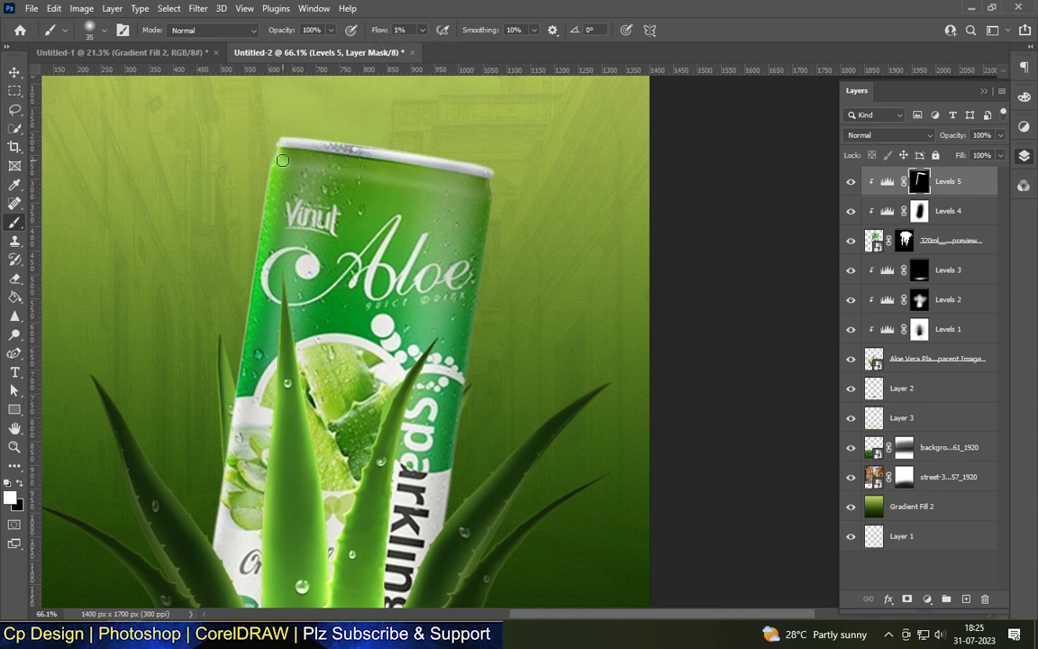
{"action": "scroll", "coordinate": [400, 153], "scroll_direction": "down", "scroll_amount": 3}
{"action": "scroll", "coordinate": [489, 123], "scroll_direction": "up", "scroll_amount": 3}
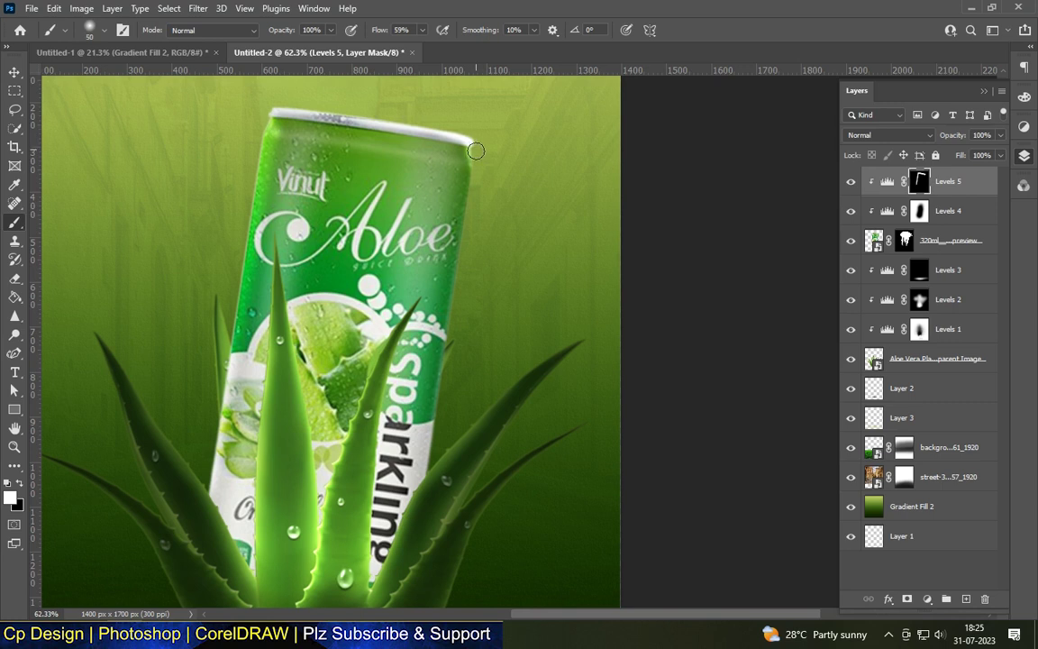
{"action": "scroll", "coordinate": [443, 441], "scroll_direction": "down", "scroll_amount": 2}
{"action": "scroll", "coordinate": [577, 353], "scroll_direction": "down", "scroll_amount": 1}
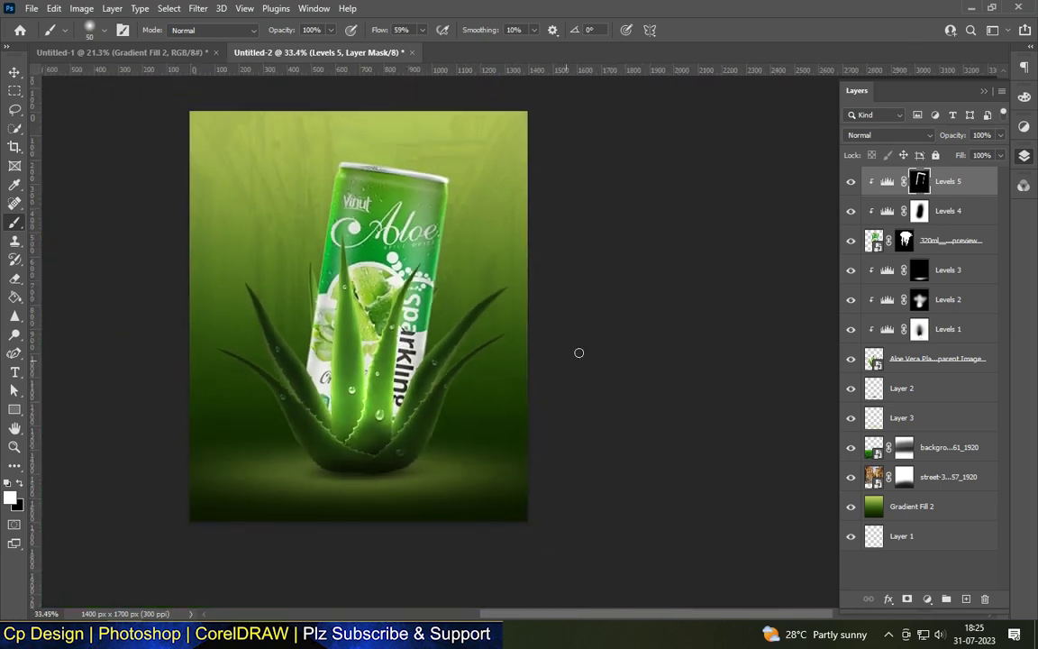
{"action": "scroll", "coordinate": [415, 380], "scroll_direction": "up", "scroll_amount": 3}
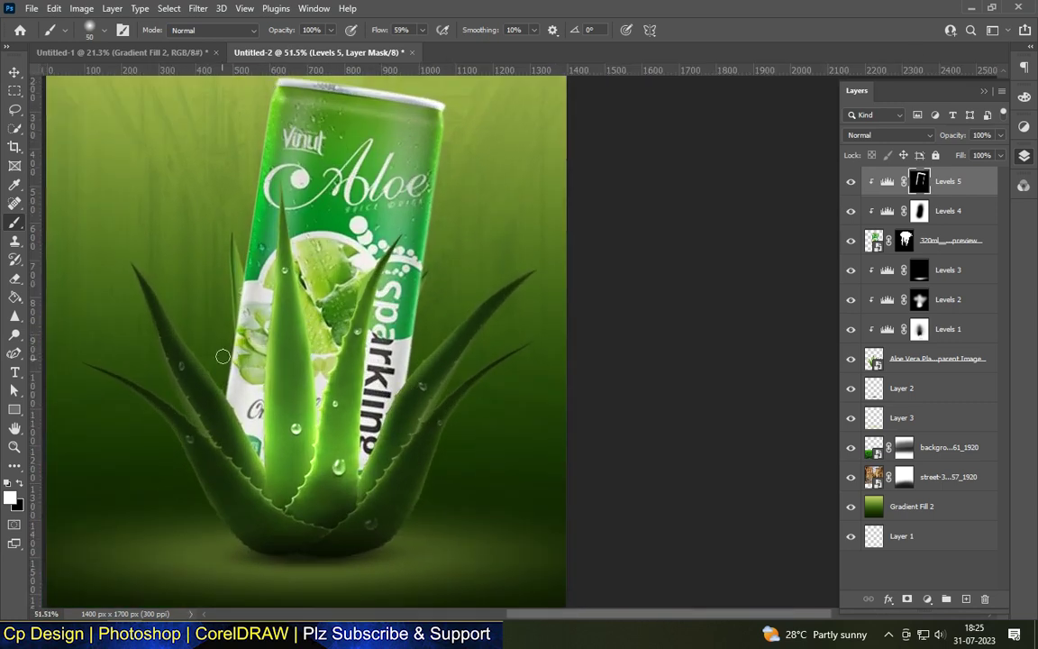
{"action": "scroll", "coordinate": [290, 76], "scroll_direction": "up", "scroll_amount": 2}
{"action": "scroll", "coordinate": [290, 77], "scroll_direction": "up", "scroll_amount": 1}
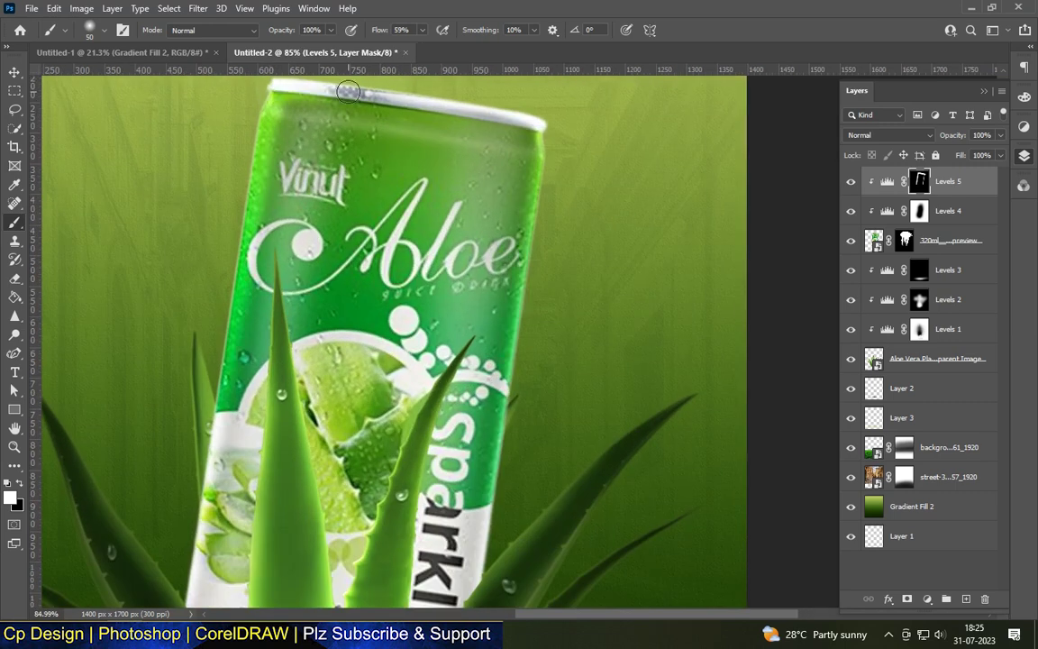
{"action": "scroll", "coordinate": [417, 246], "scroll_direction": "down", "scroll_amount": 2}
{"action": "scroll", "coordinate": [417, 246], "scroll_direction": "up", "scroll_amount": 1}
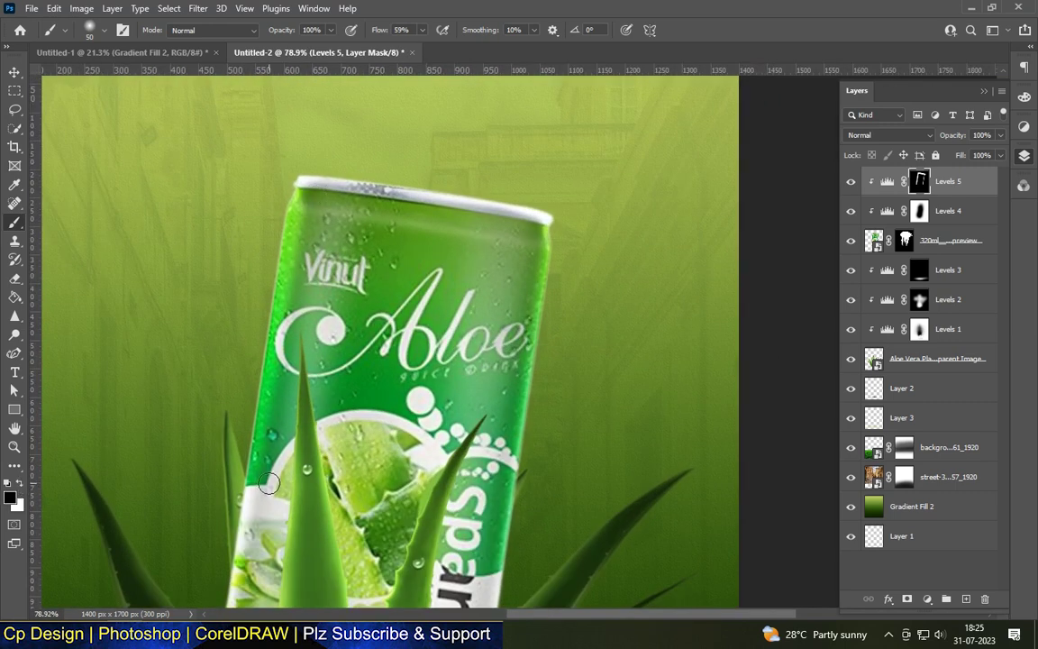
{"action": "scroll", "coordinate": [263, 477], "scroll_direction": "down", "scroll_amount": 2}
{"action": "scroll", "coordinate": [427, 149], "scroll_direction": "down", "scroll_amount": 2}
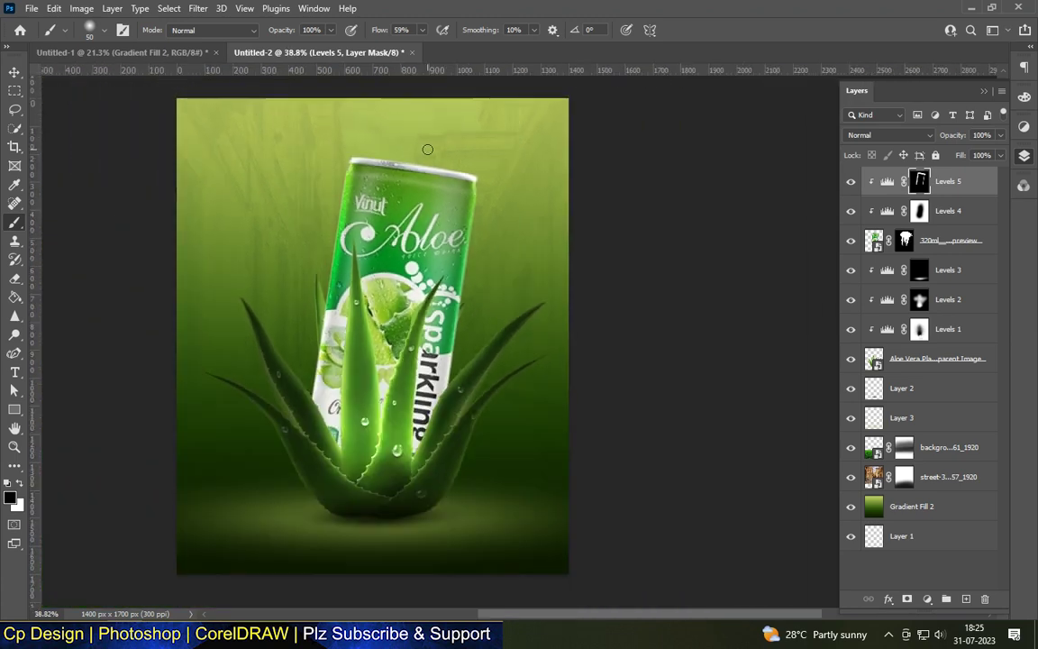
{"action": "scroll", "coordinate": [348, 227], "scroll_direction": "up", "scroll_amount": 2}
{"action": "left_click_drag", "start_coordinate": [421, 29], "coordinate": [402, 46]}
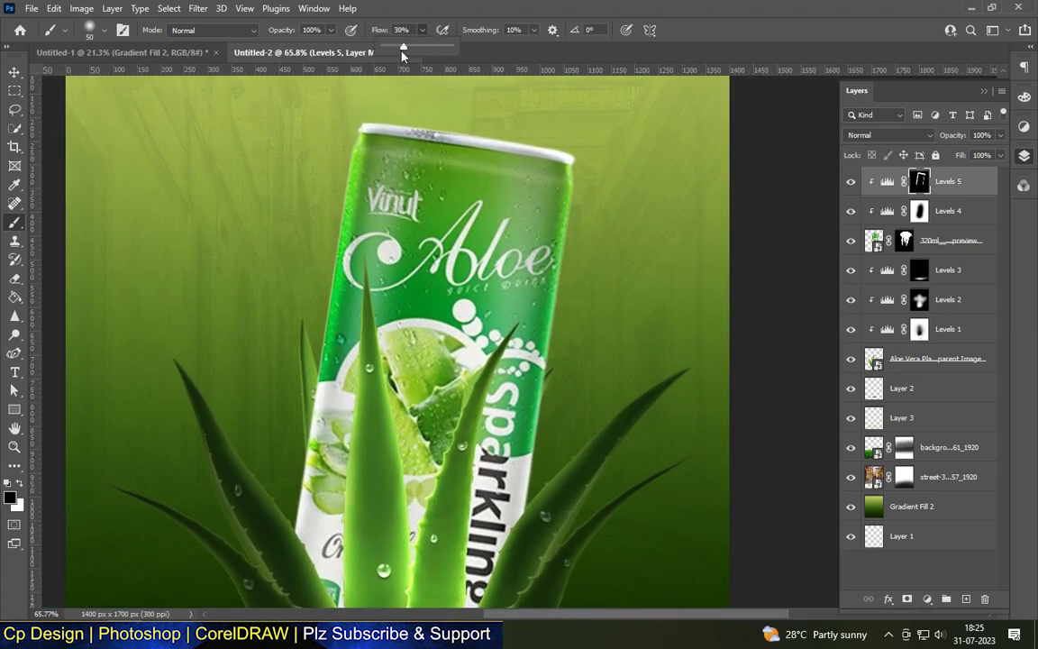
{"action": "key", "text": "bracketright"}
{"action": "key", "text": "bracketright"}
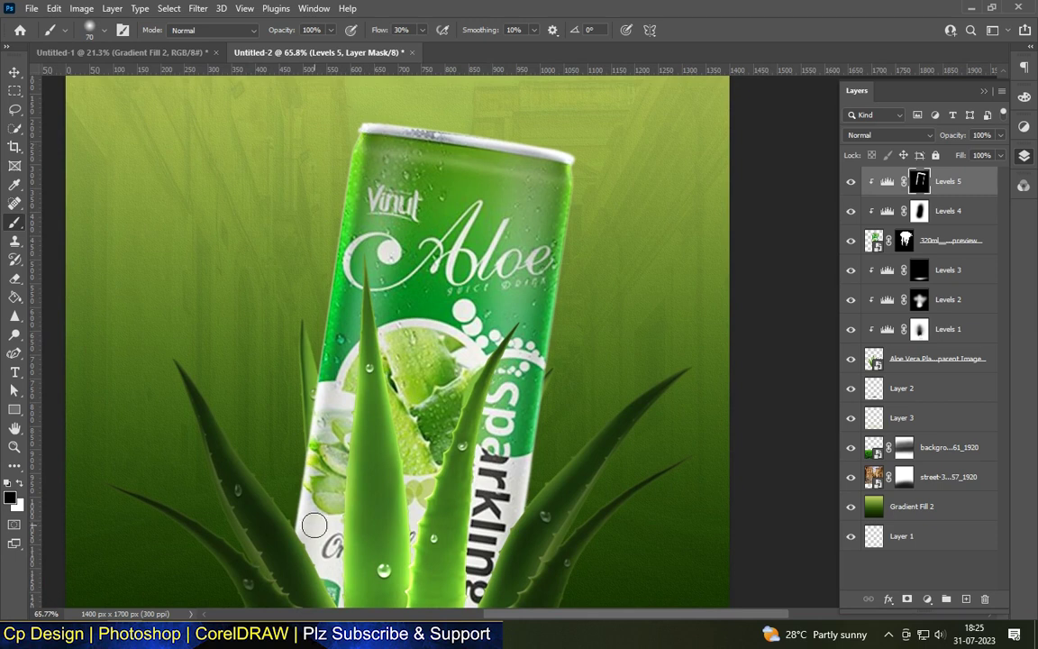
{"action": "scroll", "coordinate": [535, 83], "scroll_direction": "down", "scroll_amount": 3}
{"action": "scroll", "coordinate": [476, 194], "scroll_direction": "up", "scroll_amount": 2}
{"action": "scroll", "coordinate": [476, 195], "scroll_direction": "up", "scroll_amount": 1}
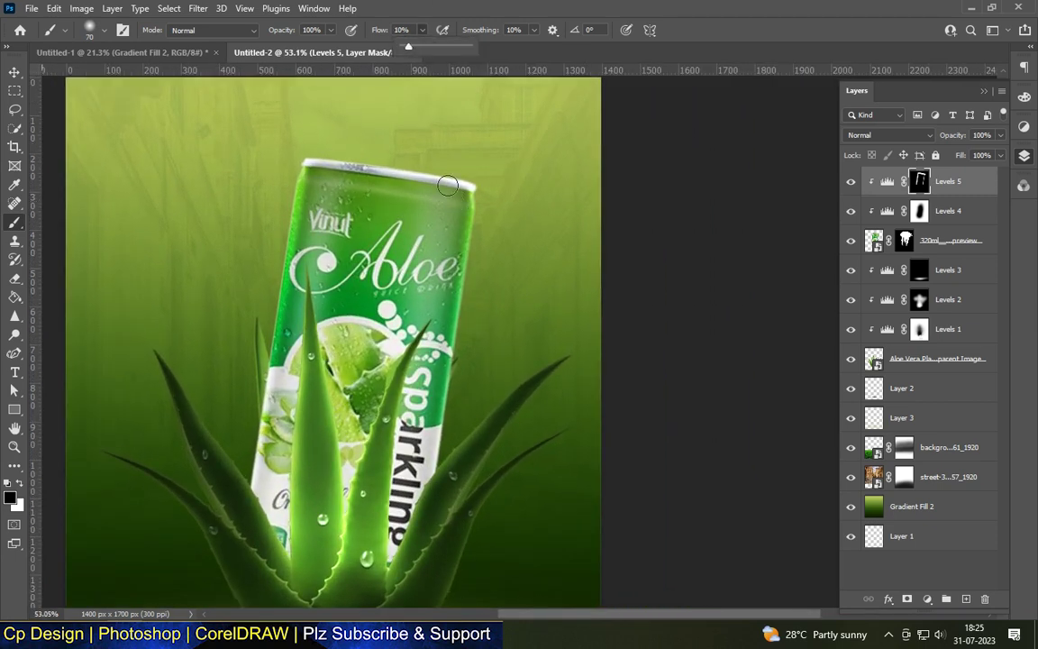
{"action": "key", "text": "bracketright"}
{"action": "key", "text": "bracketright"}
{"action": "key", "text": "bracketright"}
{"action": "key", "text": "bracketright"}
{"action": "key", "text": "bracketright"}
{"action": "key", "text": "bracketright"}
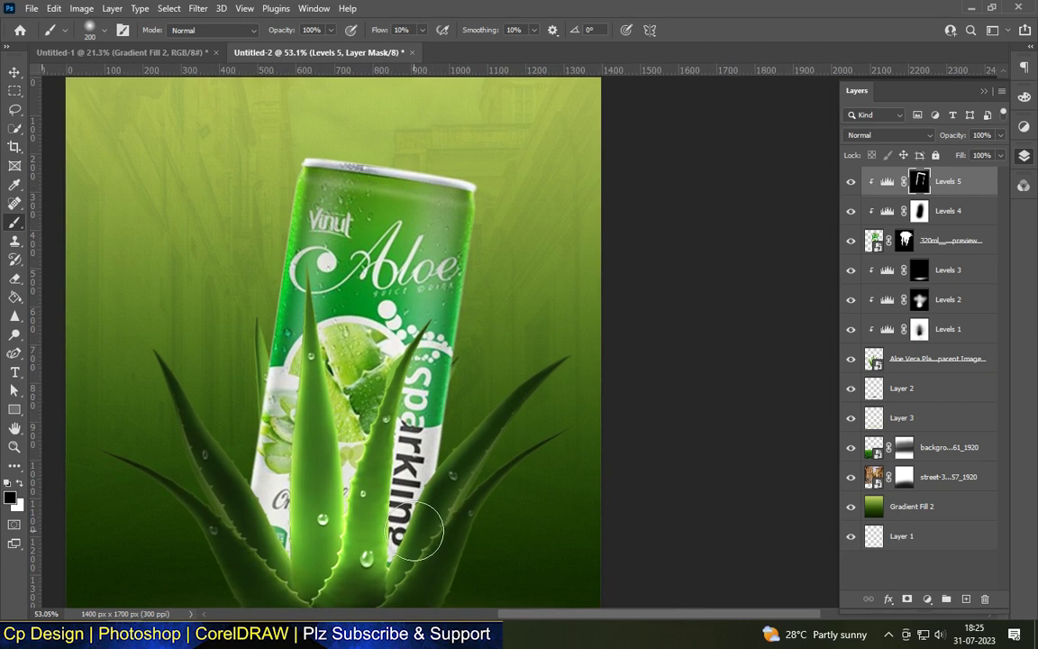
{"action": "left_click_drag", "start_coordinate": [261, 486], "coordinate": [250, 410]}
{"action": "key", "text": "x"}
{"action": "left_click_drag", "start_coordinate": [464, 198], "coordinate": [407, 522]}
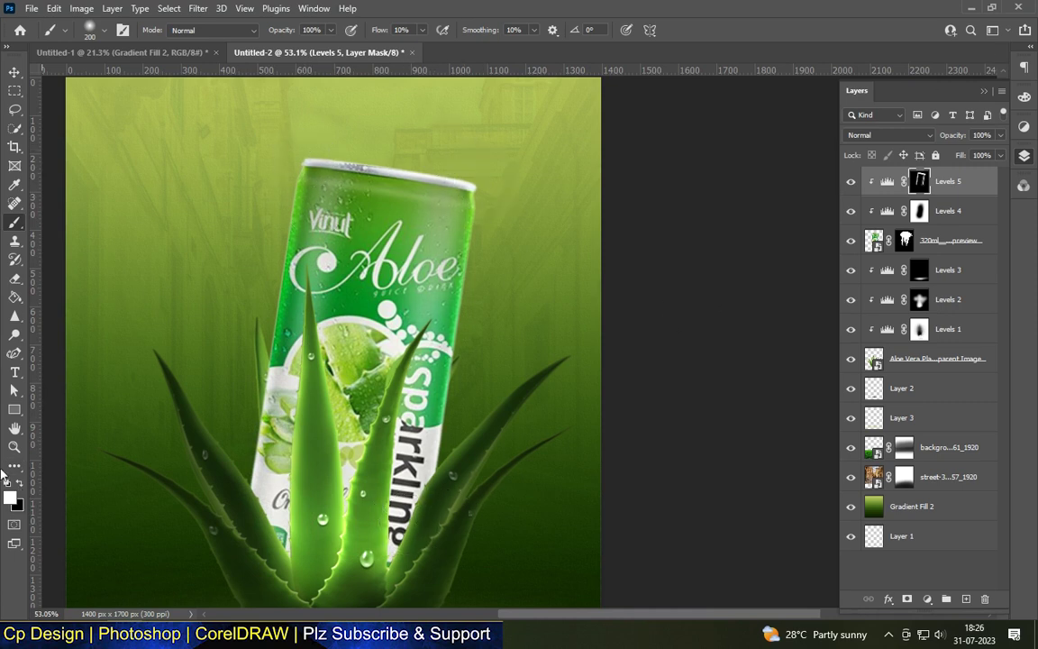
- Reset the brush to 70 px painting white, then return to the Move tool
{"action": "left_click", "coordinate": [422, 31]}
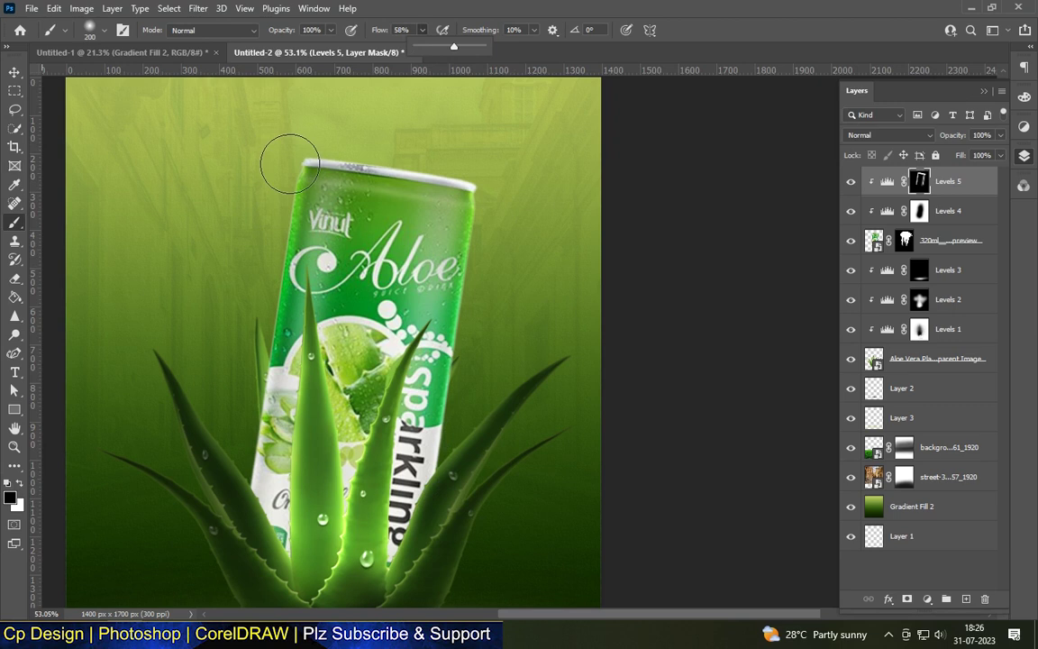
{"action": "key", "text": "bracketleft"}
{"action": "key", "text": "bracketleft"}
{"action": "key", "text": "bracketleft"}
{"action": "left_click", "coordinate": [21, 485]}
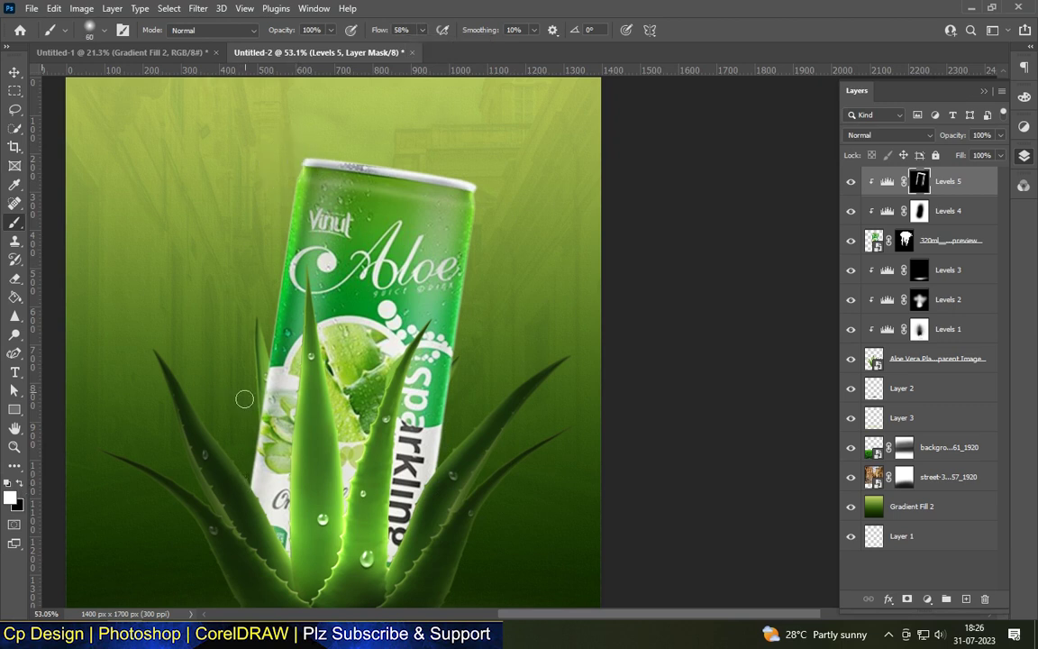
{"action": "scroll", "coordinate": [393, 158], "scroll_direction": "down", "scroll_amount": 5}
{"action": "scroll", "coordinate": [357, 195], "scroll_direction": "up", "scroll_amount": 5}
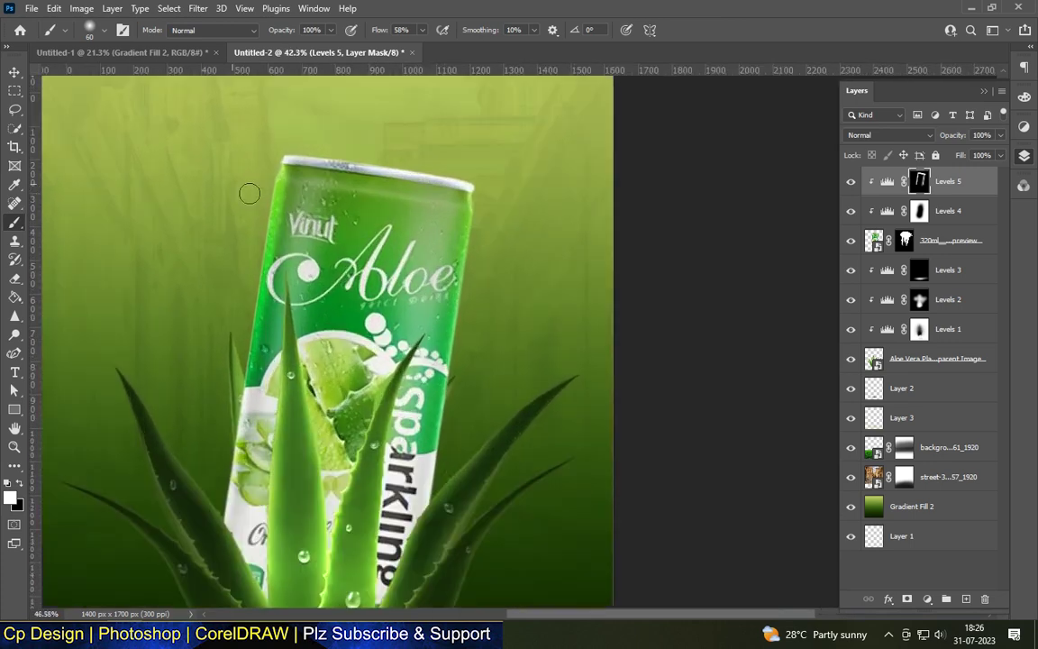
{"action": "left_click", "coordinate": [422, 29]}
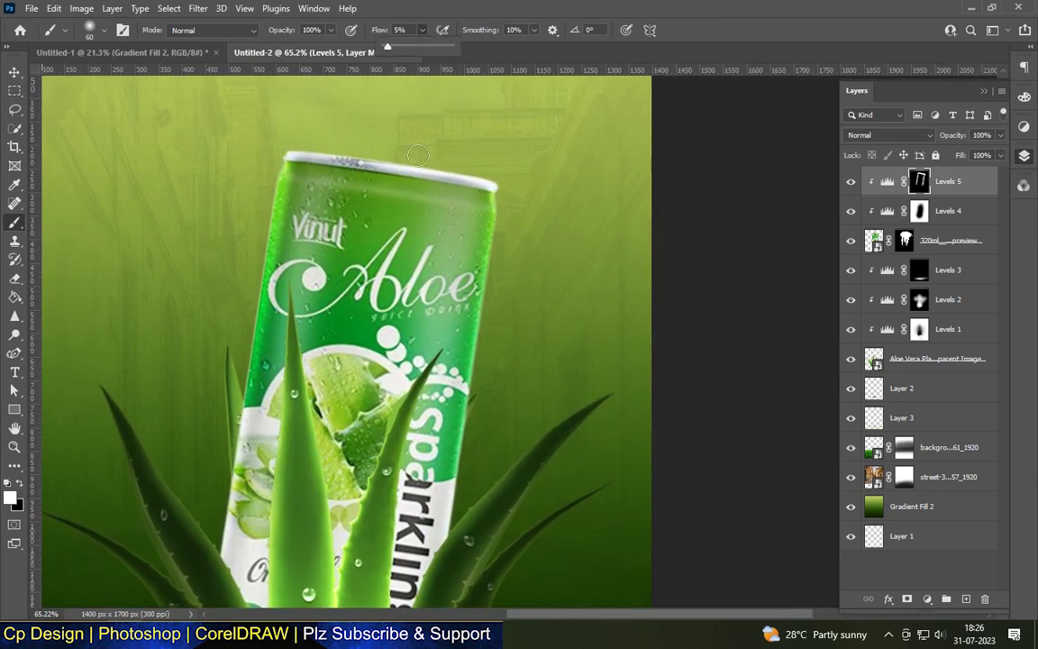
{"action": "key", "text": "bracketright"}
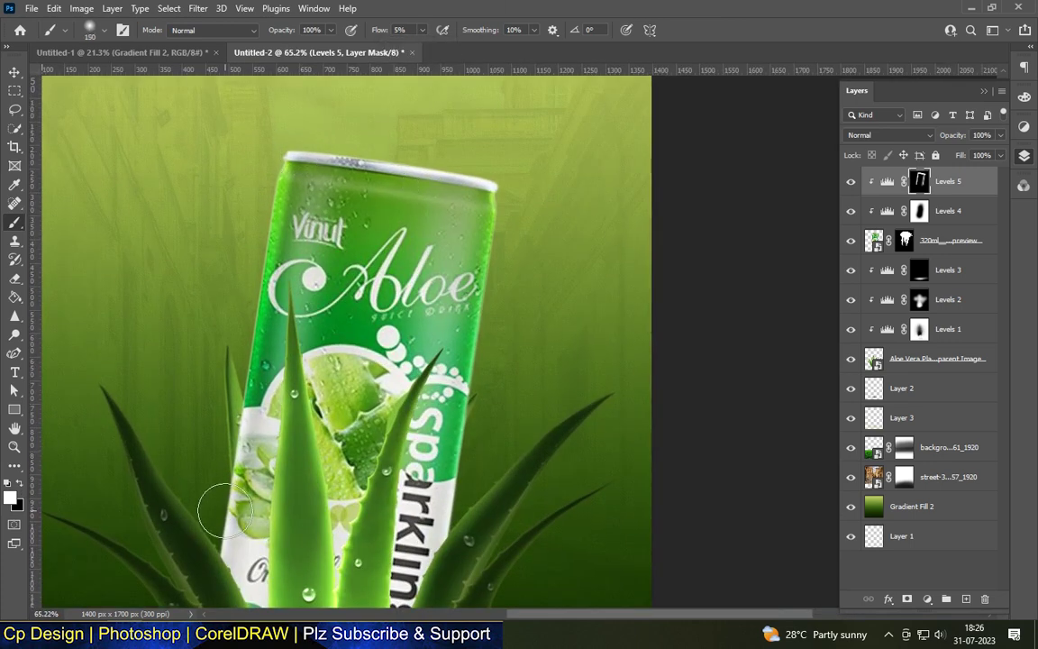
{"action": "scroll", "coordinate": [254, 199], "scroll_direction": "down", "scroll_amount": 3}
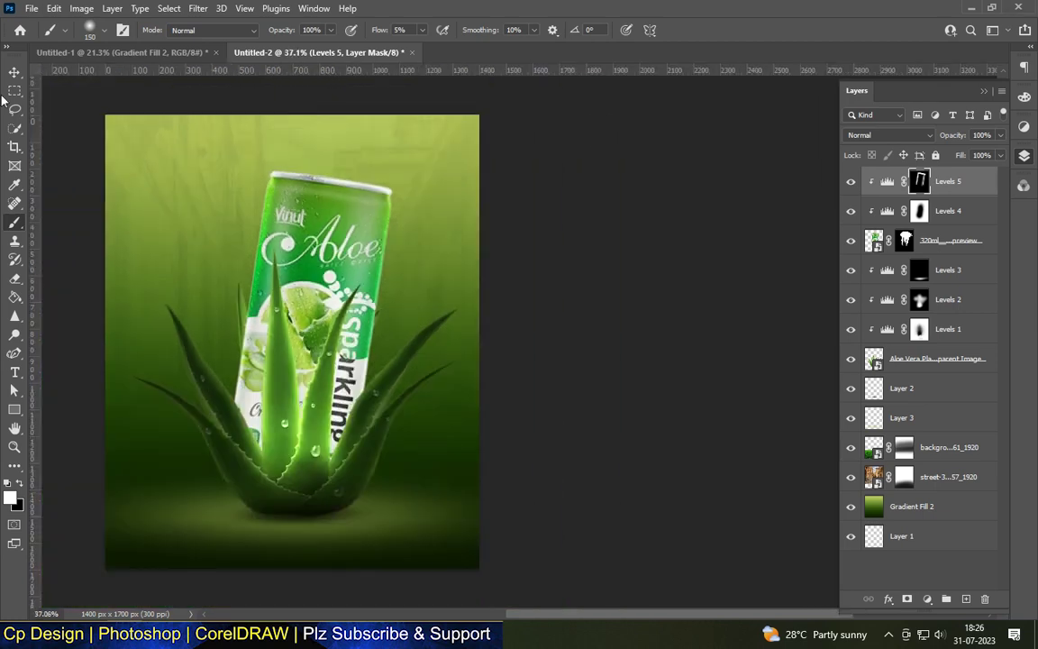
{"action": "left_click", "coordinate": [14, 72]}
{"action": "scroll", "coordinate": [305, 270], "scroll_direction": "down", "scroll_amount": 3}
{"action": "scroll", "coordinate": [585, 309], "scroll_direction": "up", "scroll_amount": 2}
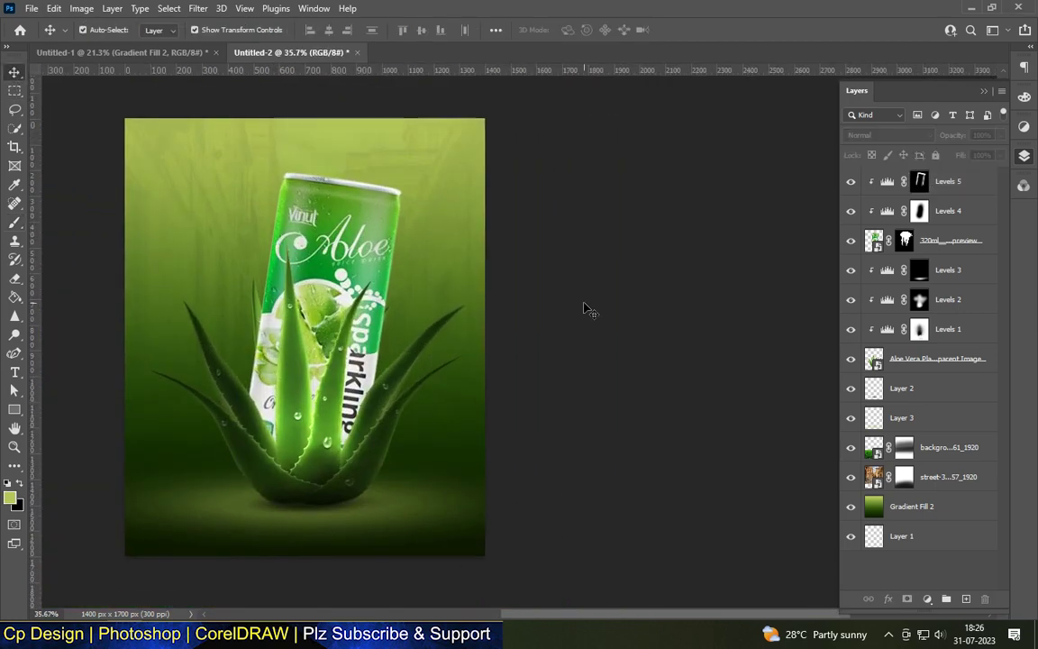
- Move the bubbles photo below the can, position it in the poster, and blend it in Multiply
{"action": "left_click_drag", "start_coordinate": [901, 181], "coordinate": [881, 501]}
{"action": "left_click_drag", "start_coordinate": [370, 499], "coordinate": [331, 418]}
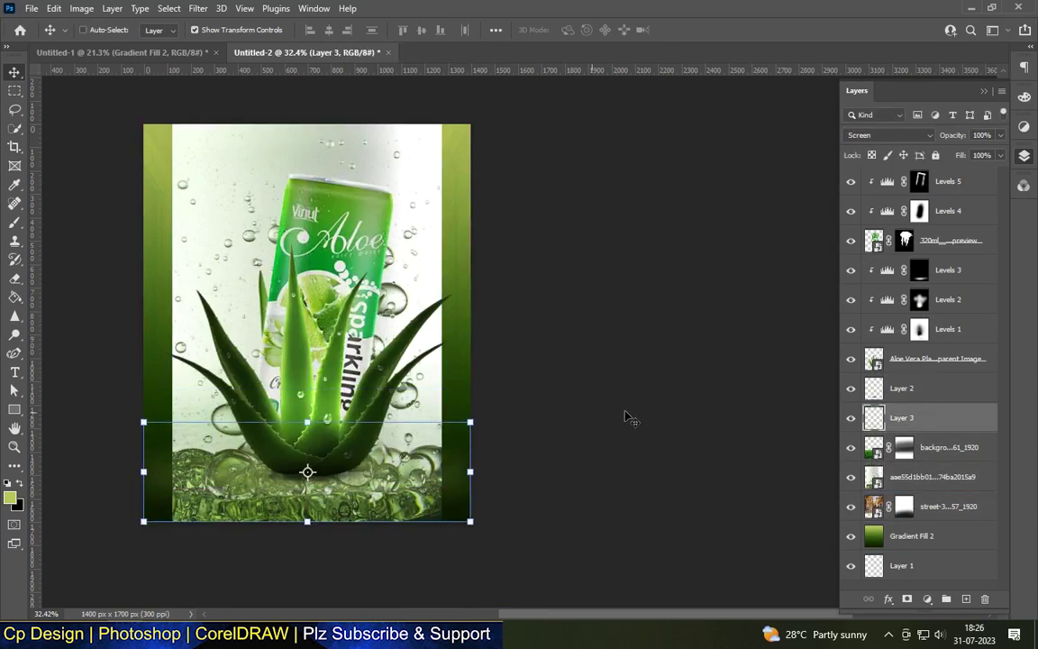
{"action": "left_click_drag", "start_coordinate": [397, 137], "coordinate": [378, 148]}
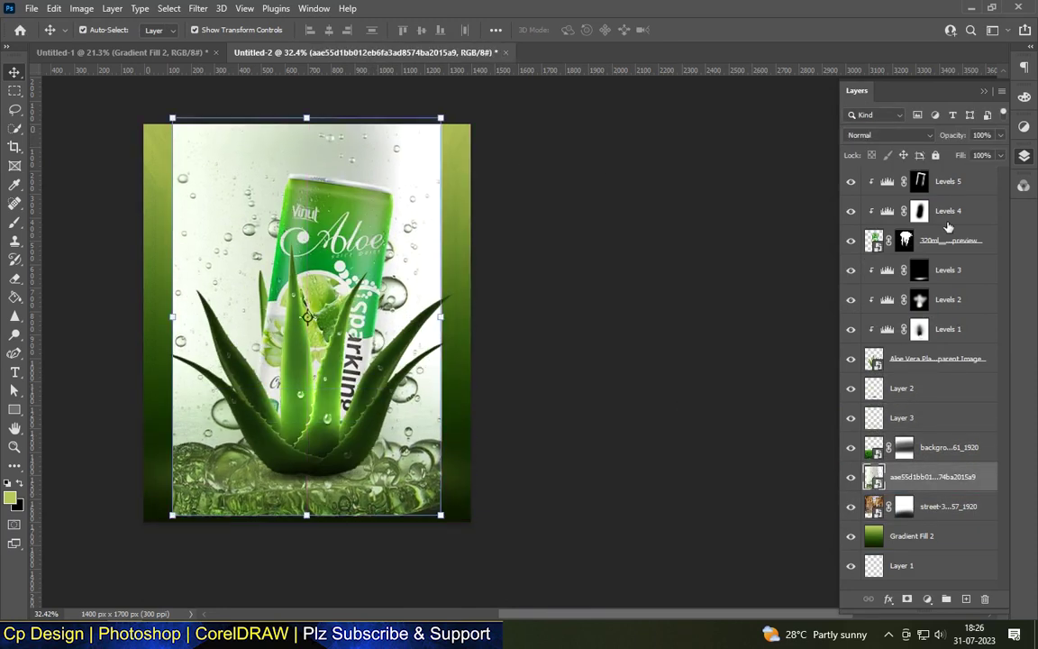
{"action": "left_click", "coordinate": [901, 135]}
{"action": "left_click", "coordinate": [864, 191]}
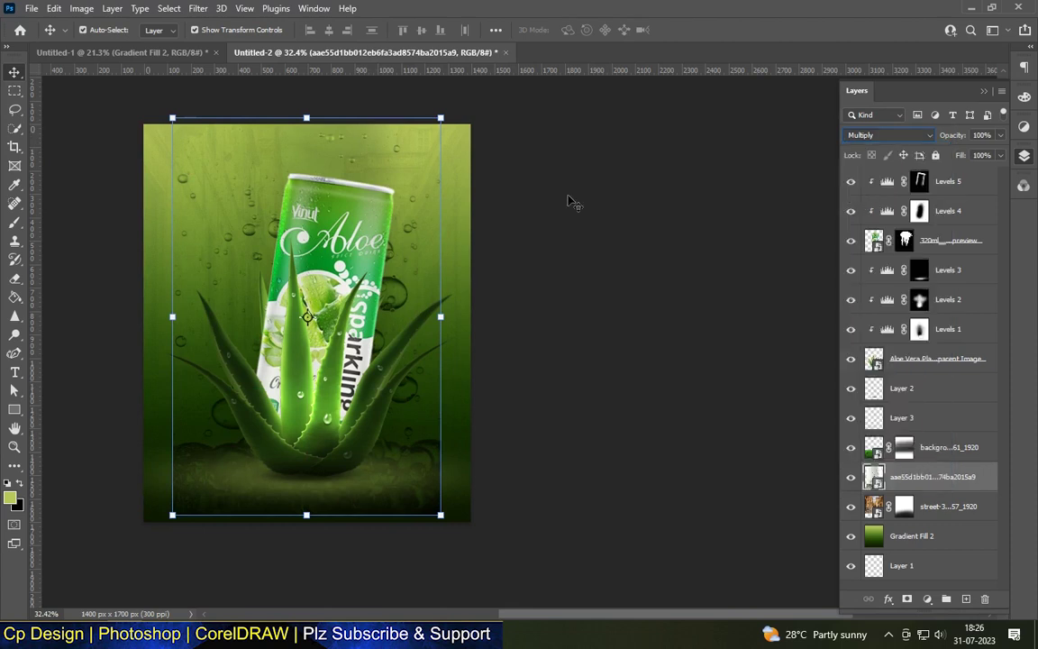
{"action": "scroll", "coordinate": [340, 255], "scroll_direction": "up", "scroll_amount": 3}
{"action": "scroll", "coordinate": [341, 255], "scroll_direction": "down", "scroll_amount": 3}
- Add an inverted mask and paint bubbles back left of the can (800 brush, 42% flow)
{"action": "left_click", "coordinate": [878, 482]}
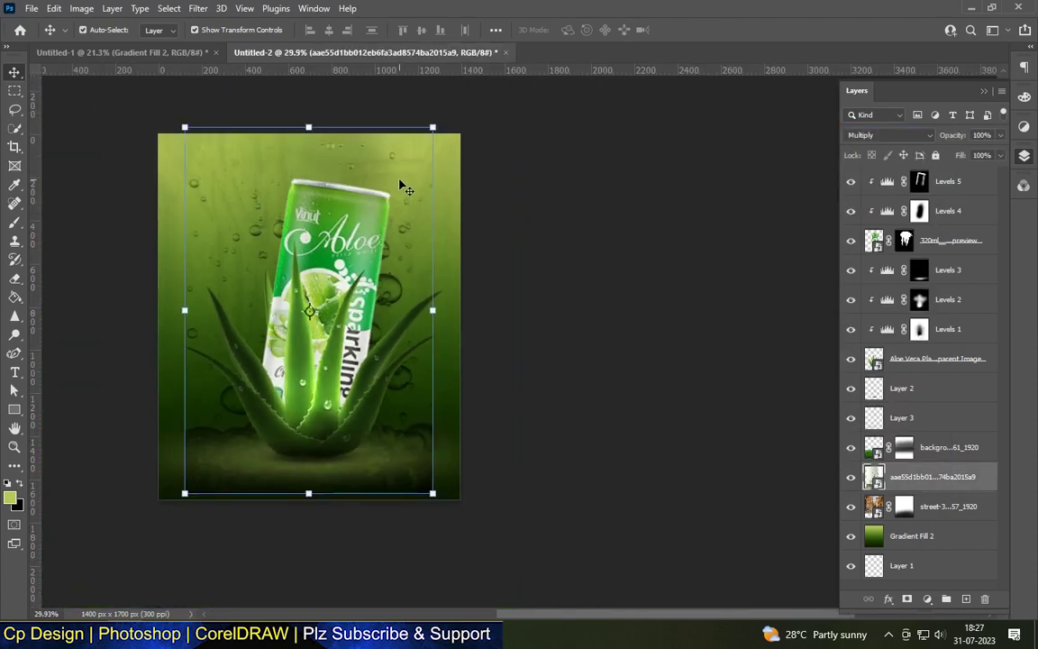
{"action": "left_click", "coordinate": [923, 600]}
{"action": "key", "text": "ctrl+i"}
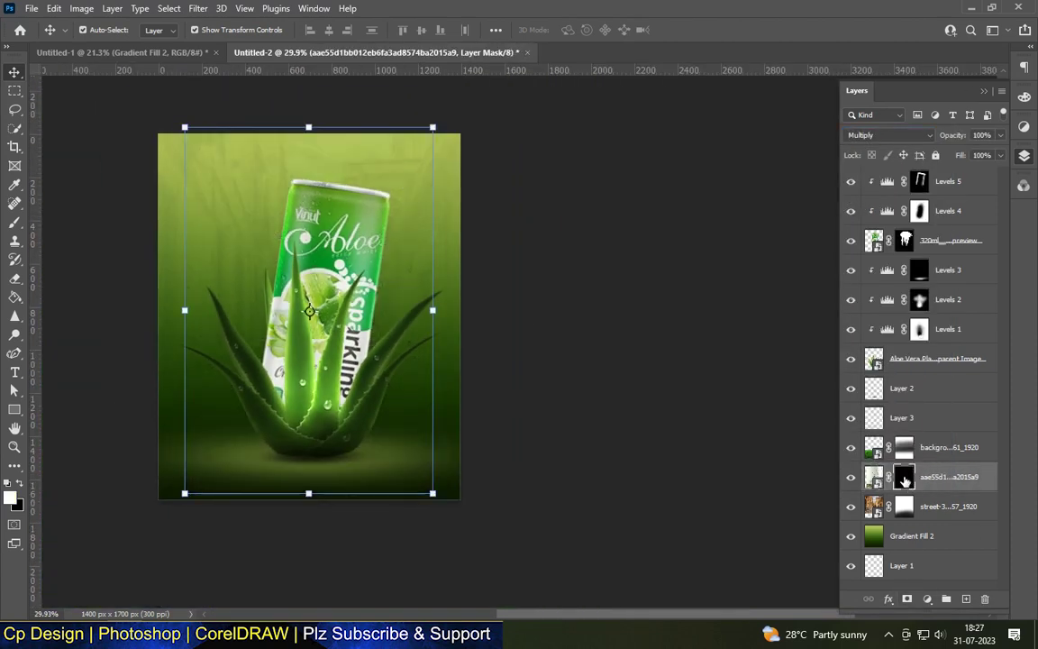
{"action": "left_click", "coordinate": [15, 222]}
{"action": "key", "text": "bracketright"}
{"action": "key", "text": "bracketright"}
{"action": "key", "text": "bracketright"}
{"action": "left_click_drag", "start_coordinate": [422, 29], "coordinate": [446, 45]}
{"action": "left_click_drag", "start_coordinate": [342, 160], "coordinate": [297, 211]}
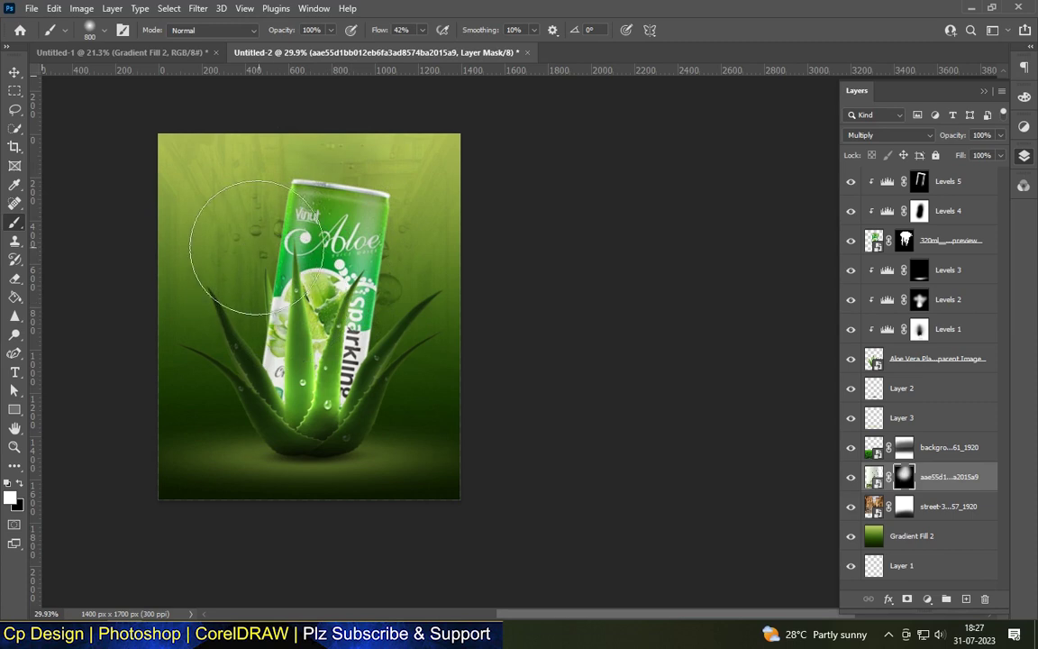
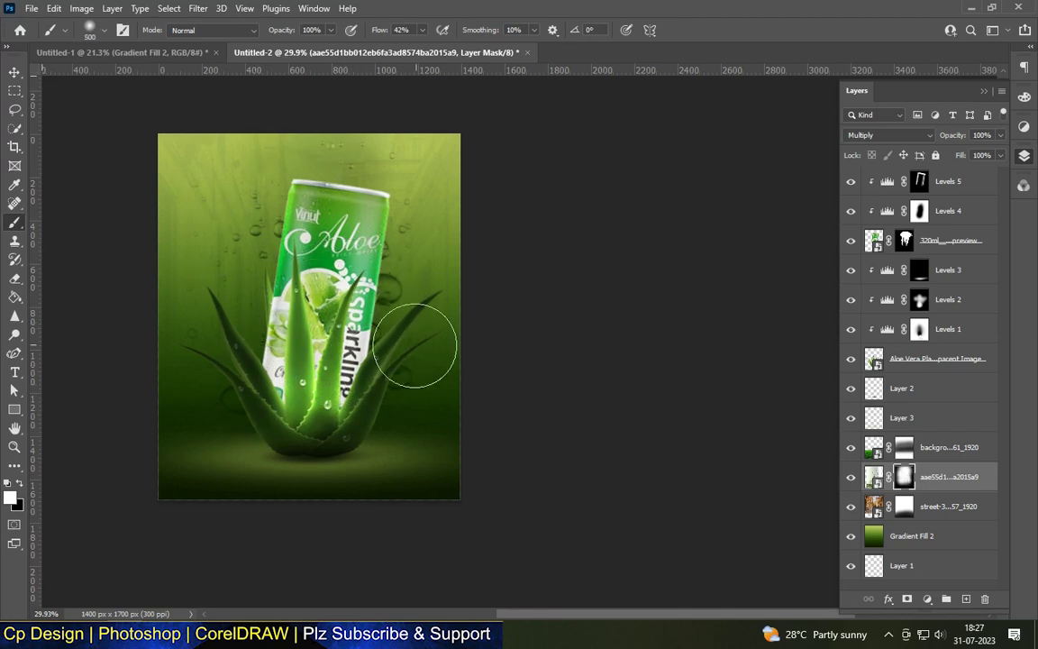
- Paint the background layer's mask in black beside the plant and in the lower-left corner
{"action": "scroll", "coordinate": [328, 304], "scroll_direction": "up", "scroll_amount": 1}
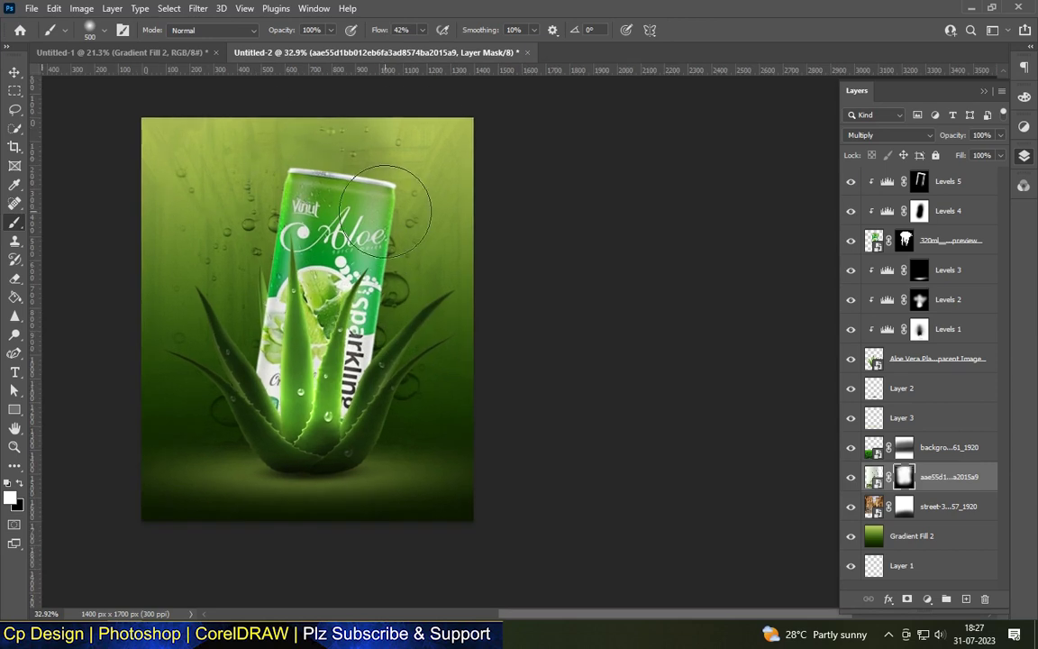
{"action": "key", "text": "x"}
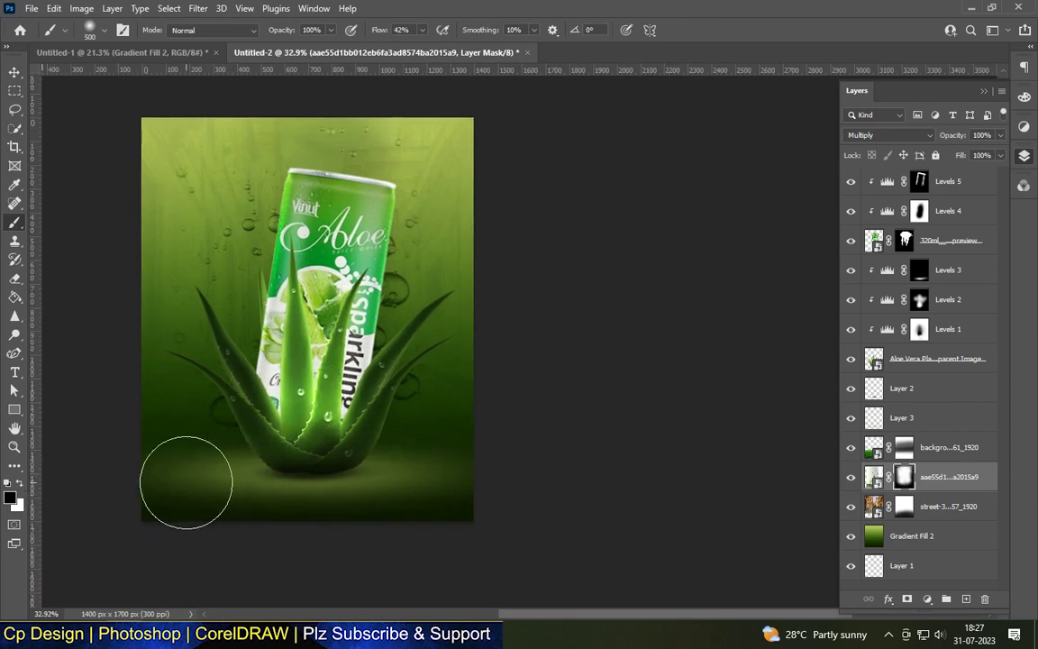
{"action": "scroll", "coordinate": [347, 126], "scroll_direction": "up", "scroll_amount": 2}
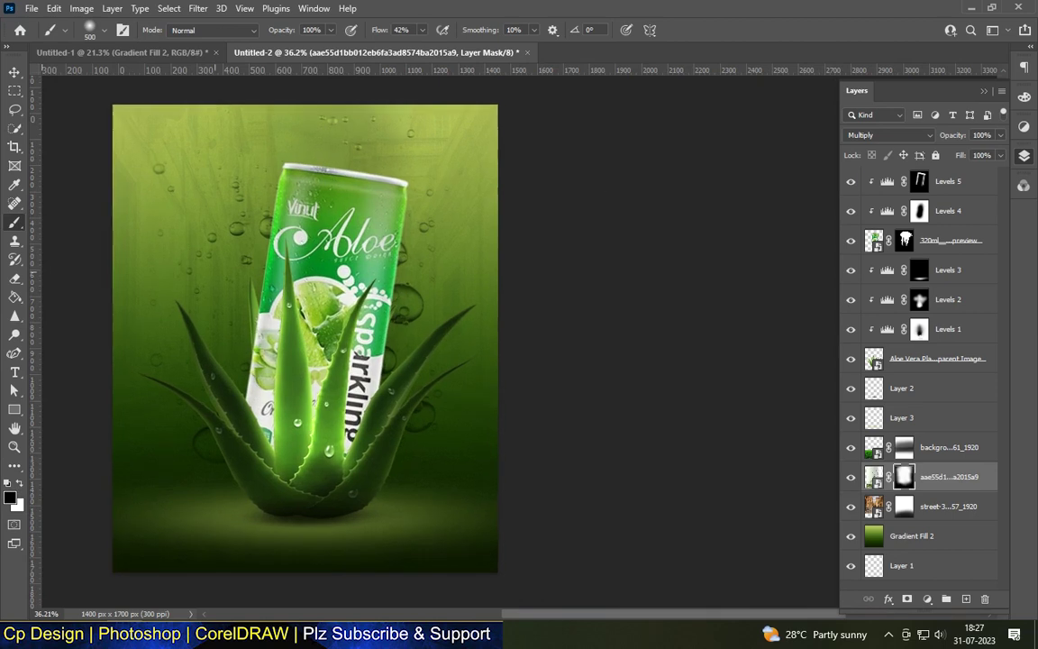
{"action": "scroll", "coordinate": [214, 273], "scroll_direction": "up", "scroll_amount": 5}
{"action": "scroll", "coordinate": [215, 272], "scroll_direction": "down", "scroll_amount": 2}
{"action": "scroll", "coordinate": [215, 273], "scroll_direction": "down", "scroll_amount": 2}
{"action": "key", "text": "v"}
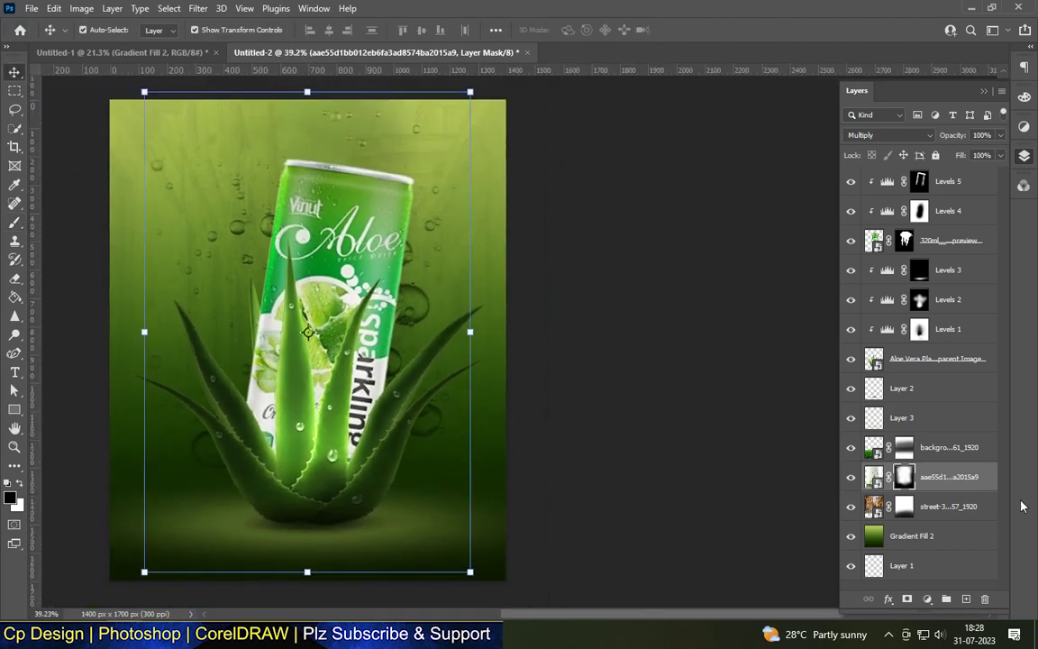
{"action": "left_click", "coordinate": [81, 9]}
{"action": "mouse_move", "coordinate": [104, 46]}
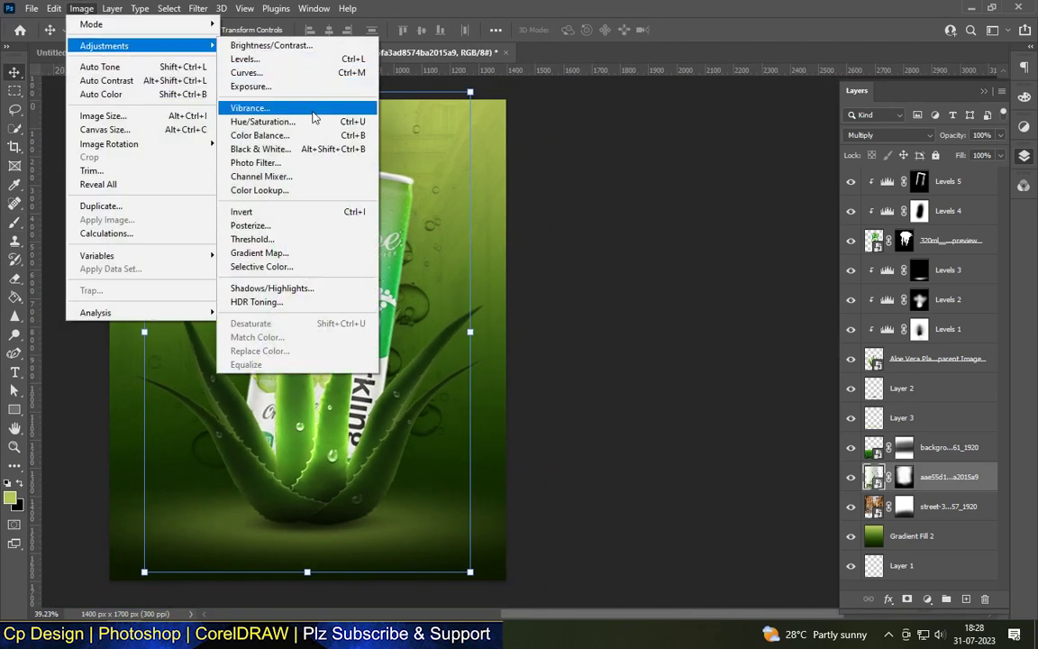
- Apply Levels to the background photo, raising the output black level to soften its darks
{"action": "left_click", "coordinate": [244, 58]}
{"action": "mouse_move", "coordinate": [566, 264]}
{"action": "left_mouse_down"}
{"action": "mouse_move", "coordinate": [476, 279]}
{"action": "mouse_move", "coordinate": [663, 297]}
{"action": "left_mouse_up"}
{"action": "left_click_drag", "start_coordinate": [388, 269], "coordinate": [382, 271]}
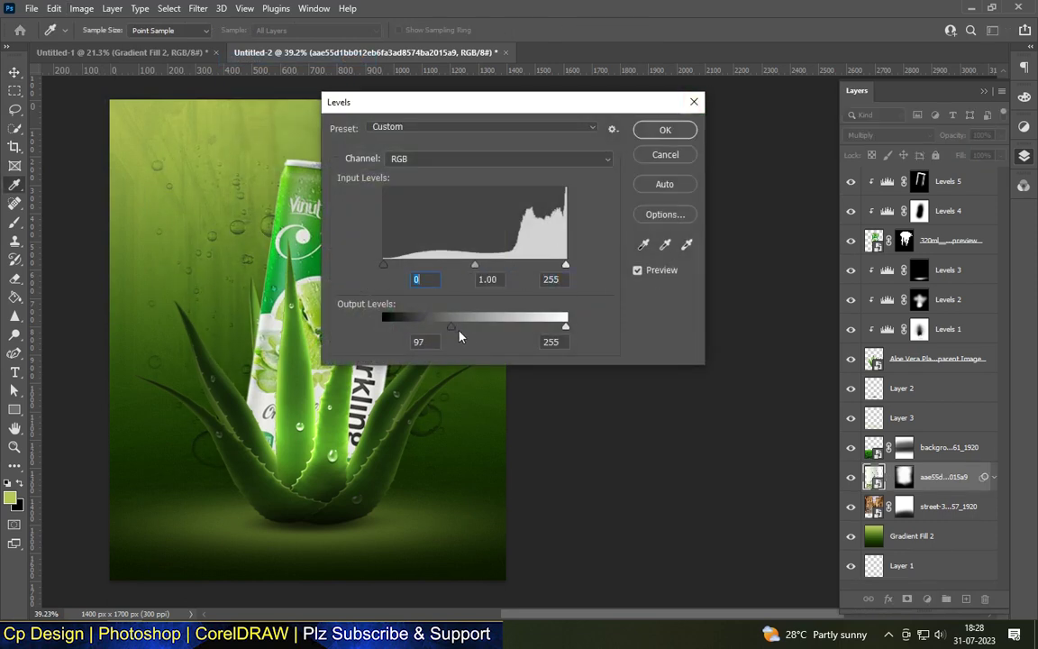
{"action": "left_click_drag", "start_coordinate": [452, 335], "coordinate": [453, 334]}
{"action": "left_click_drag", "start_coordinate": [397, 101], "coordinate": [686, 100]}
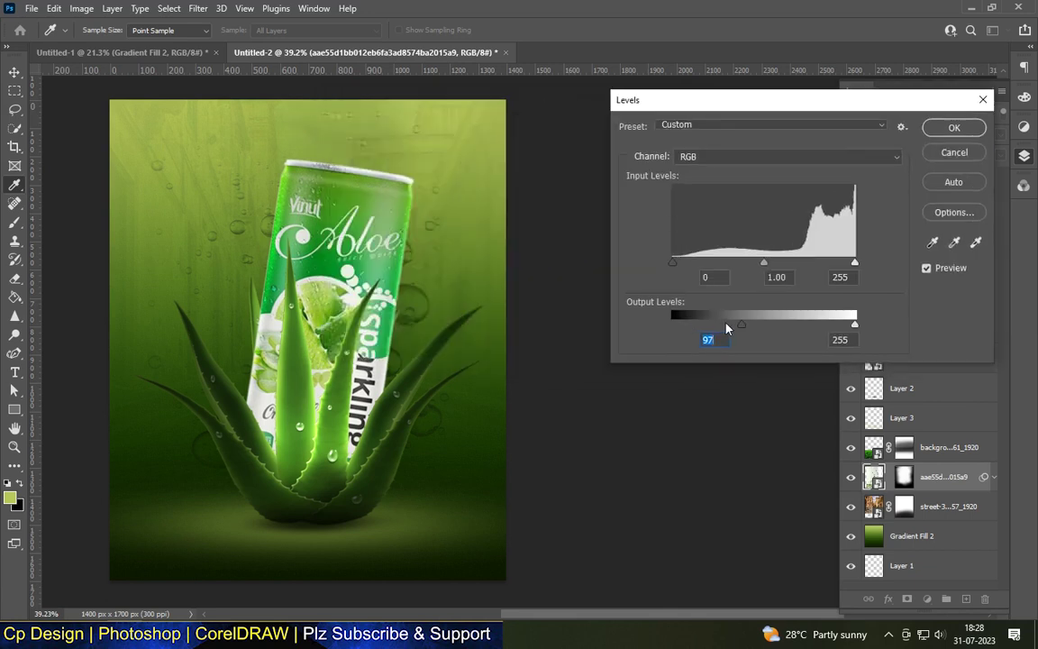
{"action": "left_click_drag", "start_coordinate": [854, 325], "coordinate": [867, 334]}
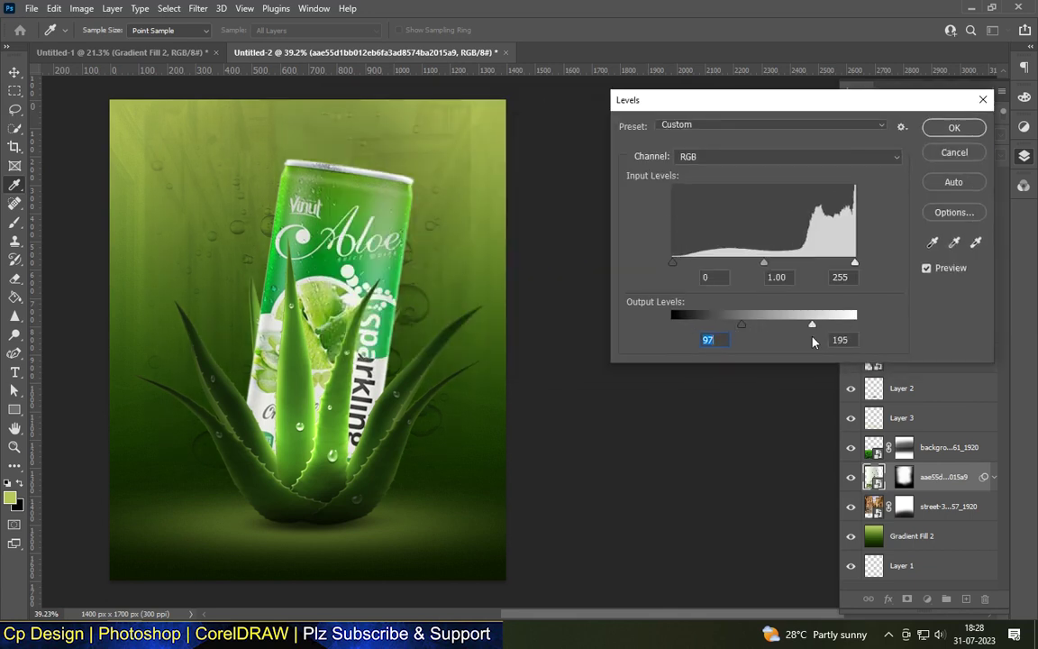
{"action": "left_click_drag", "start_coordinate": [728, 332], "coordinate": [745, 333]}
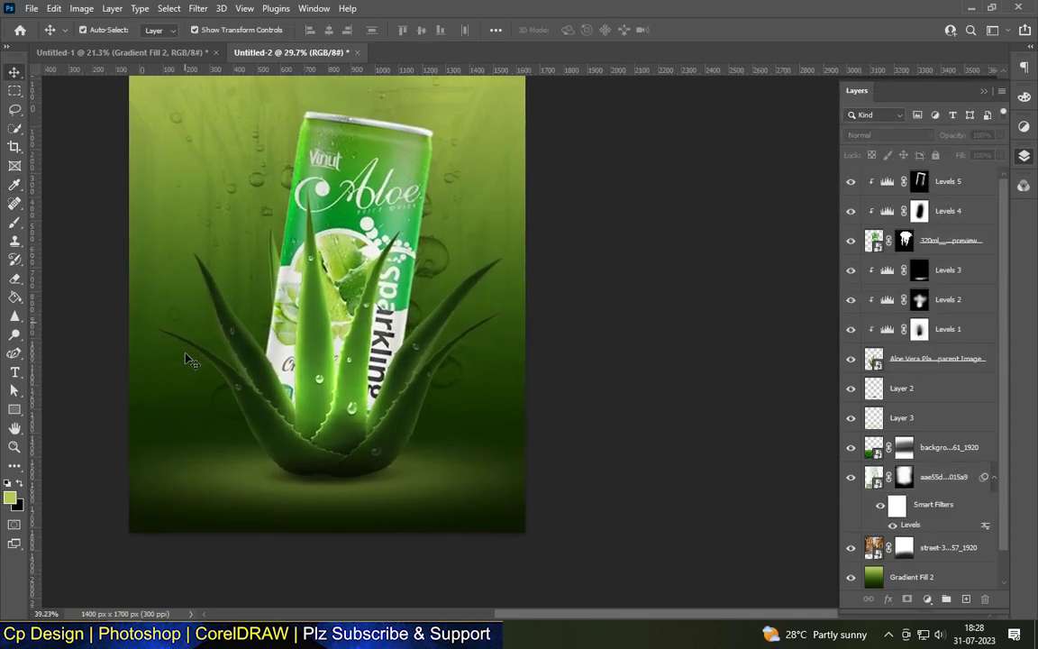
- Free-transform the shadow layer under the plant to be wider on both sides and flatter
{"action": "scroll", "coordinate": [189, 359], "scroll_direction": "up", "scroll_amount": 3}
{"action": "scroll", "coordinate": [503, 486], "scroll_direction": "down", "scroll_amount": 2}
{"action": "left_click", "coordinate": [504, 505]}
{"action": "left_click", "coordinate": [529, 508]}
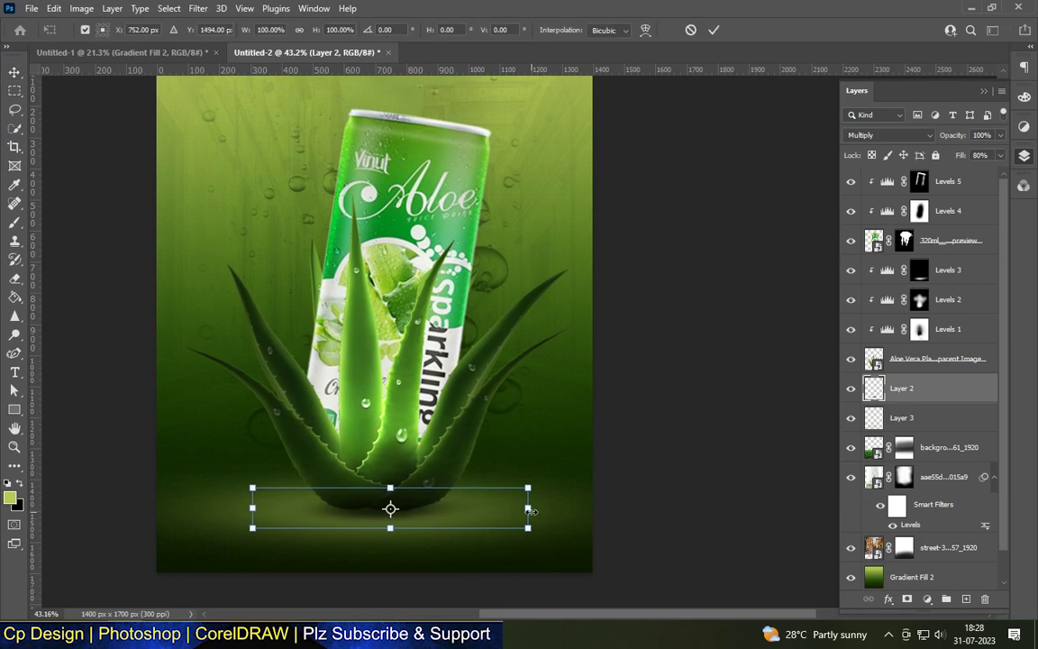
{"action": "left_click_drag", "start_coordinate": [536, 512], "coordinate": [583, 509]}
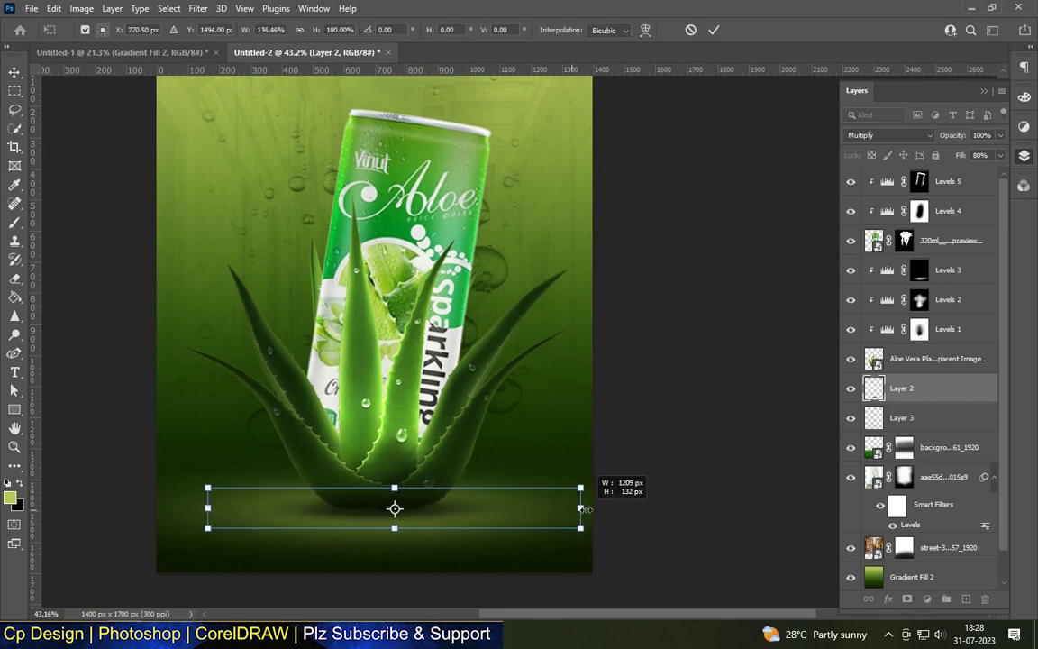
{"action": "left_click_drag", "start_coordinate": [204, 507], "coordinate": [186, 507]}
{"action": "scroll", "coordinate": [388, 504], "scroll_direction": "up", "scroll_amount": 1}
{"action": "left_click_drag", "start_coordinate": [394, 532], "coordinate": [394, 523]}
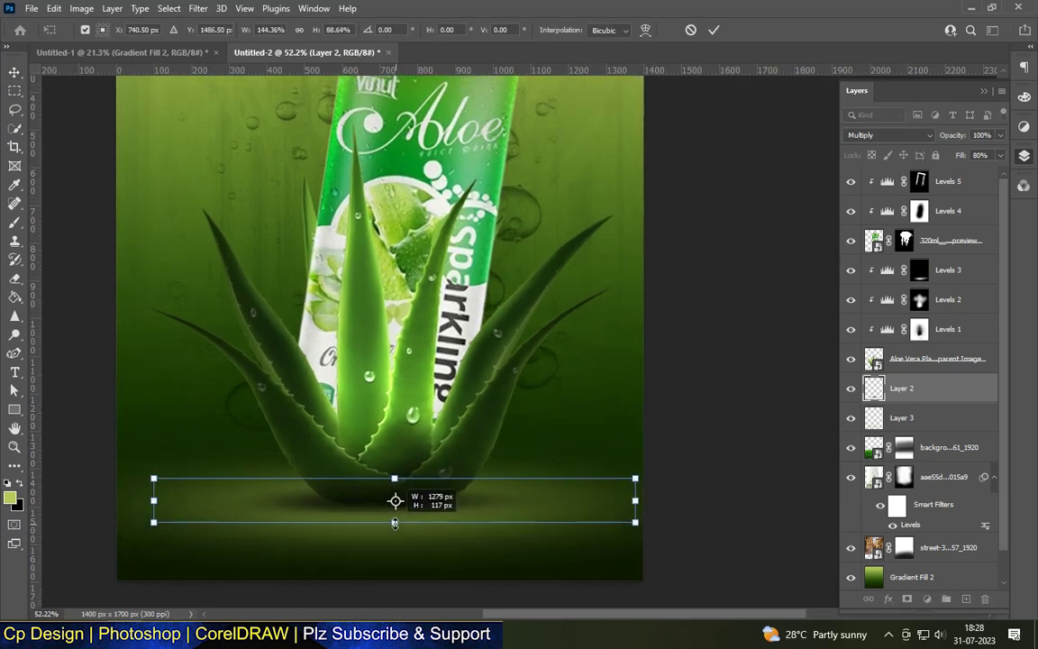
{"action": "left_click_drag", "start_coordinate": [394, 478], "coordinate": [391, 488]}
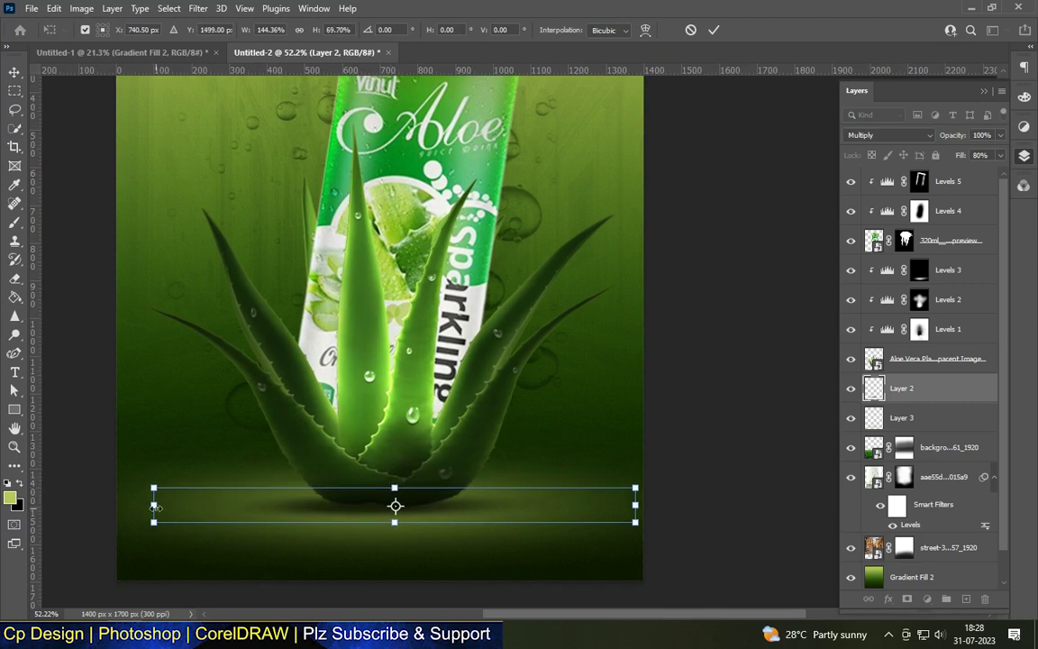
{"action": "scroll", "coordinate": [323, 437], "scroll_direction": "down", "scroll_amount": 2}
{"action": "key", "text": "Return"}
- Move the resized shadow slightly lower beneath the plant
{"action": "left_click_drag", "start_coordinate": [416, 486], "coordinate": [417, 495]}
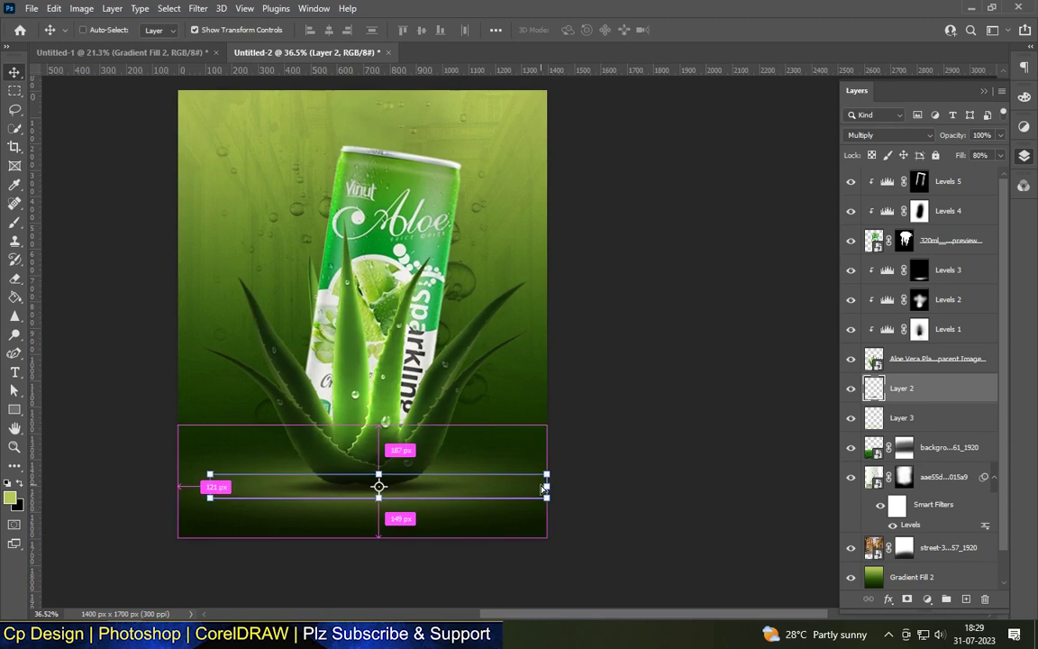
{"action": "left_click", "coordinate": [663, 479]}
{"action": "scroll", "coordinate": [585, 464], "scroll_direction": "down", "scroll_amount": 2}
- Hide the background and shadow layers below the aloe plant, comparing layer visibility
{"action": "scroll", "coordinate": [343, 278], "scroll_direction": "up", "scroll_amount": 1}
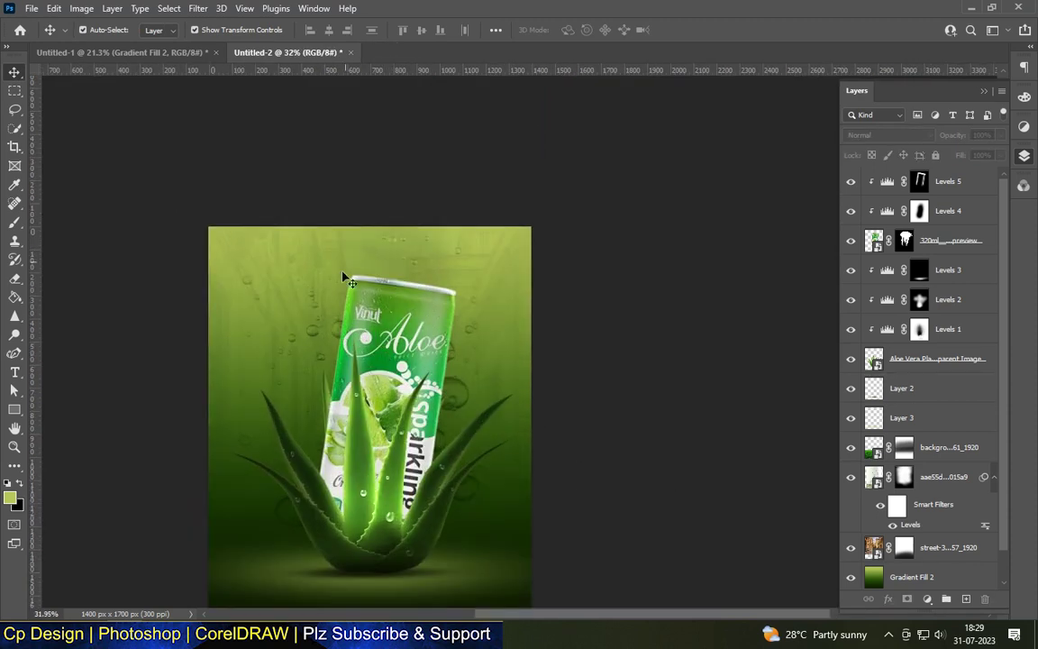
{"action": "scroll", "coordinate": [379, 433], "scroll_direction": "down", "scroll_amount": 1}
{"action": "scroll", "coordinate": [404, 498], "scroll_direction": "up", "scroll_amount": 2}
{"action": "scroll", "coordinate": [405, 494], "scroll_direction": "down", "scroll_amount": 1}
{"action": "scroll", "coordinate": [431, 173], "scroll_direction": "up", "scroll_amount": 1}
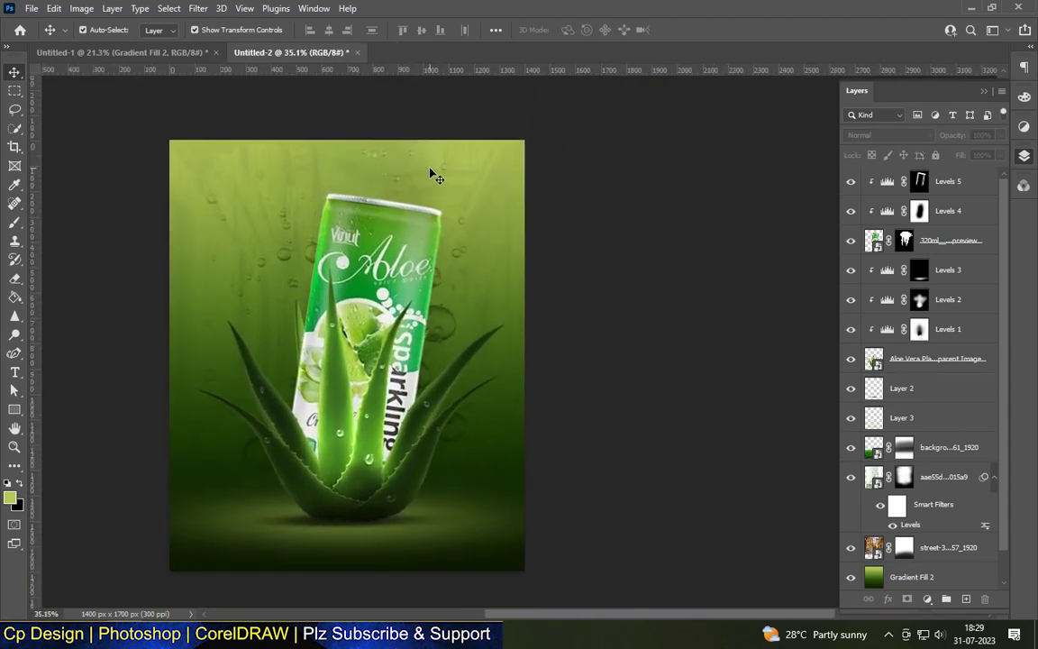
{"action": "scroll", "coordinate": [390, 437], "scroll_direction": "down", "scroll_amount": 2}
{"action": "left_click", "coordinate": [390, 437]}
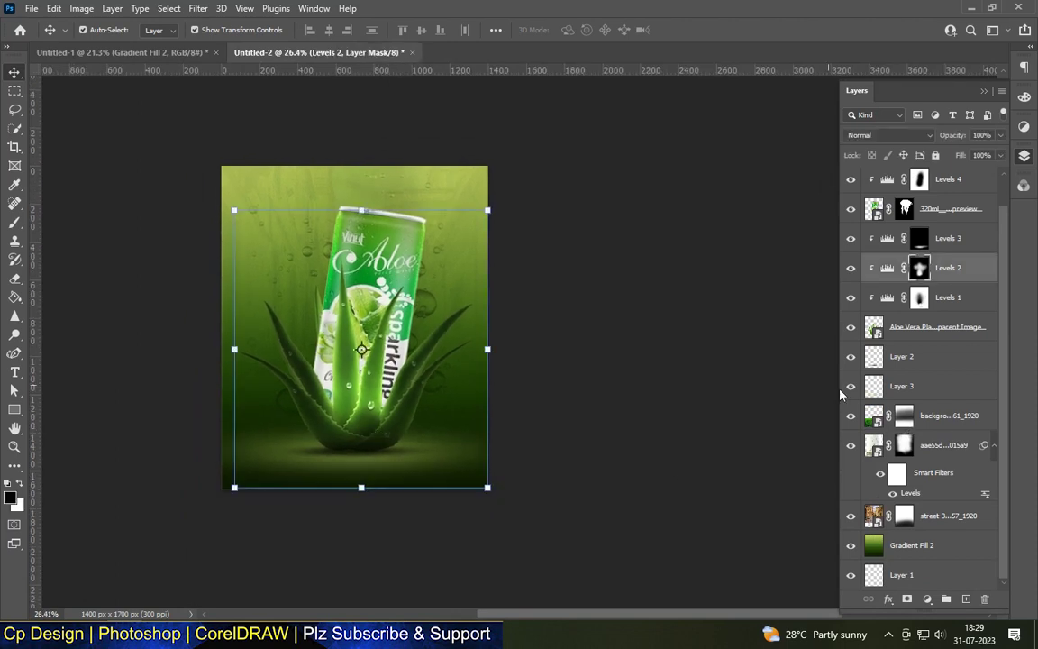
{"action": "scroll", "coordinate": [271, 414], "scroll_direction": "up", "scroll_amount": 3}
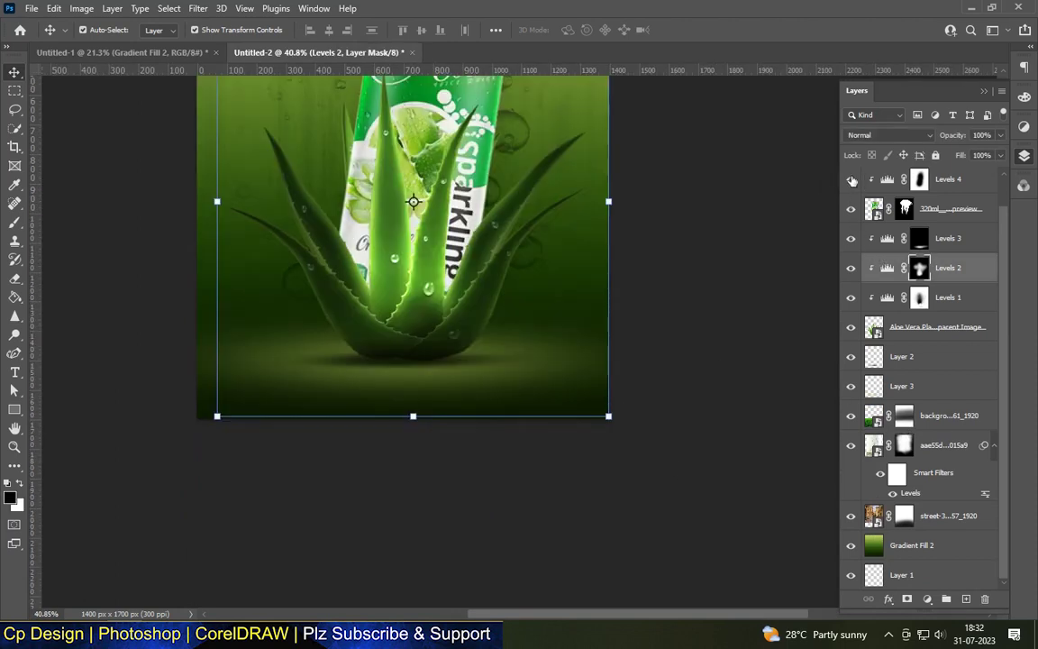
{"action": "left_click", "coordinate": [851, 179]}
{"action": "left_click", "coordinate": [851, 180]}
{"action": "left_click", "coordinate": [851, 209]}
{"action": "left_click", "coordinate": [850, 209]}
{"action": "left_click", "coordinate": [851, 209]}
{"action": "left_click", "coordinate": [850, 209]}
{"action": "left_click_drag", "start_coordinate": [850, 357], "coordinate": [850, 574]}
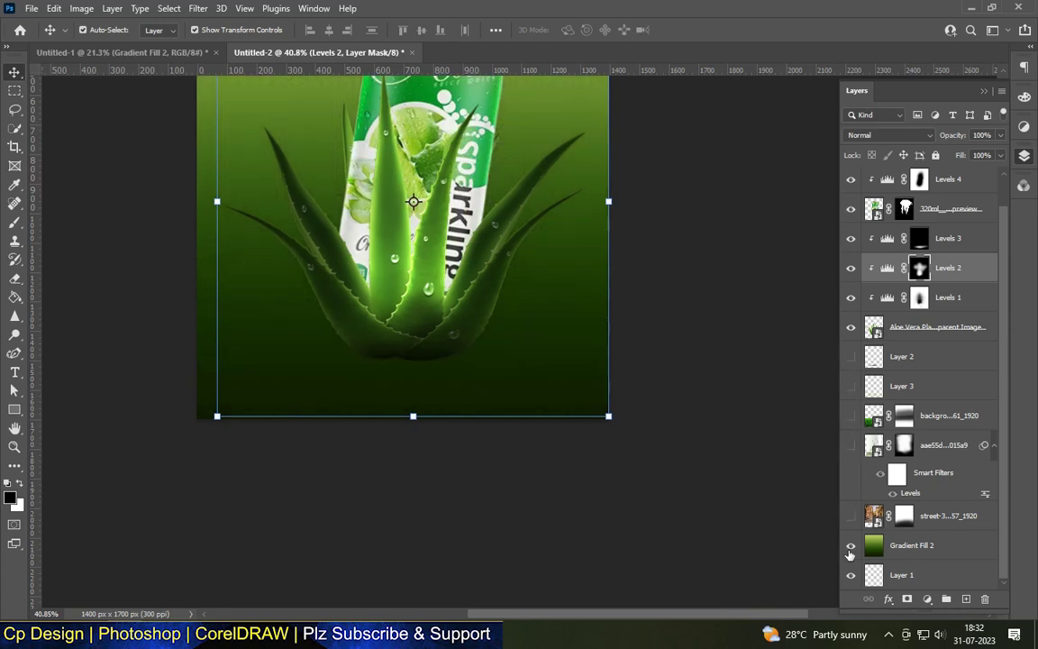
- Hide Levels 4 and the tube, then stamp the visible aloe into a merged Layer 4
{"action": "key", "text": "ctrl+shift+alt+e"}
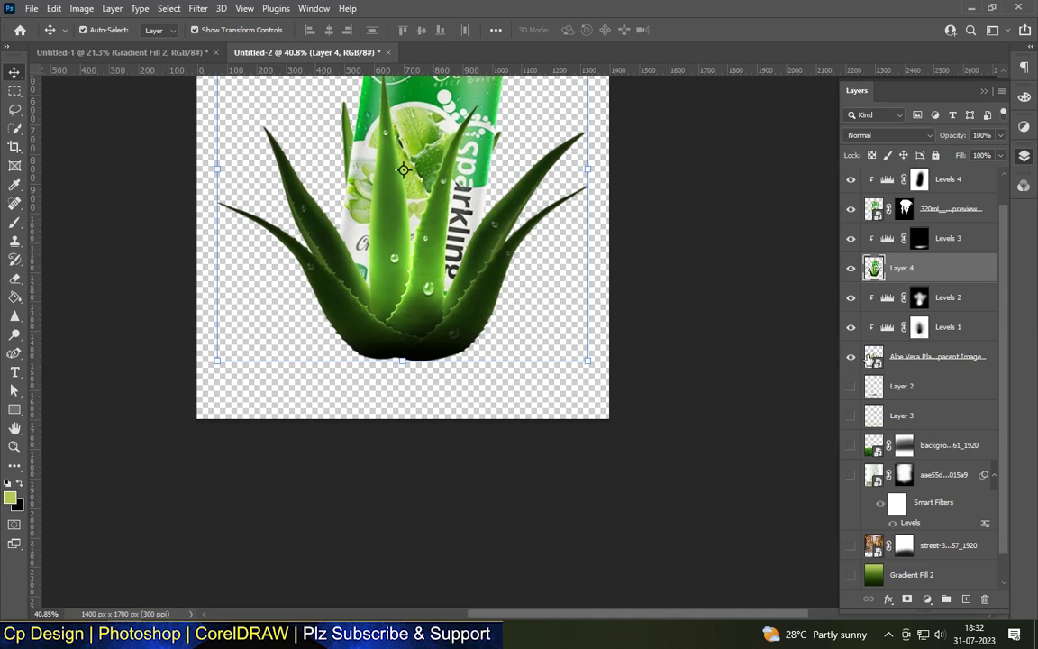
{"action": "key", "text": "ctrl+minus"}
{"action": "key", "text": "Delete"}
{"action": "left_click", "coordinate": [850, 179]}
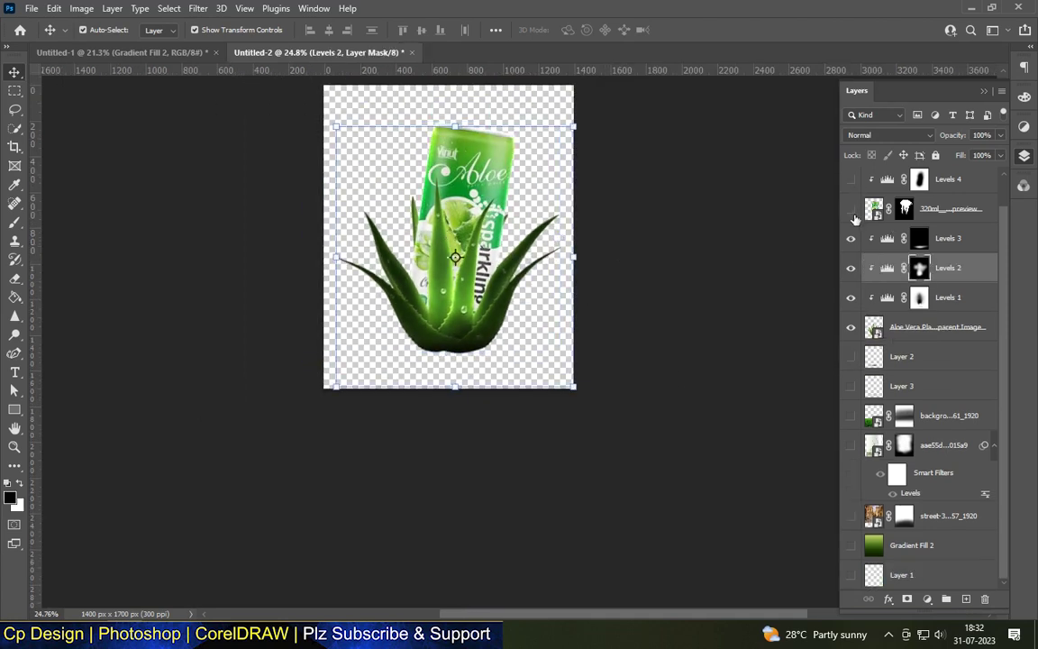
{"action": "left_click", "coordinate": [850, 209]}
{"action": "key", "text": "ctrl+shift+alt+e"}
- Restore visibility of the tube, Levels 4 and the lower layers alongside the merged copy
{"action": "scroll", "coordinate": [897, 389], "scroll_direction": "down", "scroll_amount": 1}
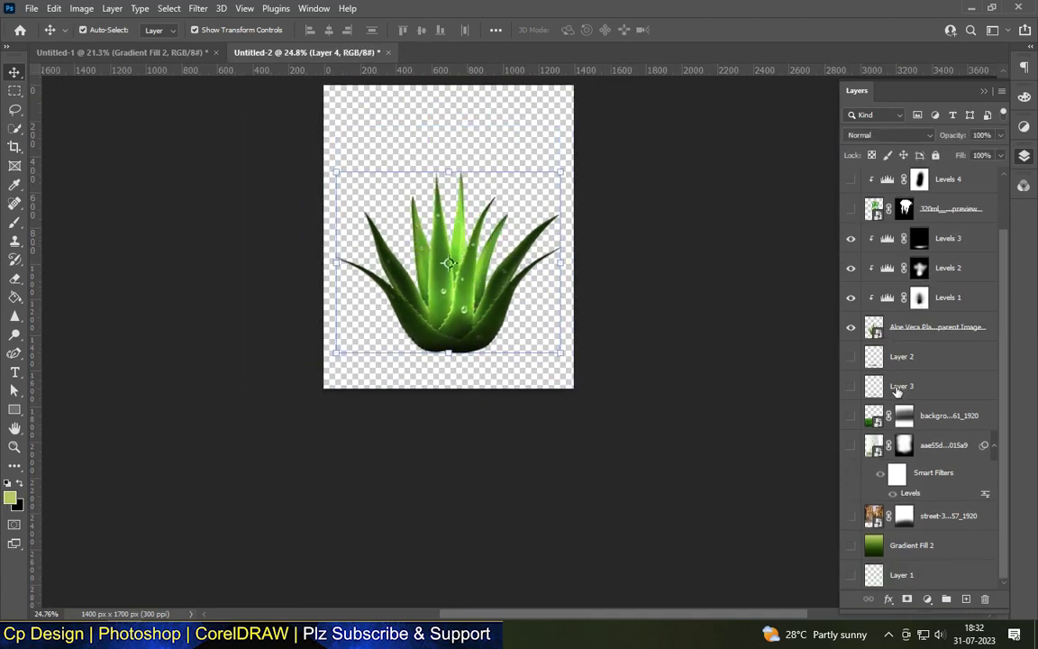
{"action": "scroll", "coordinate": [897, 389], "scroll_direction": "up", "scroll_amount": 2}
{"action": "left_click", "coordinate": [851, 211]}
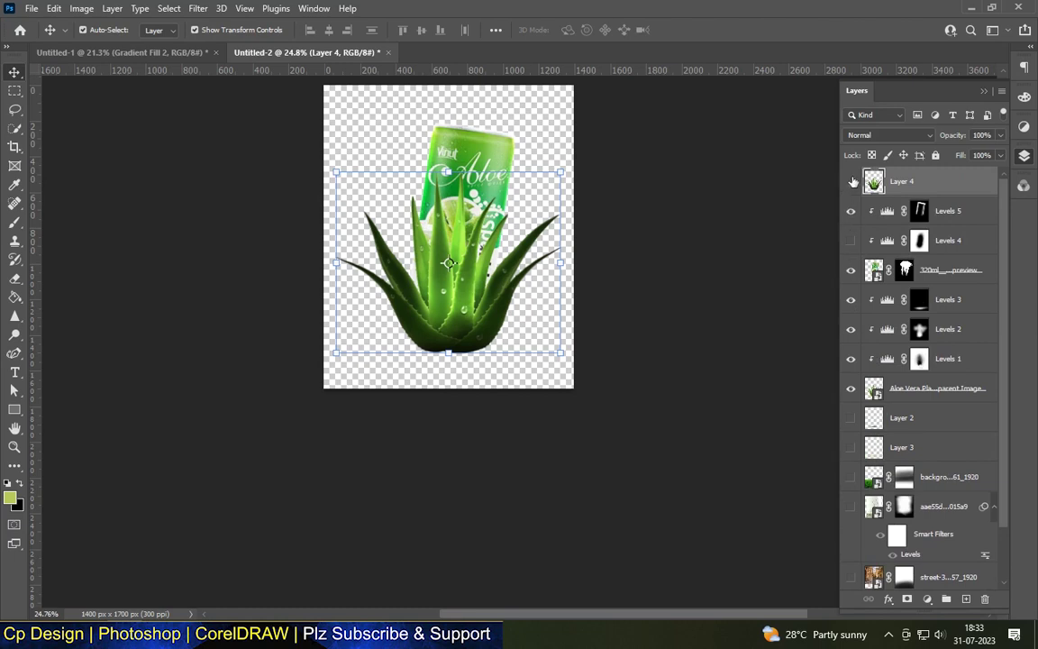
{"action": "left_click", "coordinate": [852, 181]}
{"action": "left_click_drag", "start_coordinate": [851, 239], "coordinate": [851, 575]}
{"action": "scroll", "coordinate": [892, 496], "scroll_direction": "down", "scroll_amount": 1}
{"action": "left_click", "coordinate": [851, 181]}
{"action": "key", "text": "ctrl+t"}
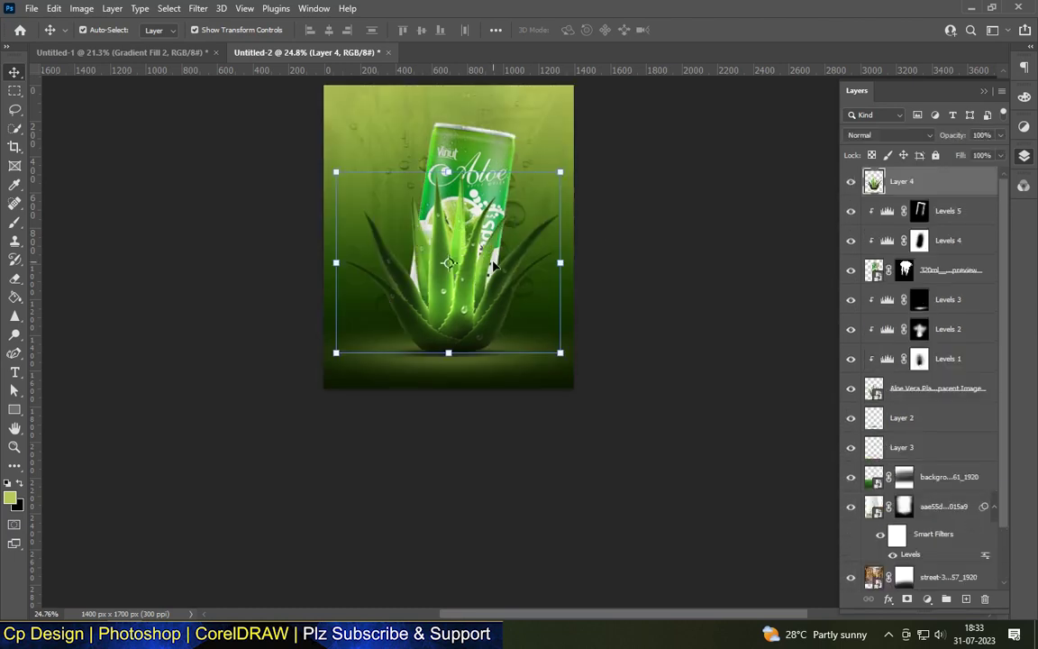
- Flip the aloe copy vertically and position it just under the plant base as a reflection
{"action": "right_click", "coordinate": [475, 326]}
{"action": "key", "text": "Escape"}
{"action": "key", "text": "ctrl+t"}
{"action": "right_click", "coordinate": [475, 327]}
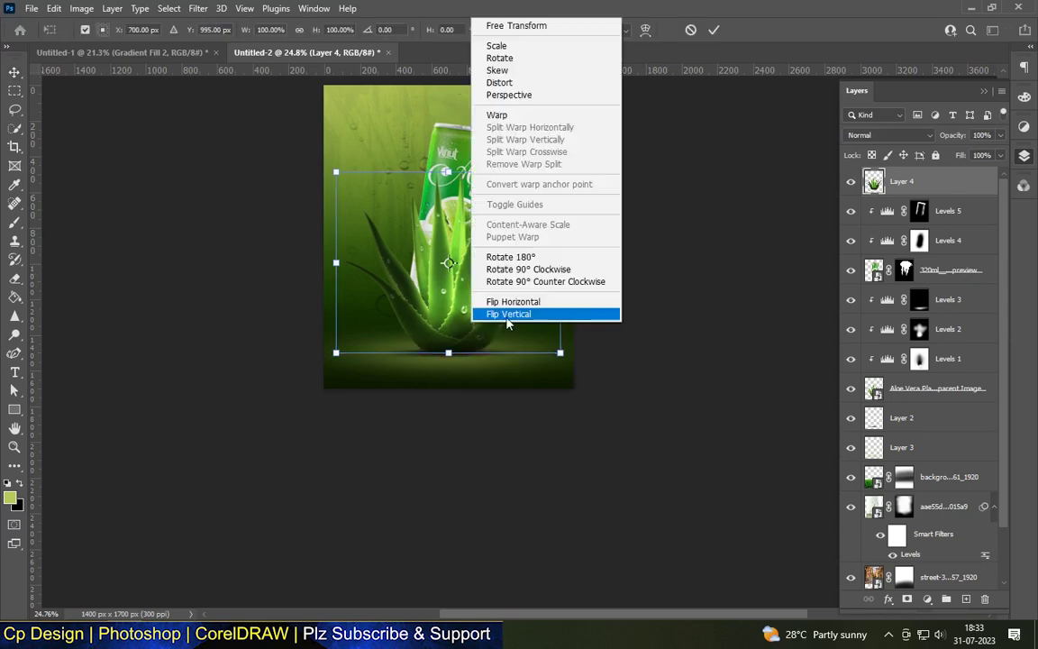
{"action": "left_click", "coordinate": [541, 309]}
{"action": "left_click_drag", "start_coordinate": [457, 240], "coordinate": [455, 428]}
{"action": "scroll", "coordinate": [434, 365], "scroll_direction": "up", "scroll_amount": 5}
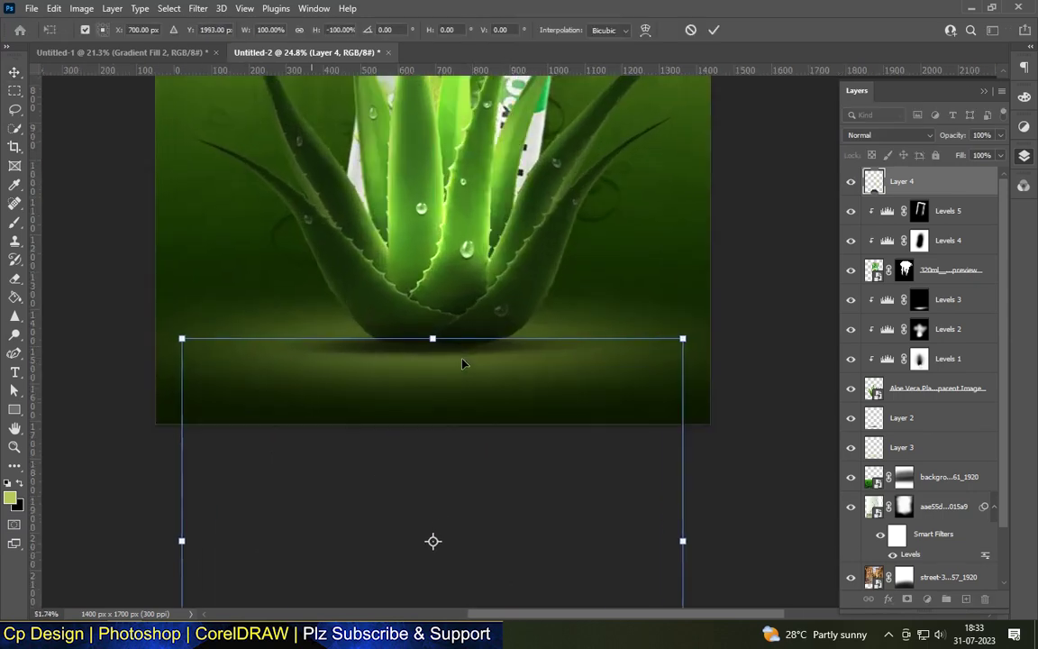
{"action": "left_click_drag", "start_coordinate": [435, 365], "coordinate": [434, 356]}
{"action": "key", "text": "Return"}
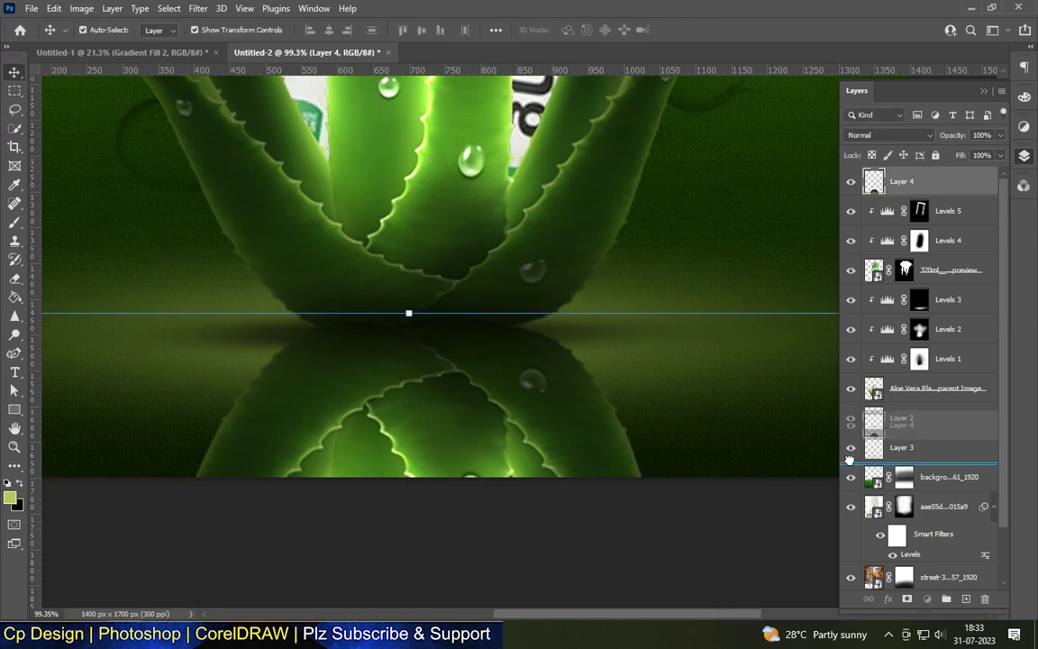
- Move the reflection layer below the background layer in the stack
{"action": "left_click_drag", "start_coordinate": [901, 181], "coordinate": [857, 486]}
{"action": "scroll", "coordinate": [470, 313], "scroll_direction": "down", "scroll_amount": 2}
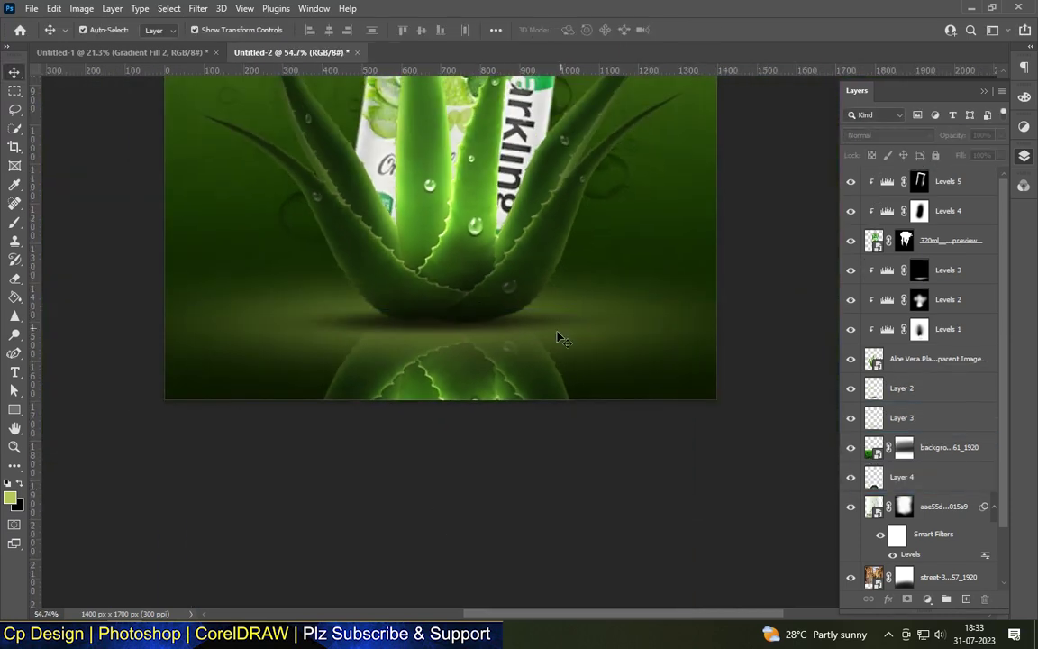
{"action": "left_click", "coordinate": [901, 388]}
- Preview blend modes on shadow Layer 2, keeping it at Multiply
{"action": "left_click", "coordinate": [889, 136]}
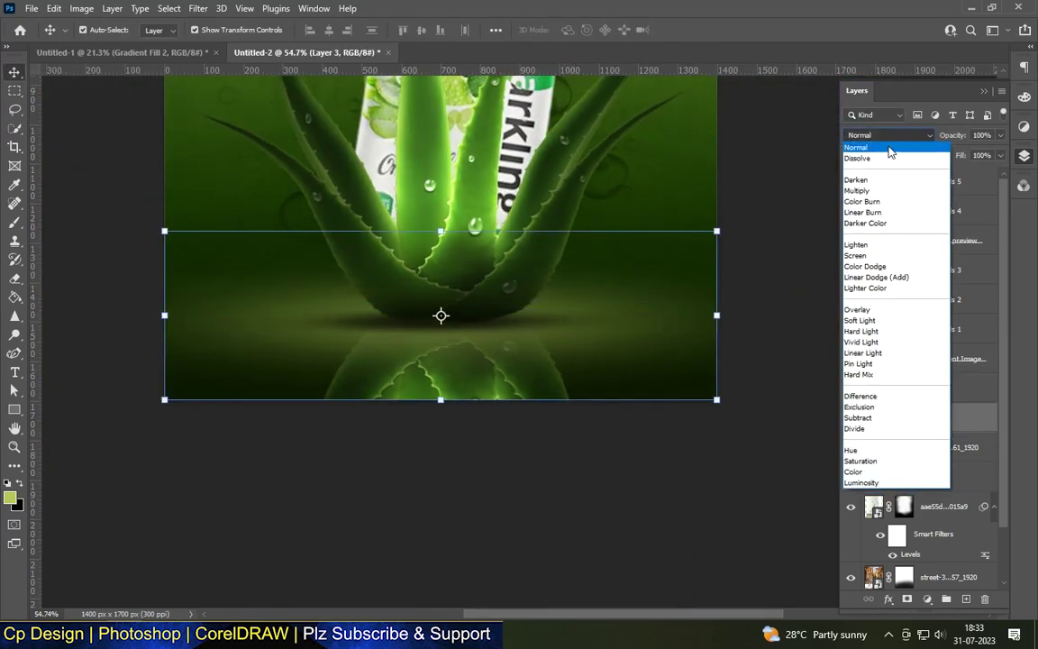
{"action": "left_click", "coordinate": [868, 191]}
{"action": "left_click", "coordinate": [806, 330]}
{"action": "scroll", "coordinate": [393, 446], "scroll_direction": "down", "scroll_amount": 1}
{"action": "scroll", "coordinate": [703, 360], "scroll_direction": "down", "scroll_amount": 2}
{"action": "scroll", "coordinate": [540, 352], "scroll_direction": "up", "scroll_amount": 2}
{"action": "scroll", "coordinate": [539, 352], "scroll_direction": "up", "scroll_amount": 2}
- Move the background layer above Layer 3, toggling Layers 2 and 3 to compare
{"action": "left_click", "coordinate": [519, 374]}
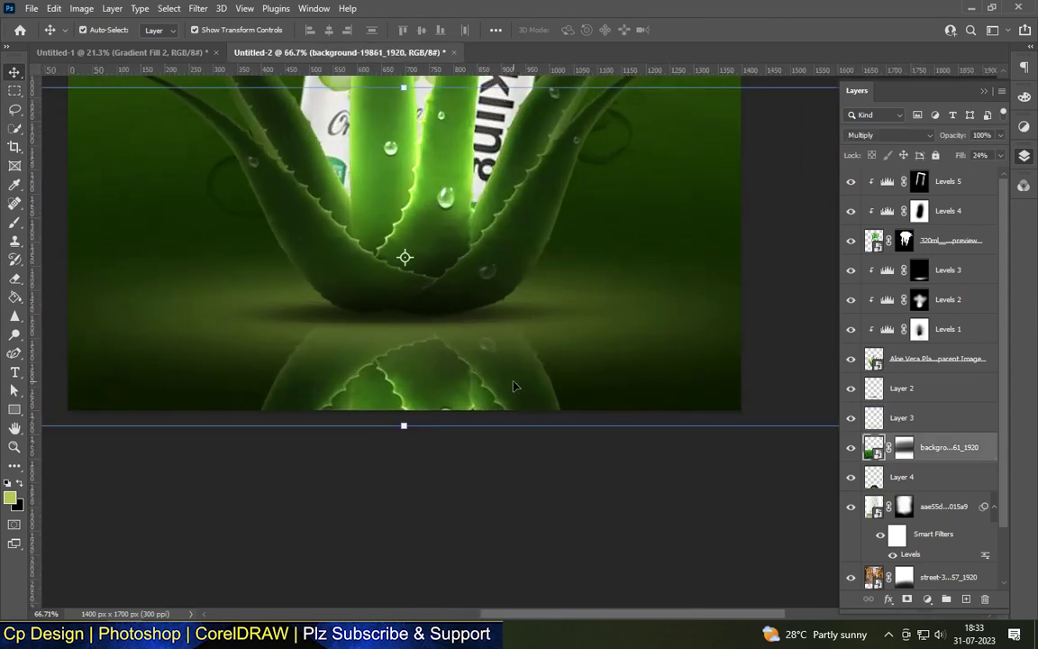
{"action": "left_click_drag", "start_coordinate": [892, 436], "coordinate": [937, 407]}
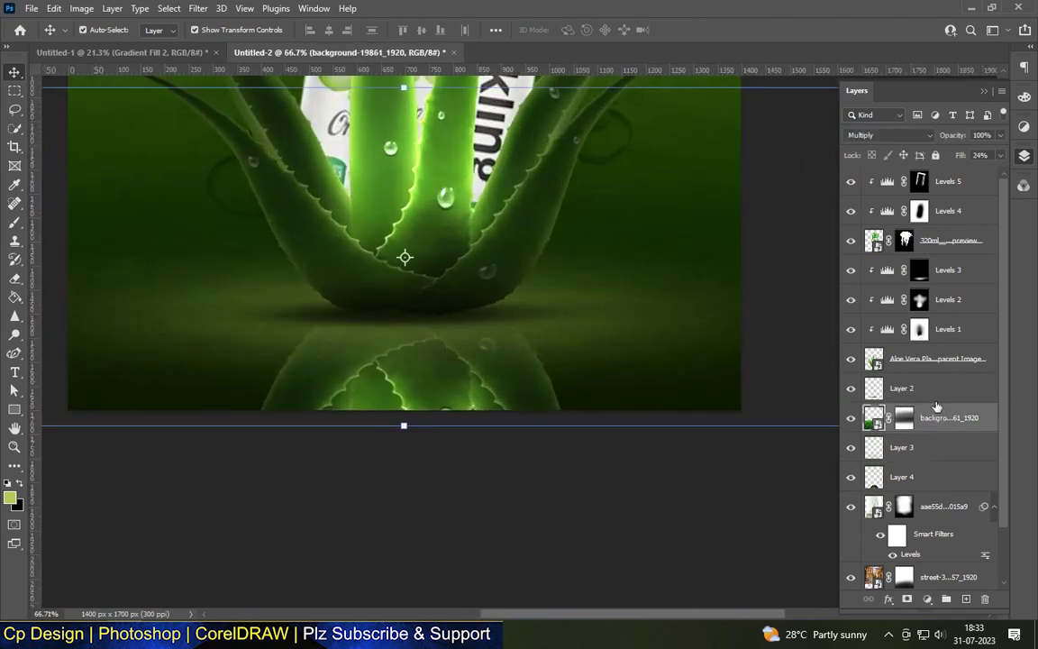
{"action": "left_click", "coordinate": [851, 450]}
{"action": "left_click", "coordinate": [851, 451]}
{"action": "scroll", "coordinate": [379, 372], "scroll_direction": "down", "scroll_amount": 3}
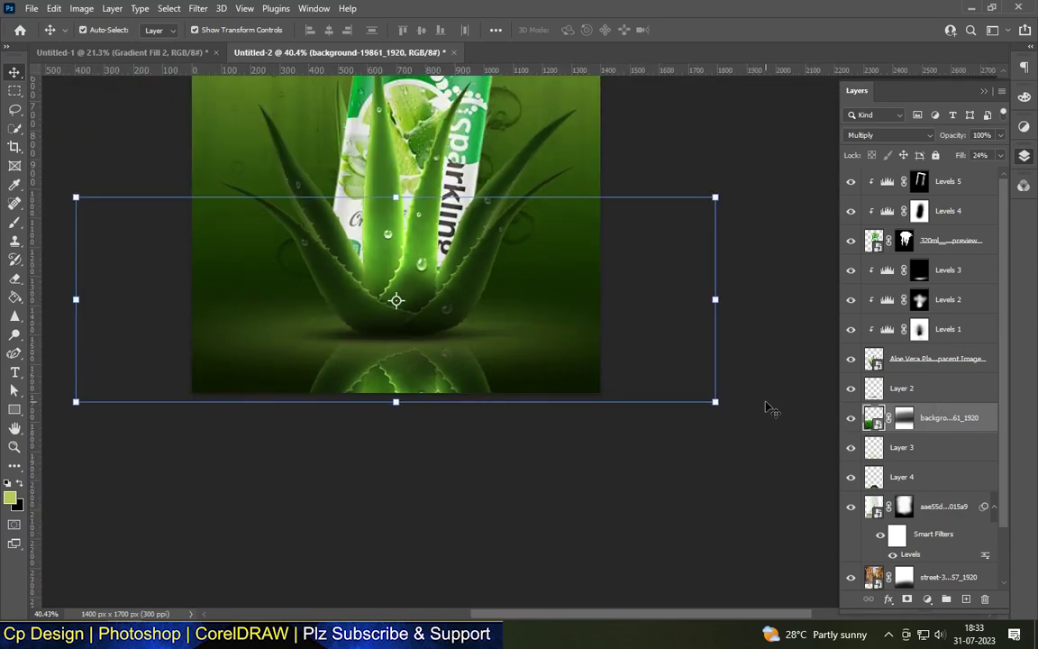
{"action": "left_click", "coordinate": [498, 414]}
{"action": "scroll", "coordinate": [406, 323], "scroll_direction": "up", "scroll_amount": 2}
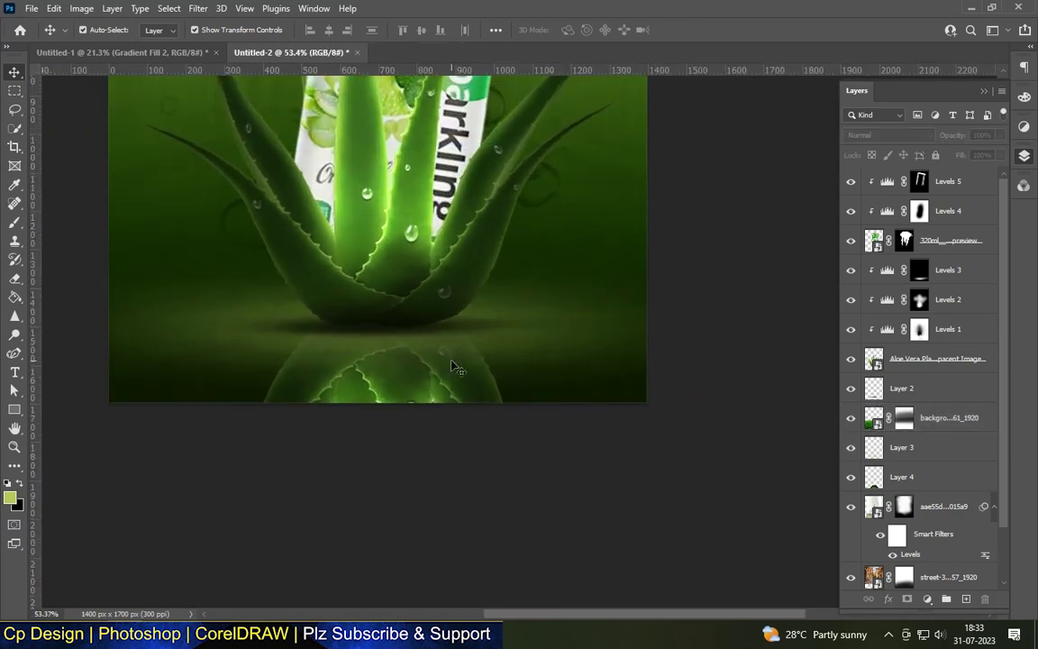
{"action": "left_click", "coordinate": [491, 320]}
{"action": "left_click", "coordinate": [850, 389]}
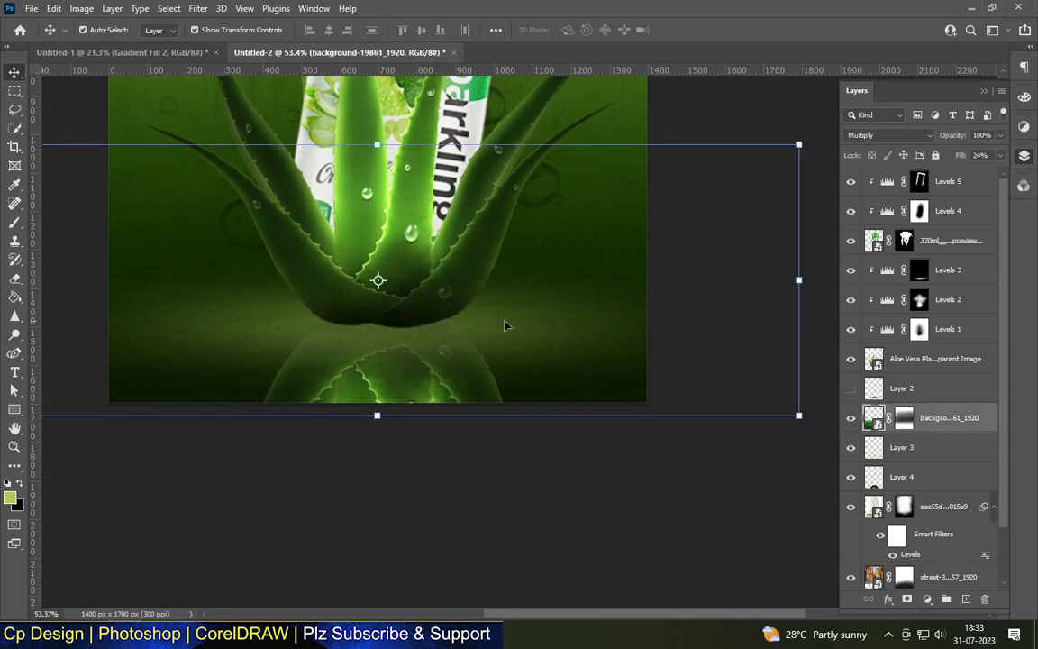
{"action": "left_click", "coordinate": [852, 390]}
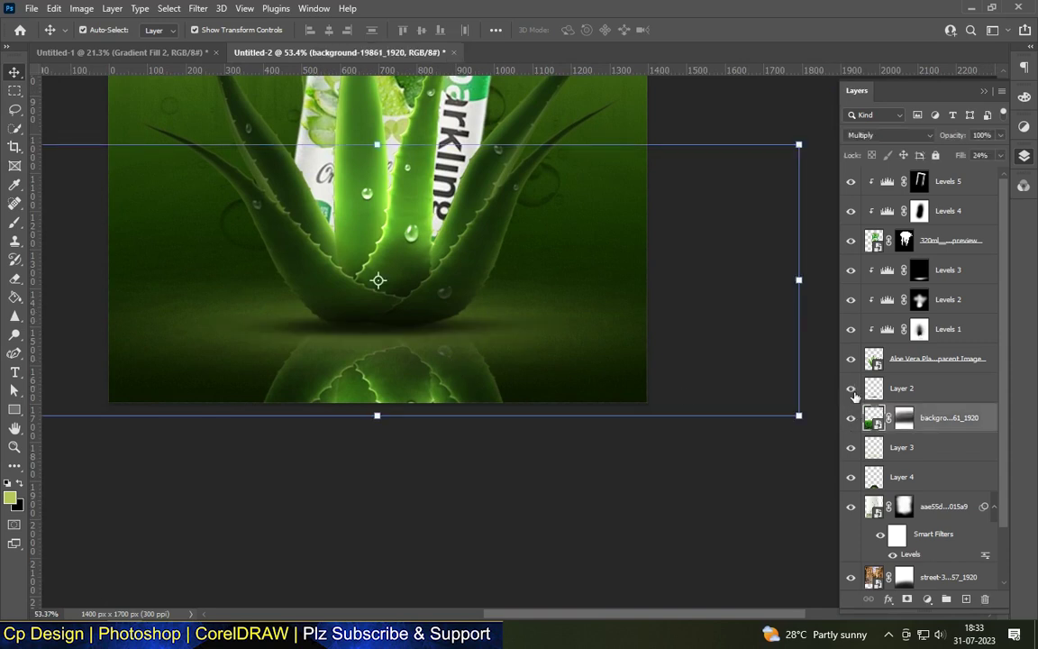
{"action": "left_click", "coordinate": [851, 448]}
{"action": "left_click", "coordinate": [912, 451]}
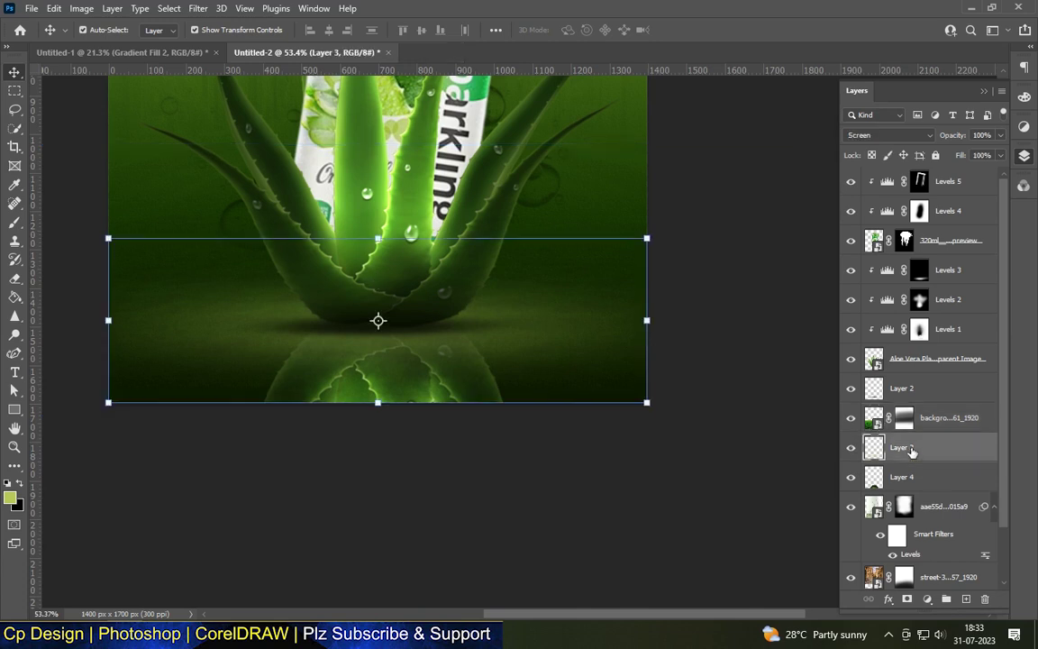
{"action": "left_click", "coordinate": [878, 420]}
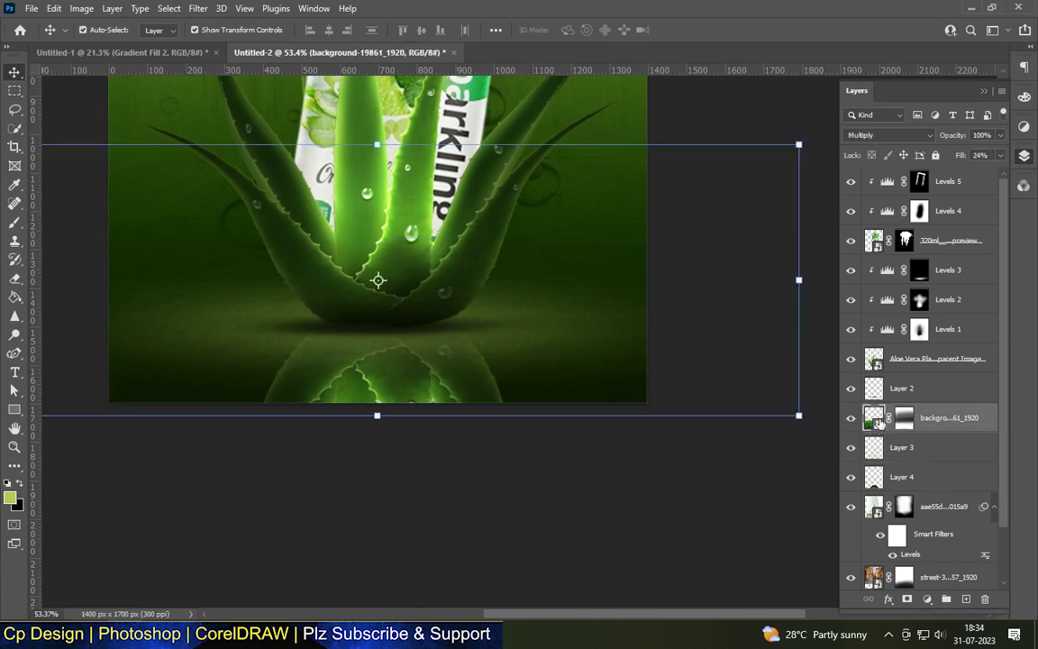
- Stack Layer 3 and then Layer 4 above the background layer
{"action": "left_click_drag", "start_coordinate": [899, 457], "coordinate": [899, 410]}
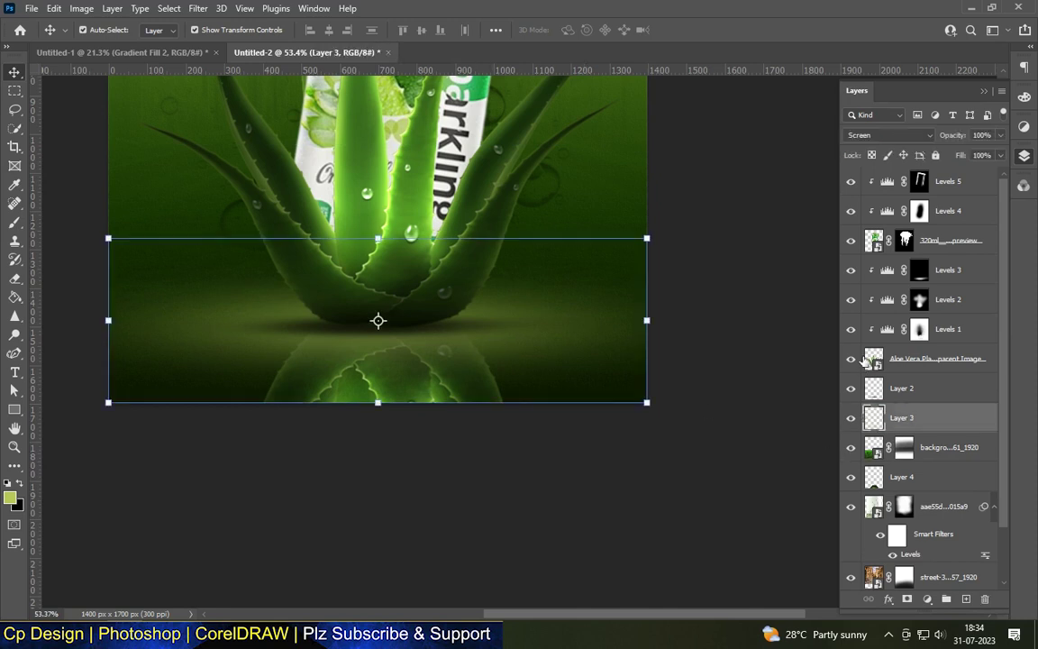
{"action": "left_click_drag", "start_coordinate": [887, 477], "coordinate": [887, 407]}
{"action": "left_click", "coordinate": [378, 509]}
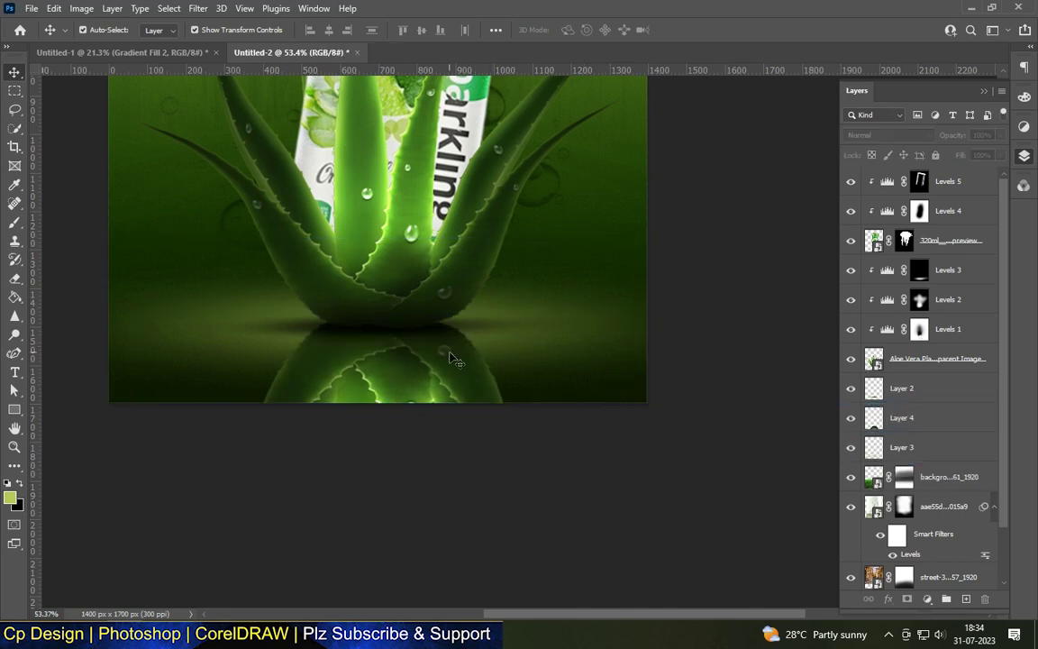
{"action": "scroll", "coordinate": [433, 336], "scroll_direction": "up", "scroll_amount": 2}
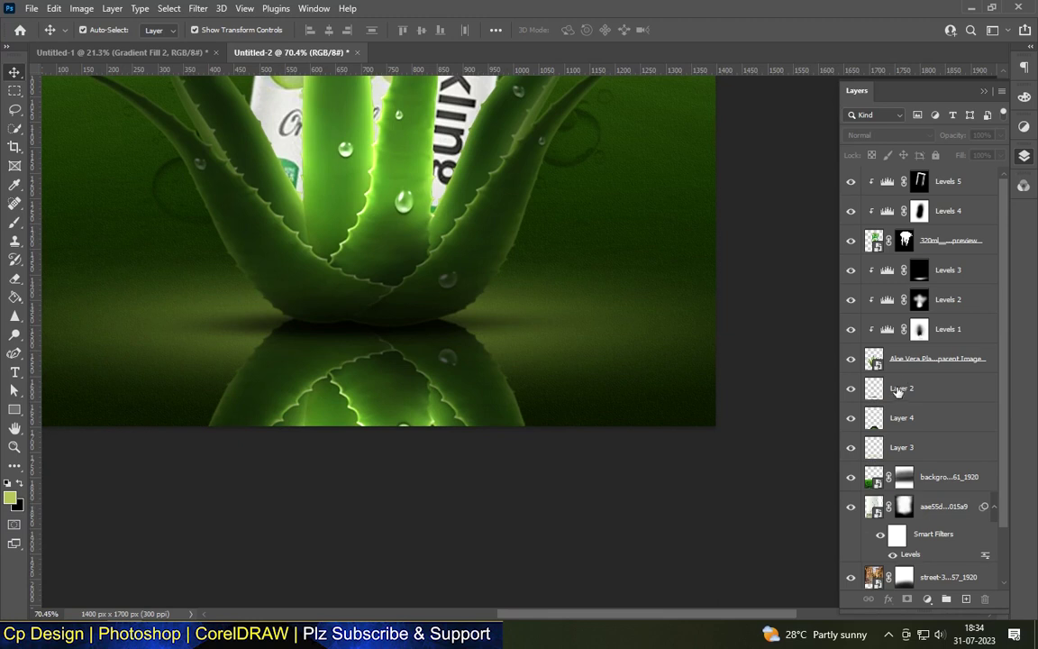
{"action": "left_click_drag", "start_coordinate": [811, 359], "coordinate": [811, 402]}
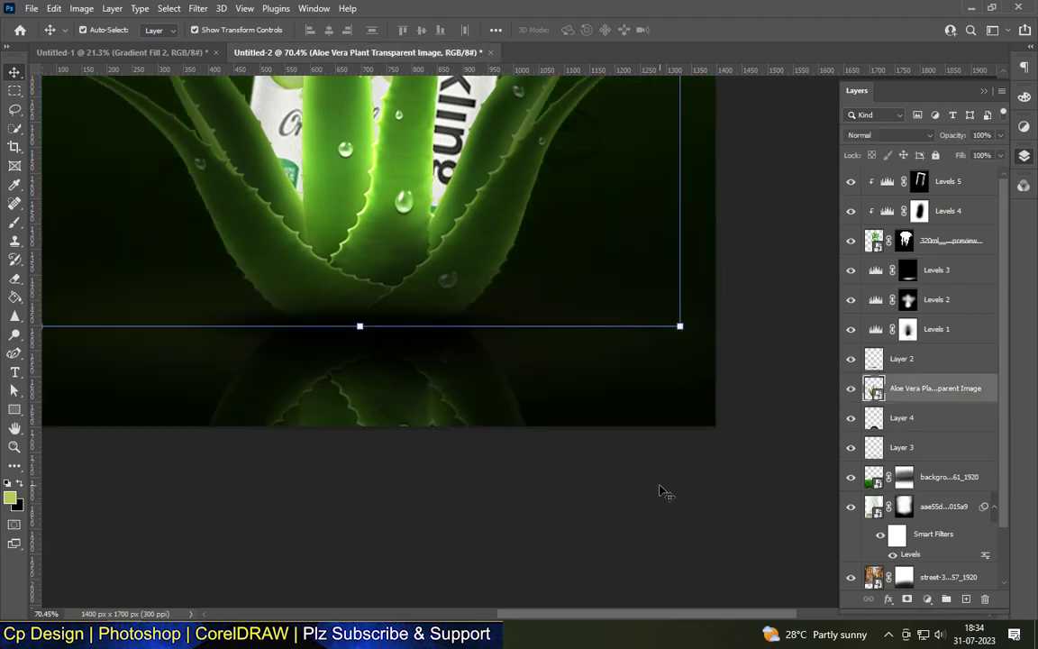
{"action": "key", "text": "ctrl+z"}
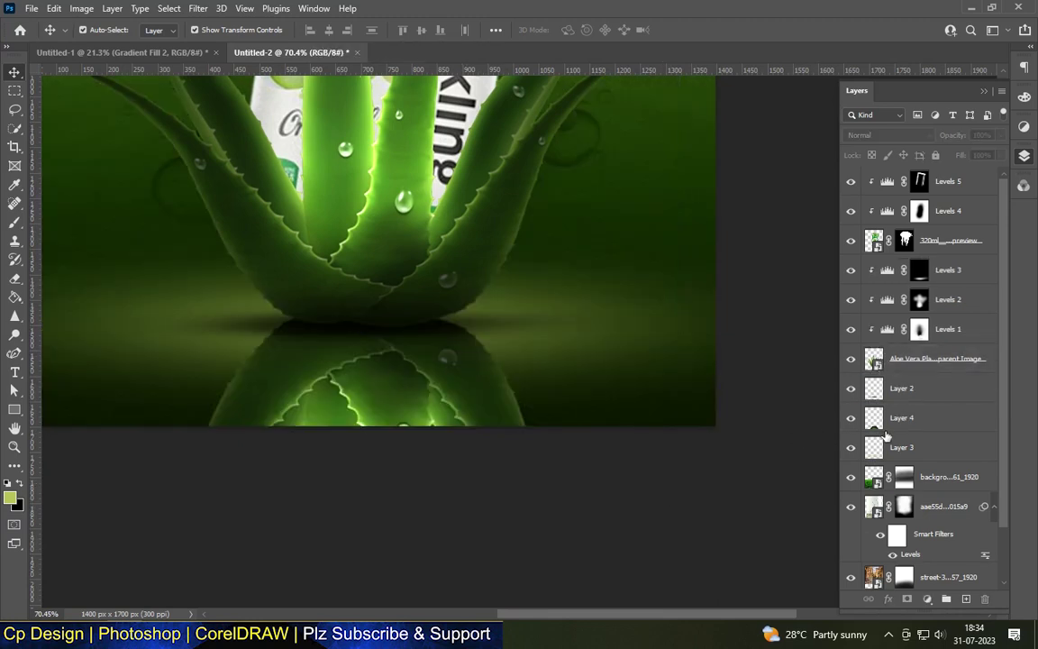
- Lower the reflection Layer 4's fill to 25%, keeping Normal blending
{"action": "left_click", "coordinate": [886, 430]}
{"action": "left_click", "coordinate": [892, 135]}
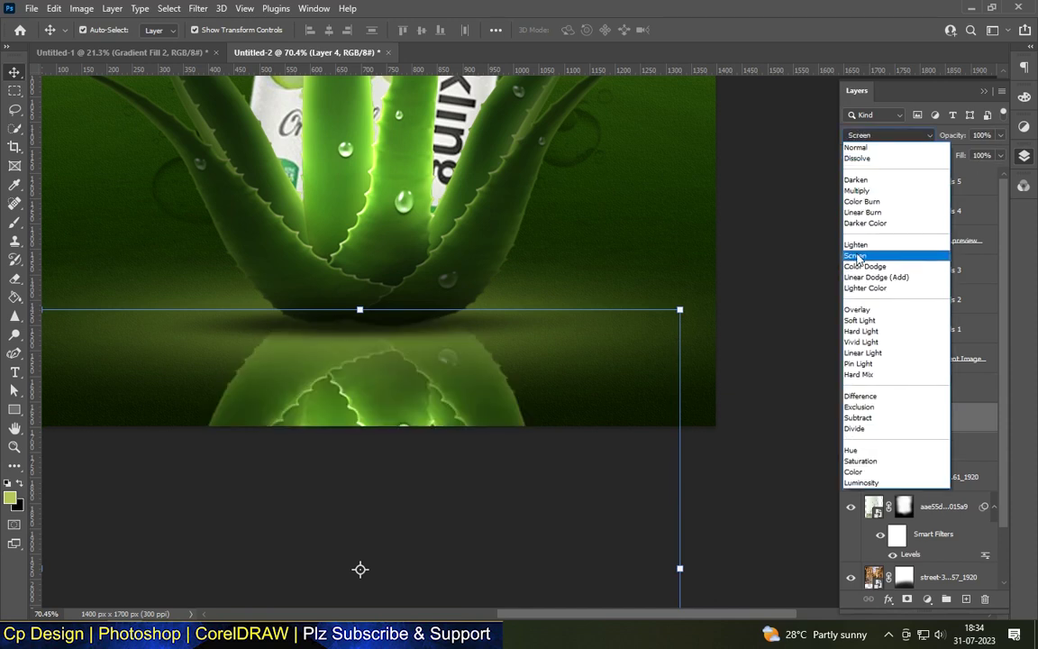
{"action": "key", "text": "Escape"}
{"action": "scroll", "coordinate": [470, 408], "scroll_direction": "down", "scroll_amount": 3}
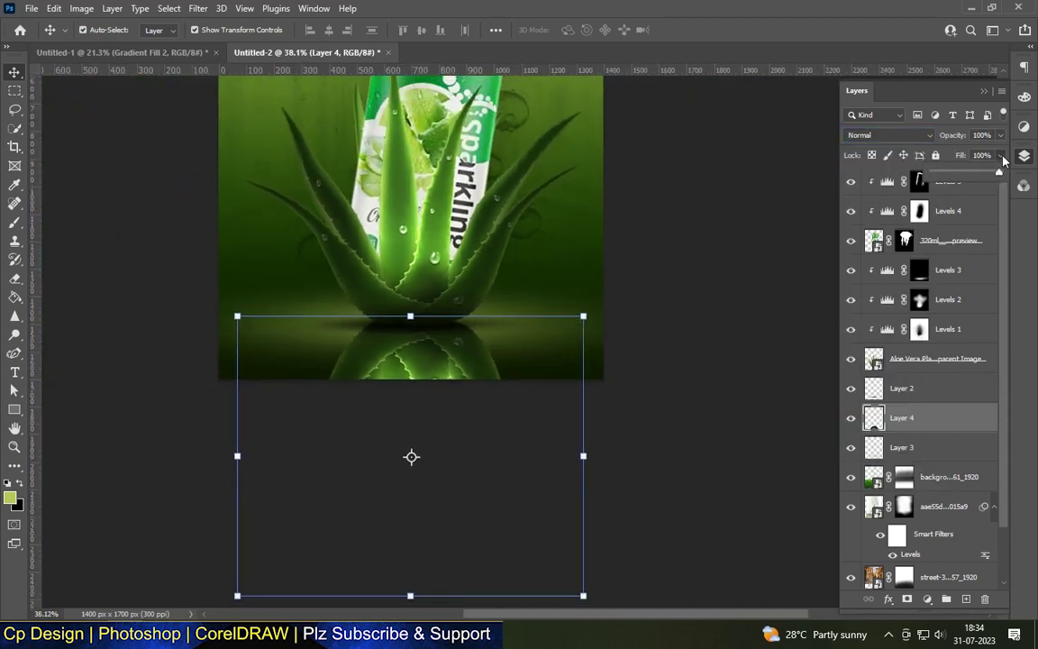
{"action": "left_click_drag", "start_coordinate": [1001, 155], "coordinate": [947, 174]}
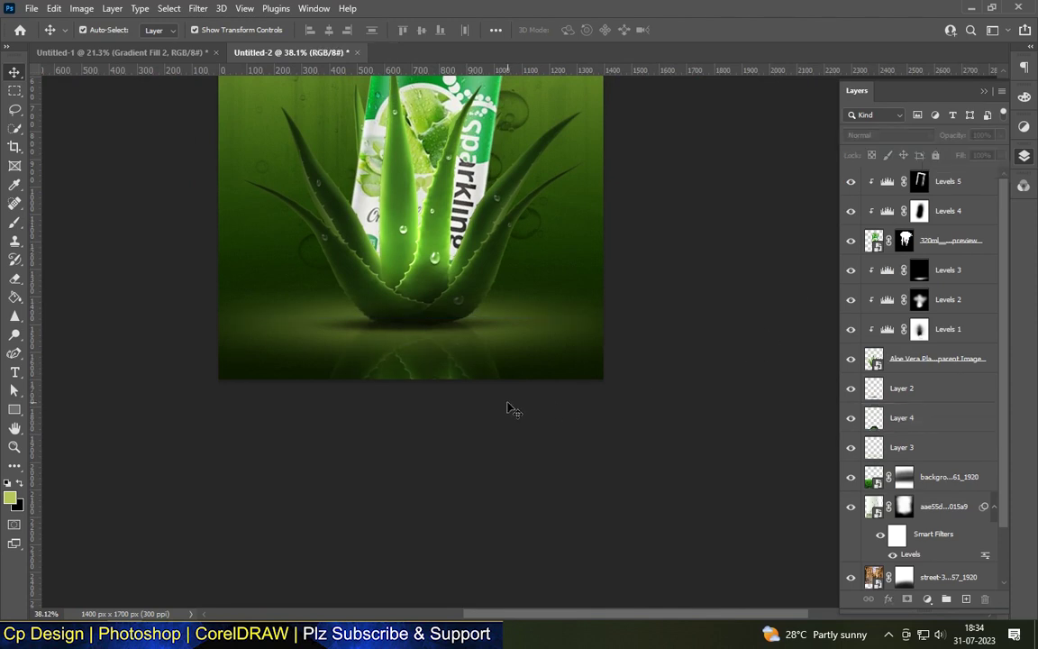
{"action": "scroll", "coordinate": [510, 406], "scroll_direction": "down", "scroll_amount": 2}
{"action": "scroll", "coordinate": [509, 395], "scroll_direction": "up", "scroll_amount": 4}
{"action": "key", "text": "ctrl+t"}
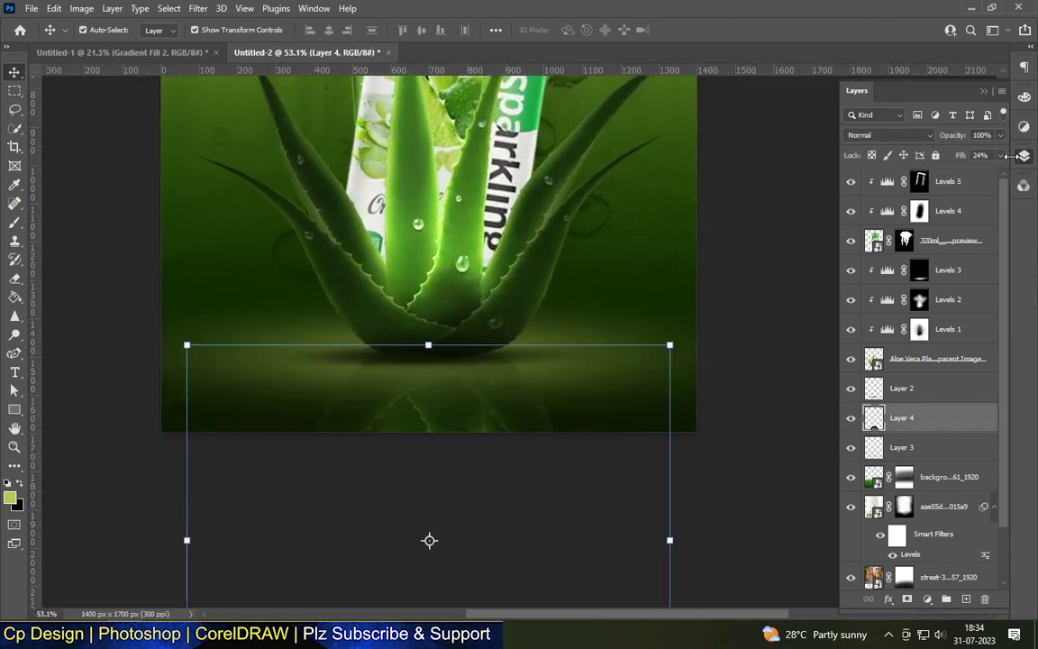
{"action": "scroll", "coordinate": [430, 232], "scroll_direction": "down", "scroll_amount": 1}
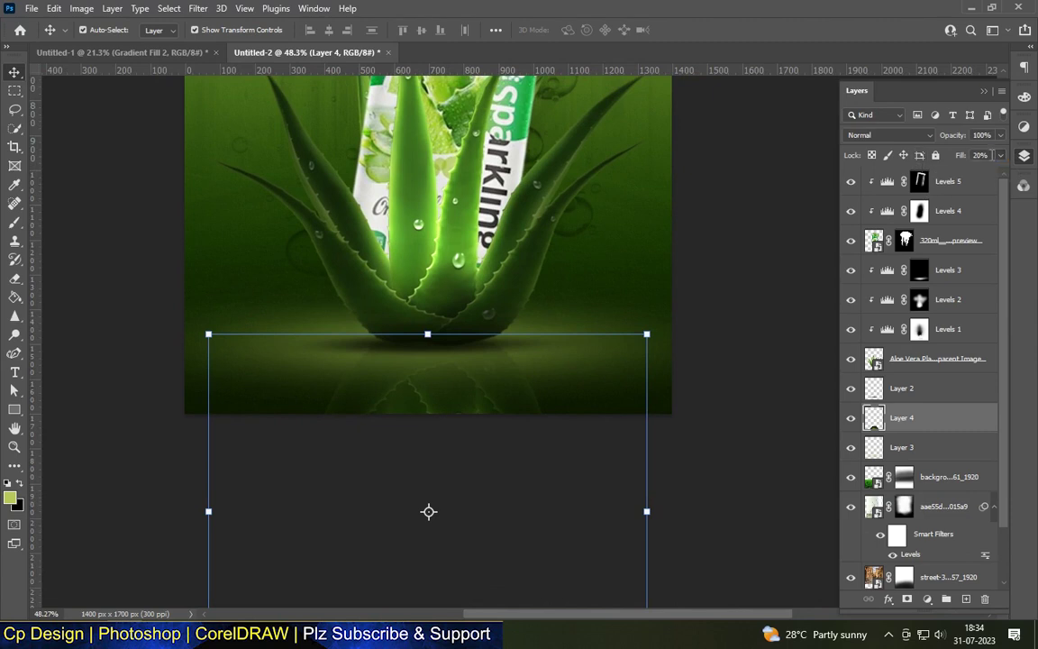
{"action": "type", "text": "25"}
- Add a layer mask to the reflection Layer 4
{"action": "left_click", "coordinate": [906, 600]}
{"action": "key", "text": "b"}
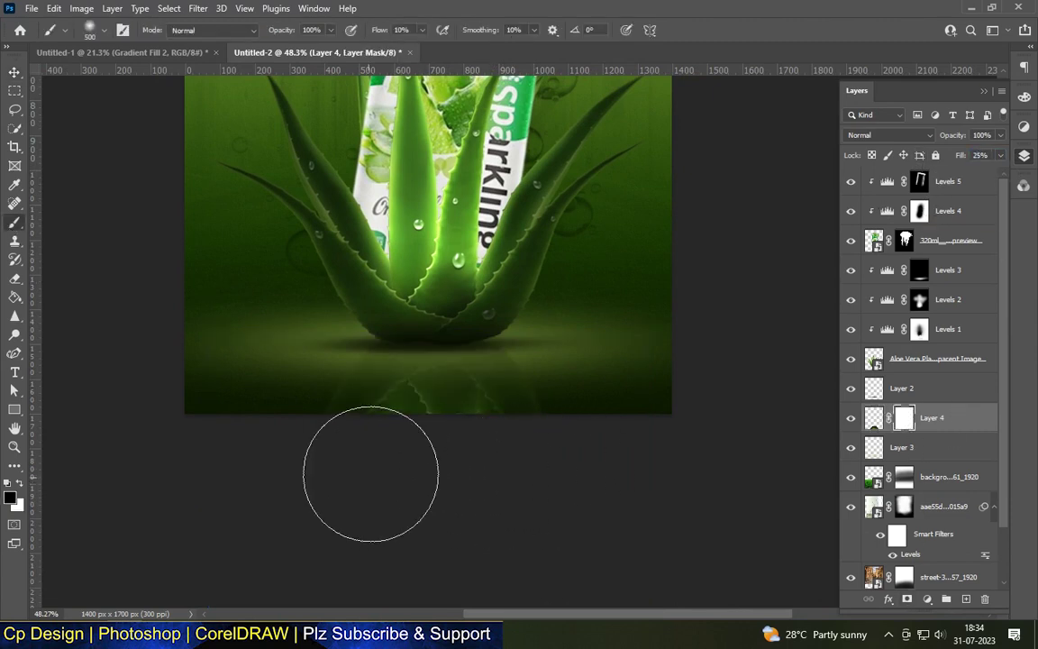
{"action": "scroll", "coordinate": [518, 352], "scroll_direction": "up", "scroll_amount": 1}
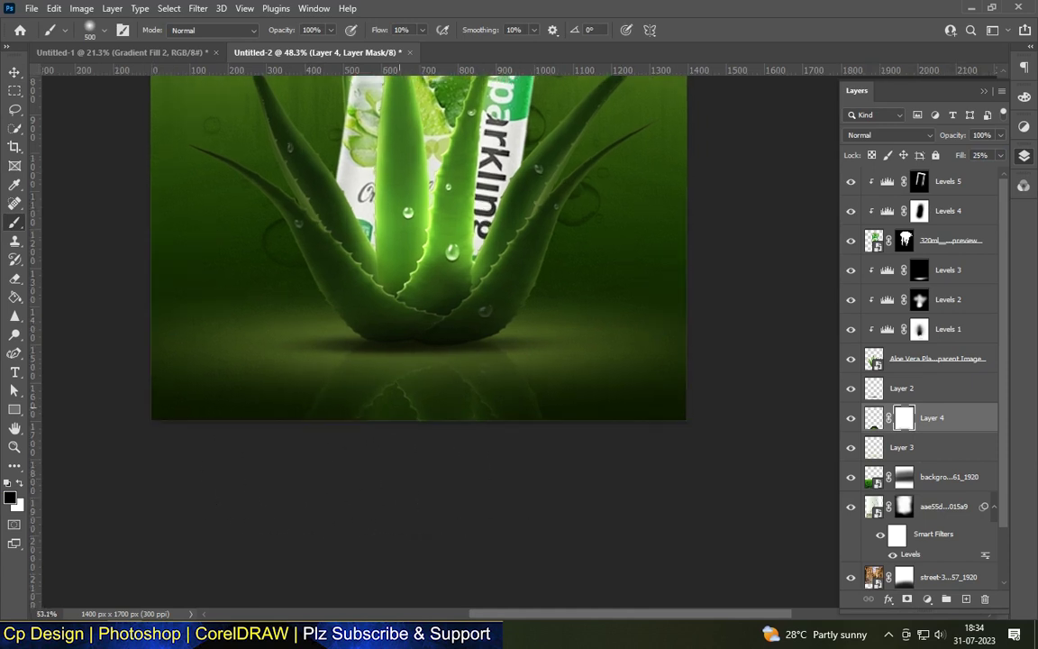
{"action": "scroll", "coordinate": [519, 338], "scroll_direction": "up", "scroll_amount": 2}
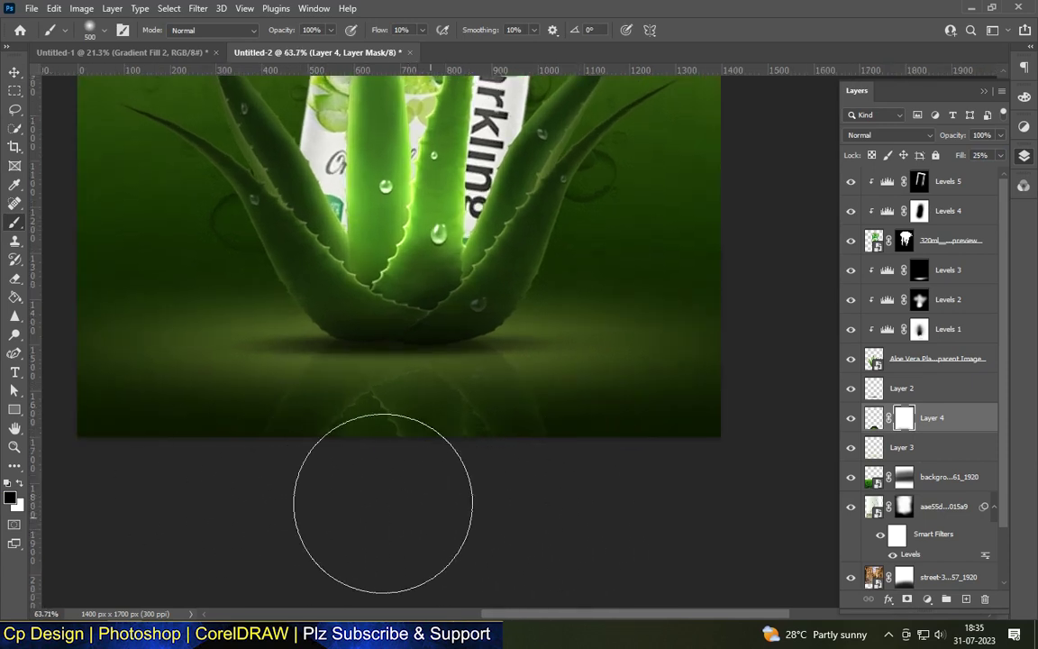
{"action": "scroll", "coordinate": [382, 503], "scroll_direction": "down", "scroll_amount": 8}
{"action": "left_click", "coordinate": [18, 75]}
{"action": "left_click", "coordinate": [482, 424]}
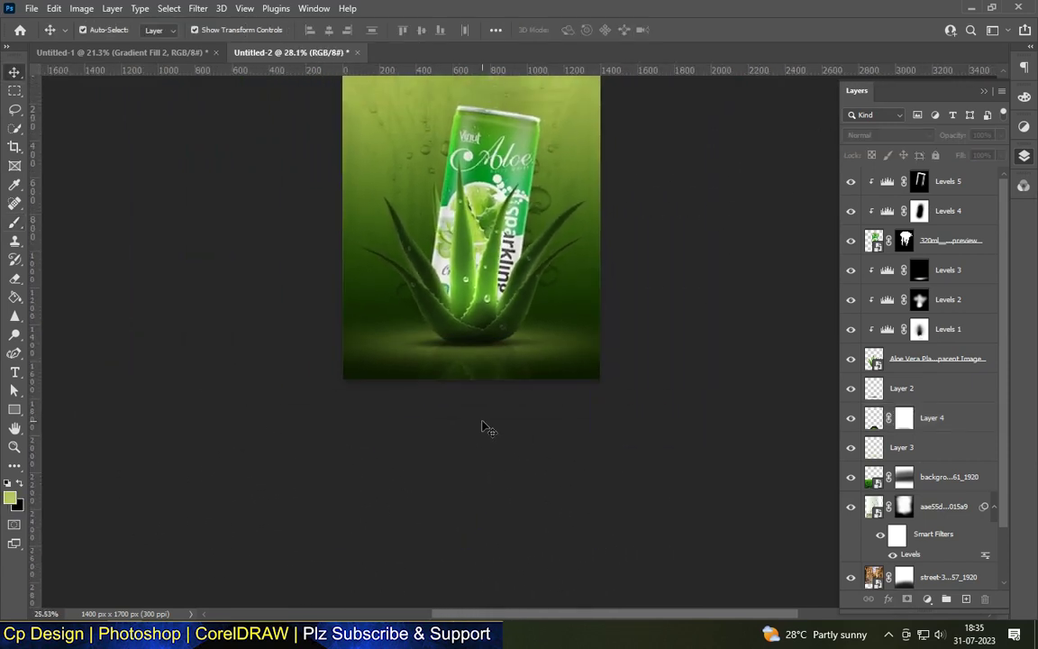
- Create a new empty layer and set up a large soft brush at size 2500
{"action": "scroll", "coordinate": [537, 174], "scroll_direction": "up", "scroll_amount": 1}
{"action": "scroll", "coordinate": [516, 190], "scroll_direction": "up", "scroll_amount": 1}
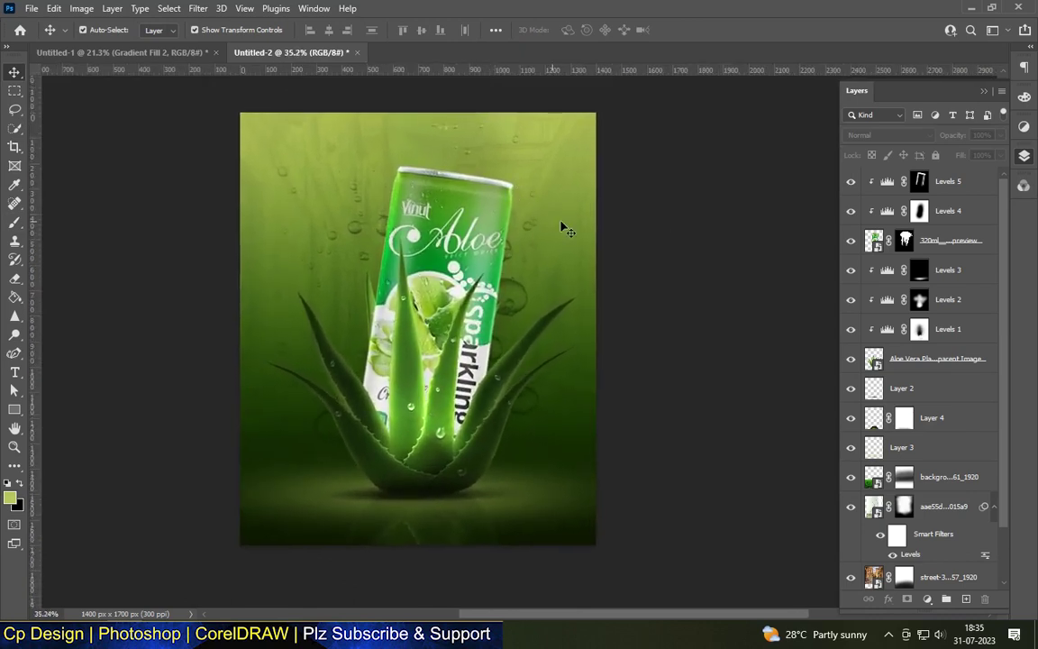
{"action": "left_click", "coordinate": [563, 225]}
{"action": "left_click", "coordinate": [963, 180]}
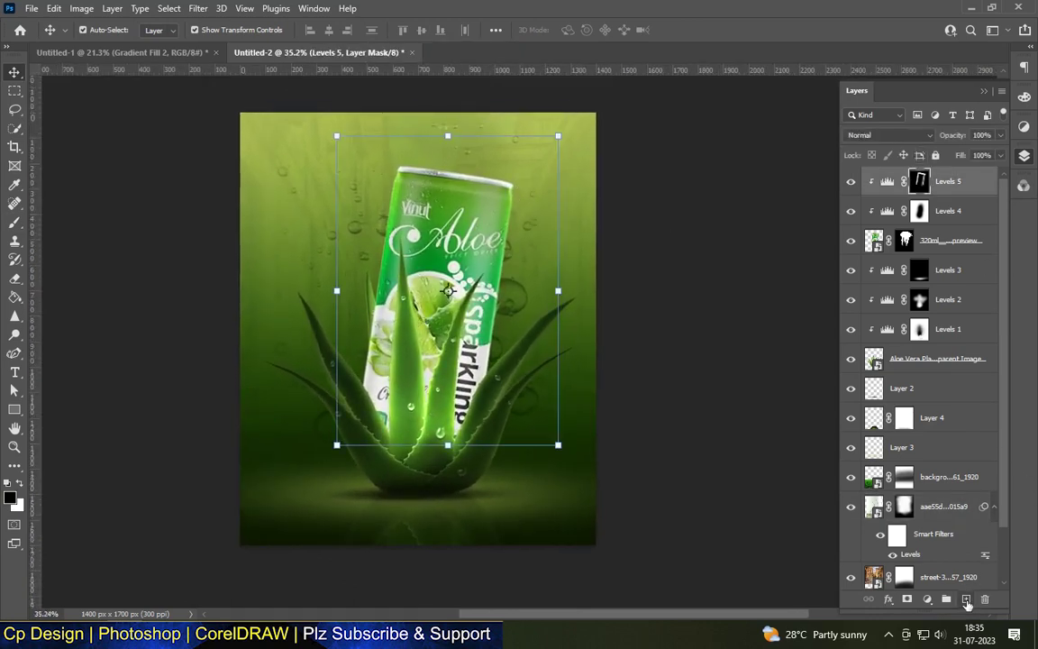
{"action": "key", "text": "ctrl+shift+alt+n"}
{"action": "key", "text": "b"}
{"action": "left_click", "coordinate": [81, 8]}
{"action": "left_click", "coordinate": [240, 98]}
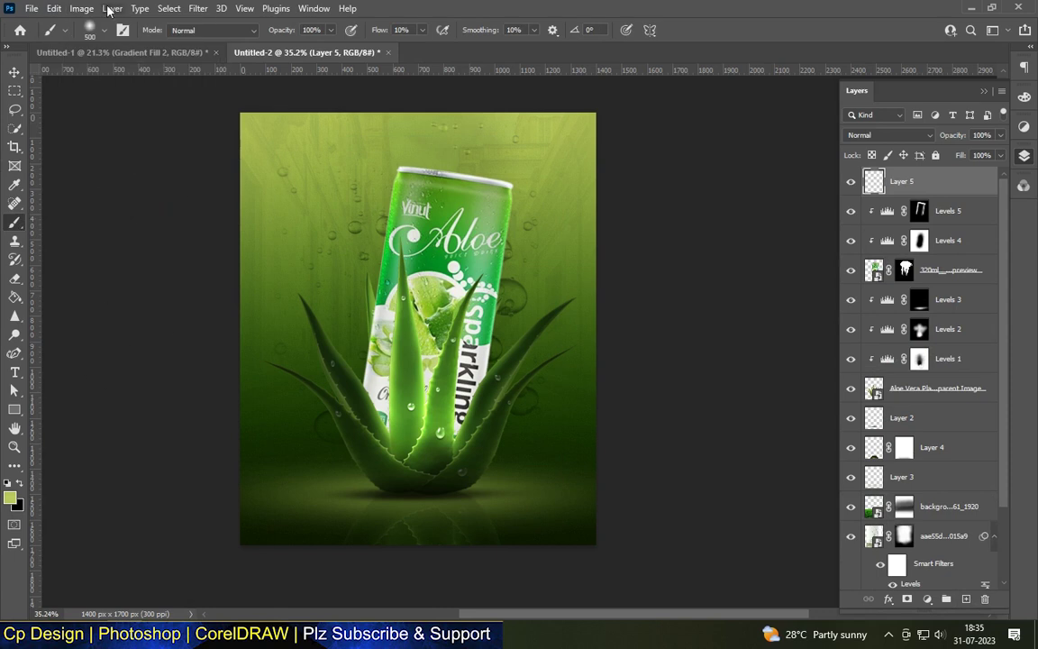
{"action": "left_click", "coordinate": [89, 29]}
{"action": "scroll", "coordinate": [117, 271], "scroll_direction": "down", "scroll_amount": 10}
{"action": "left_click", "coordinate": [117, 476]}
{"action": "key", "text": "Return"}
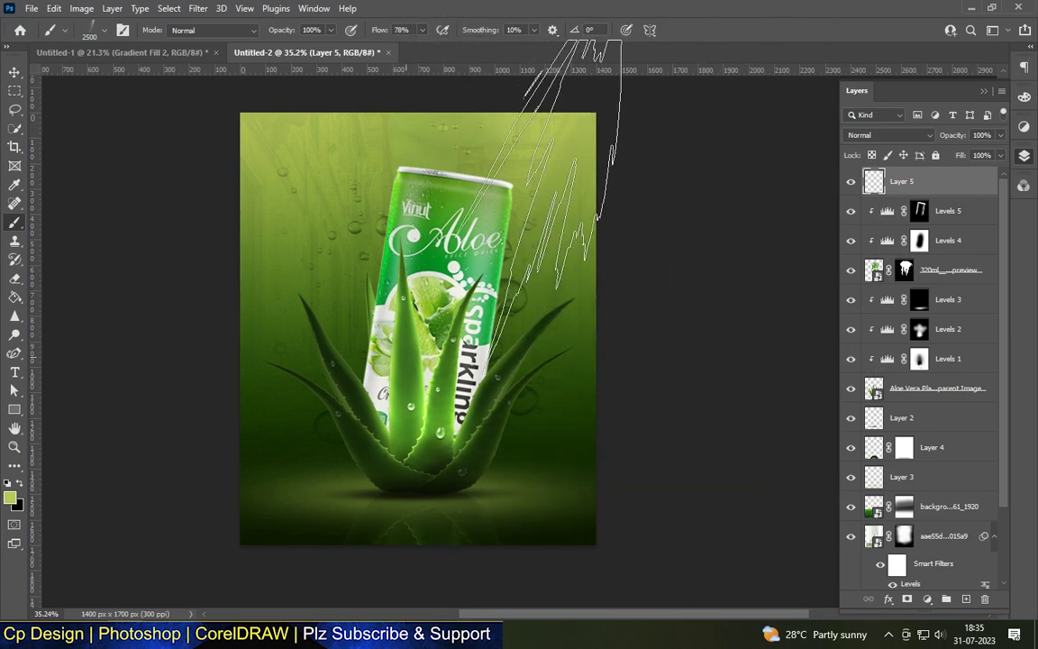
- Paint light-ray streaks over the can and aloe, blended Linear Dodge (Add) at 32% fill
{"action": "left_click", "coordinate": [554, 167]}
{"action": "left_click", "coordinate": [554, 171]}
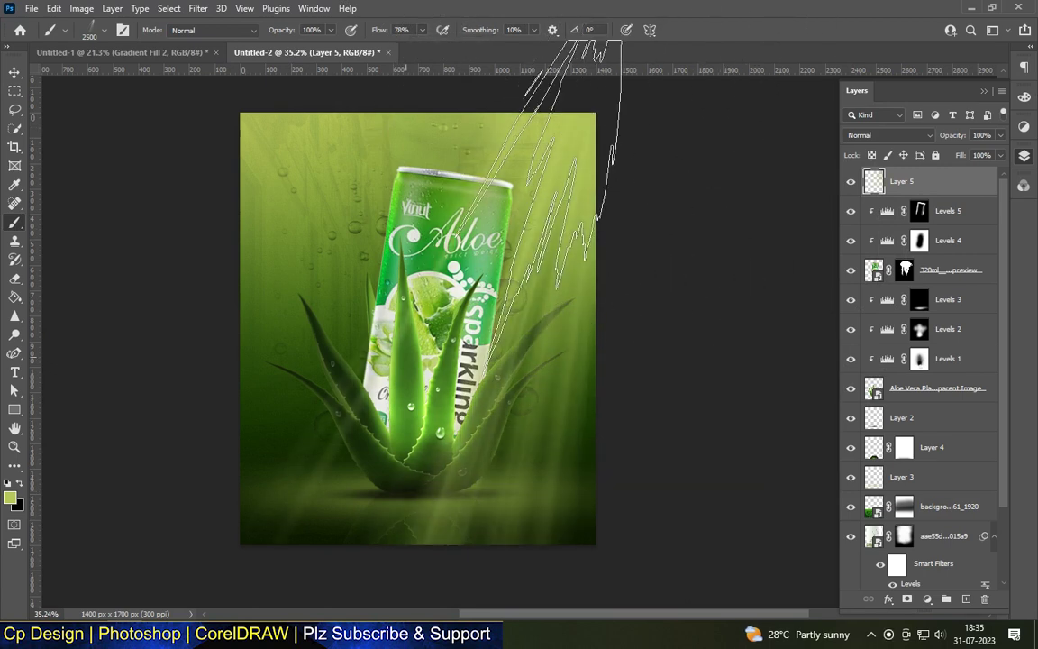
{"action": "left_click", "coordinate": [14, 72]}
{"action": "left_click", "coordinate": [888, 135]}
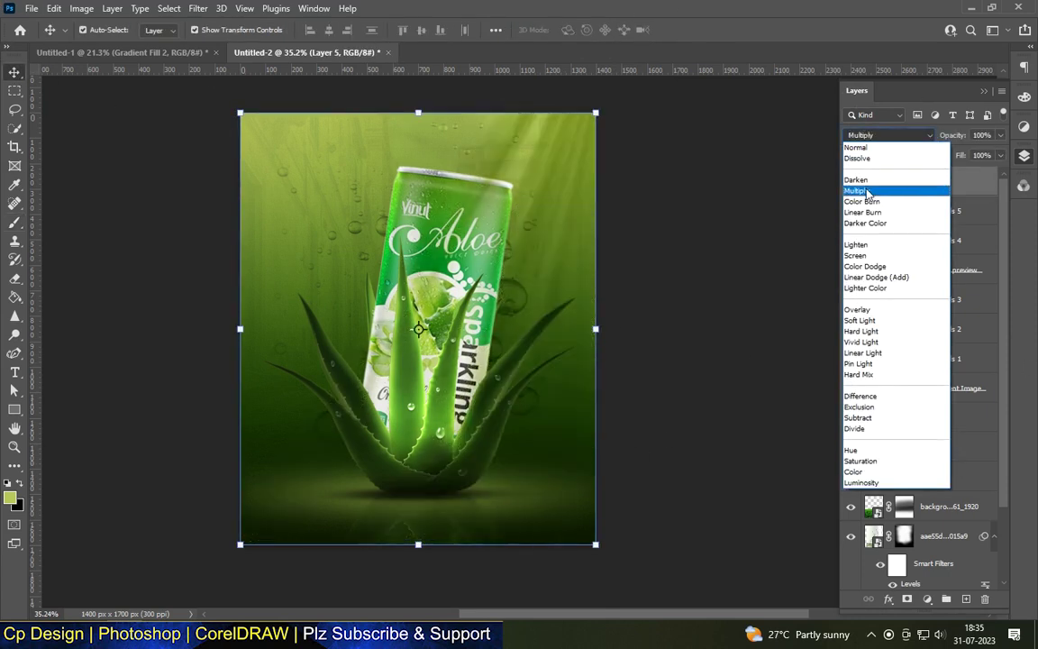
{"action": "left_click", "coordinate": [858, 277]}
{"action": "left_click_drag", "start_coordinate": [1001, 155], "coordinate": [962, 175]}
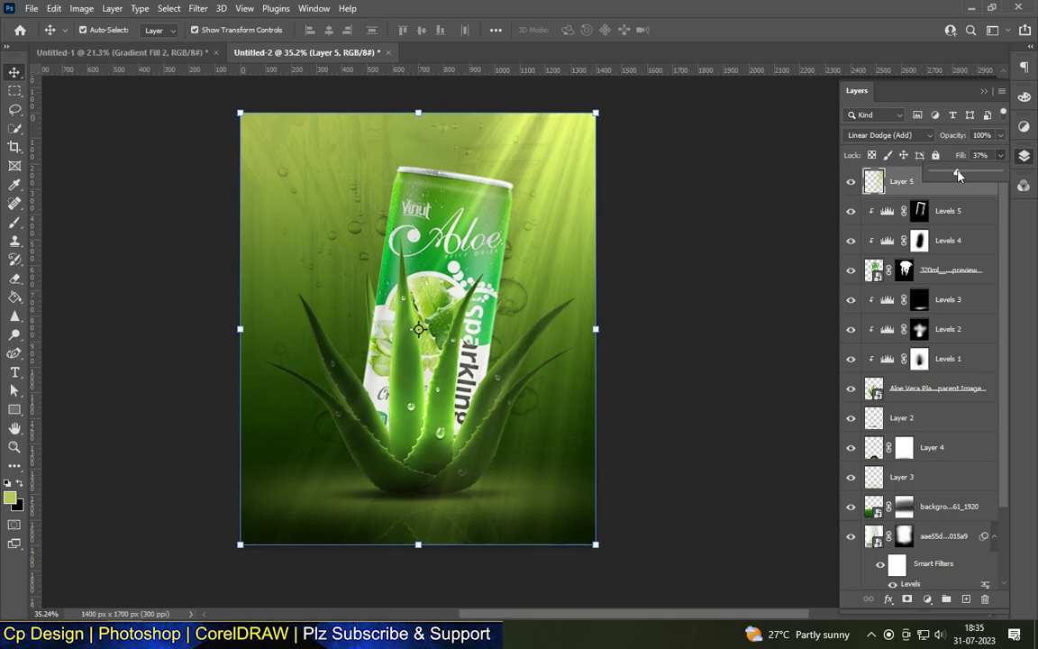
{"action": "left_click_drag", "start_coordinate": [956, 175], "coordinate": [952, 176]}
- Soften the light rays with a Gaussian Blur
{"action": "left_click", "coordinate": [199, 8]}
{"action": "left_click", "coordinate": [397, 248]}
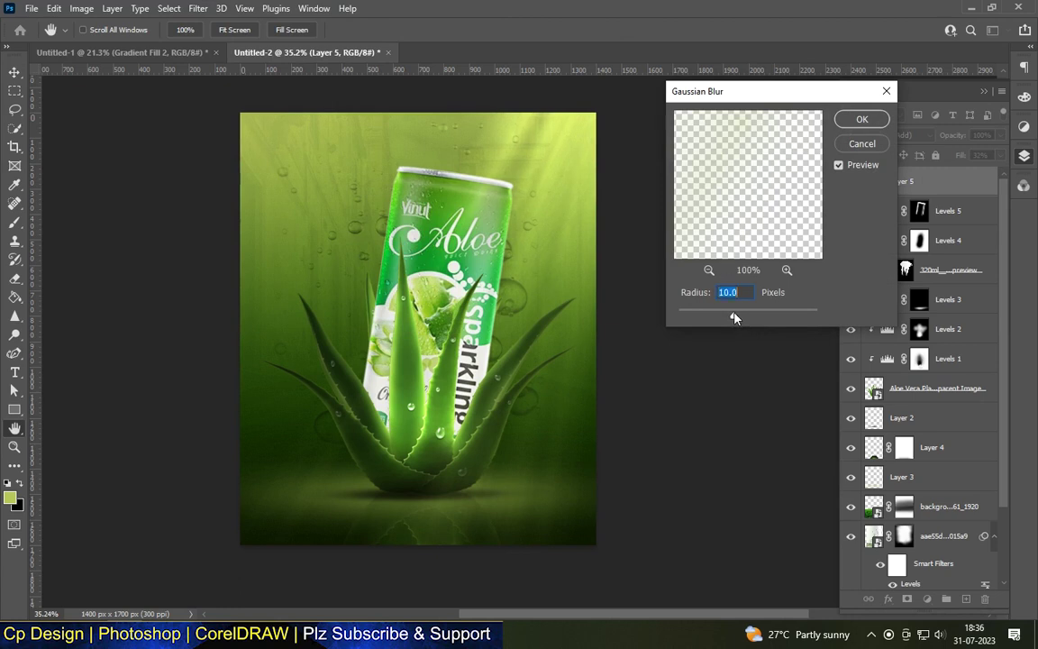
{"action": "left_click", "coordinate": [858, 120]}
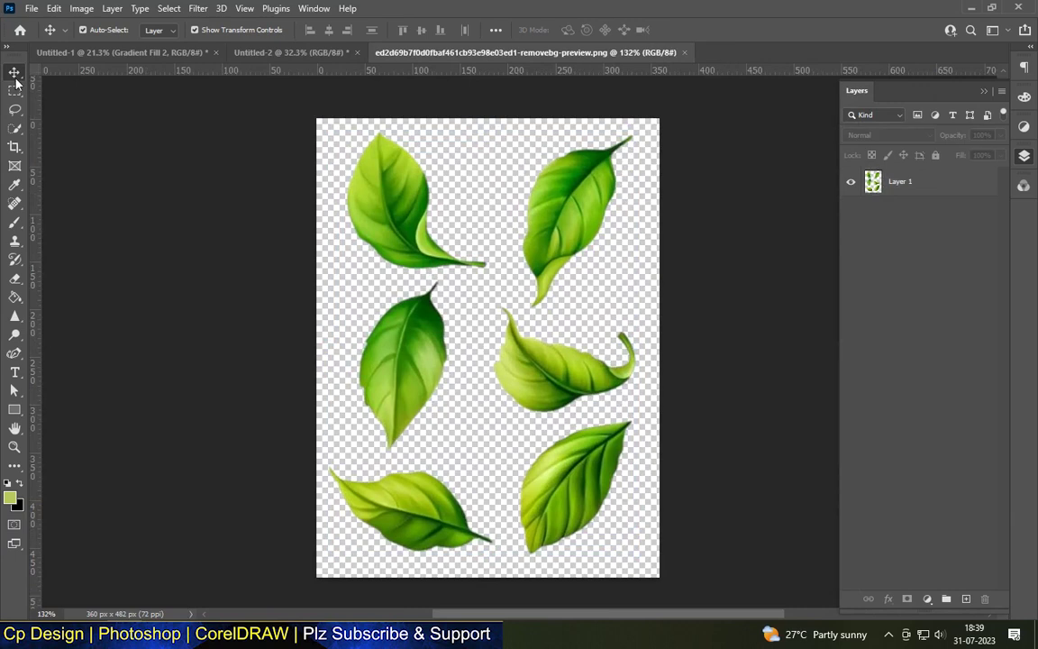
- Lasso the middle-left leaf in the leaves image and paste it into Untitled-2
{"action": "left_click", "coordinate": [15, 109]}
{"action": "left_click_drag", "start_coordinate": [341, 118], "coordinate": [320, 166]}
{"action": "left_click", "coordinate": [15, 91]}
{"action": "left_click_drag", "start_coordinate": [342, 273], "coordinate": [440, 351]}
{"action": "key", "text": "l"}
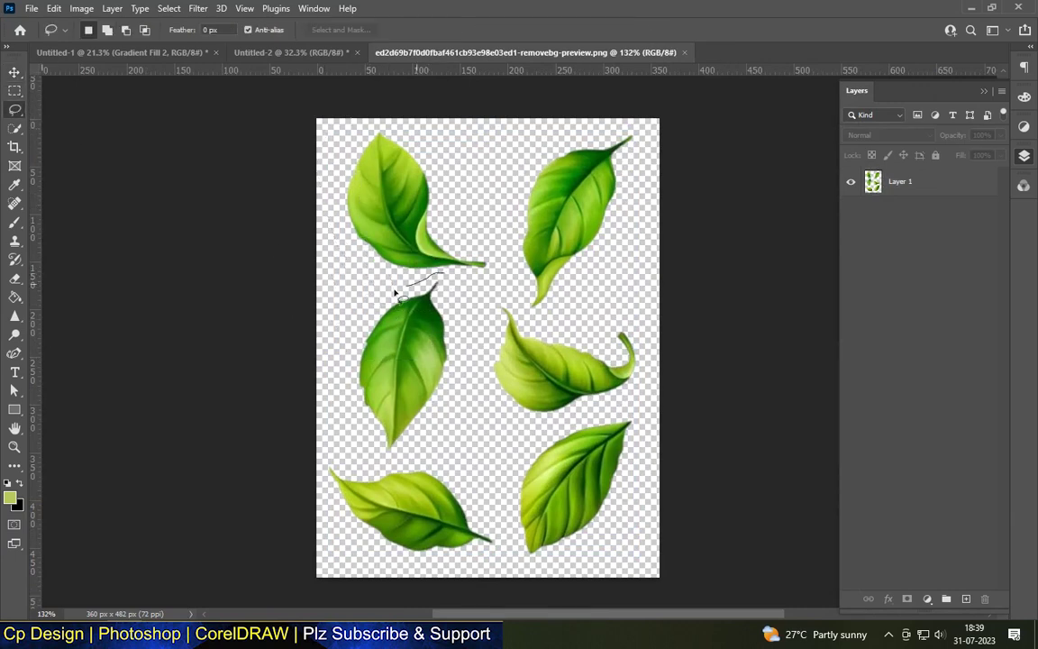
{"action": "left_click_drag", "start_coordinate": [394, 292], "coordinate": [382, 465]}
{"action": "key", "text": "ctrl+c"}
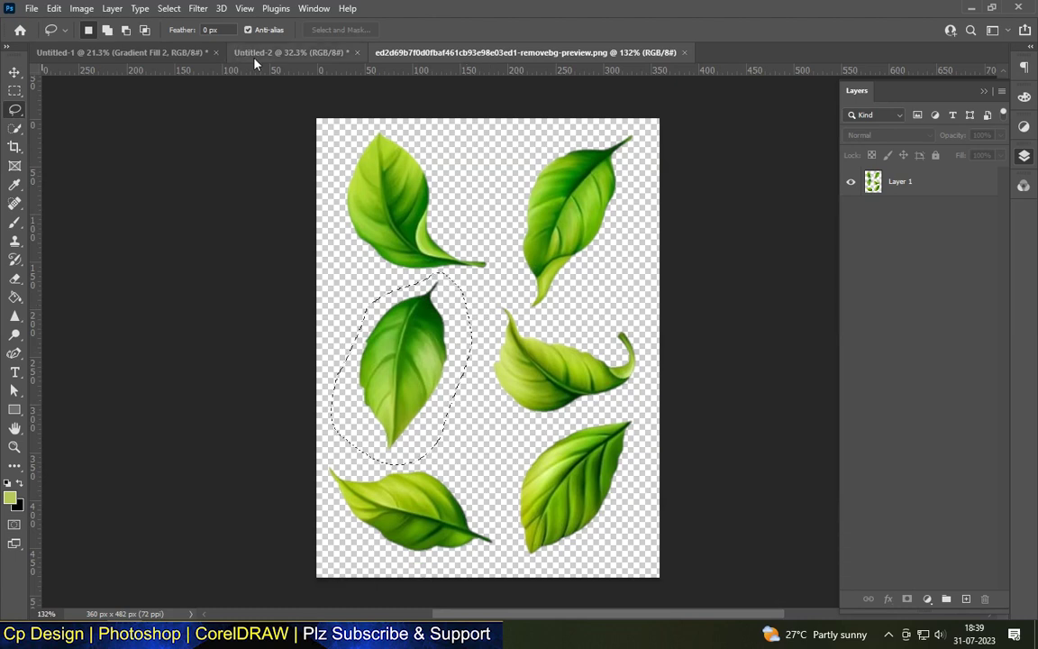
{"action": "left_click", "coordinate": [244, 52]}
{"action": "key", "text": "ctrl+v"}
- Tilt the light-rays layer about five degrees, then undo the rotation
{"action": "key", "text": "v"}
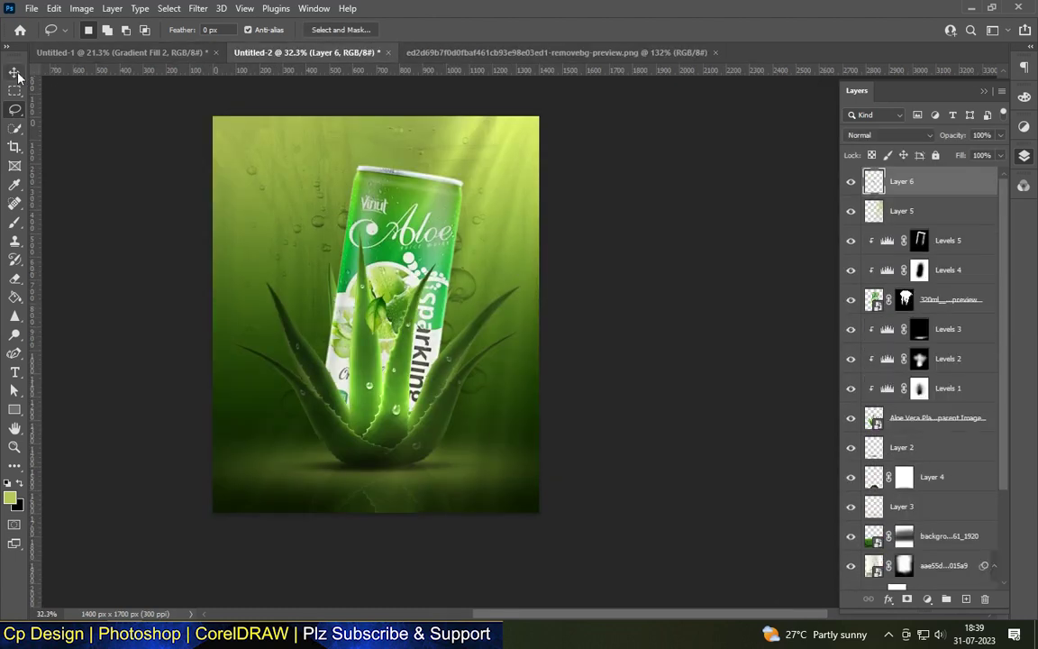
{"action": "key", "text": "alt+bracketleft"}
{"action": "key", "text": "ctrl+t"}
{"action": "left_click_drag", "start_coordinate": [641, 347], "coordinate": [645, 322]}
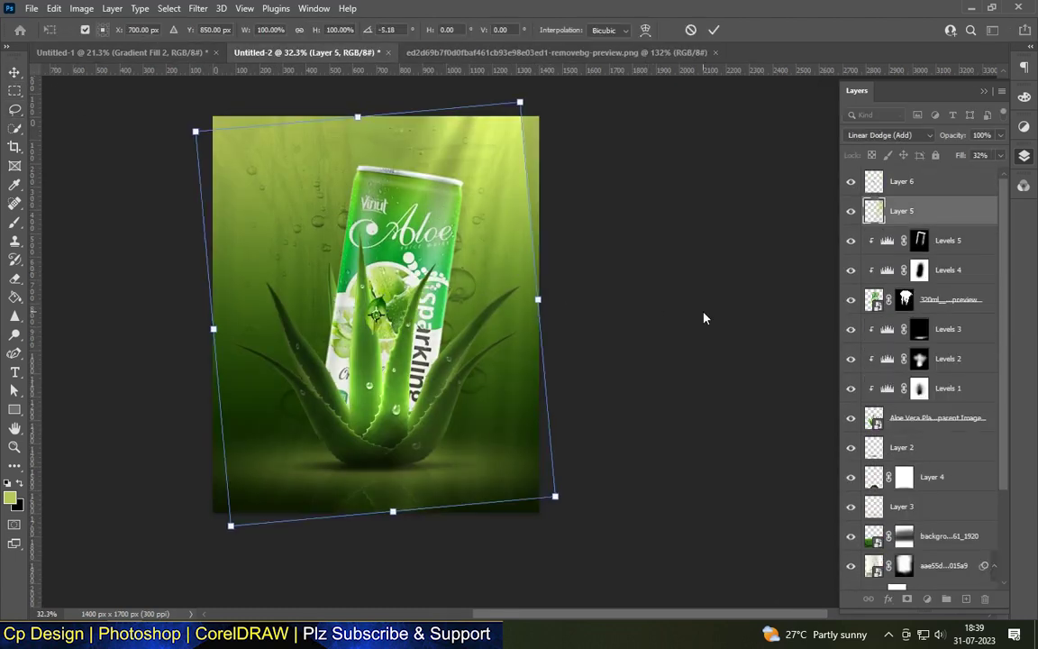
{"action": "key", "text": "Return"}
{"action": "left_click", "coordinate": [595, 204]}
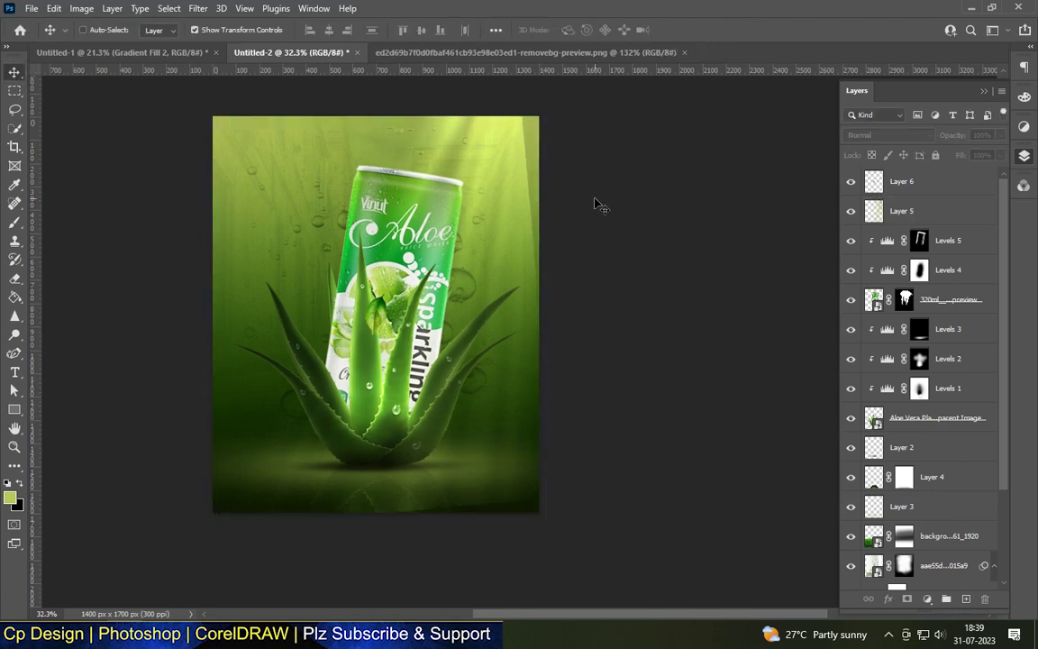
{"action": "key", "text": "ctrl+z"}
- Tilt the light rays about six degrees and enlarge them toward both corners
{"action": "left_click", "coordinate": [380, 322], "text": "ctrl"}
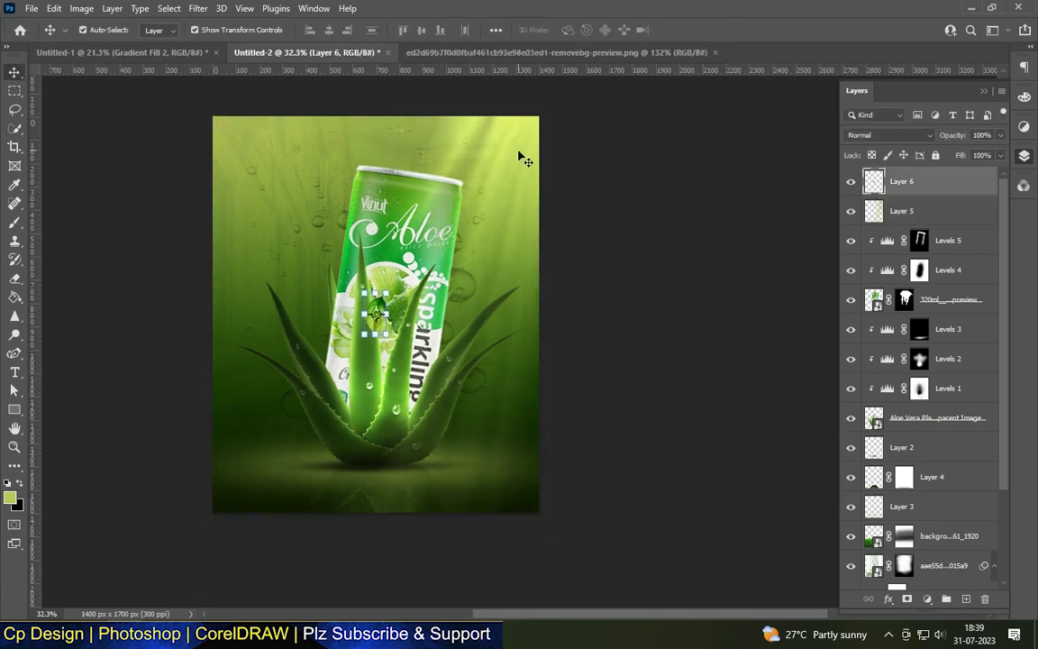
{"action": "left_click", "coordinate": [525, 159]}
{"action": "key", "text": "ctrl+t"}
{"action": "scroll", "coordinate": [505, 190], "scroll_direction": "down", "scroll_amount": 1}
{"action": "left_click_drag", "start_coordinate": [533, 139], "coordinate": [520, 127]}
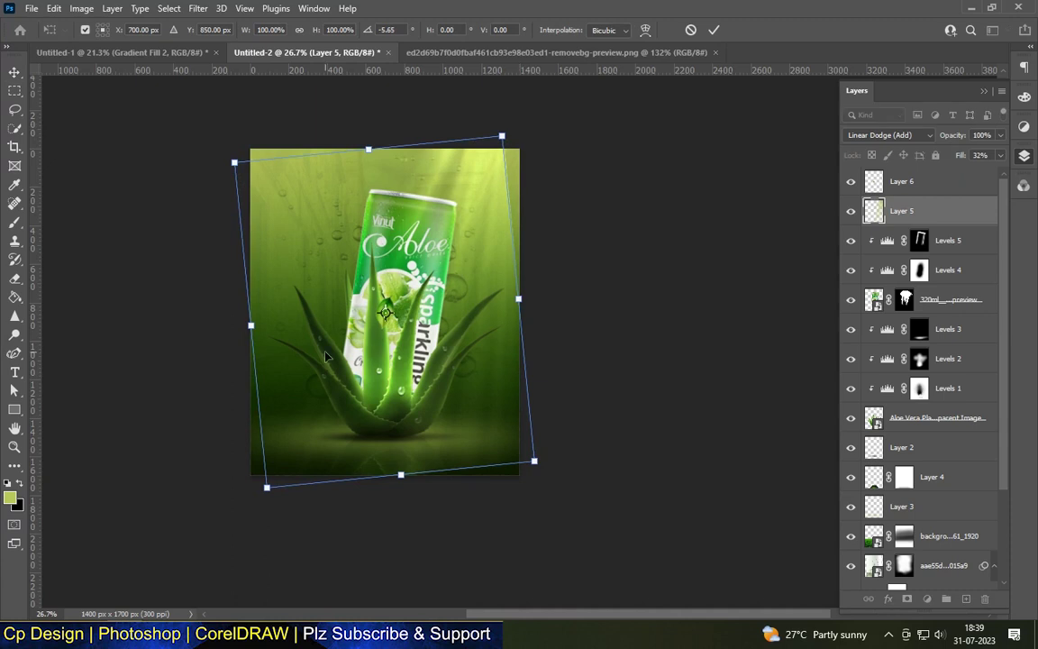
{"action": "scroll", "coordinate": [378, 332], "scroll_direction": "down", "scroll_amount": 1}
{"action": "left_click_drag", "start_coordinate": [268, 475], "coordinate": [252, 501]}
{"action": "left_click_drag", "start_coordinate": [487, 151], "coordinate": [502, 130]}
{"action": "left_click", "coordinate": [14, 72]}
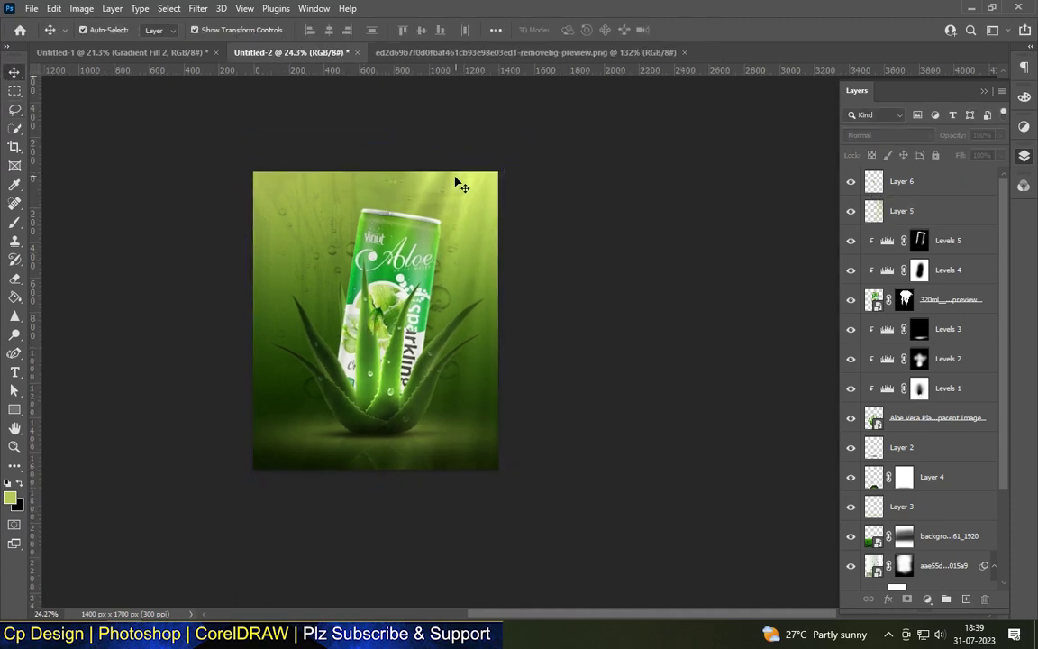
{"action": "scroll", "coordinate": [450, 197], "scroll_direction": "up", "scroll_amount": 4}
{"action": "scroll", "coordinate": [452, 197], "scroll_direction": "down", "scroll_amount": 1}
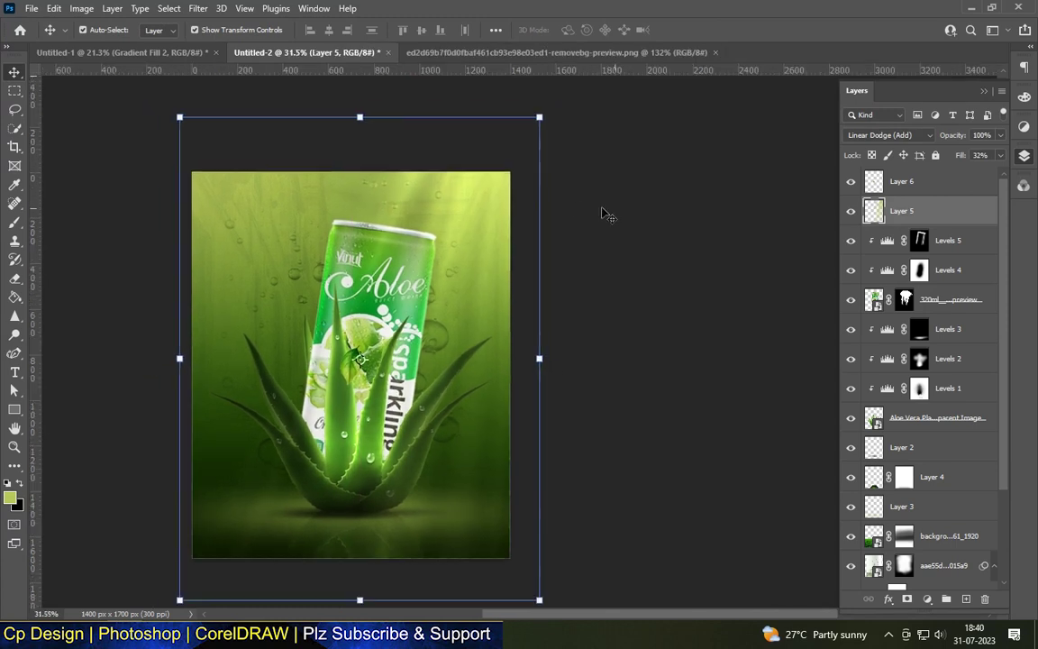
- Put the leaf layer below the rays, place it upper left, and duplicate it beside the can
{"action": "left_click", "coordinate": [901, 184]}
{"action": "left_click_drag", "start_coordinate": [901, 183], "coordinate": [910, 226]}
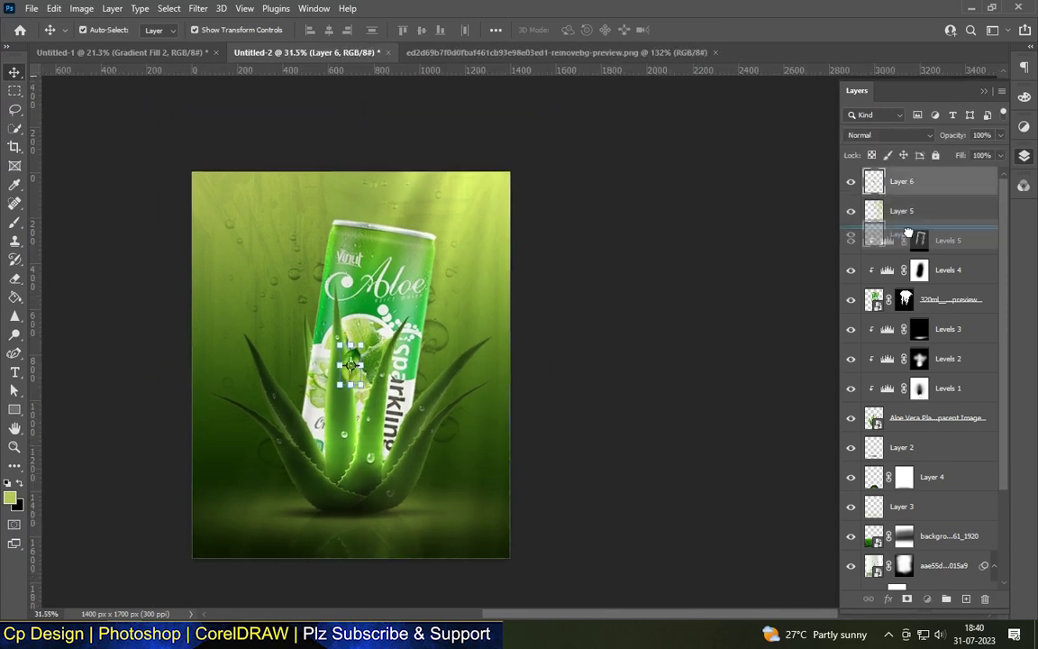
{"action": "left_click_drag", "start_coordinate": [352, 362], "coordinate": [257, 271]}
{"action": "scroll", "coordinate": [274, 284], "scroll_direction": "up", "scroll_amount": 2}
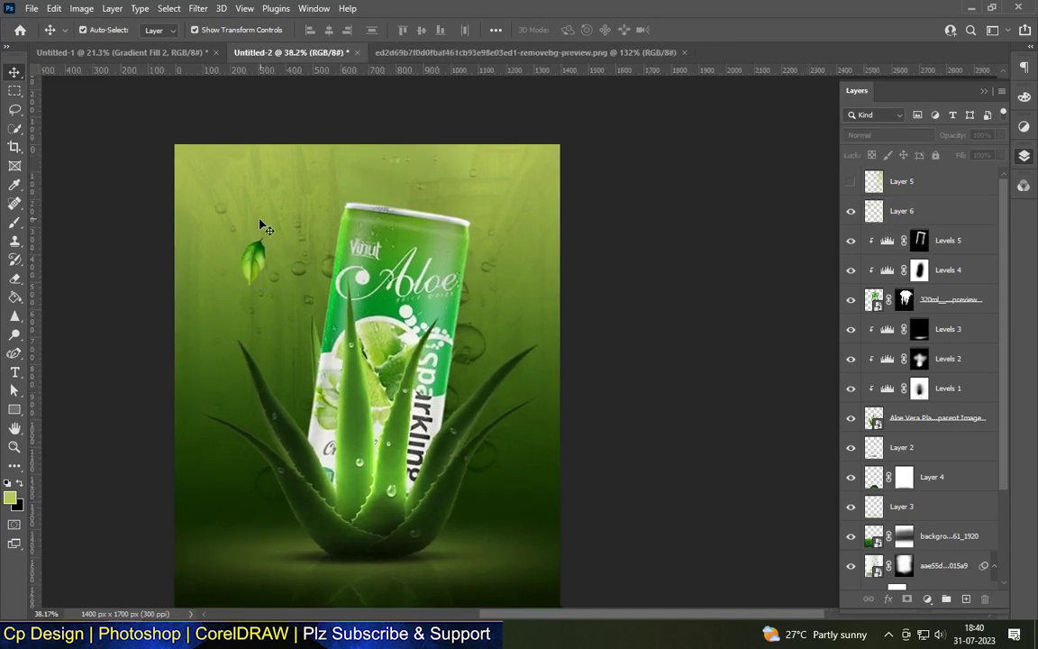
{"action": "scroll", "coordinate": [261, 225], "scroll_direction": "down", "scroll_amount": 1}
{"action": "mouse_move", "coordinate": [255, 259]}
{"action": "left_mouse_down"}
{"action": "mouse_move", "coordinate": [245, 214]}
{"action": "mouse_move", "coordinate": [526, 270]}
{"action": "left_mouse_up"}
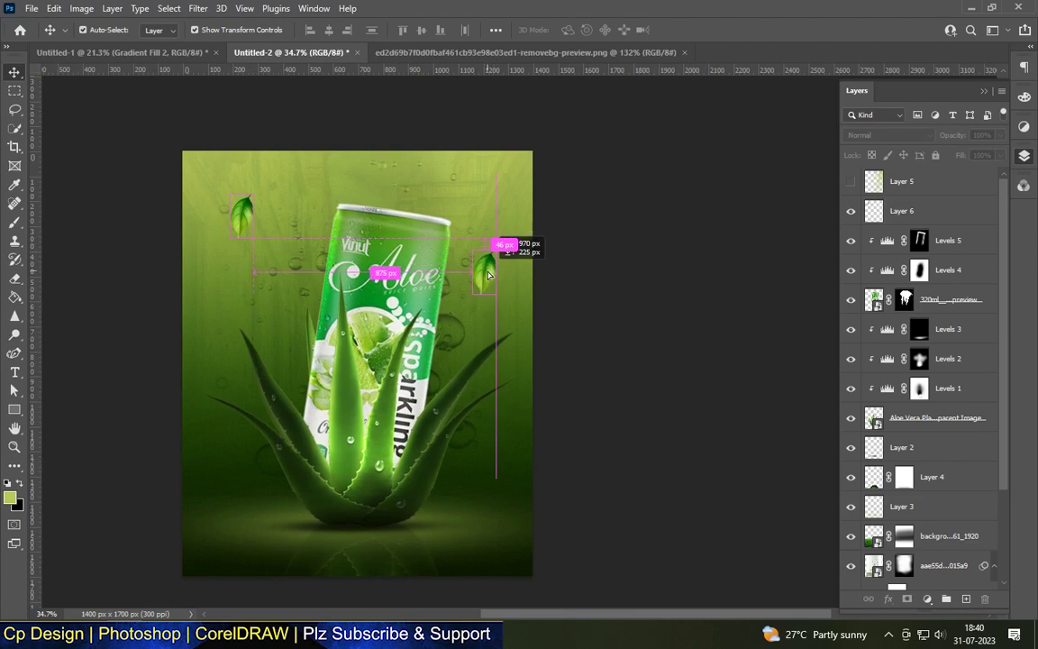
- Paste the middle-right leaf into the ad at lower right, with a duplicate at lower left
{"action": "left_click", "coordinate": [525, 52]}
{"action": "key", "text": "l"}
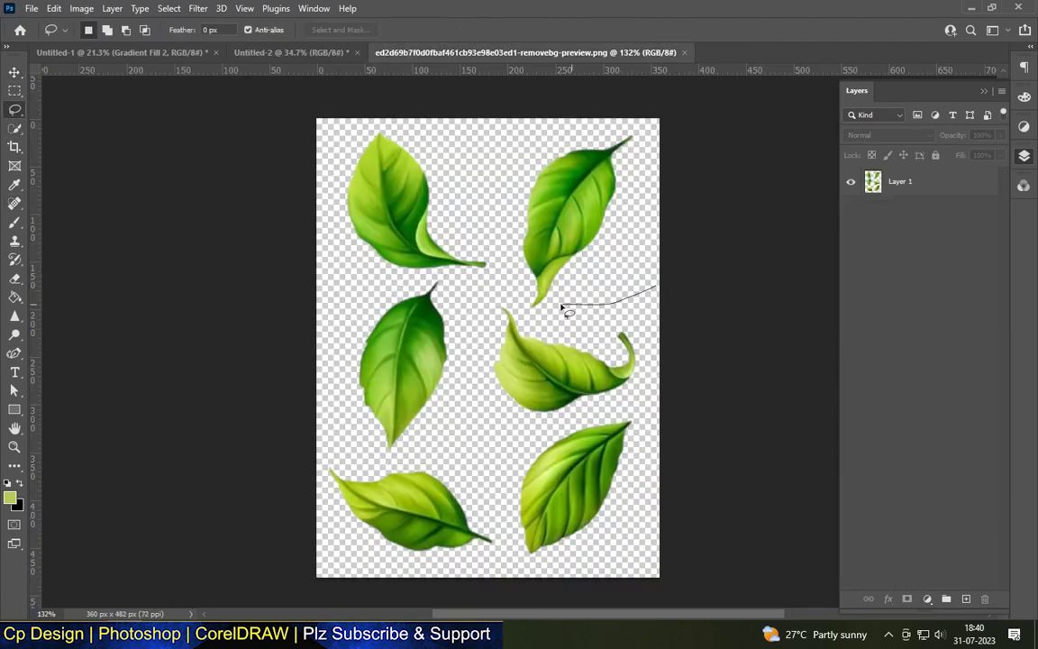
{"action": "left_click_drag", "start_coordinate": [645, 314], "coordinate": [637, 304]}
{"action": "key", "text": "ctrl+c"}
{"action": "left_click", "coordinate": [291, 53]}
{"action": "key", "text": "ctrl+v"}
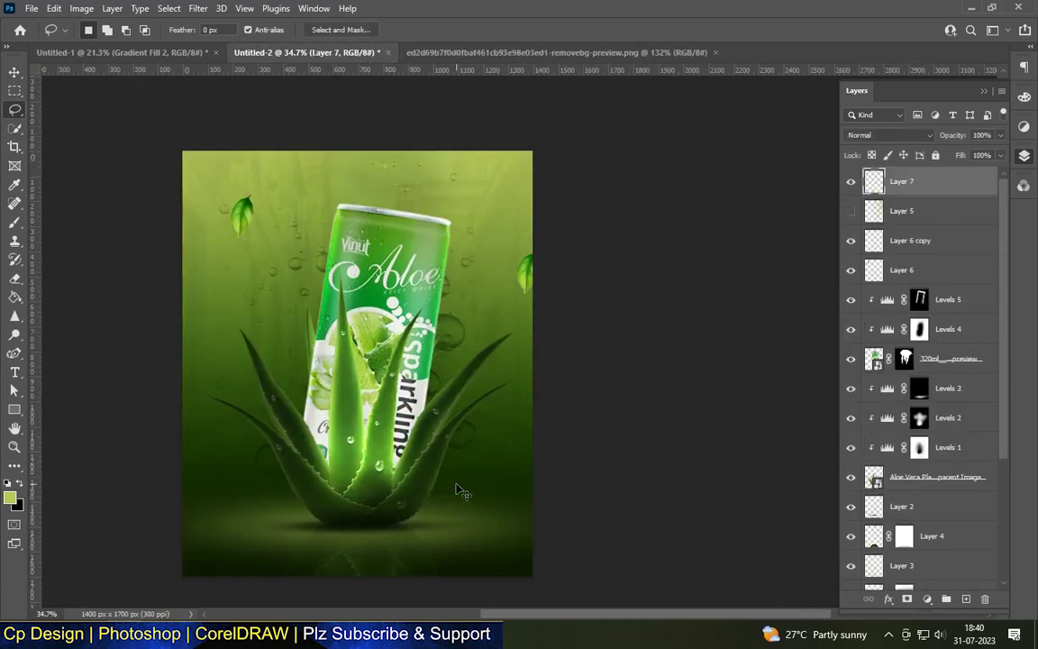
{"action": "key", "text": "v"}
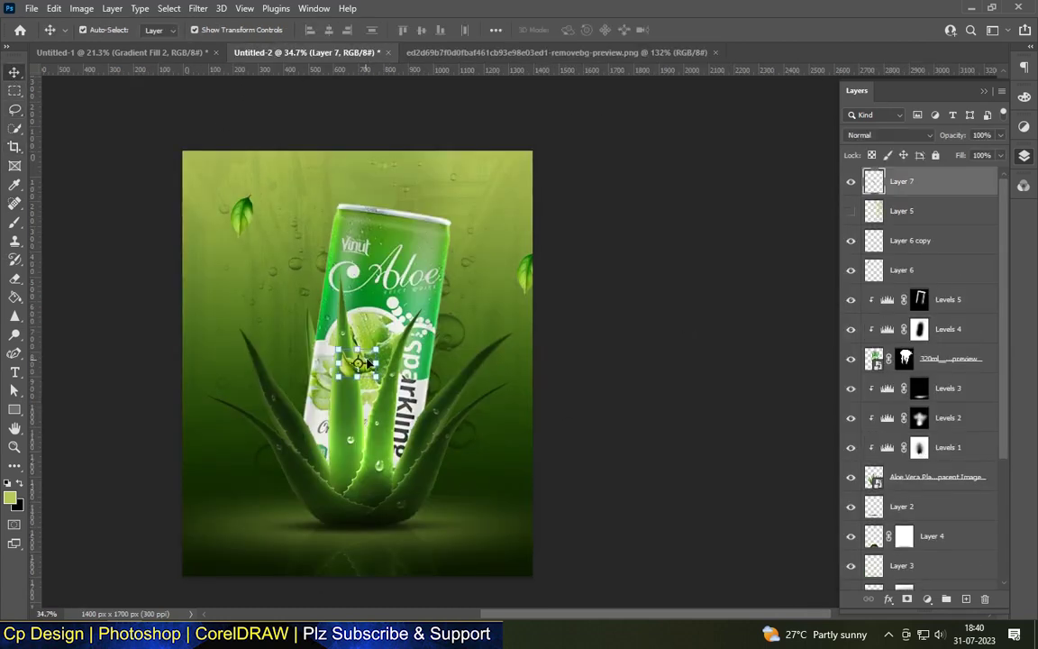
{"action": "left_click_drag", "start_coordinate": [324, 326], "coordinate": [491, 525]}
{"action": "left_click", "coordinate": [592, 505]}
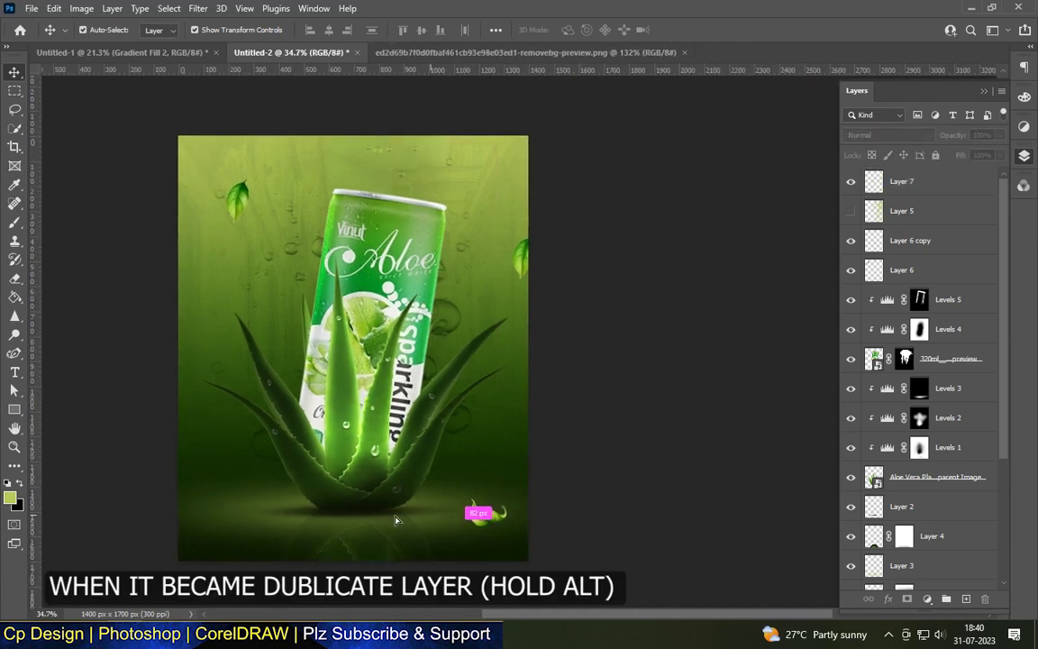
{"action": "left_click_drag", "start_coordinate": [395, 520], "coordinate": [195, 482]}
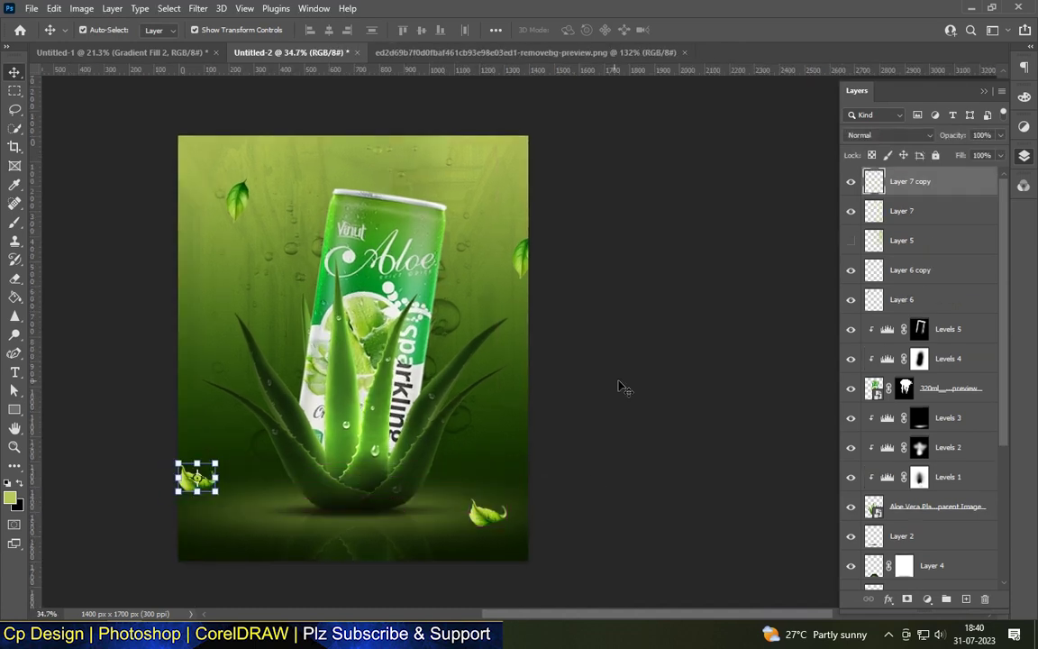
- Paste the bottom-right leaf into the ad, shrunk and placed at lower right
{"action": "key", "text": "ctrl+Tab"}
{"action": "left_click", "coordinate": [15, 109]}
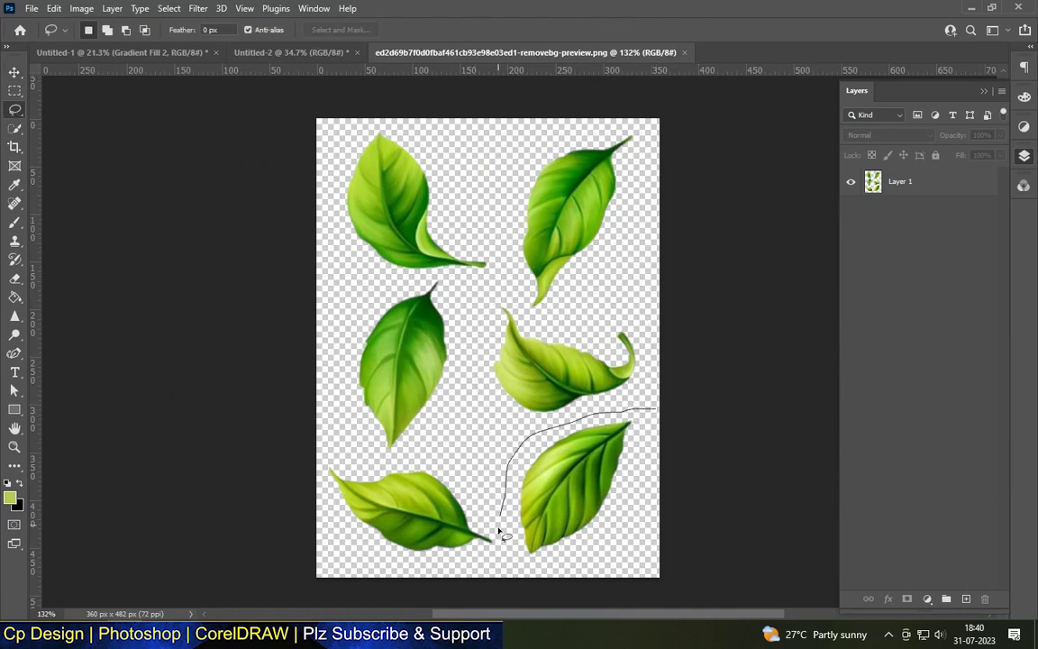
{"action": "left_click_drag", "start_coordinate": [655, 444], "coordinate": [680, 422]}
{"action": "key", "text": "ctrl+c"}
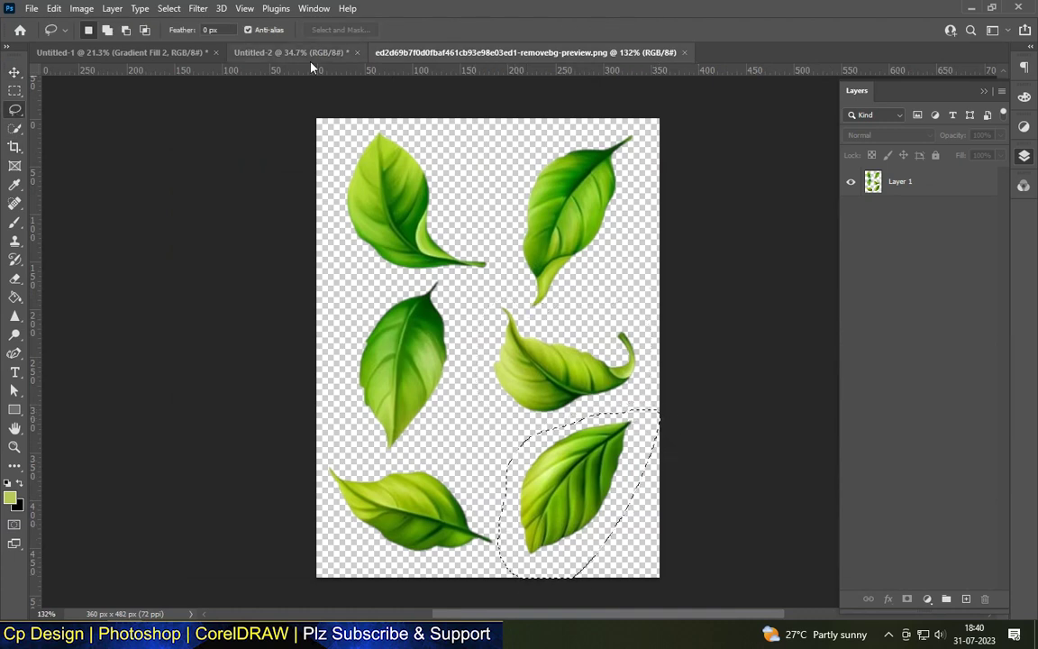
{"action": "left_click", "coordinate": [280, 52]}
{"action": "key", "text": "ctrl+v"}
{"action": "key", "text": "v"}
{"action": "key", "text": "ctrl+t"}
{"action": "left_click_drag", "start_coordinate": [349, 357], "coordinate": [505, 408]}
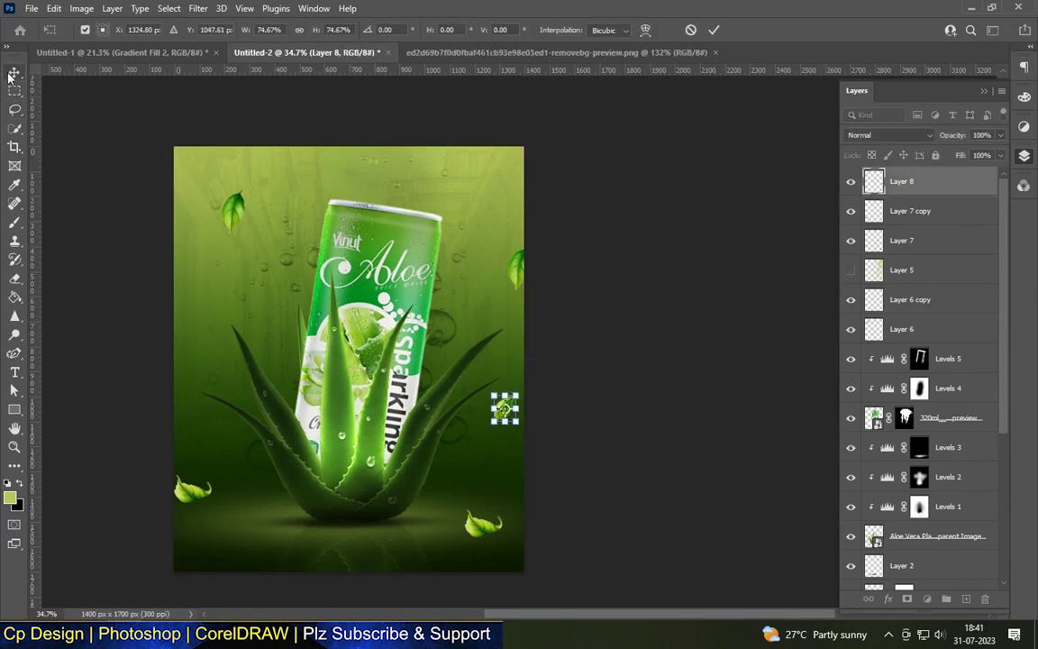
{"action": "key", "text": "Return"}
- Duplicate that leaf further left and enlarge it to about double size
{"action": "mouse_move", "coordinate": [505, 409]}
{"action": "left_mouse_down"}
{"action": "mouse_move", "coordinate": [261, 338]}
{"action": "mouse_move", "coordinate": [220, 396]}
{"action": "mouse_move", "coordinate": [295, 262]}
{"action": "left_mouse_up"}
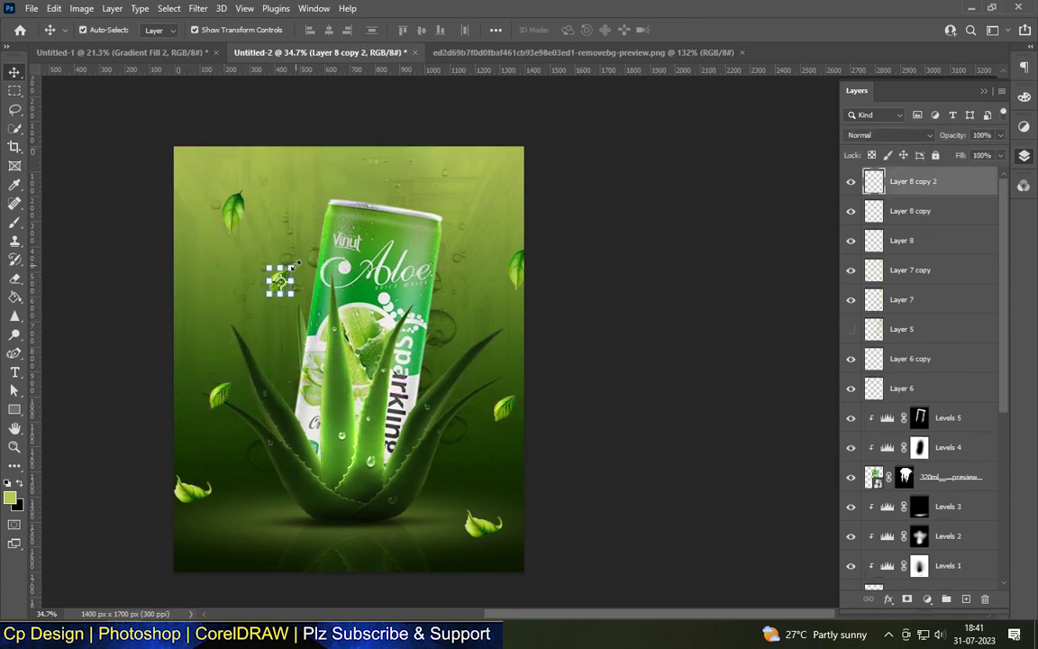
{"action": "key", "text": "ctrl+t"}
{"action": "mouse_move", "coordinate": [294, 265]}
{"action": "left_mouse_down"}
{"action": "mouse_move", "coordinate": [323, 235]}
{"action": "mouse_move", "coordinate": [300, 261]}
{"action": "left_mouse_up"}
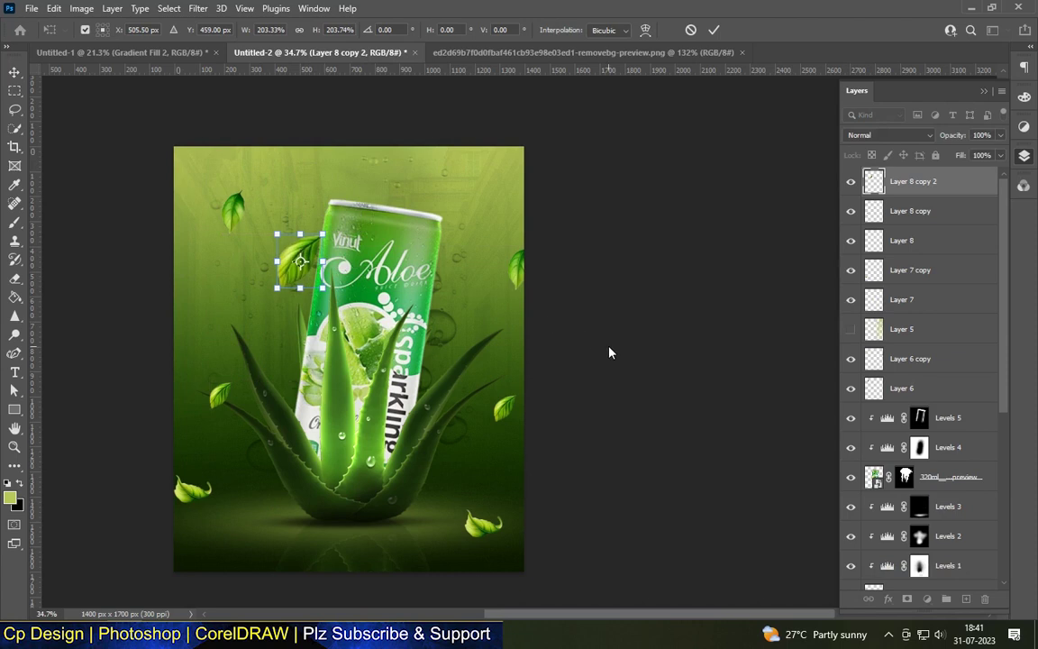
{"action": "key", "text": "Return"}
{"action": "key", "text": "ctrl+0"}
- Paste the upper-right leaf from the leaves image onto the poster at the aloe base
{"action": "left_click", "coordinate": [380, 53]}
{"action": "scroll", "coordinate": [597, 347], "scroll_direction": "down", "scroll_amount": 1}
{"action": "key", "text": "l"}
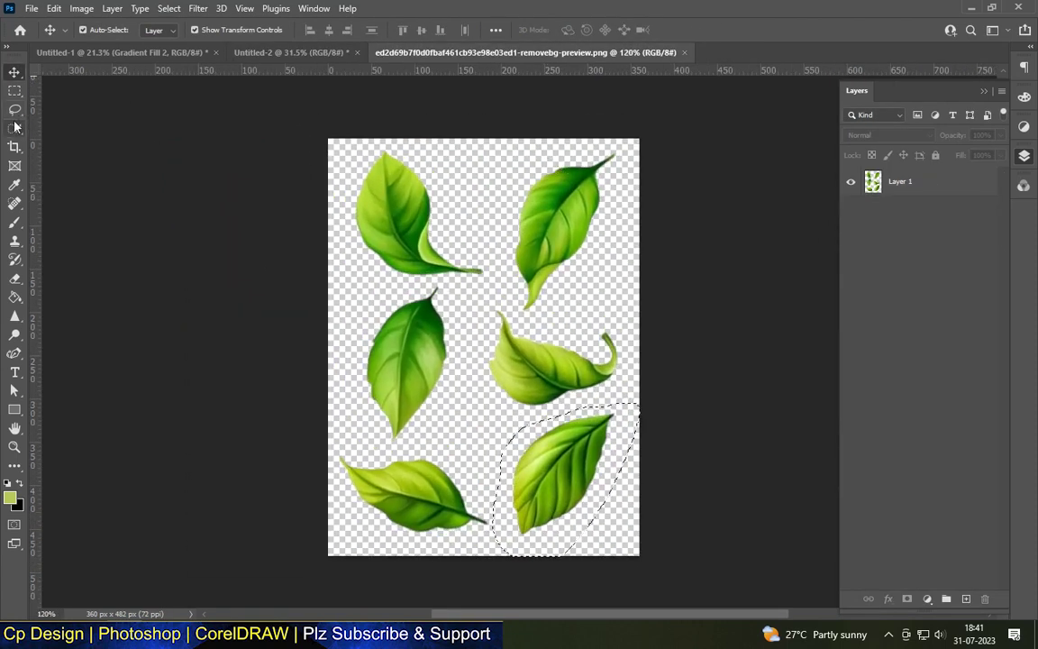
{"action": "left_click_drag", "start_coordinate": [524, 140], "coordinate": [502, 227]}
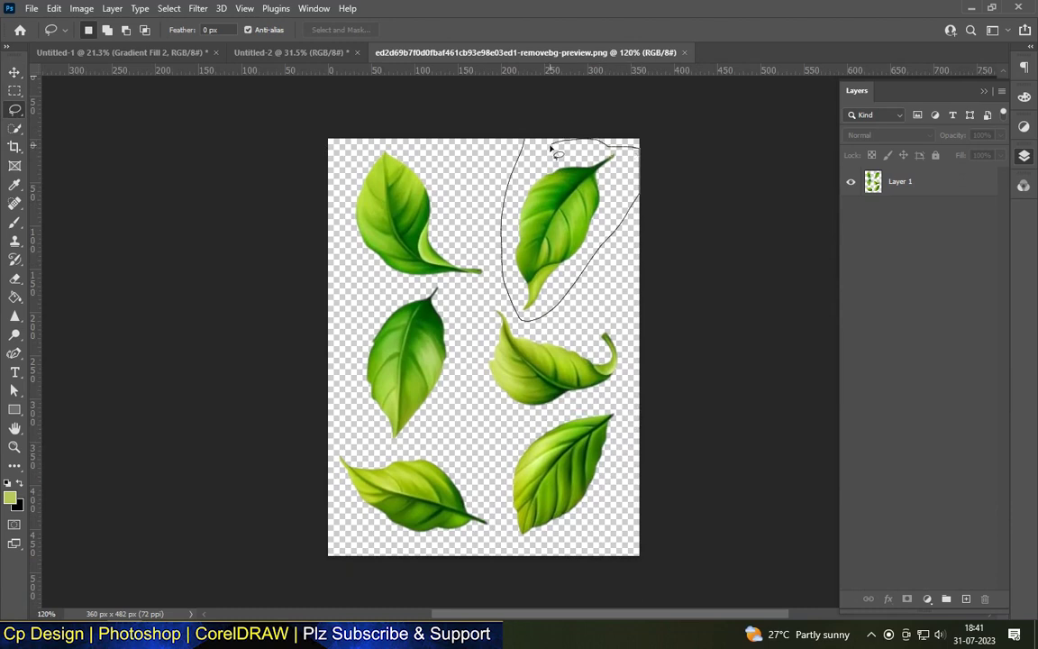
{"action": "key", "text": "ctrl+c"}
{"action": "key", "text": "ctrl+shift+Tab"}
{"action": "key", "text": "ctrl+v"}
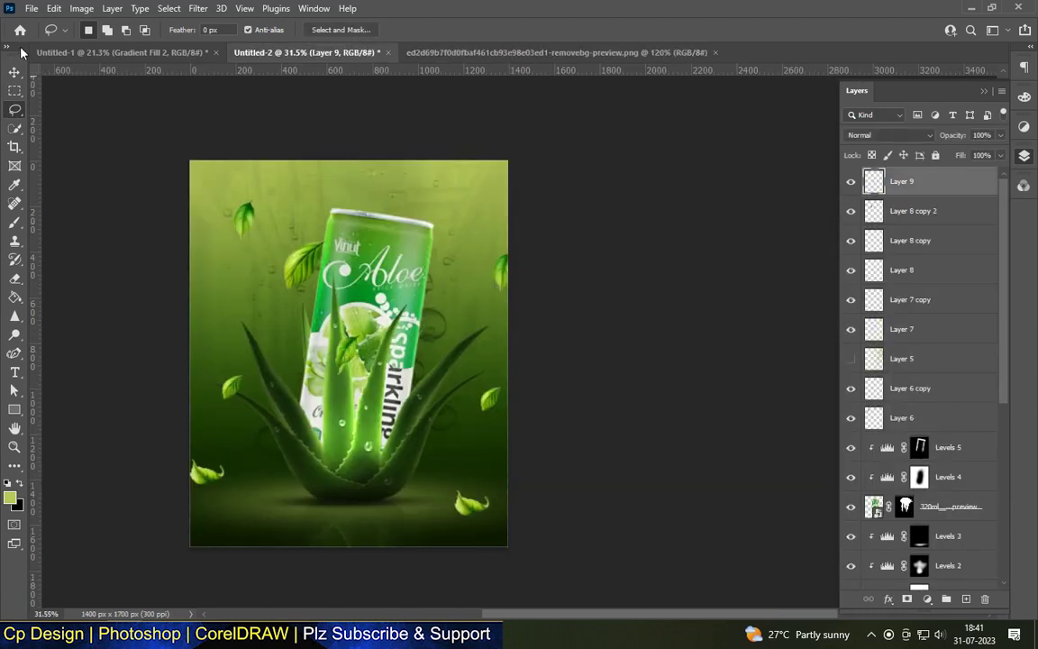
{"action": "left_click", "coordinate": [15, 71]}
{"action": "mouse_move", "coordinate": [352, 315]}
{"action": "left_mouse_down"}
{"action": "mouse_move", "coordinate": [388, 441]}
{"action": "mouse_move", "coordinate": [368, 472]}
{"action": "mouse_move", "coordinate": [487, 166]}
{"action": "mouse_move", "coordinate": [501, 160]}
{"action": "left_mouse_up"}
- Resize the aloe-base leaf and add a duplicate in the top-right corner
{"action": "key", "text": "ctrl+t"}
{"action": "key", "text": "Return"}
{"action": "key", "text": "ctrl+t"}
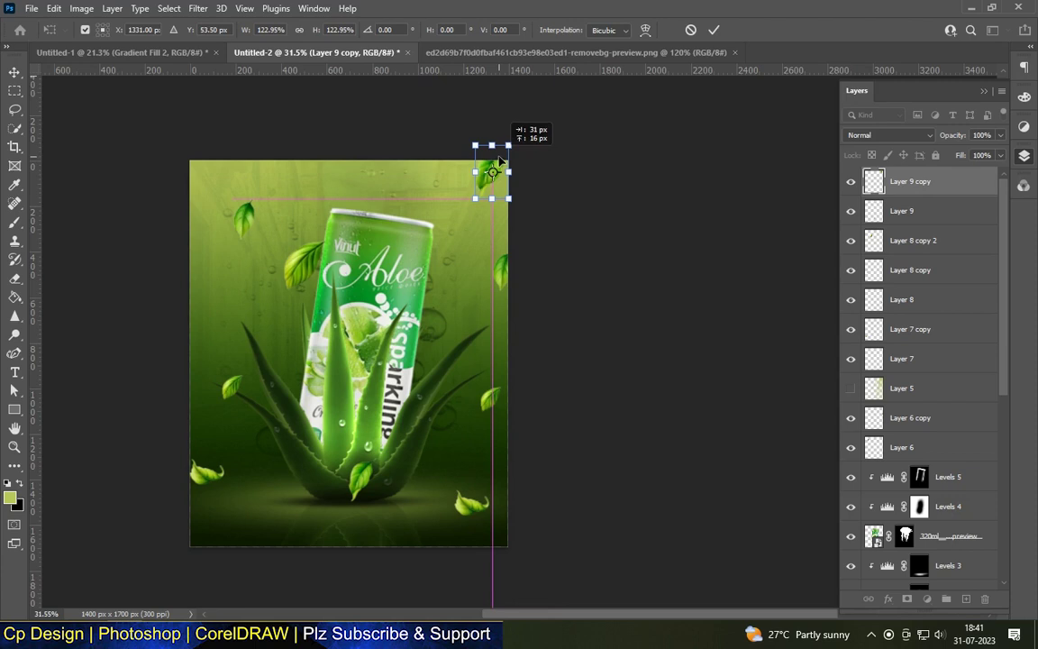
{"action": "key", "text": "Return"}
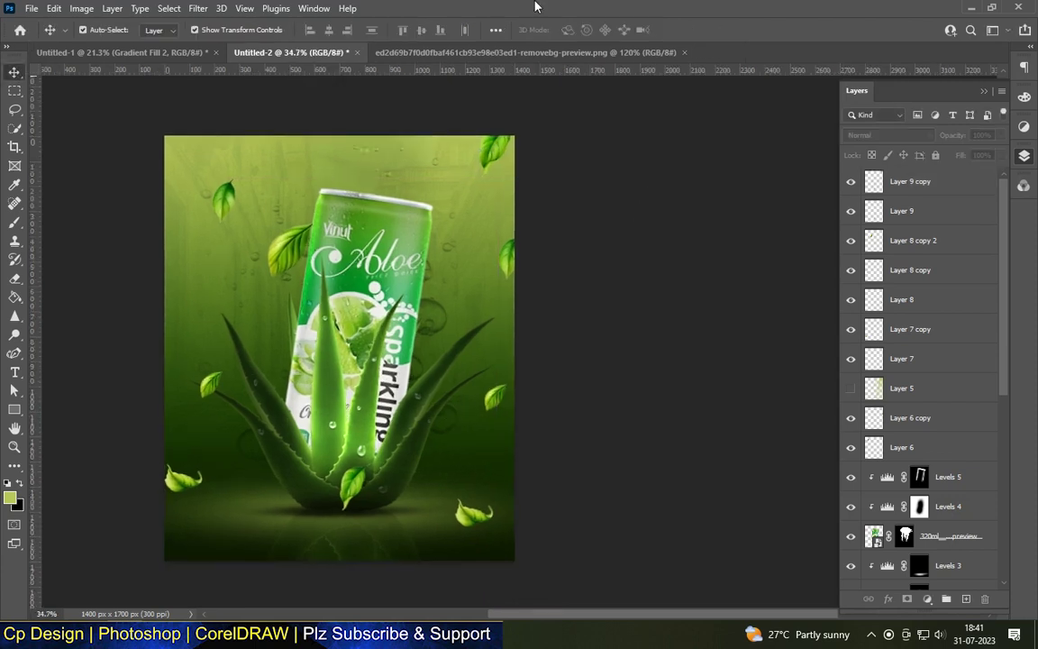
{"action": "scroll", "coordinate": [189, 360], "scroll_direction": "down", "scroll_amount": 1}
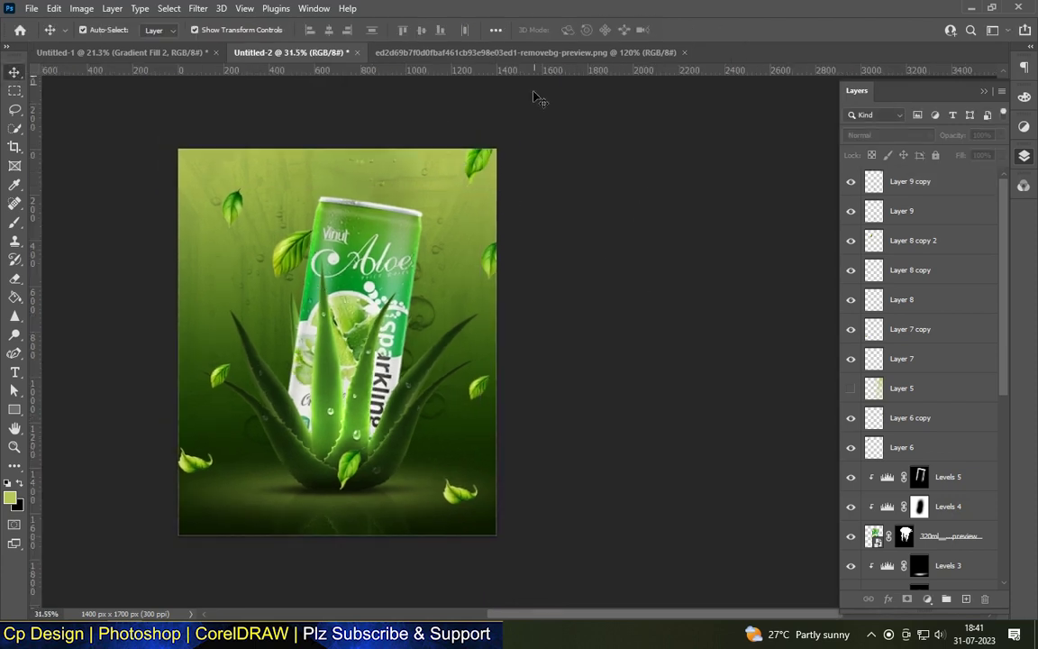
- Paste the top-left leaf onto the poster, shrunk and placed right of the can
{"action": "left_click", "coordinate": [532, 52]}
{"action": "scroll", "coordinate": [597, 515], "scroll_direction": "up", "scroll_amount": 1}
{"action": "scroll", "coordinate": [316, 157], "scroll_direction": "down", "scroll_amount": 1}
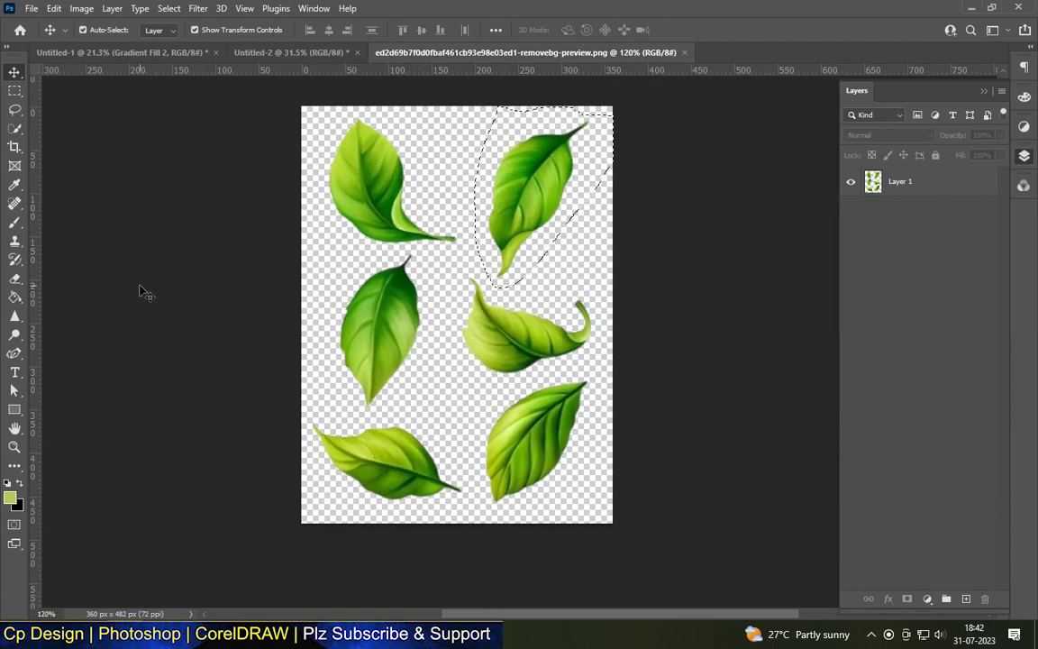
{"action": "left_click", "coordinate": [15, 109]}
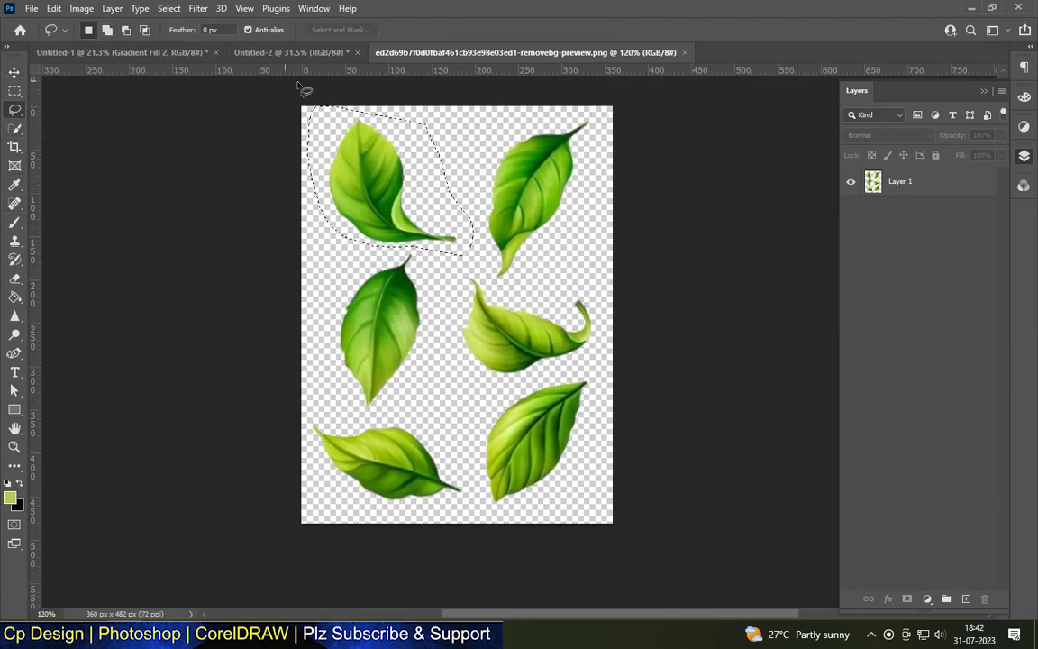
{"action": "left_click", "coordinate": [290, 52]}
{"action": "key", "text": "ctrl+v"}
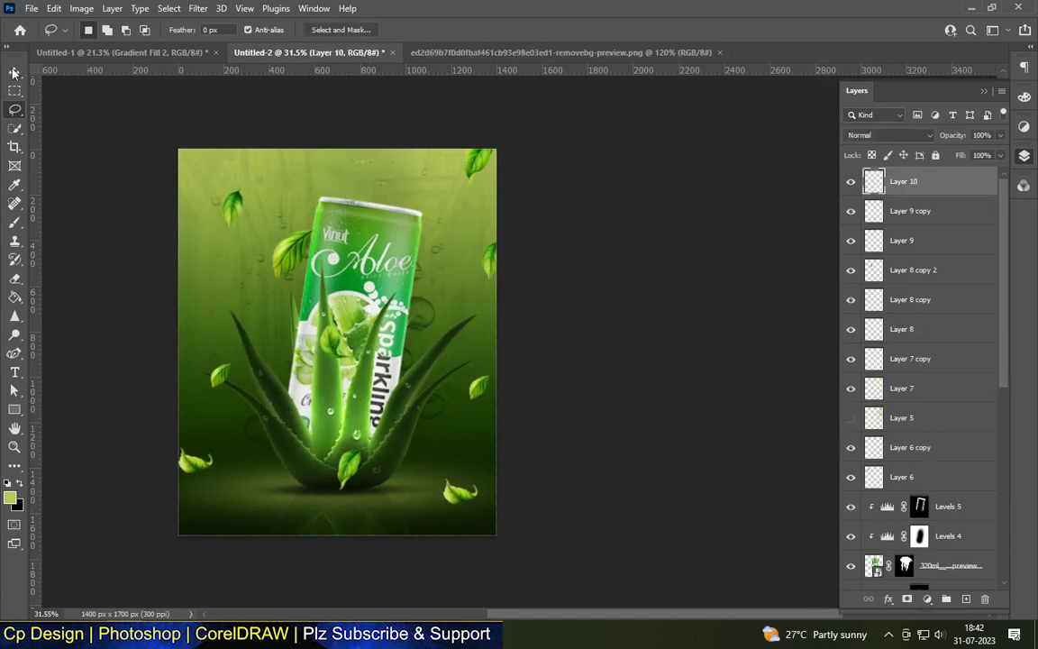
{"action": "left_click", "coordinate": [14, 71]}
{"action": "mouse_move", "coordinate": [345, 340]}
{"action": "left_mouse_down"}
{"action": "mouse_move", "coordinate": [228, 437]}
{"action": "mouse_move", "coordinate": [458, 309]}
{"action": "mouse_move", "coordinate": [468, 287]}
{"action": "left_mouse_up"}
{"action": "key", "text": "ctrl+t"}
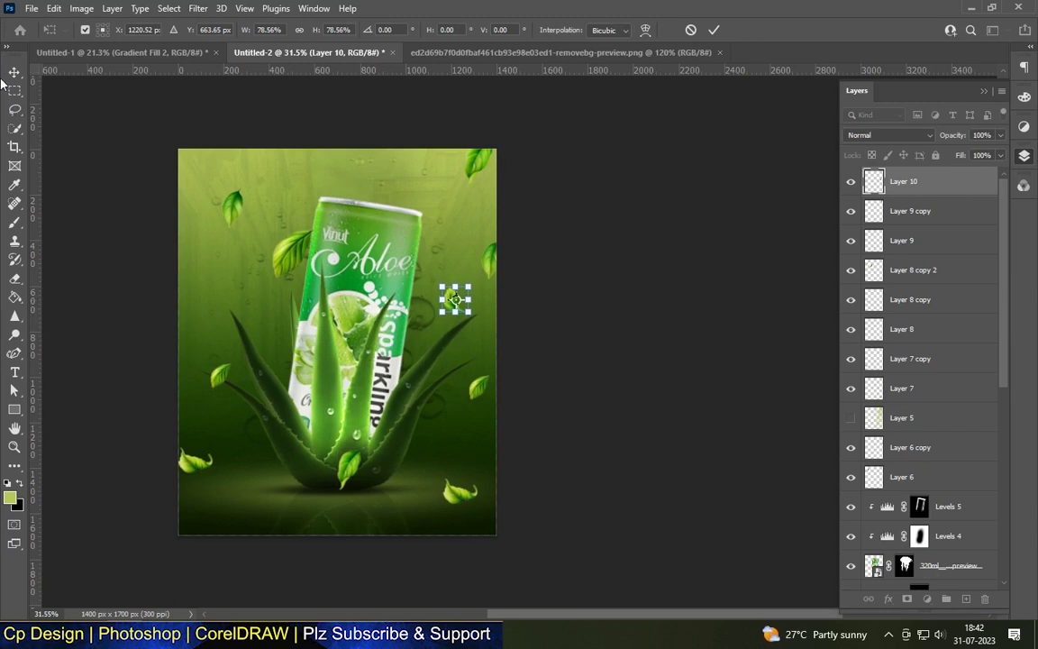
{"action": "key", "text": "Return"}
- Nudge the leaf left of the can slightly lower, then delete the selected leaf
{"action": "left_click", "coordinate": [650, 313]}
{"action": "mouse_move", "coordinate": [231, 207]}
{"action": "left_mouse_down"}
{"action": "mouse_move", "coordinate": [223, 233]}
{"action": "mouse_move", "coordinate": [219, 199]}
{"action": "mouse_move", "coordinate": [226, 208]}
{"action": "left_mouse_up"}
{"action": "left_click", "coordinate": [231, 207]}
{"action": "key", "text": "Delete"}
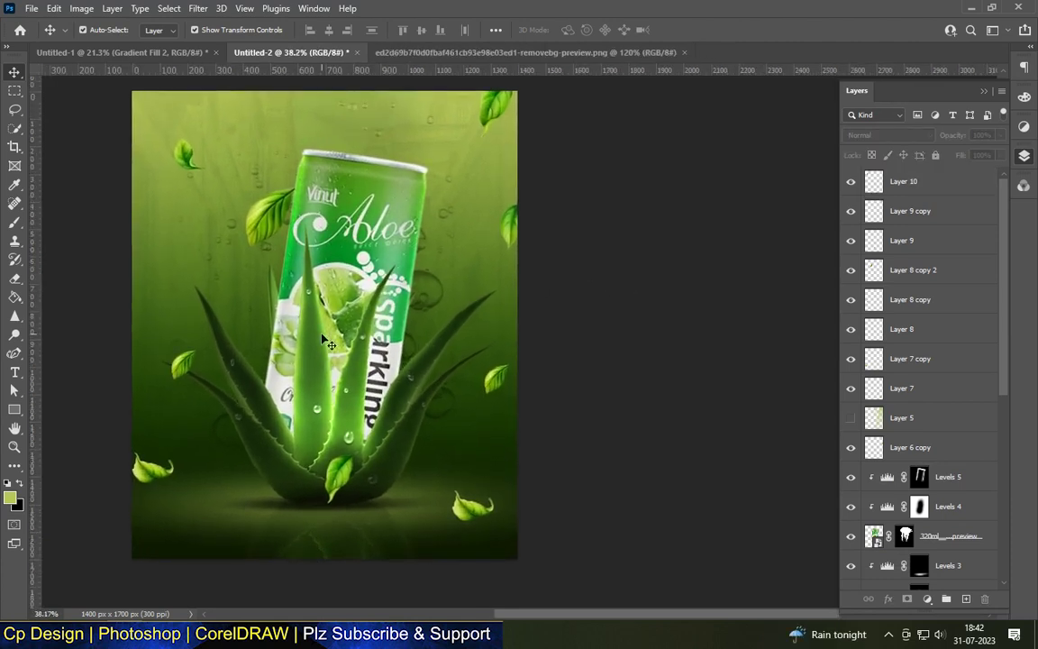
- Duplicate a leaf into the poster's bottom-left corner and transform it
{"action": "left_click", "coordinate": [414, 54]}
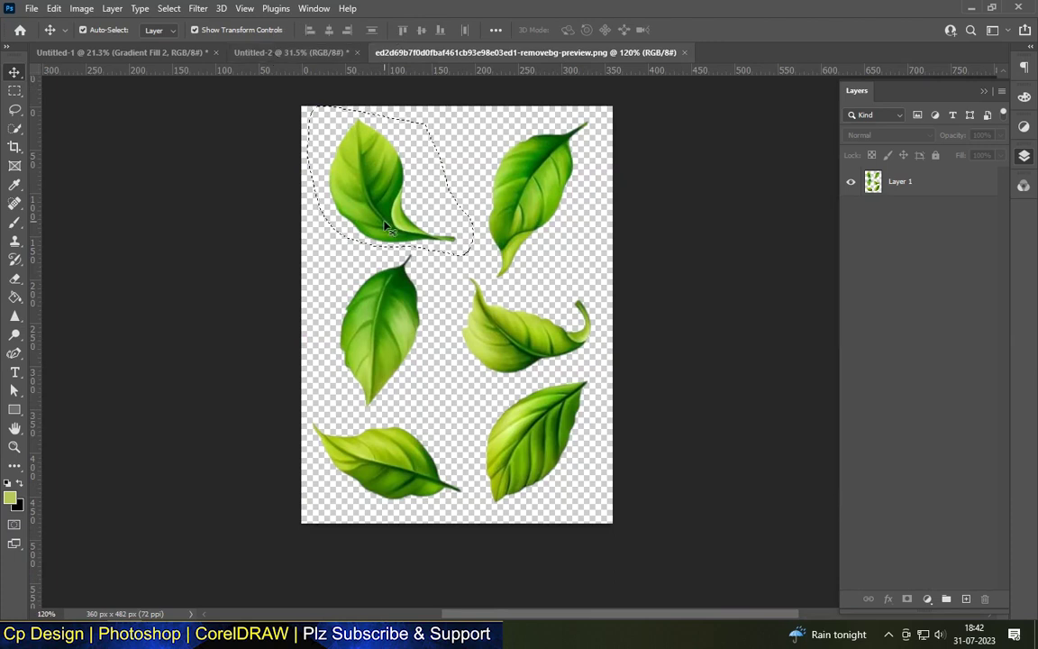
{"action": "left_click", "coordinate": [108, 52]}
{"action": "left_click", "coordinate": [309, 53]}
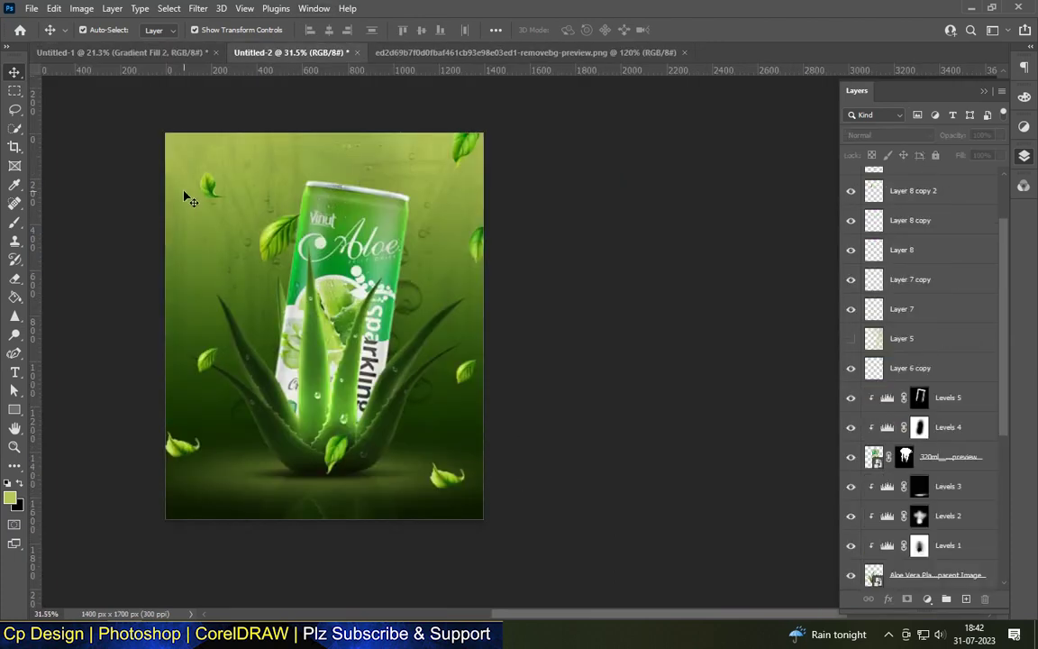
{"action": "left_click_drag", "start_coordinate": [207, 185], "coordinate": [237, 501]}
{"action": "key", "text": "ctrl+t"}
{"action": "key", "text": "Return"}
{"action": "scroll", "coordinate": [660, 316], "scroll_direction": "down", "scroll_amount": 2}
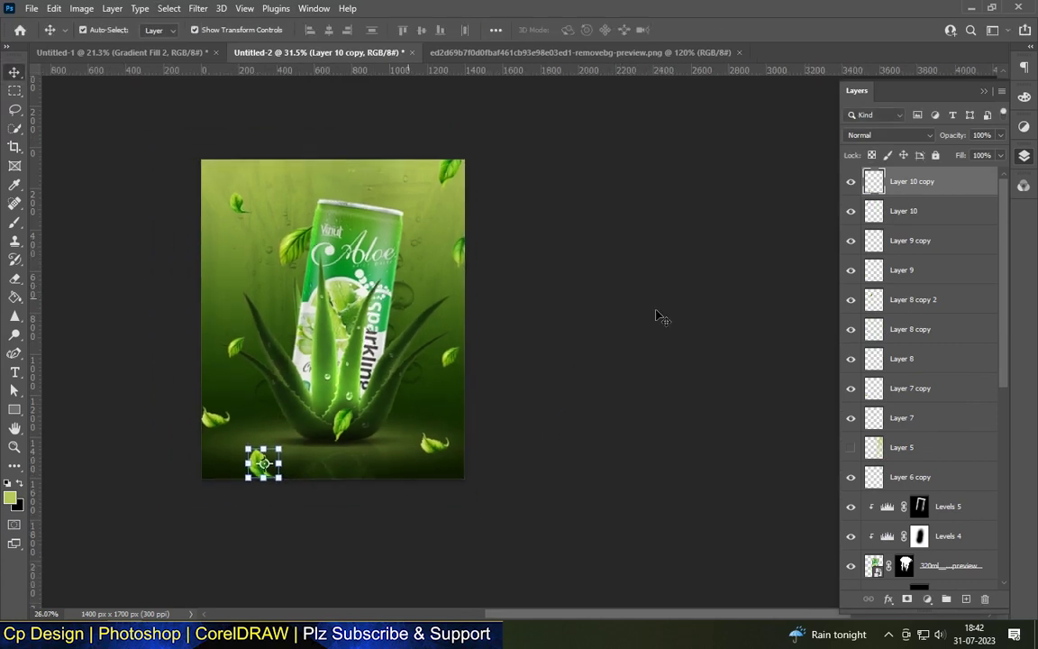
{"action": "scroll", "coordinate": [514, 389], "scroll_direction": "up", "scroll_amount": 1}
{"action": "scroll", "coordinate": [487, 270], "scroll_direction": "up", "scroll_amount": 2}
{"action": "left_click", "coordinate": [512, 122]}
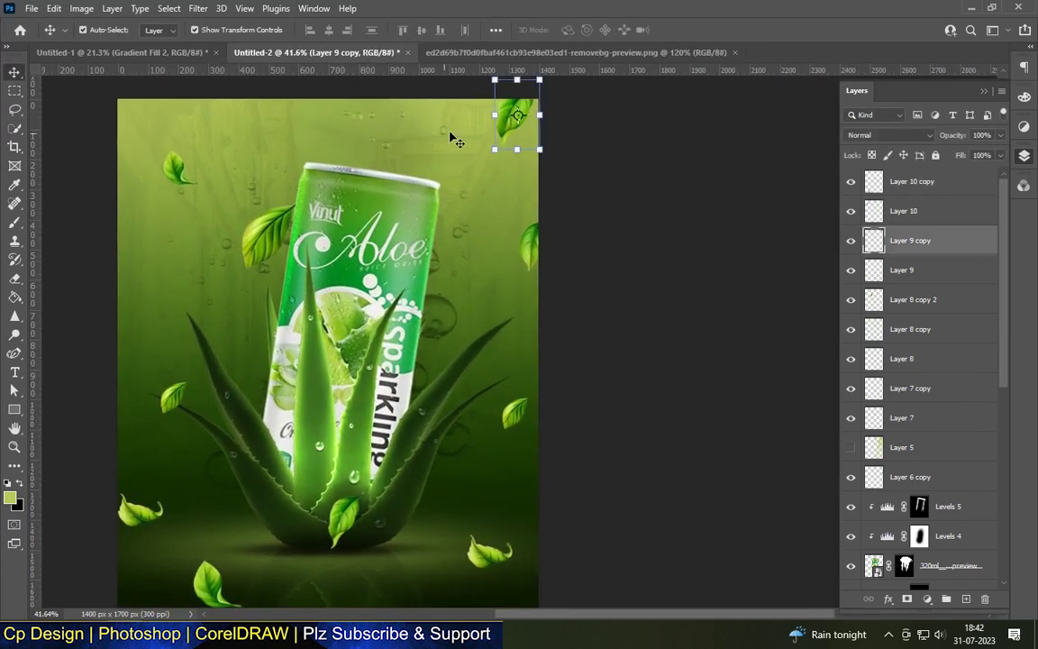
{"action": "left_click", "coordinate": [183, 10]}
{"action": "mouse_move", "coordinate": [207, 192]}
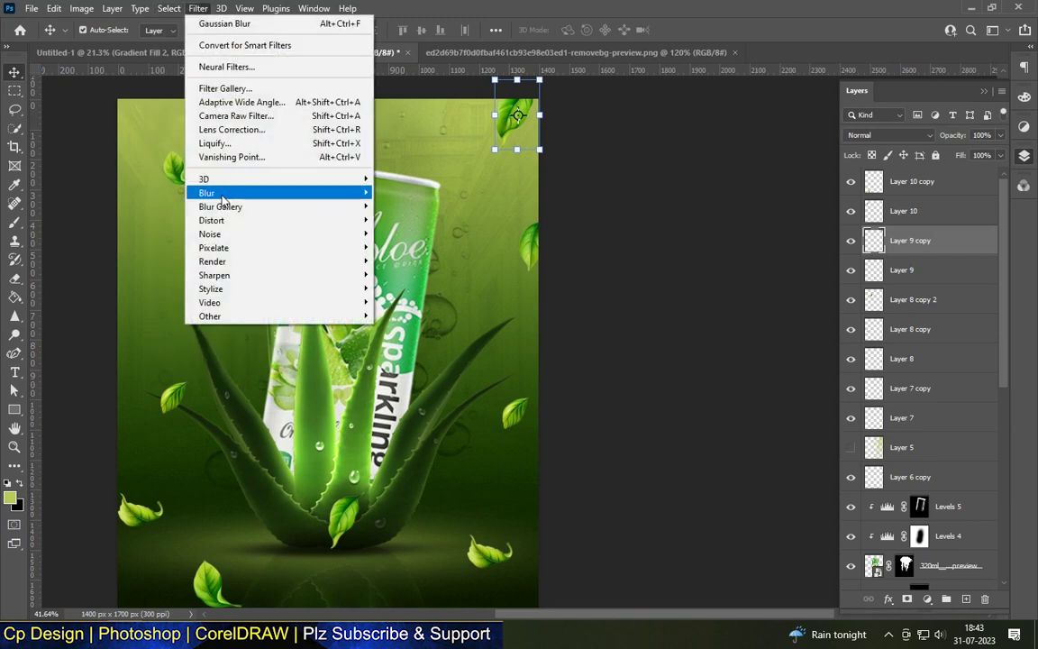
- Motion-blur the top-right corner leaf and Gaussian-blur another leaf
{"action": "left_click", "coordinate": [407, 275]}
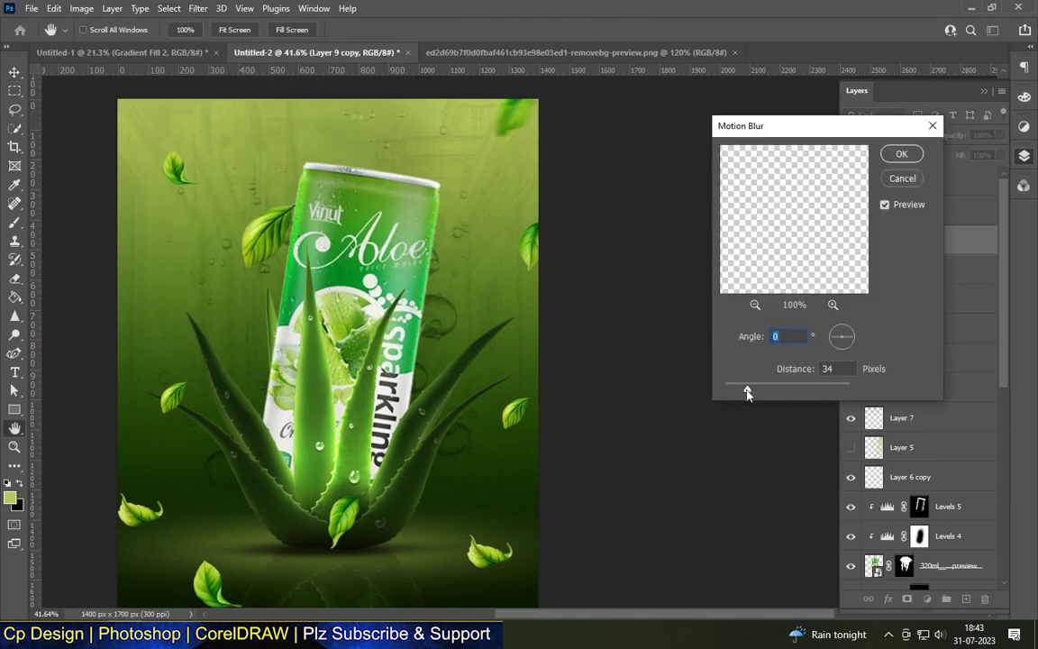
{"action": "left_click", "coordinate": [902, 154]}
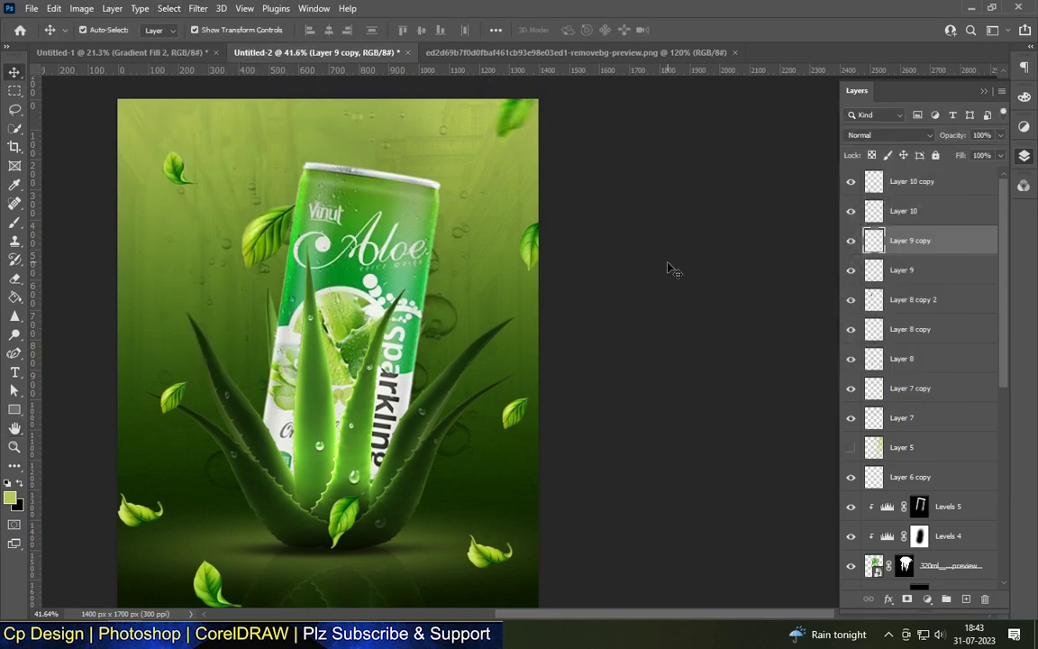
{"action": "left_click", "coordinate": [531, 243]}
{"action": "left_click", "coordinate": [197, 8]}
{"action": "left_click", "coordinate": [414, 248]}
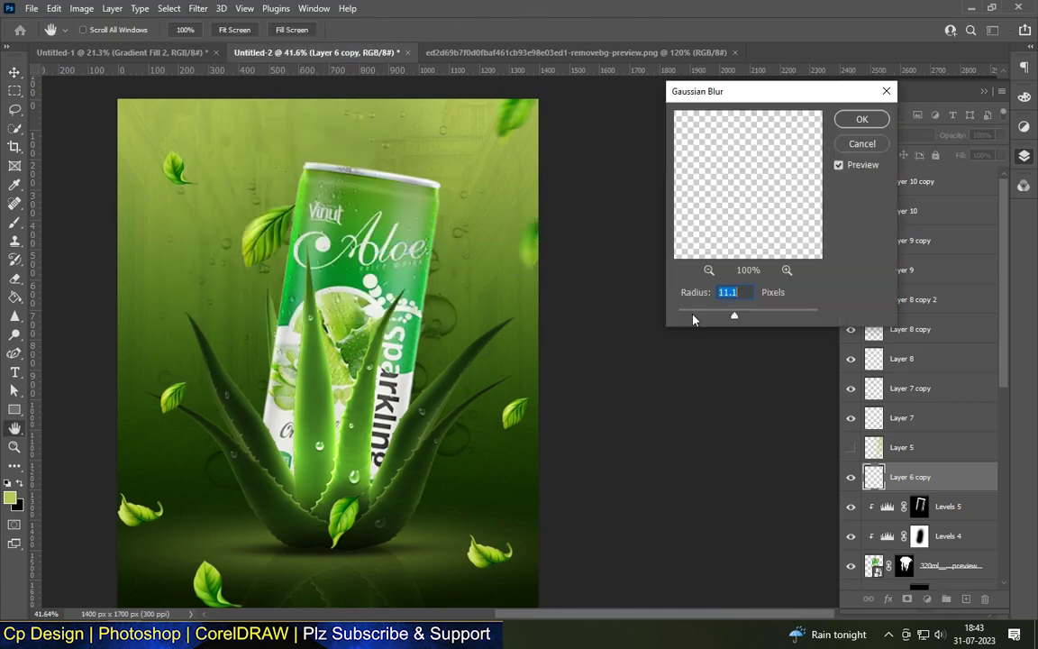
{"action": "left_click", "coordinate": [861, 119]}
- Gaussian-blur the leaf at the aloe base and motion-blur another leaf
{"action": "left_click", "coordinate": [346, 520]}
{"action": "left_click", "coordinate": [198, 9]}
{"action": "mouse_move", "coordinate": [206, 193]}
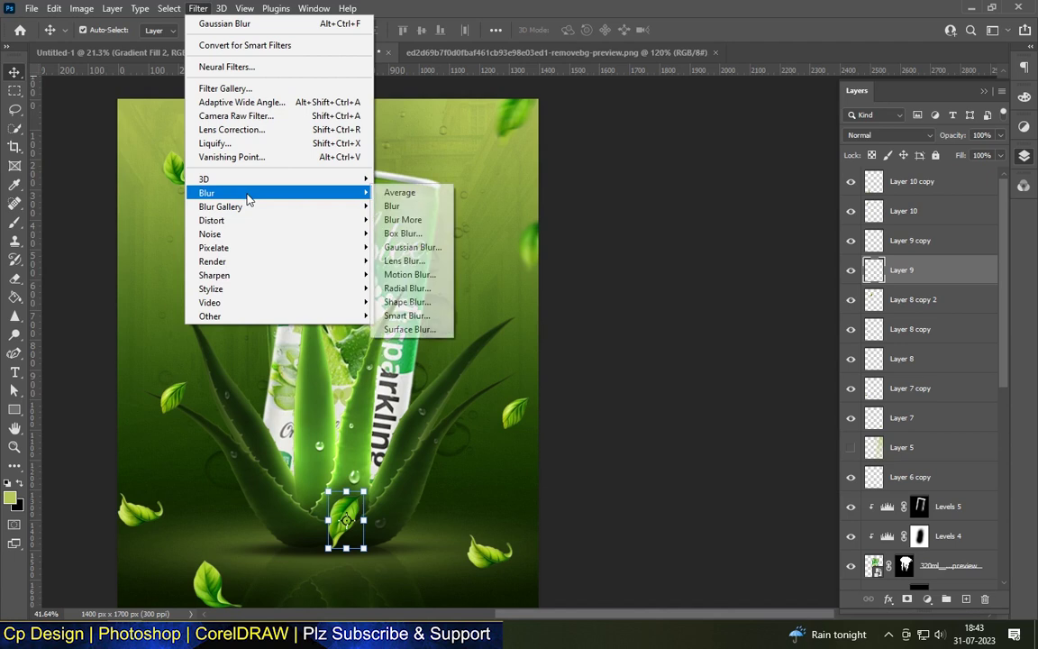
{"action": "left_click", "coordinate": [416, 241]}
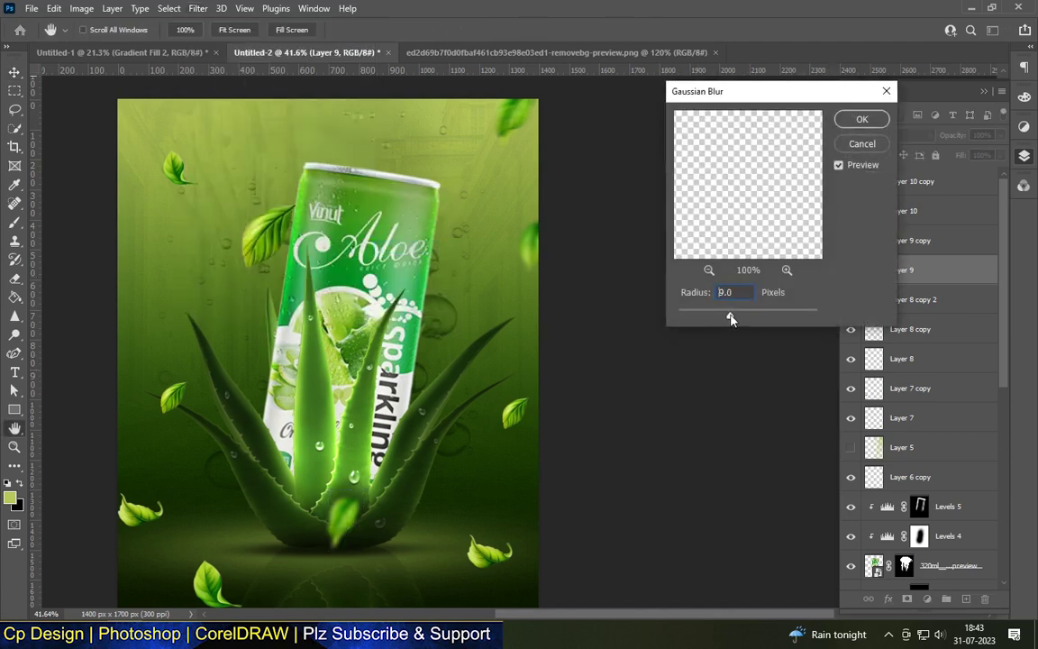
{"action": "key", "text": "Return"}
{"action": "left_click", "coordinate": [297, 230]}
{"action": "left_click", "coordinate": [198, 9]}
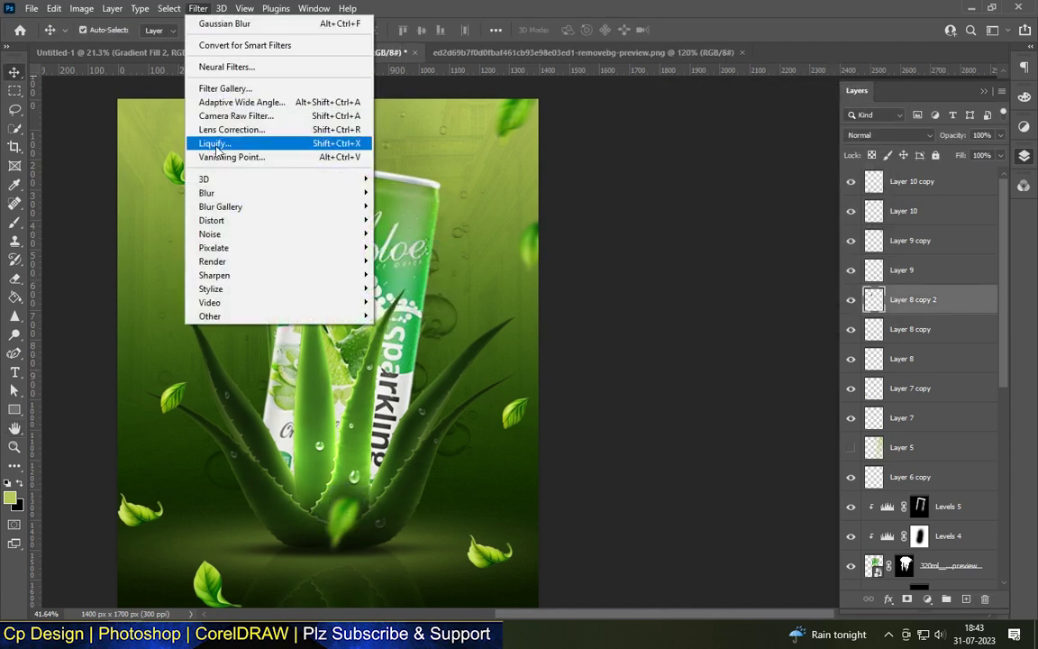
{"action": "mouse_move", "coordinate": [206, 193]}
{"action": "left_click", "coordinate": [407, 274]}
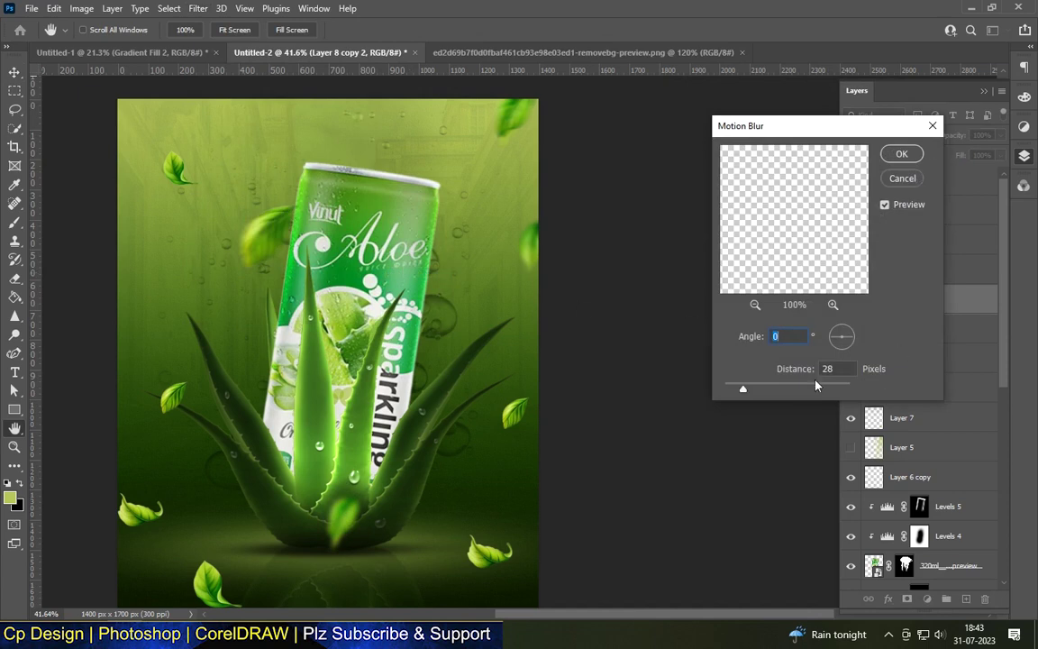
{"action": "left_click", "coordinate": [901, 153]}
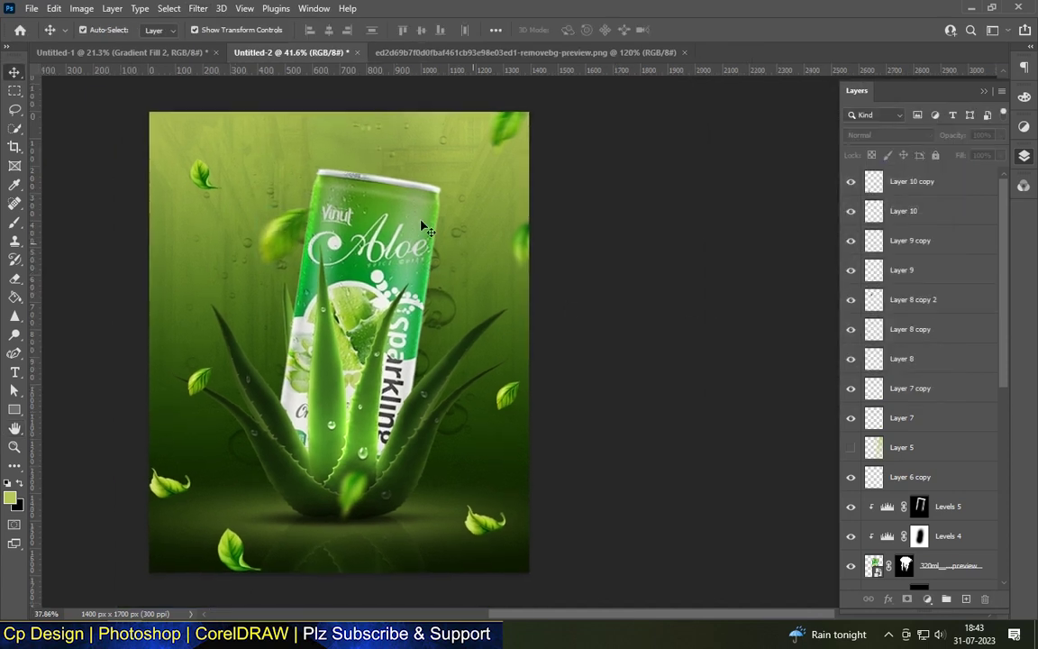
- Gaussian-blur the left-edge leaf and motion-blur the small leaf beside the can
{"action": "left_click", "coordinate": [196, 366]}
{"action": "left_click", "coordinate": [198, 9]}
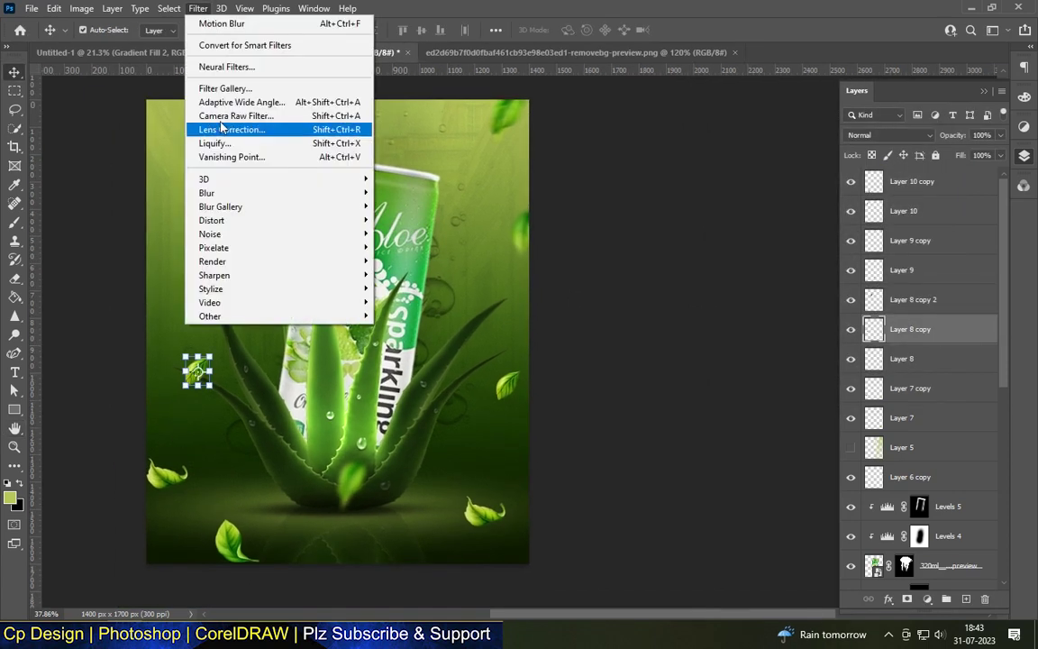
{"action": "mouse_move", "coordinate": [207, 193]}
{"action": "left_click", "coordinate": [410, 247]}
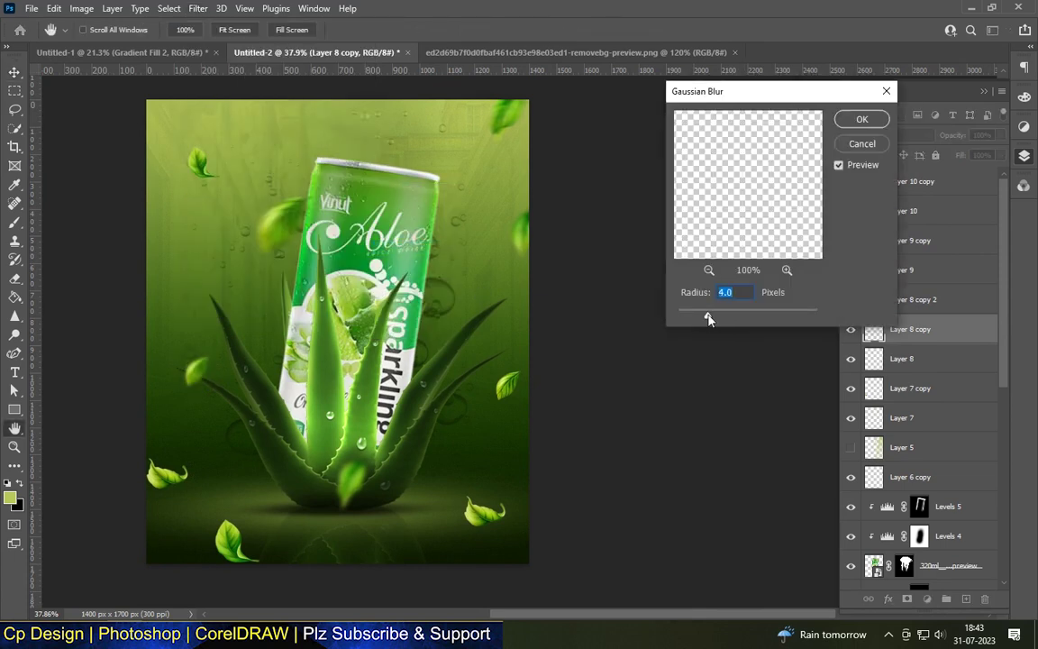
{"action": "left_click", "coordinate": [862, 119]}
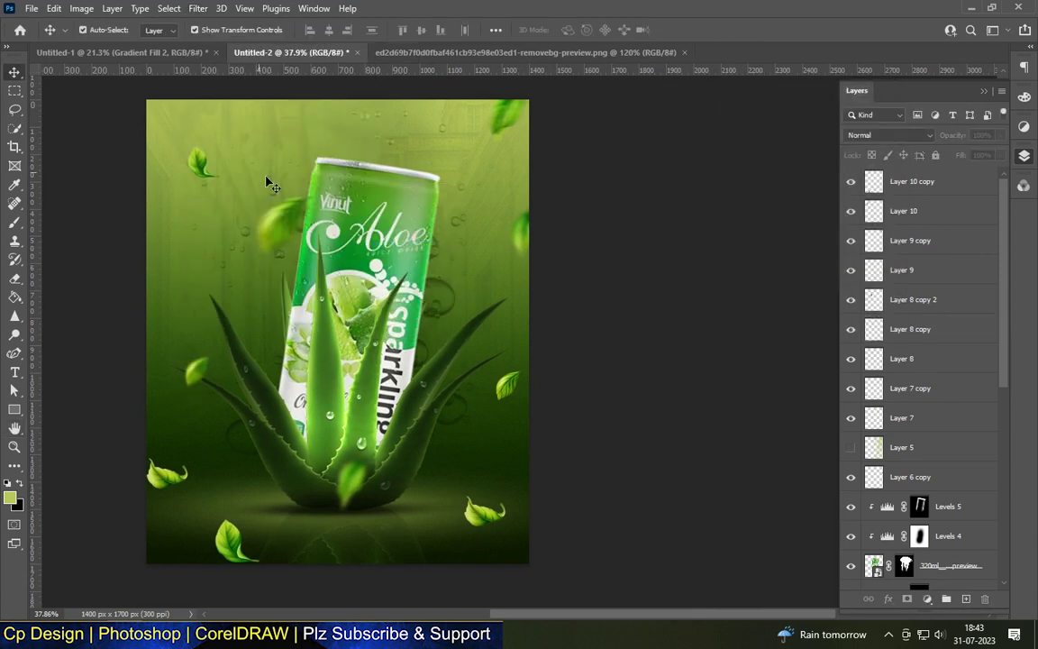
{"action": "left_click", "coordinate": [203, 160]}
{"action": "left_click", "coordinate": [198, 9]}
{"action": "mouse_move", "coordinate": [206, 193]}
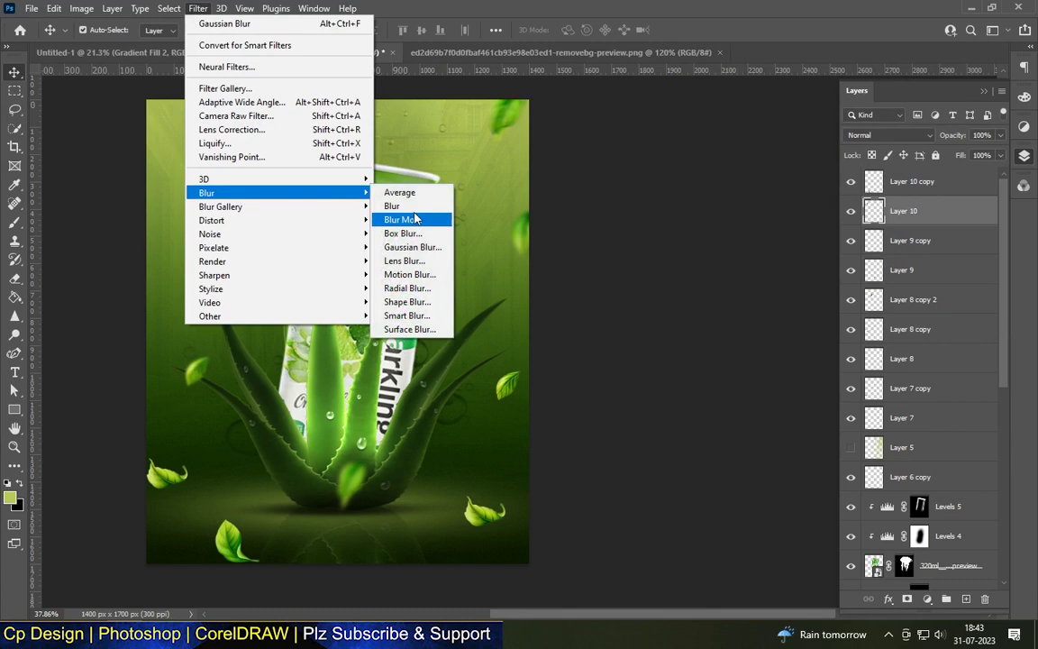
{"action": "left_click", "coordinate": [416, 278]}
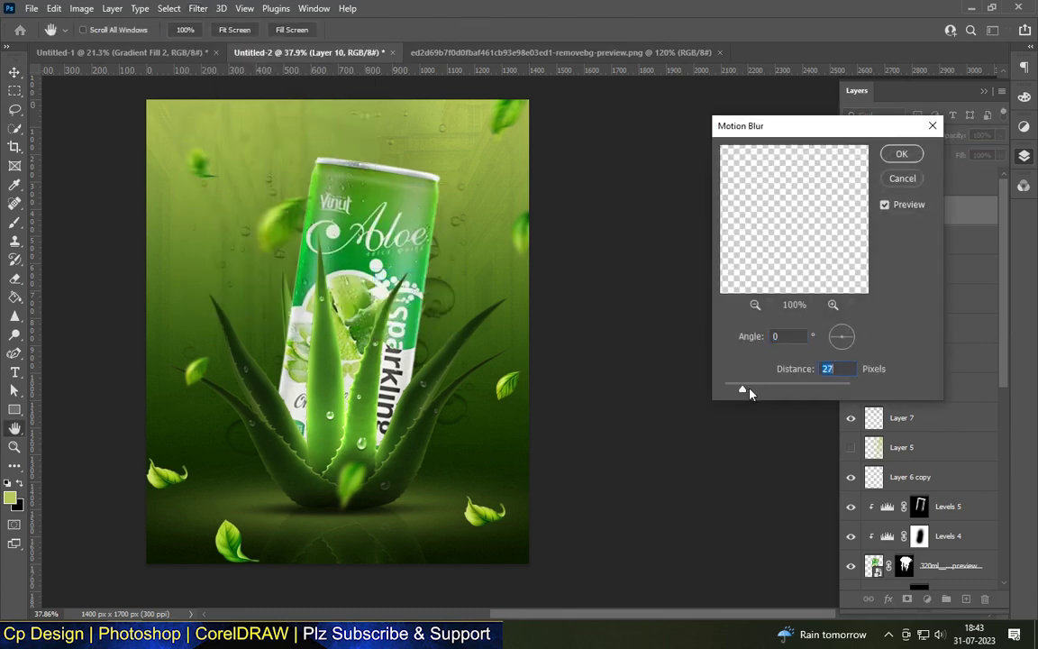
{"action": "left_click", "coordinate": [901, 154]}
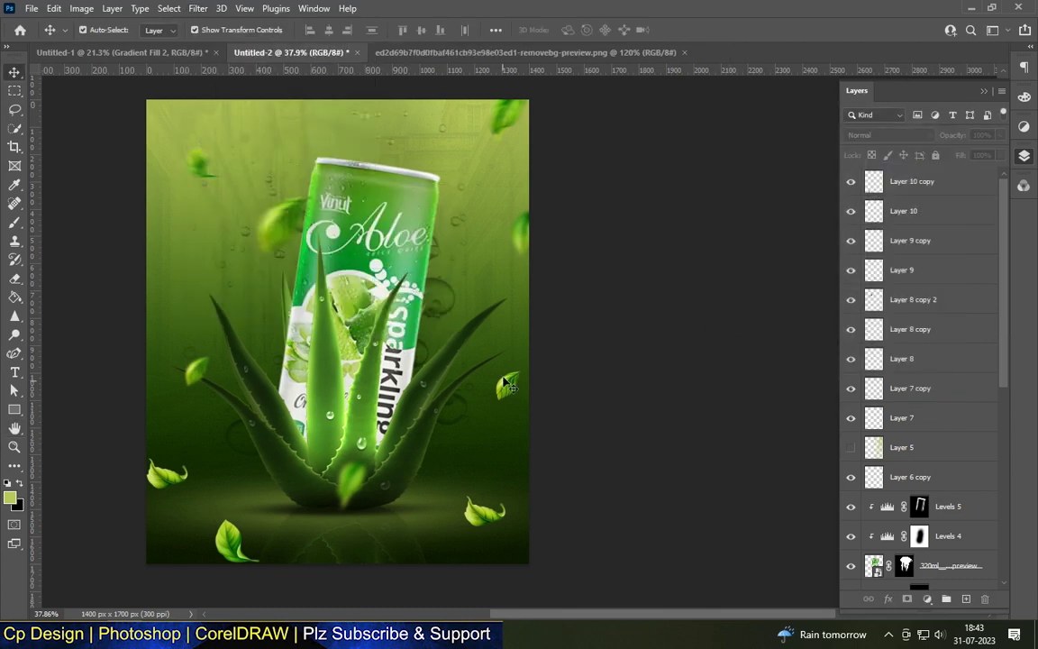
- Give the small right-hand leaf a 35-pixel horizontal Motion Blur
{"action": "left_click", "coordinate": [507, 385]}
{"action": "left_click", "coordinate": [193, 9]}
{"action": "mouse_move", "coordinate": [206, 192]}
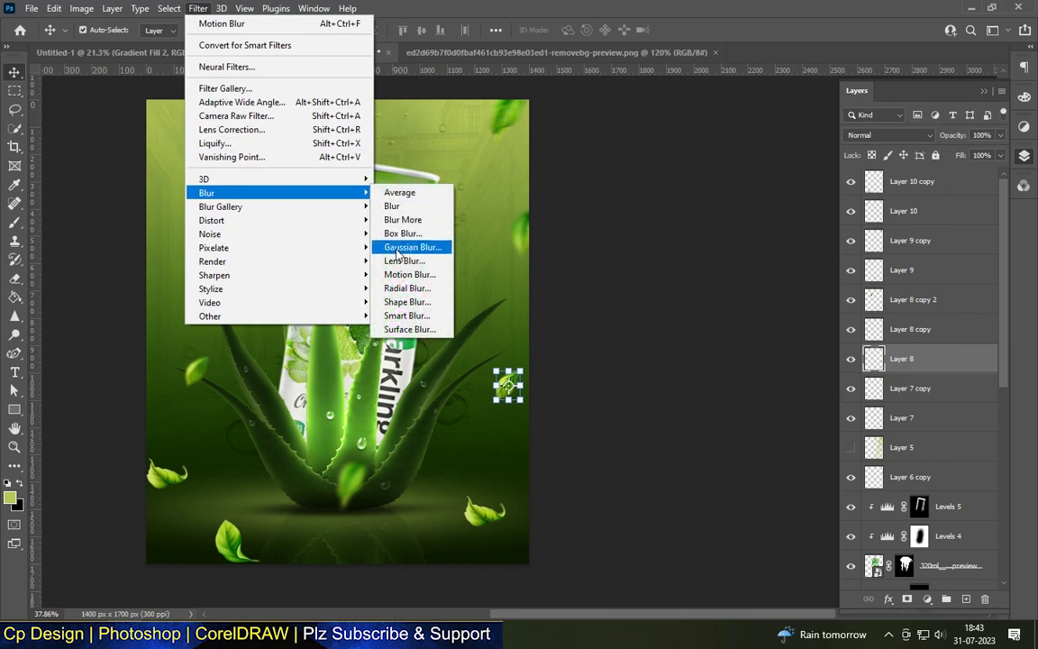
{"action": "left_click", "coordinate": [402, 275]}
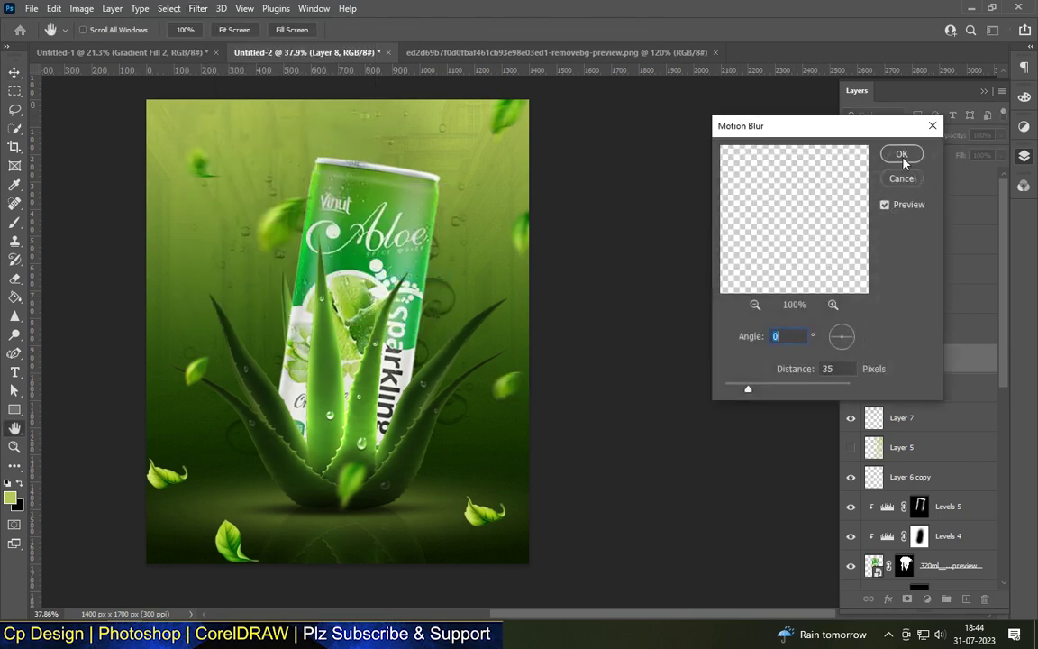
{"action": "left_click", "coordinate": [901, 179]}
{"action": "scroll", "coordinate": [406, 360], "scroll_direction": "down", "scroll_amount": 2}
- Nudge the left leaf (Layer 7 copy) slightly to the right
{"action": "scroll", "coordinate": [317, 501], "scroll_direction": "up", "scroll_amount": 1}
{"action": "scroll", "coordinate": [317, 502], "scroll_direction": "up", "scroll_amount": 1}
{"action": "scroll", "coordinate": [308, 479], "scroll_direction": "up", "scroll_amount": 1}
{"action": "scroll", "coordinate": [568, 523], "scroll_direction": "up", "scroll_amount": 1}
{"action": "scroll", "coordinate": [567, 518], "scroll_direction": "up", "scroll_amount": 2}
{"action": "scroll", "coordinate": [568, 519], "scroll_direction": "down", "scroll_amount": 1}
{"action": "scroll", "coordinate": [568, 518], "scroll_direction": "down", "scroll_amount": 2}
{"action": "mouse_move", "coordinate": [104, 387]}
{"action": "left_mouse_down"}
{"action": "mouse_move", "coordinate": [127, 387]}
{"action": "mouse_move", "coordinate": [108, 378]}
{"action": "mouse_move", "coordinate": [130, 387]}
{"action": "left_mouse_up"}
{"action": "key", "text": "Return"}
- Apply a 2.9-pixel Gaussian Blur to the leaf at the lower right
{"action": "left_click", "coordinate": [955, 416]}
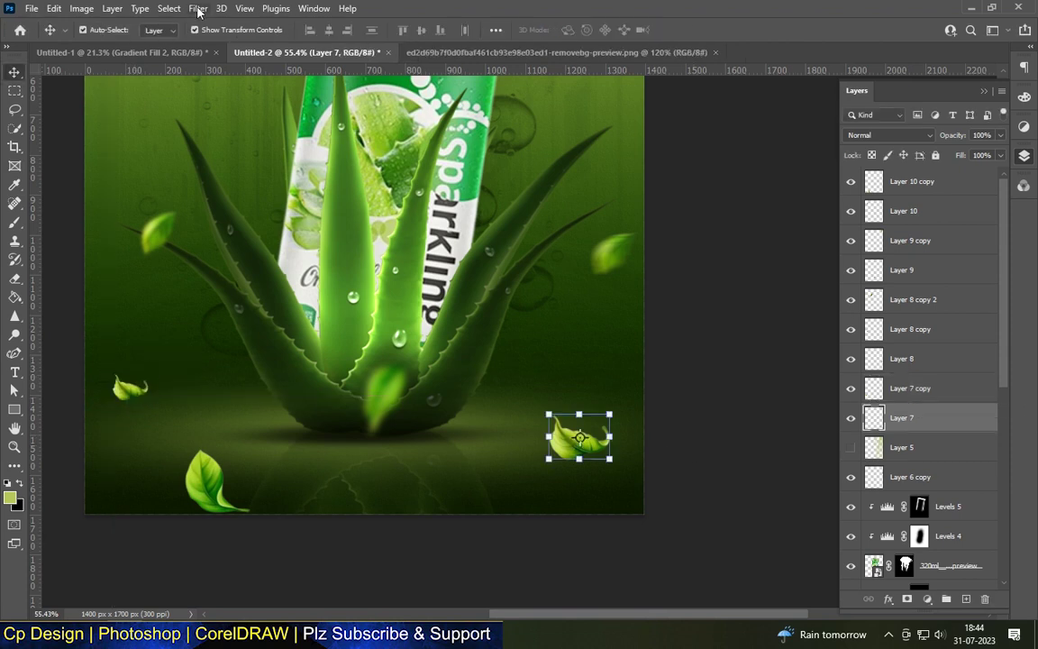
{"action": "left_click", "coordinate": [198, 9]}
{"action": "left_click", "coordinate": [405, 248]}
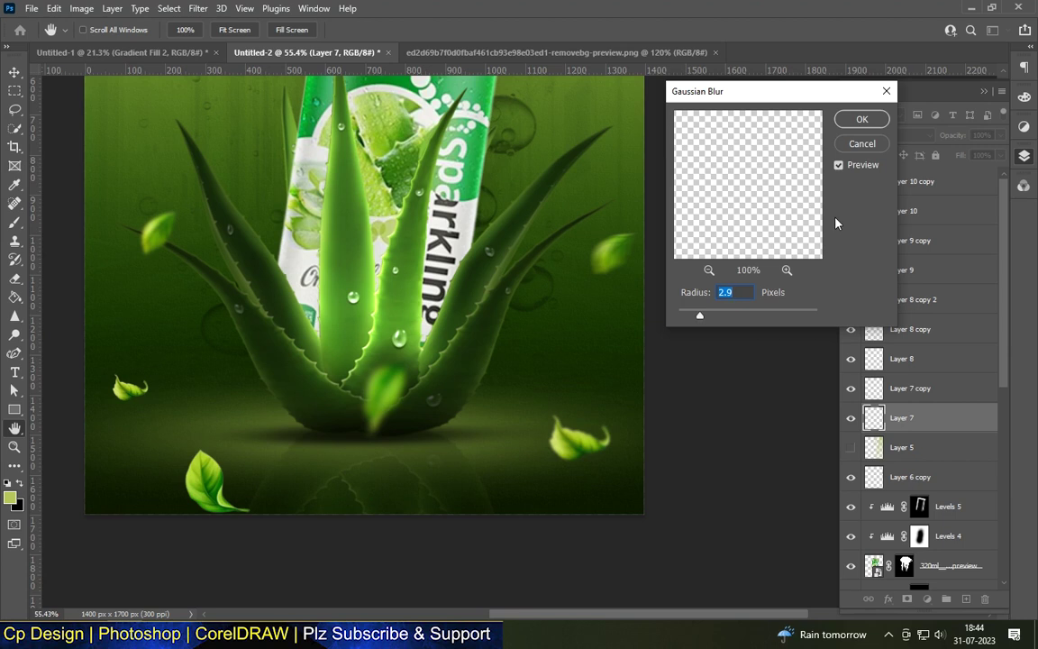
{"action": "key", "text": "Return"}
- Apply a Motion Blur with distance 46 to the large bottom-left leaf (Layer 10 copy)
{"action": "left_click", "coordinate": [205, 470]}
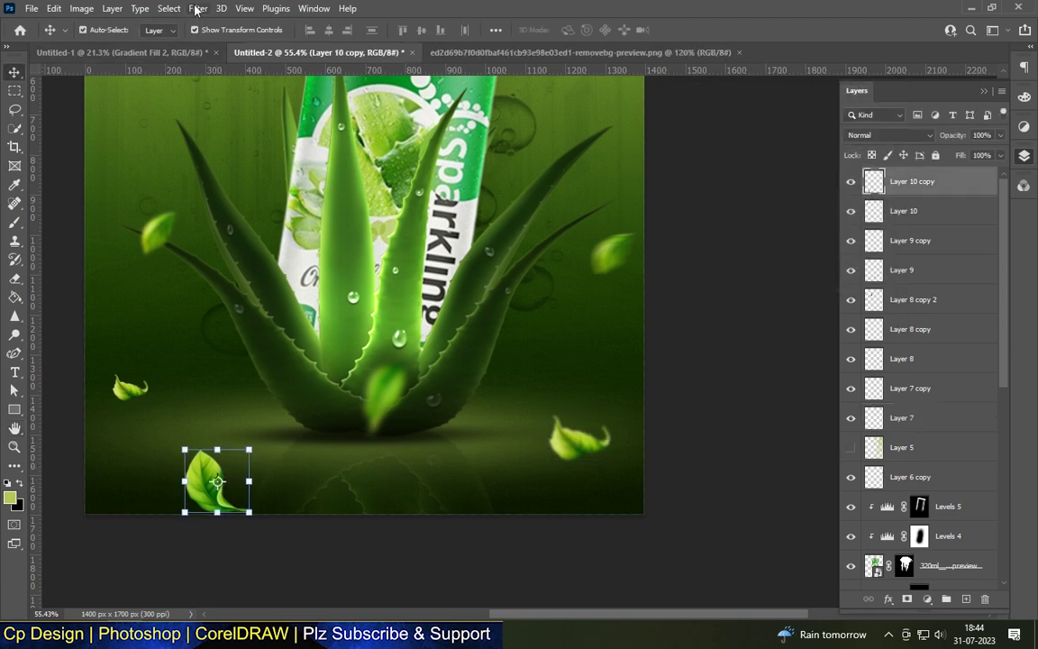
{"action": "left_click", "coordinate": [196, 9]}
{"action": "left_click", "coordinate": [410, 274]}
{"action": "left_click", "coordinate": [755, 391]}
{"action": "left_click", "coordinate": [890, 158]}
- Give the small left leaf a 2.9-pixel Gaussian Blur and add an empty shadow layer
{"action": "left_click", "coordinate": [129, 386]}
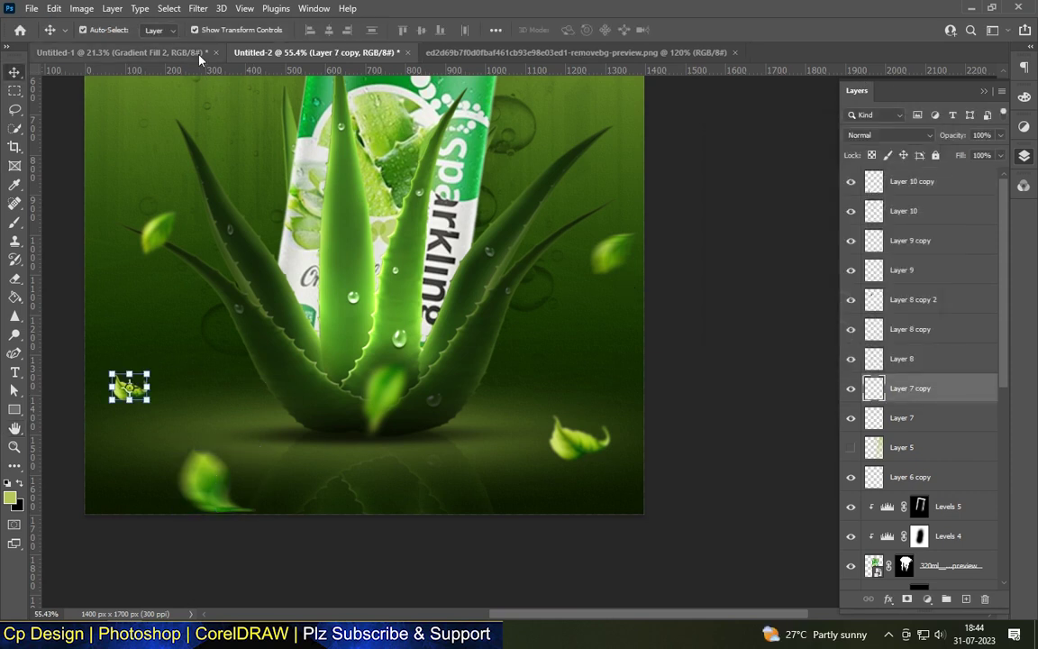
{"action": "left_click", "coordinate": [199, 8]}
{"action": "left_click", "coordinate": [412, 246]}
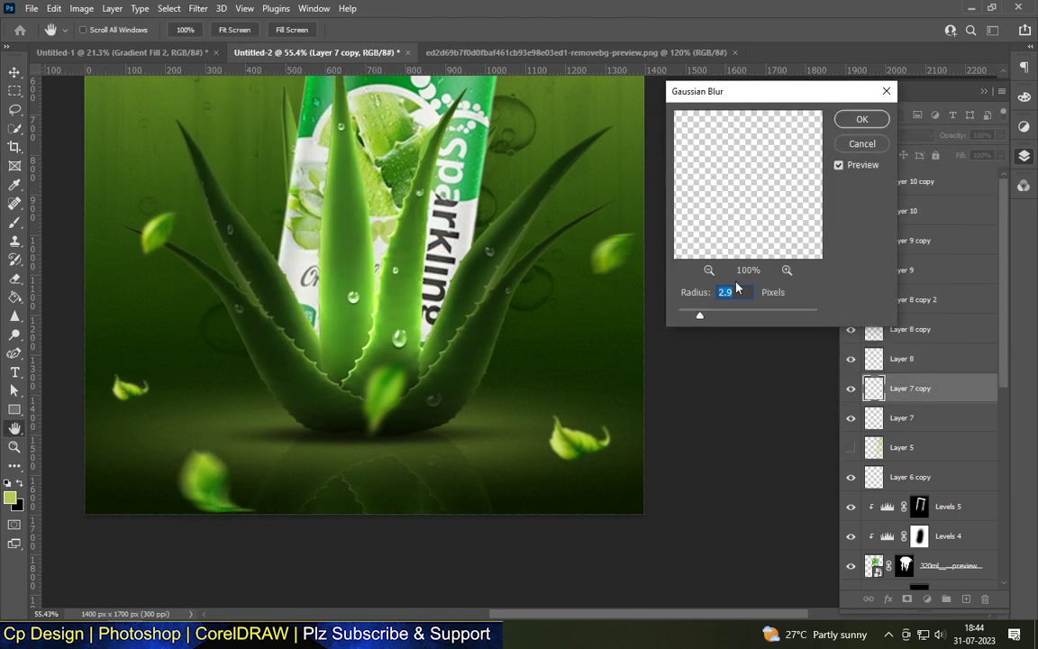
{"action": "left_click", "coordinate": [863, 123]}
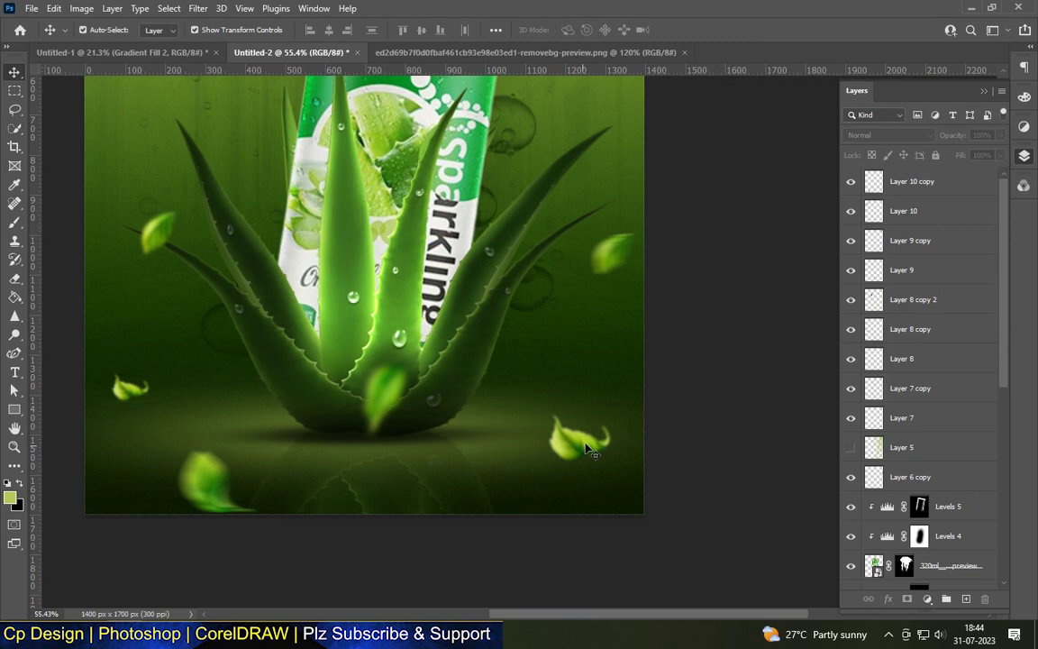
{"action": "key", "text": "v"}
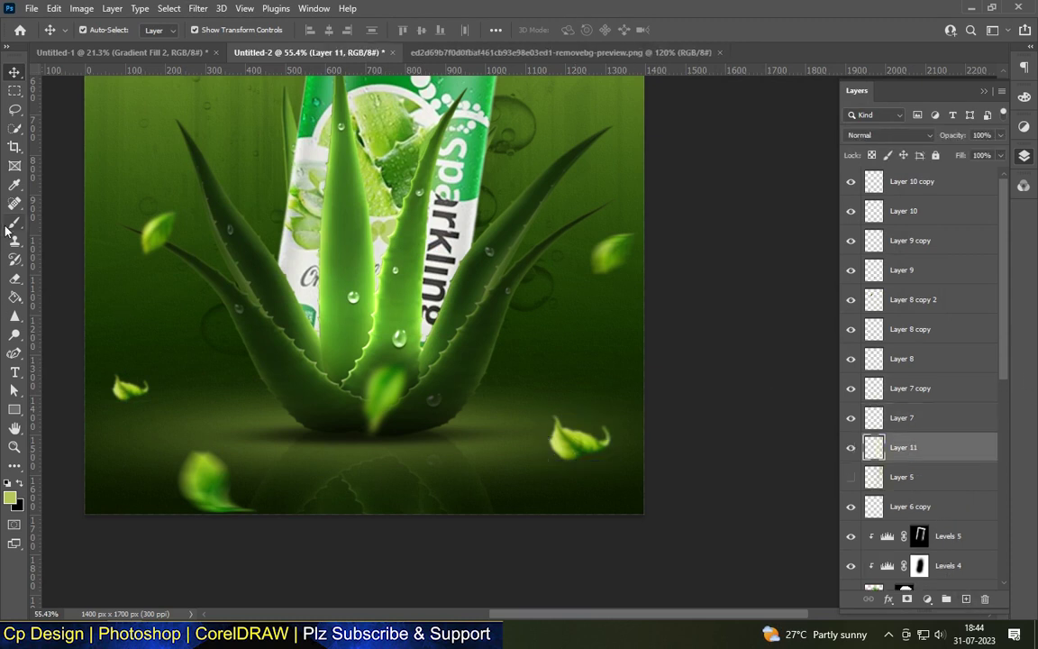
- Set up a small soft round brush with black as the foreground colour
{"action": "left_click", "coordinate": [14, 222]}
{"action": "left_click", "coordinate": [89, 29]}
{"action": "left_click", "coordinate": [667, 418]}
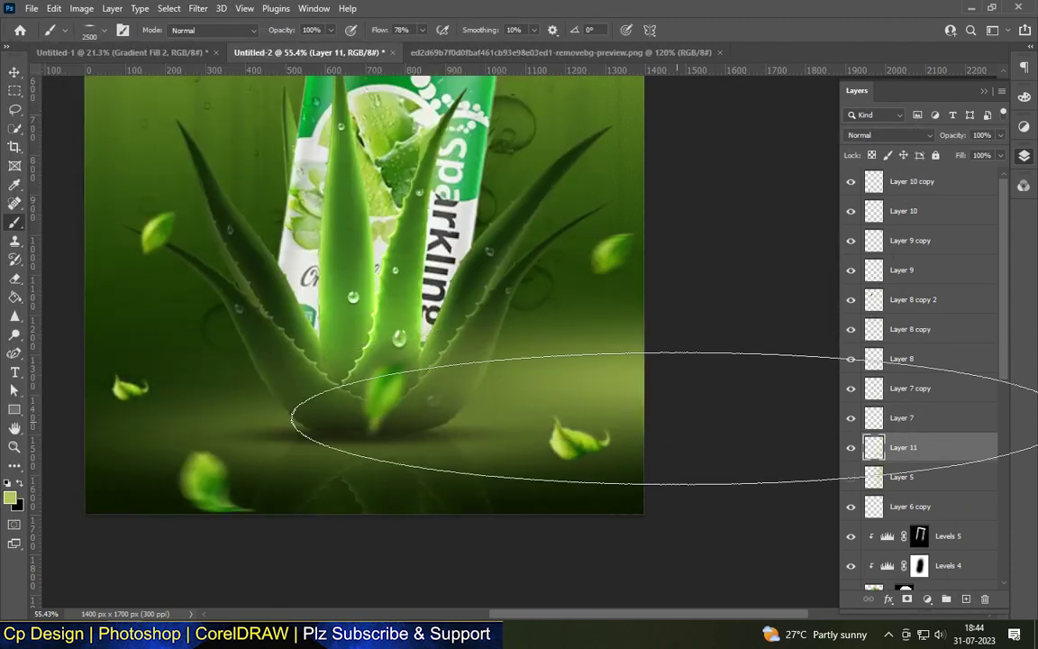
{"action": "key", "text": "ctrl+z"}
{"action": "key", "text": "bracketleft"}
{"action": "key", "text": "bracketleft"}
{"action": "key", "text": "bracketleft"}
{"action": "key", "text": "bracketleft"}
{"action": "key", "text": "bracketleft"}
{"action": "key", "text": "bracketleft"}
{"action": "key", "text": "bracketleft"}
{"action": "key", "text": "bracketleft"}
{"action": "key", "text": "bracketleft"}
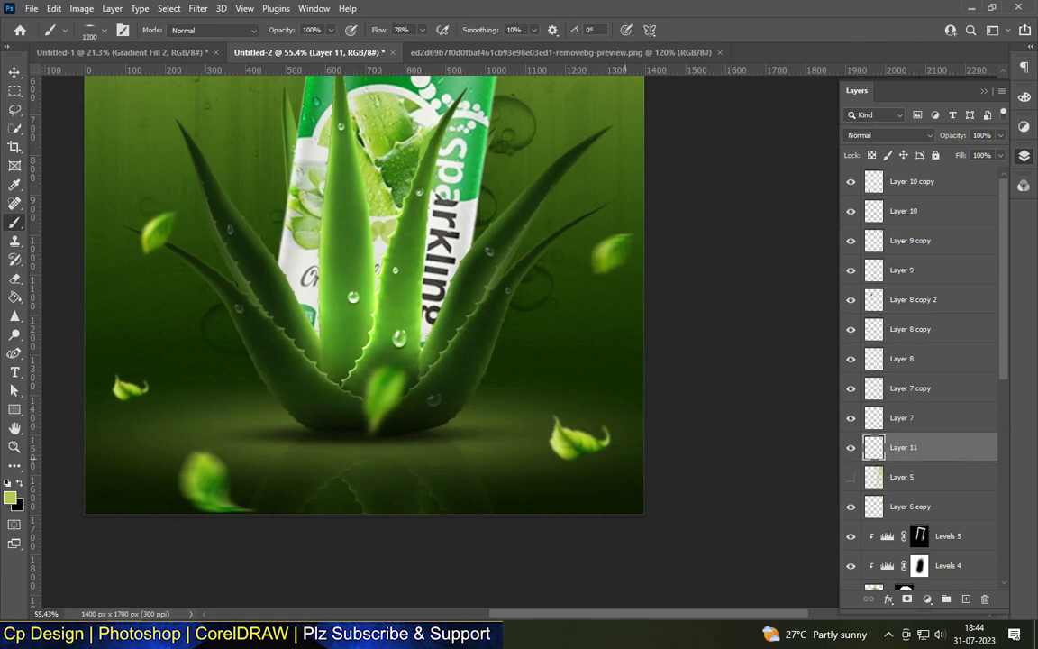
{"action": "scroll", "coordinate": [624, 458], "scroll_direction": "up", "scroll_amount": 3}
{"action": "key", "text": "bracketleft"}
{"action": "key", "text": "bracketleft"}
{"action": "key", "text": "bracketleft"}
{"action": "scroll", "coordinate": [531, 432], "scroll_direction": "up", "scroll_amount": 3}
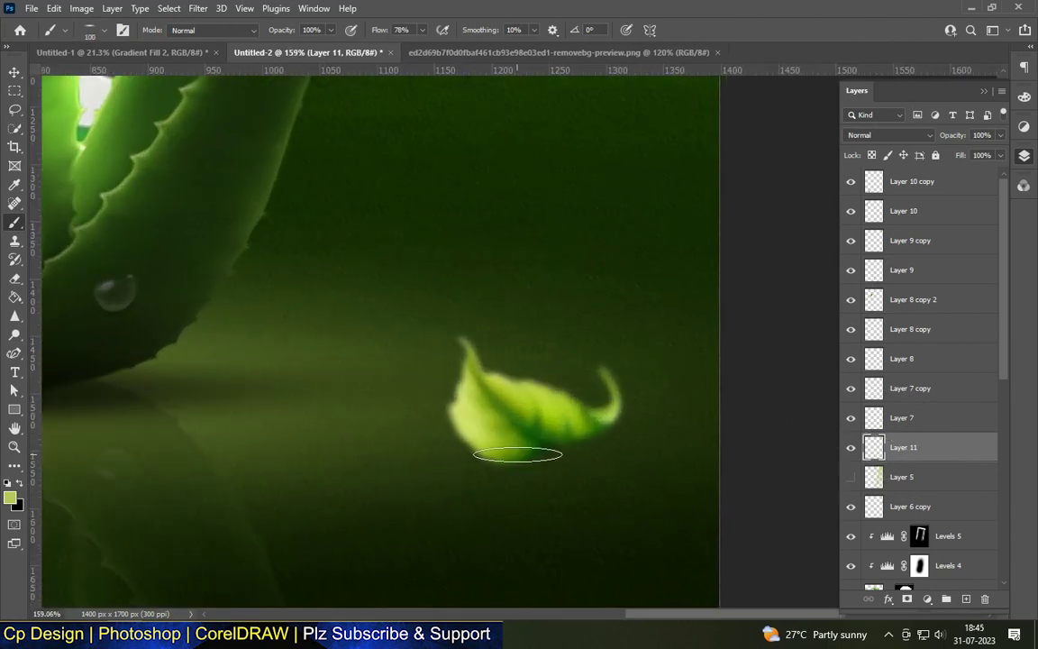
{"action": "left_click", "coordinate": [22, 486]}
- Lower the brush Flow to 27% for softer shadows beneath the right leaf
{"action": "left_click", "coordinate": [504, 465]}
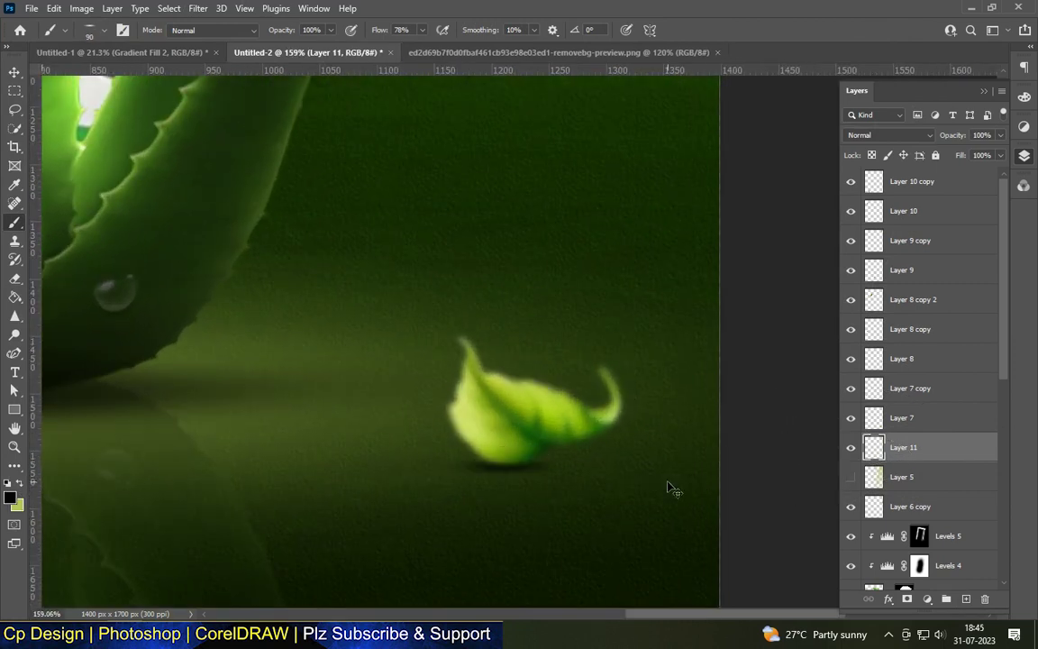
{"action": "key", "text": "ctrl+z"}
{"action": "left_click", "coordinate": [422, 30]}
{"action": "left_click", "coordinate": [546, 478]}
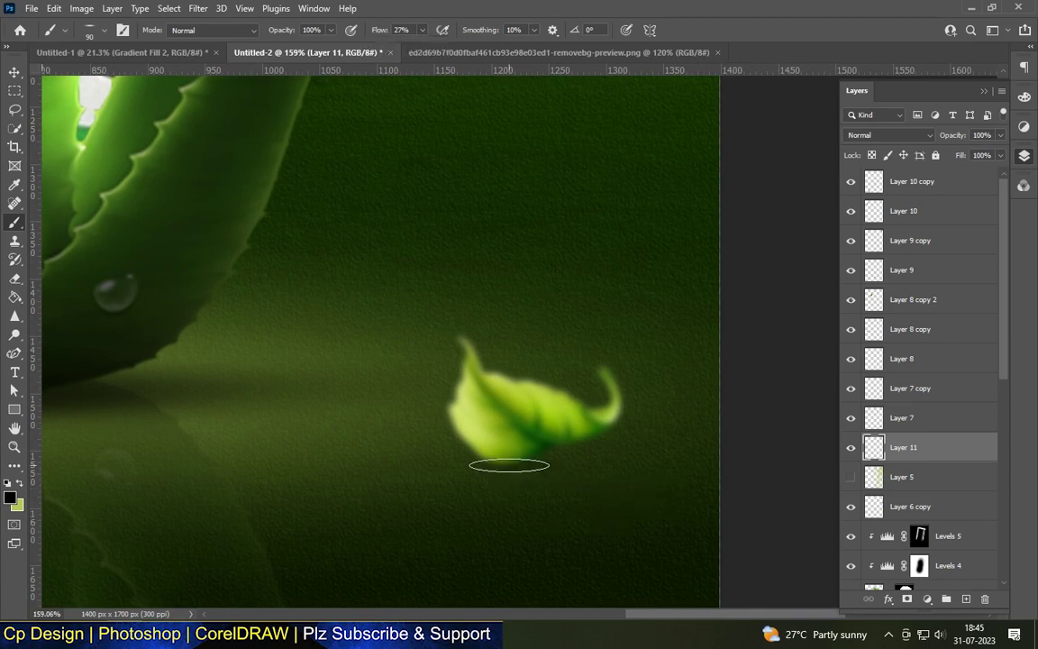
{"action": "scroll", "coordinate": [629, 435], "scroll_direction": "down", "scroll_amount": 3}
{"action": "scroll", "coordinate": [648, 417], "scroll_direction": "down", "scroll_amount": 2}
{"action": "scroll", "coordinate": [203, 401], "scroll_direction": "up", "scroll_amount": 2}
{"action": "scroll", "coordinate": [203, 401], "scroll_direction": "up", "scroll_amount": 2}
- Reselect shadow Layer 11 with a smaller brush for the shadows under the small leaves
{"action": "key", "text": "v"}
{"action": "left_click", "coordinate": [224, 367]}
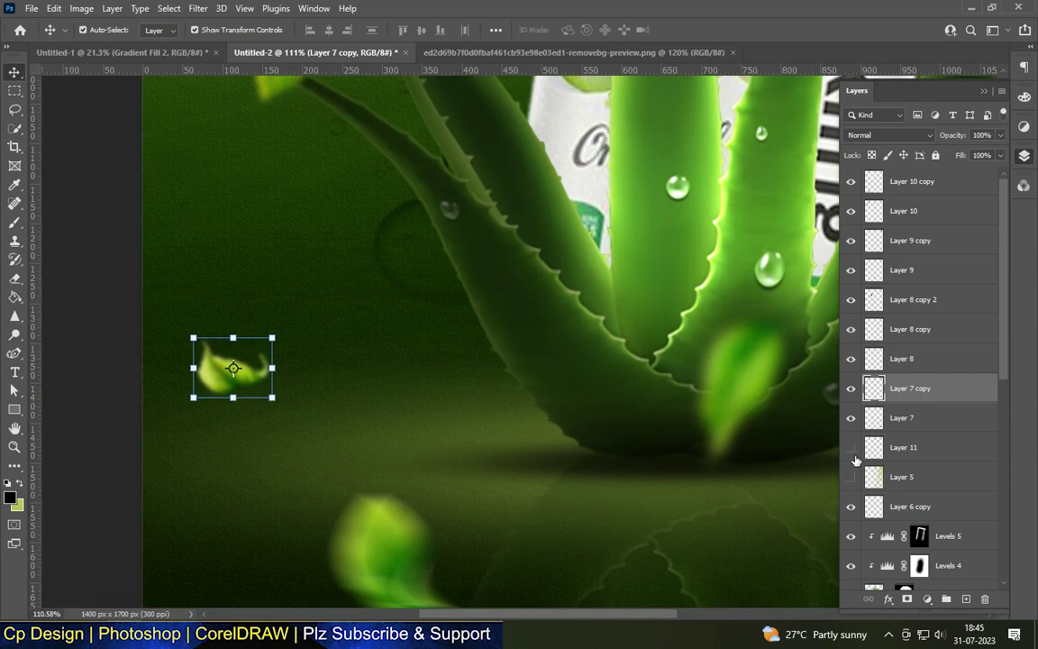
{"action": "scroll", "coordinate": [472, 428], "scroll_direction": "down", "scroll_amount": 1}
{"action": "scroll", "coordinate": [359, 429], "scroll_direction": "down", "scroll_amount": 2}
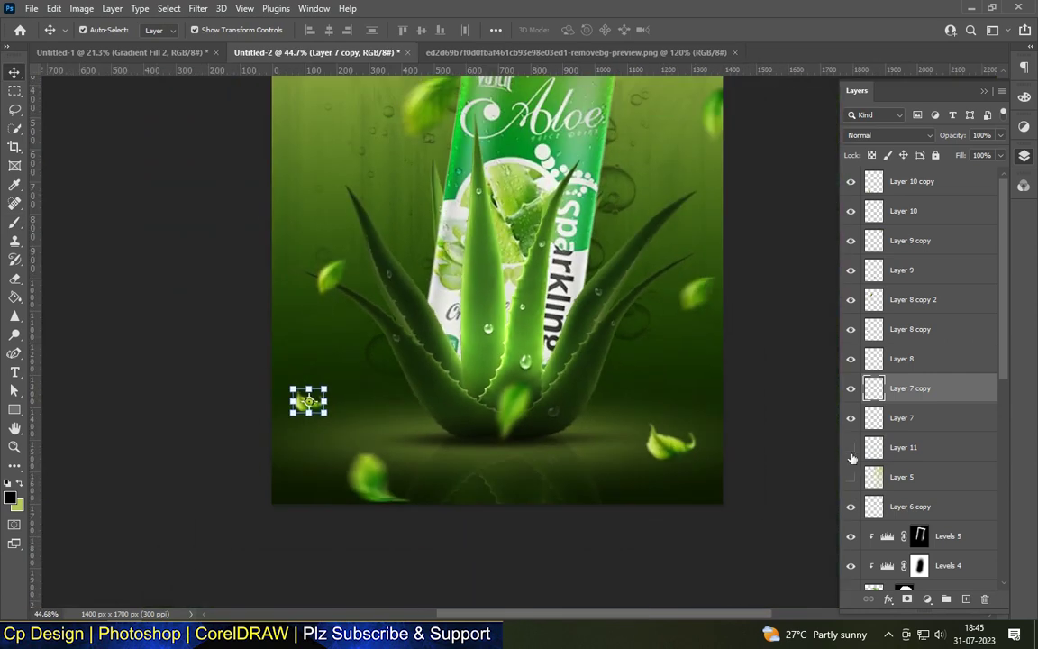
{"action": "left_click", "coordinate": [901, 446]}
{"action": "key", "text": "b"}
{"action": "scroll", "coordinate": [310, 414], "scroll_direction": "up", "scroll_amount": 2}
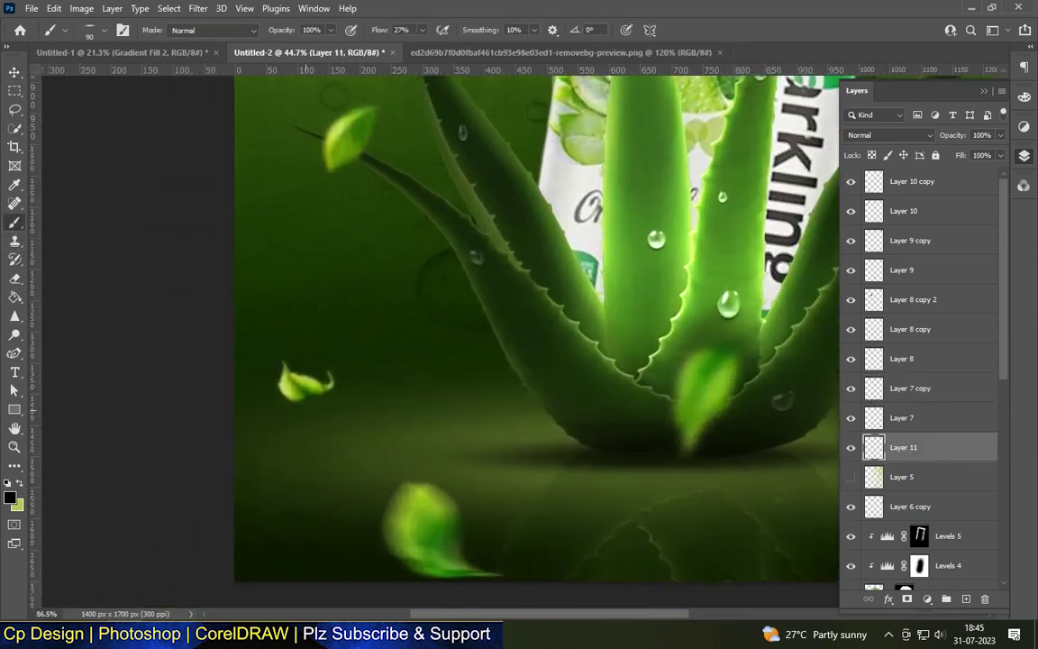
{"action": "scroll", "coordinate": [310, 414], "scroll_direction": "up", "scroll_amount": 2}
{"action": "scroll", "coordinate": [297, 390], "scroll_direction": "up", "scroll_amount": 1}
{"action": "key", "text": "bracketleft"}
{"action": "key", "text": "bracketleft"}
{"action": "key", "text": "bracketleft"}
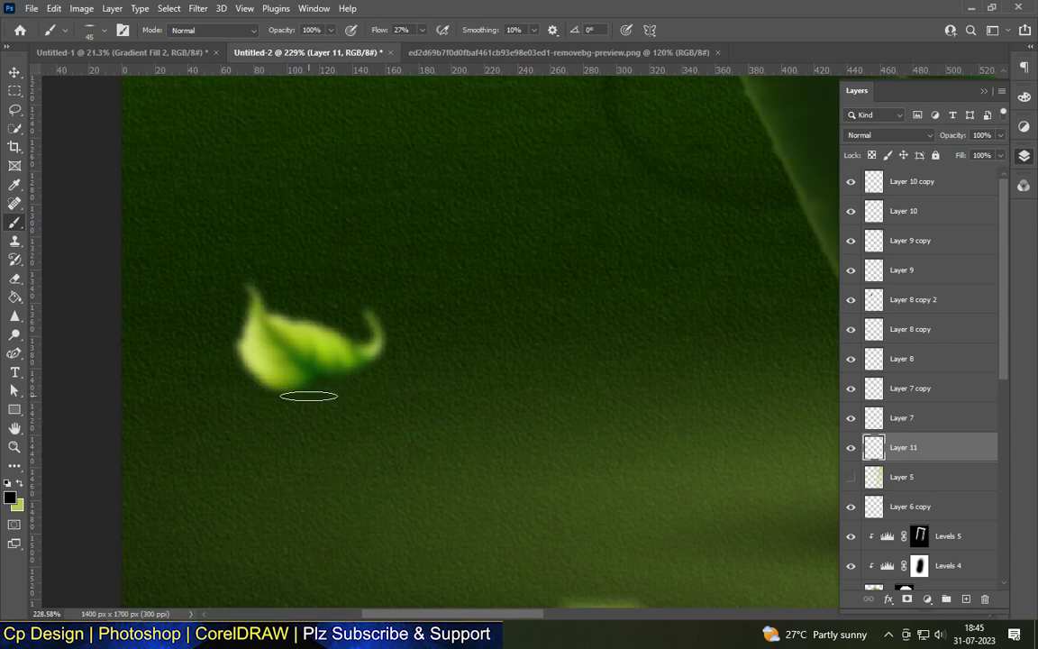
{"action": "scroll", "coordinate": [287, 393], "scroll_direction": "down", "scroll_amount": 1}
{"action": "scroll", "coordinate": [227, 434], "scroll_direction": "down", "scroll_amount": 3}
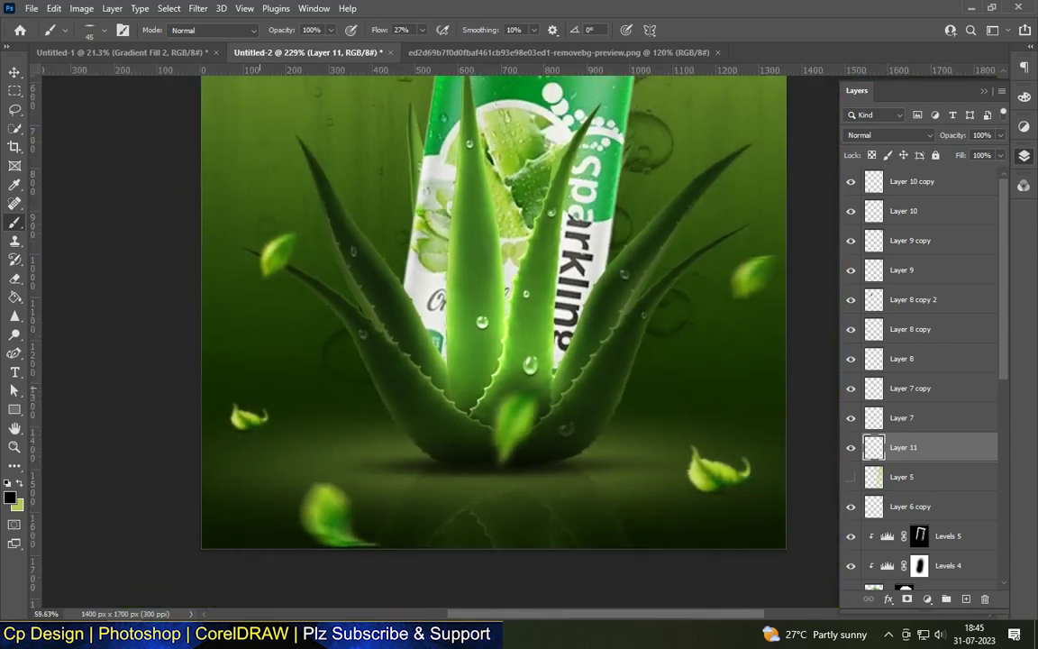
{"action": "scroll", "coordinate": [227, 434], "scroll_direction": "down", "scroll_amount": 1}
{"action": "scroll", "coordinate": [805, 300], "scroll_direction": "down", "scroll_amount": 1}
{"action": "key", "text": "v"}
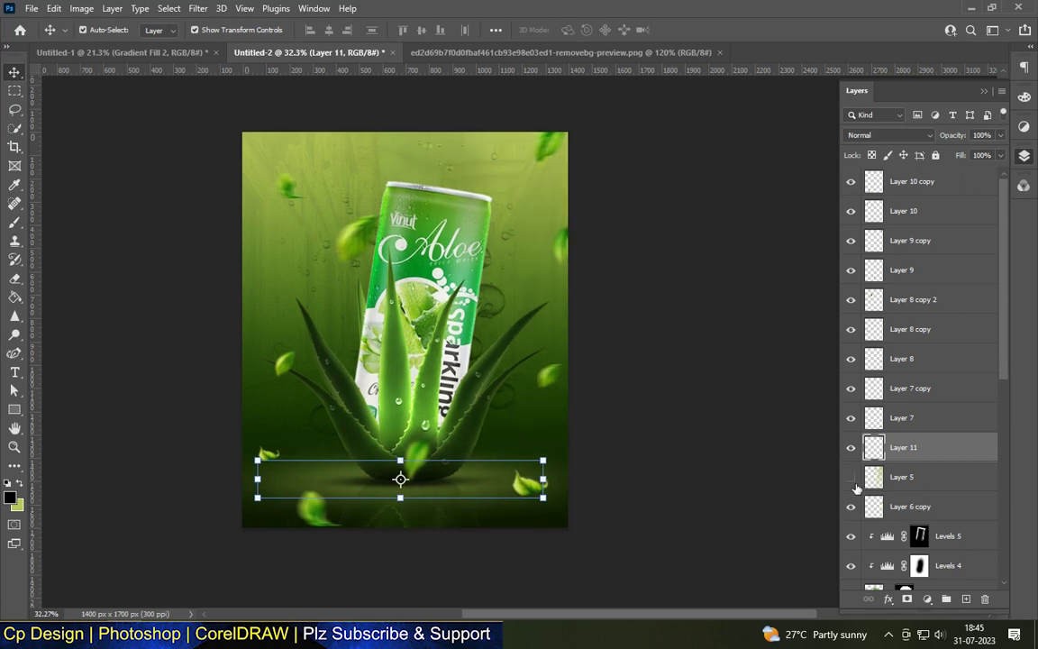
- Move the light rays layer (Layer 5) to the top of the layer stack
{"action": "left_click_drag", "start_coordinate": [901, 477], "coordinate": [901, 173]}
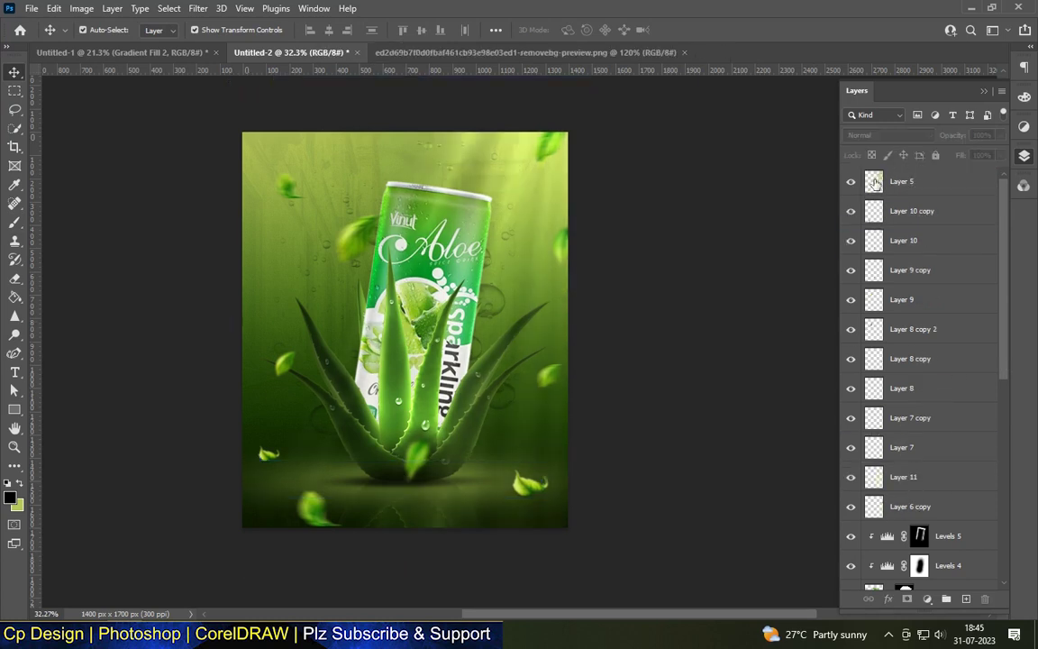
{"action": "left_click", "coordinate": [609, 331]}
{"action": "scroll", "coordinate": [304, 300], "scroll_direction": "down", "scroll_amount": 1}
{"action": "scroll", "coordinate": [311, 377], "scroll_direction": "up", "scroll_amount": 1}
{"action": "scroll", "coordinate": [312, 376], "scroll_direction": "up", "scroll_amount": 1}
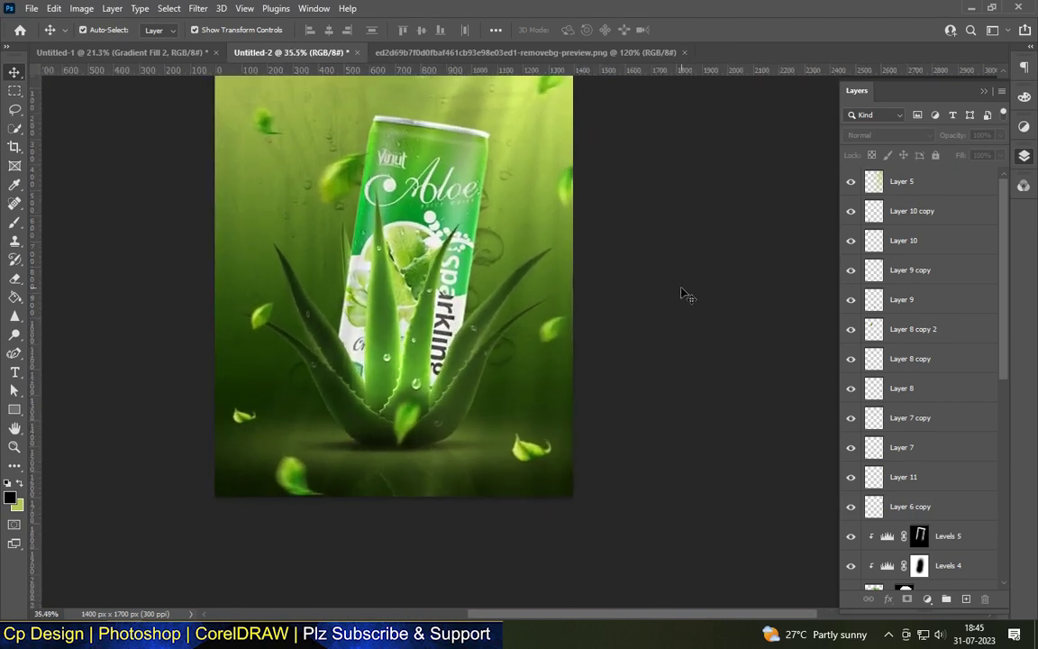
{"action": "scroll", "coordinate": [286, 503], "scroll_direction": "up", "scroll_amount": 1}
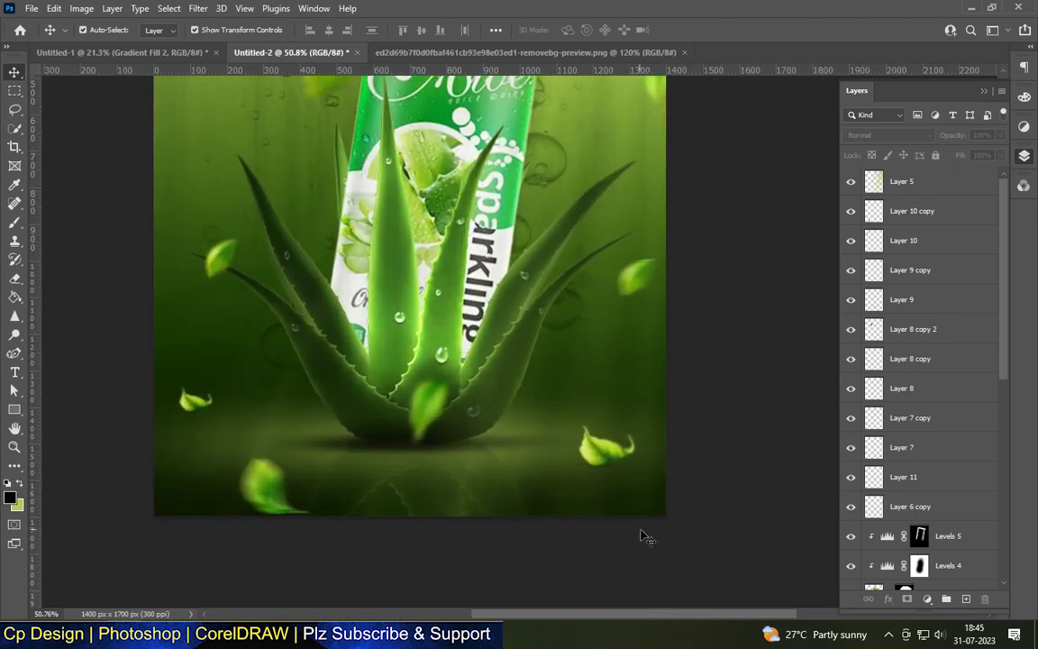
{"action": "scroll", "coordinate": [343, 479], "scroll_direction": "down", "scroll_amount": 1}
- Select the blurred bottom-left leaf, Layer 10 copy, for adjustment
{"action": "left_click", "coordinate": [313, 457]}
{"action": "left_click", "coordinate": [621, 473]}
{"action": "scroll", "coordinate": [621, 473], "scroll_direction": "down", "scroll_amount": 1}
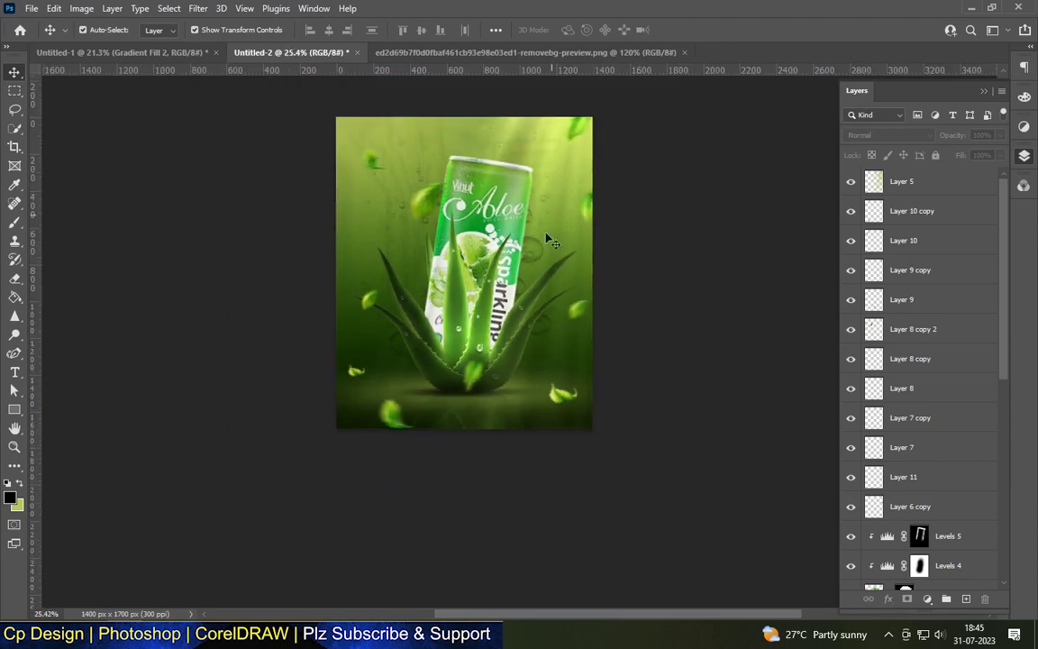
{"action": "scroll", "coordinate": [506, 168], "scroll_direction": "up", "scroll_amount": 1}
{"action": "left_click", "coordinate": [356, 494]}
{"action": "scroll", "coordinate": [531, 446], "scroll_direction": "up", "scroll_amount": 1}
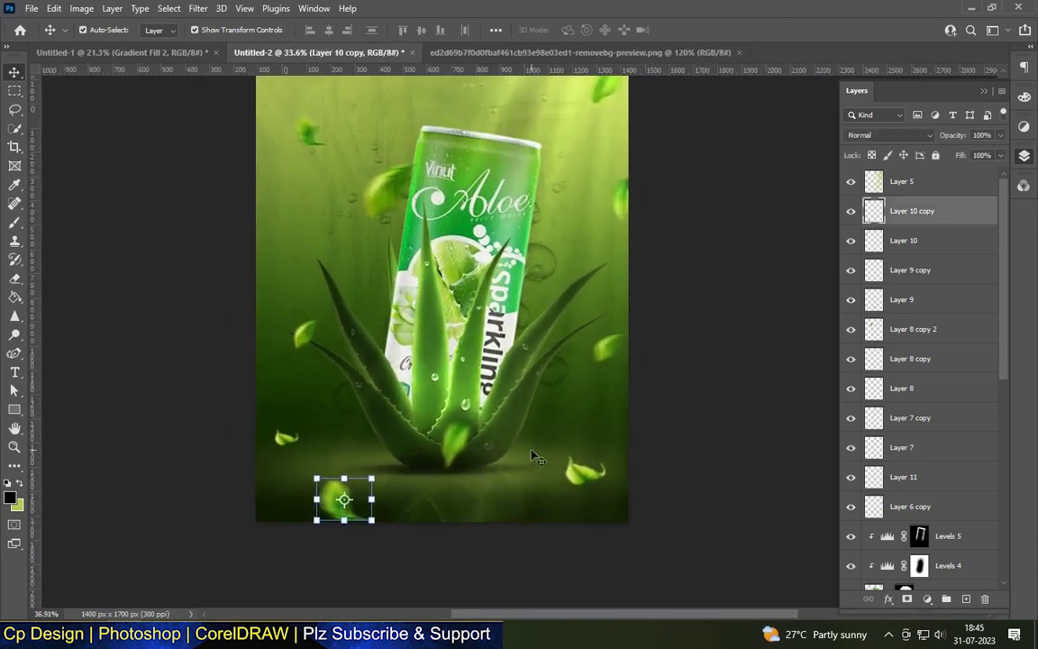
{"action": "left_click", "coordinate": [81, 9]}
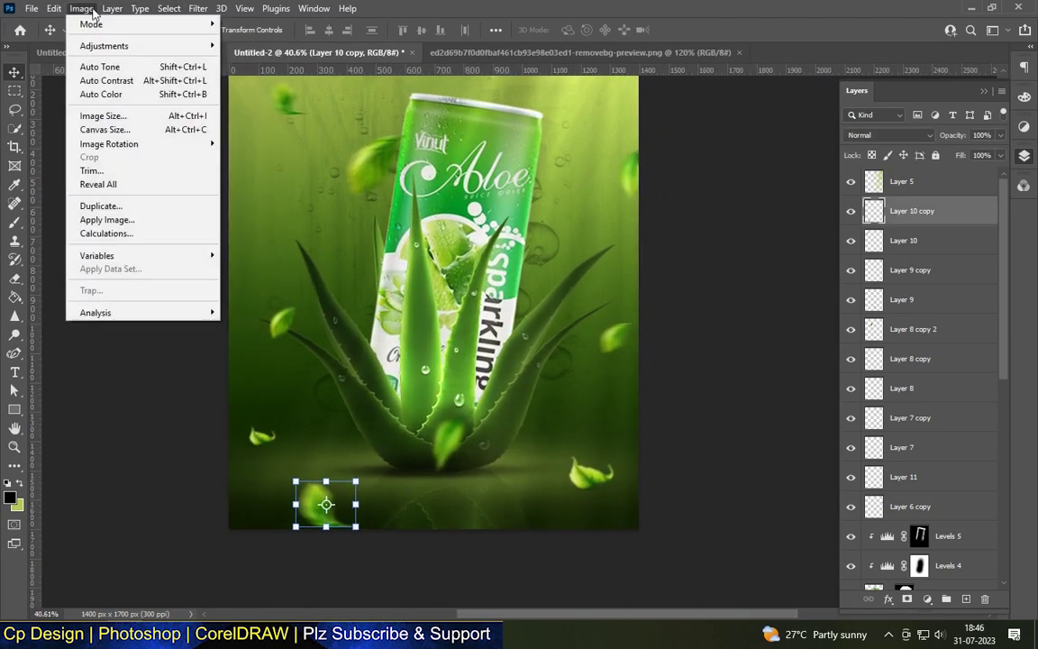
- Darken Layer 10 copy and Layer 8 copy 2 with Levels output whites 190 and 218
{"action": "left_click", "coordinate": [257, 60]}
{"action": "left_click_drag", "start_coordinate": [729, 292], "coordinate": [684, 293]}
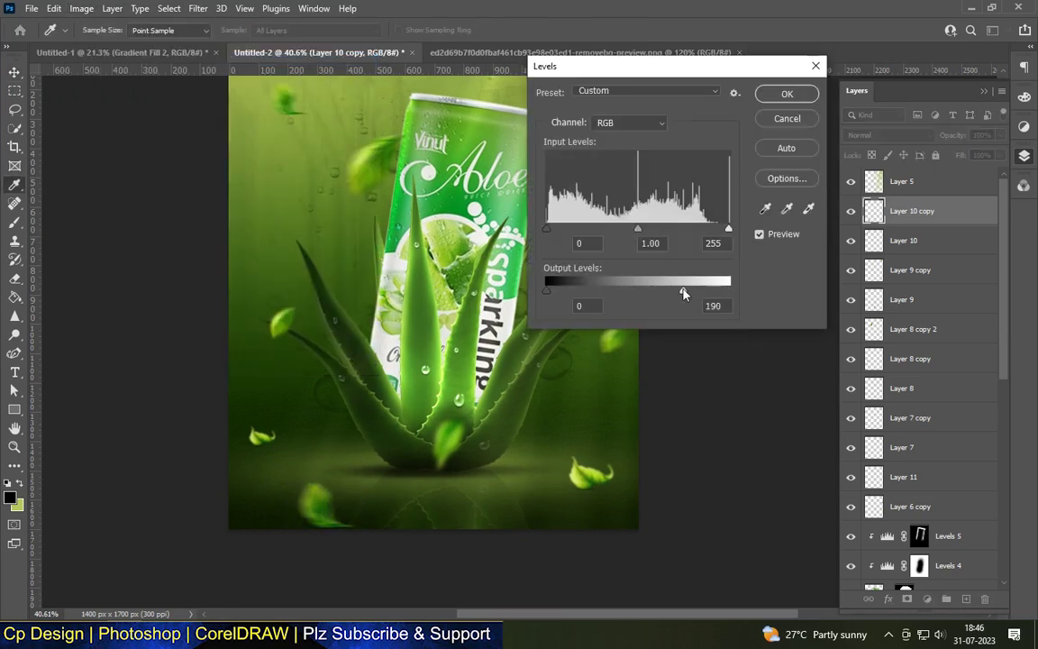
{"action": "left_click", "coordinate": [787, 94]}
{"action": "scroll", "coordinate": [382, 231], "scroll_direction": "up", "scroll_amount": 2}
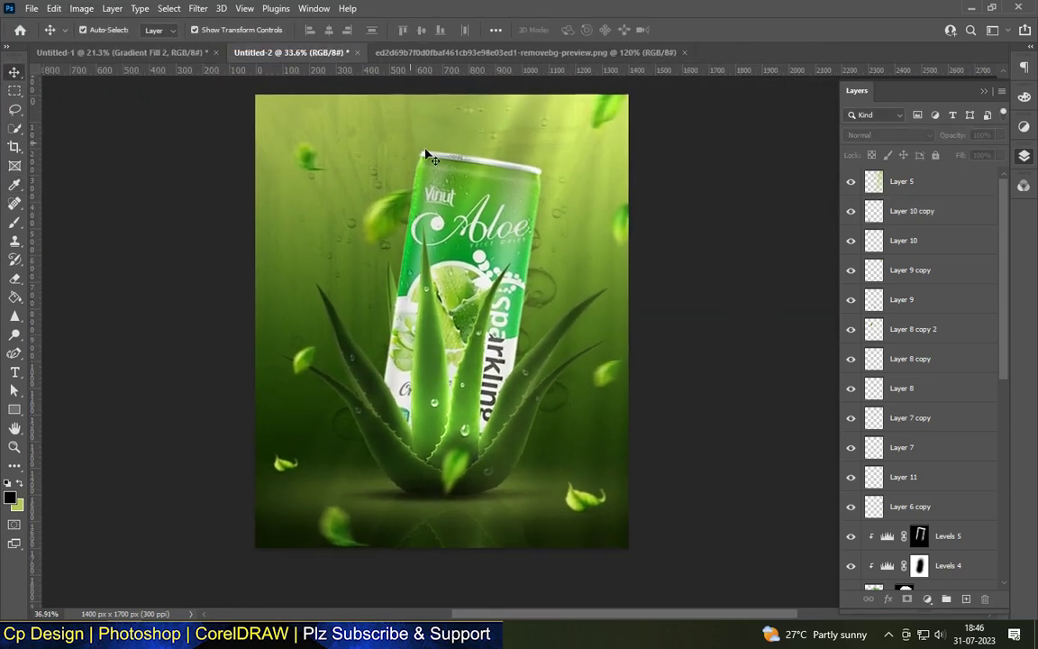
{"action": "left_click", "coordinate": [382, 230]}
{"action": "left_click", "coordinate": [81, 8]}
{"action": "left_click", "coordinate": [257, 60]}
{"action": "left_click_drag", "start_coordinate": [729, 292], "coordinate": [699, 294]}
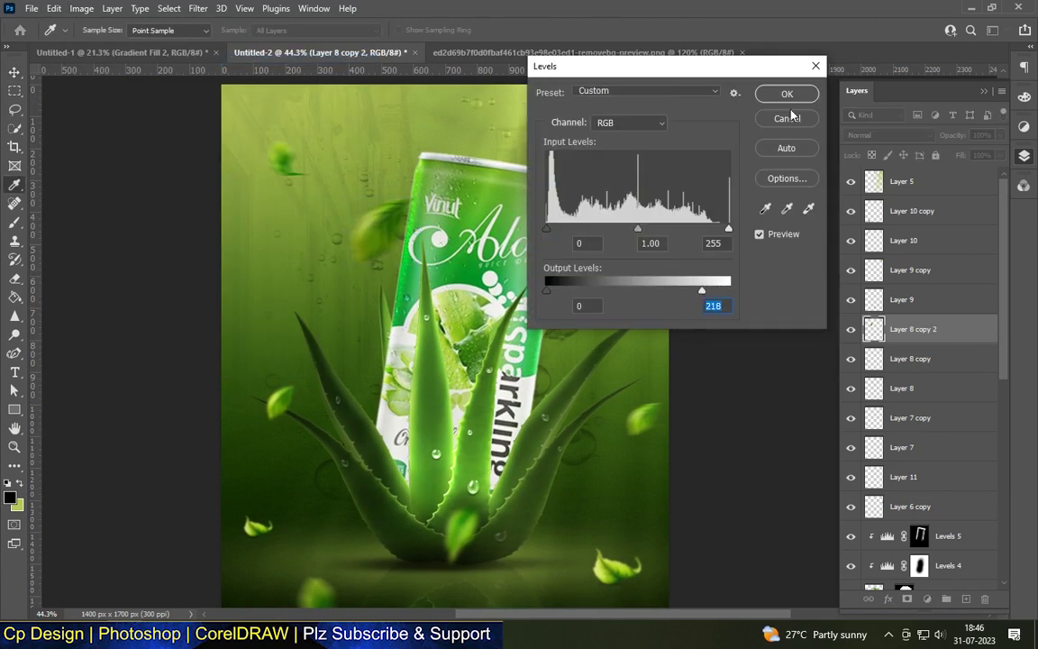
{"action": "left_click", "coordinate": [781, 126]}
{"action": "scroll", "coordinate": [331, 192], "scroll_direction": "down", "scroll_amount": 2}
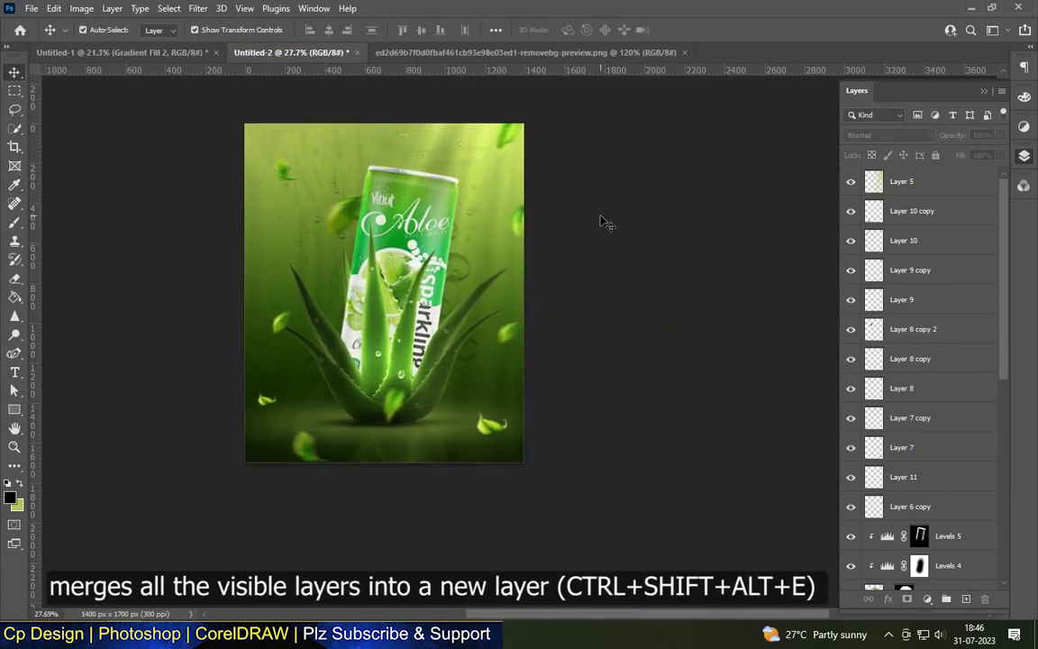
- Merge all visible layers into Layer 12 and open it in the Camera Raw Filter
{"action": "key", "text": "ctrl+shift+alt+e"}
{"action": "left_click", "coordinate": [198, 8]}
{"action": "left_click", "coordinate": [231, 116]}
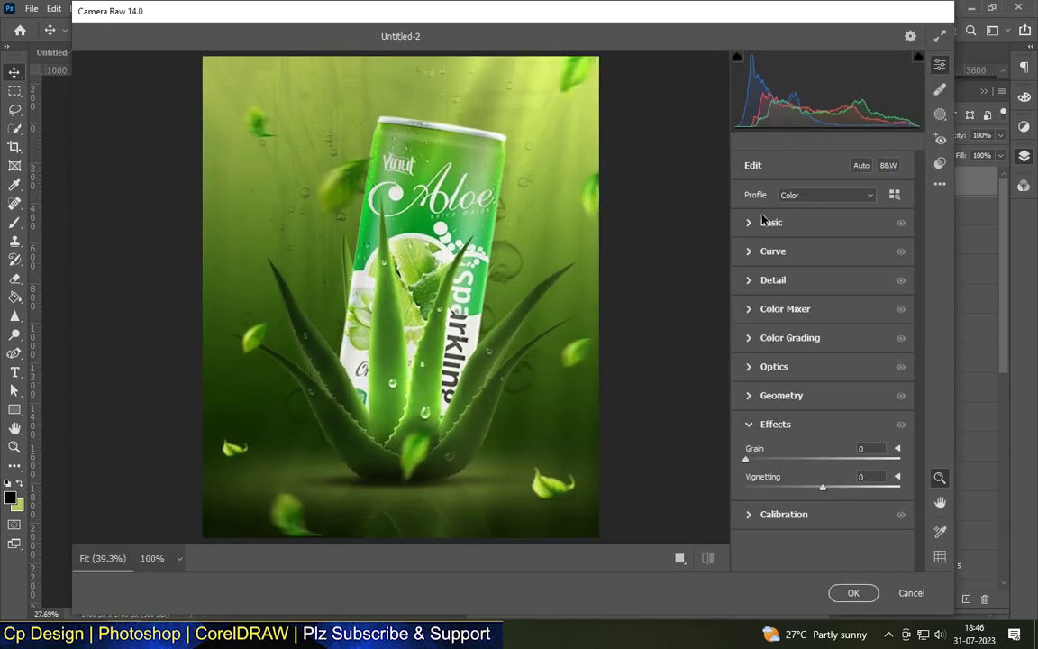
{"action": "left_click", "coordinate": [766, 223]}
- Adjust temperature, raise Exposure to +0.25 and Contrast to +9, and deepen the blacks
{"action": "left_click_drag", "start_coordinate": [824, 242], "coordinate": [820, 274]}
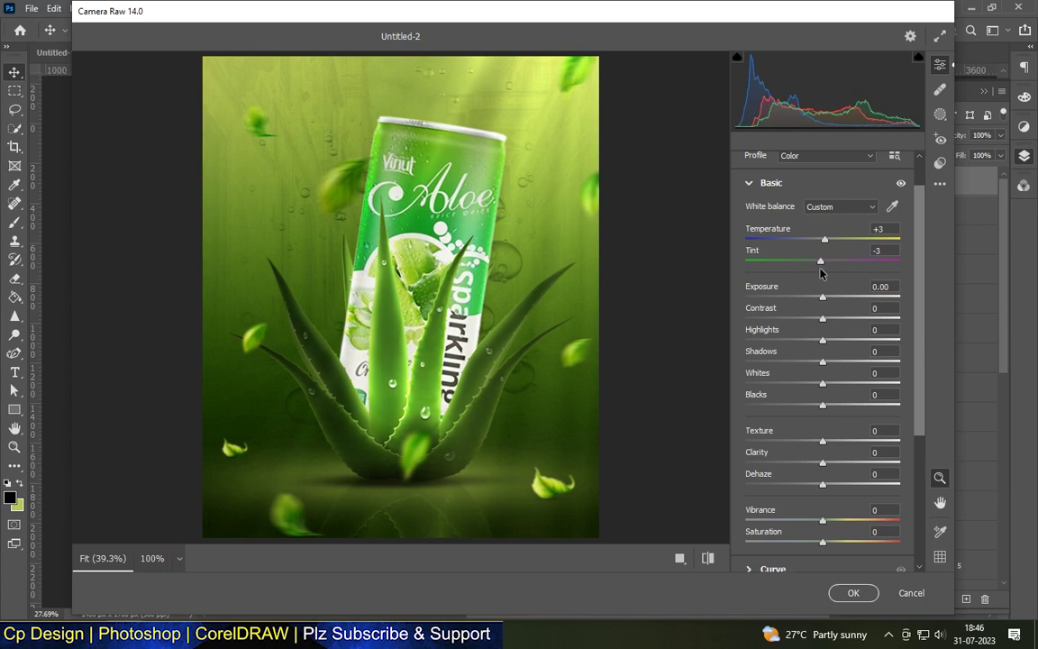
{"action": "left_click_drag", "start_coordinate": [822, 296], "coordinate": [830, 324]}
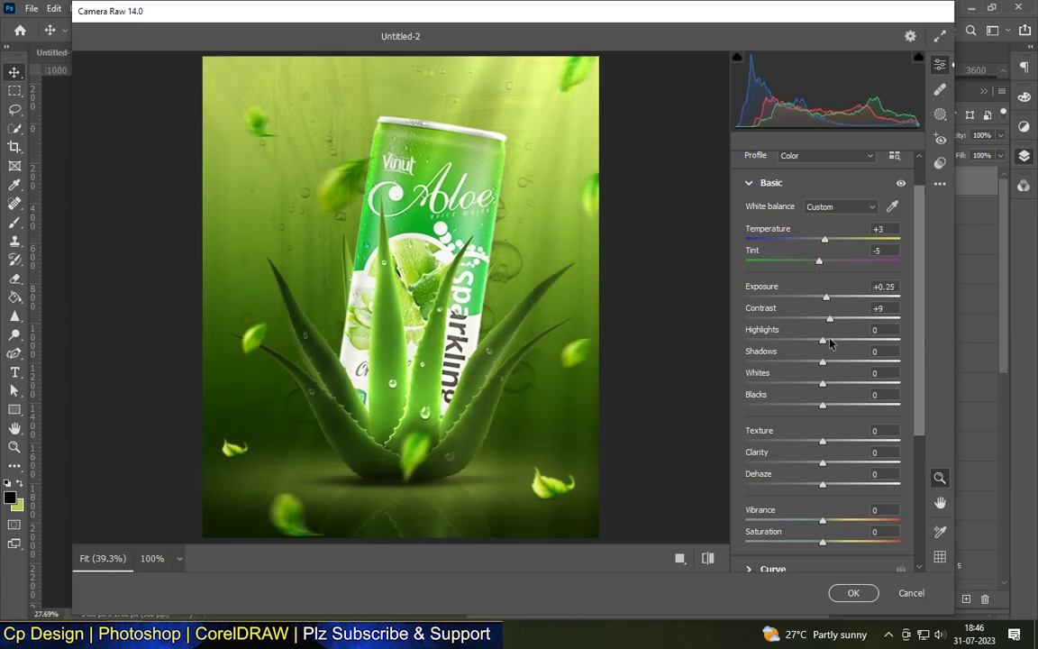
{"action": "left_click_drag", "start_coordinate": [821, 405], "coordinate": [838, 463]}
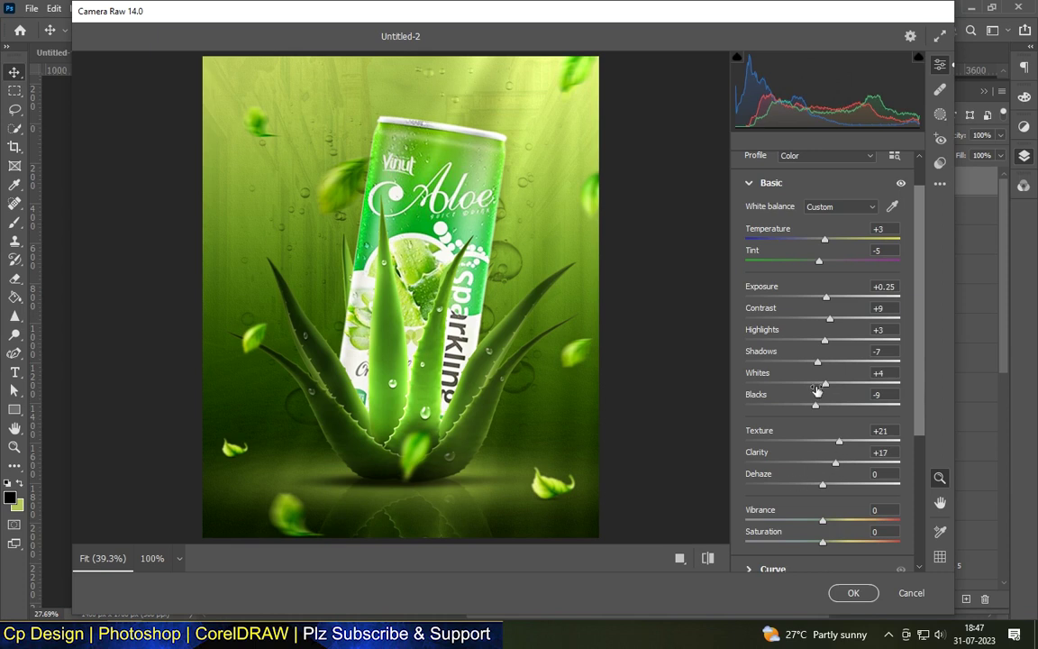
{"action": "scroll", "coordinate": [428, 358], "scroll_direction": "up", "scroll_amount": 2}
{"action": "scroll", "coordinate": [428, 358], "scroll_direction": "down", "scroll_amount": 1}
{"action": "scroll", "coordinate": [431, 357], "scroll_direction": "down", "scroll_amount": 1}
{"action": "scroll", "coordinate": [434, 357], "scroll_direction": "down", "scroll_amount": 1}
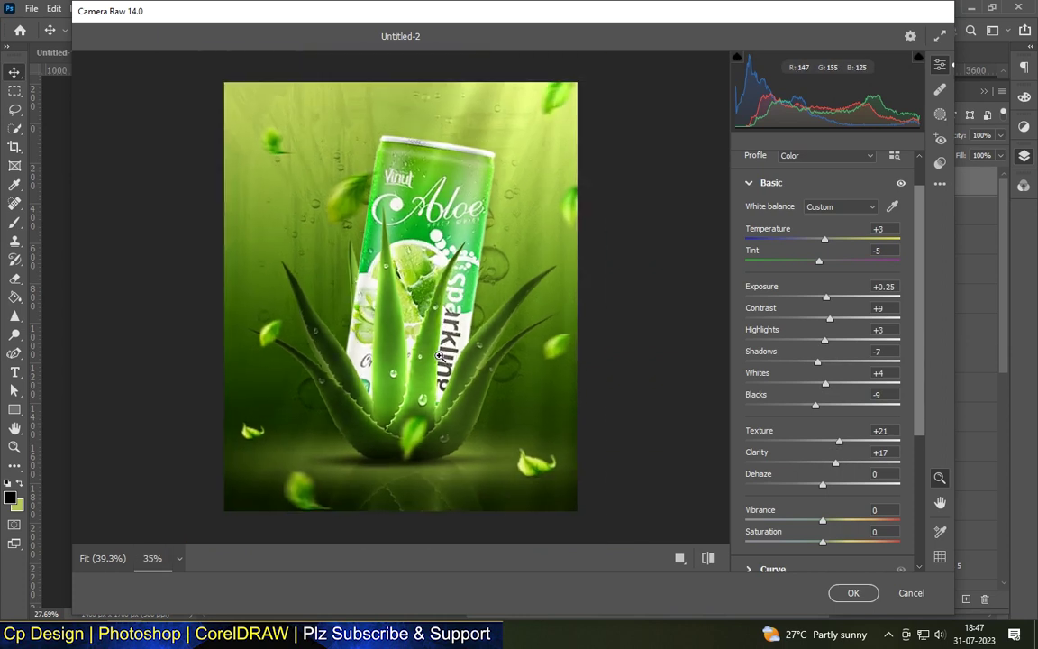
- Add Dehaze +16 and more vibrance, easing saturation slightly lower
{"action": "left_click_drag", "start_coordinate": [822, 483], "coordinate": [835, 484]}
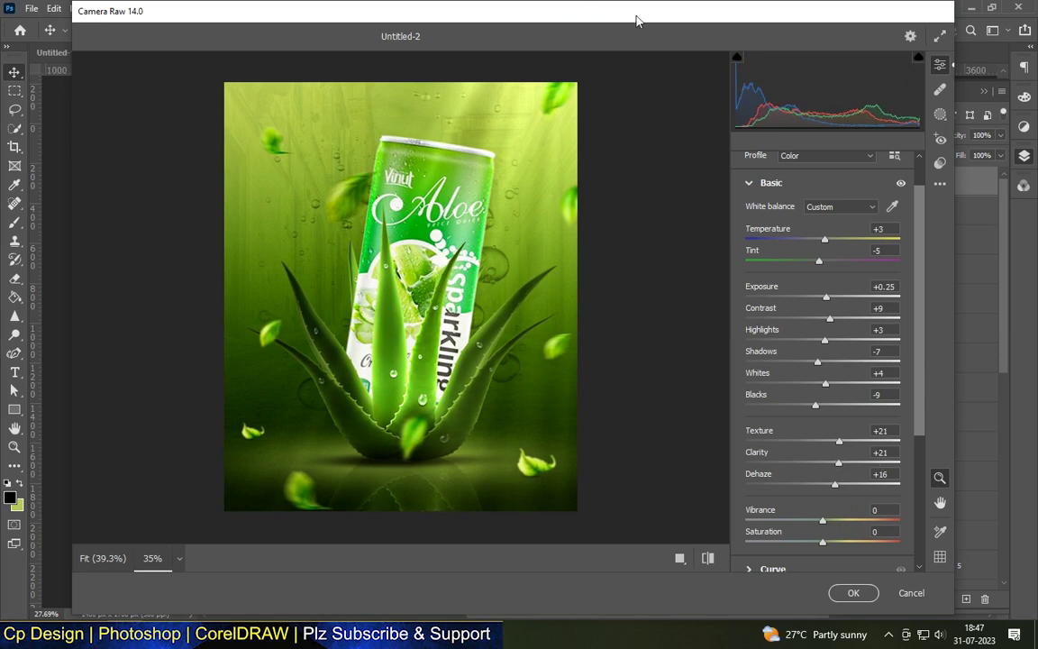
{"action": "mouse_move", "coordinate": [823, 520]}
{"action": "left_mouse_down"}
{"action": "mouse_move", "coordinate": [898, 521]}
{"action": "mouse_move", "coordinate": [827, 535]}
{"action": "mouse_move", "coordinate": [916, 541]}
{"action": "mouse_move", "coordinate": [832, 541]}
{"action": "left_mouse_up"}
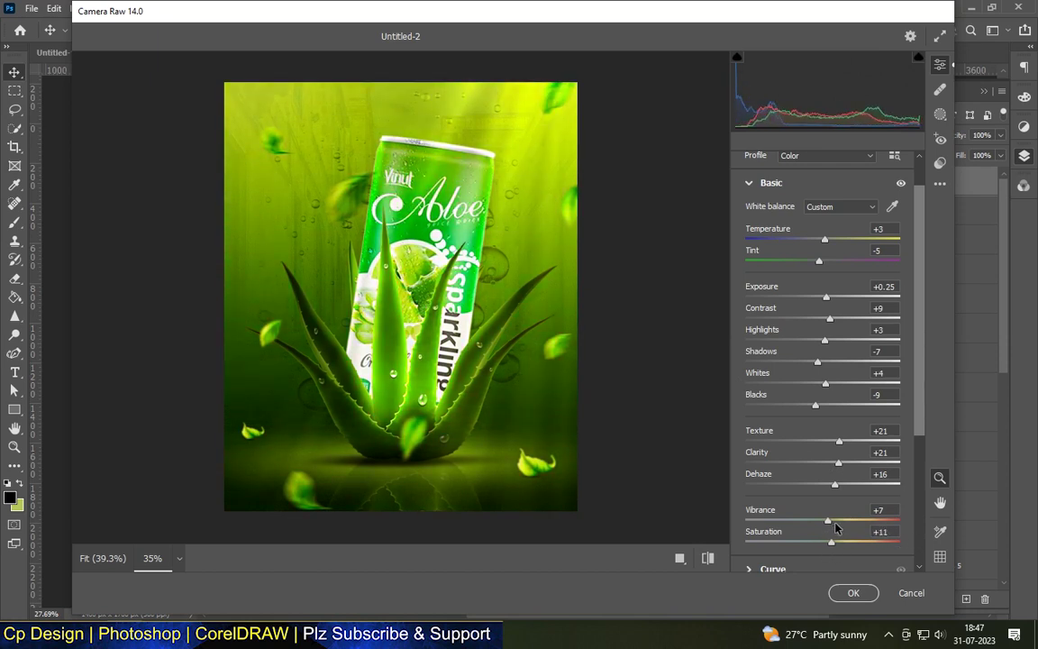
{"action": "left_click_drag", "start_coordinate": [832, 544], "coordinate": [829, 544]}
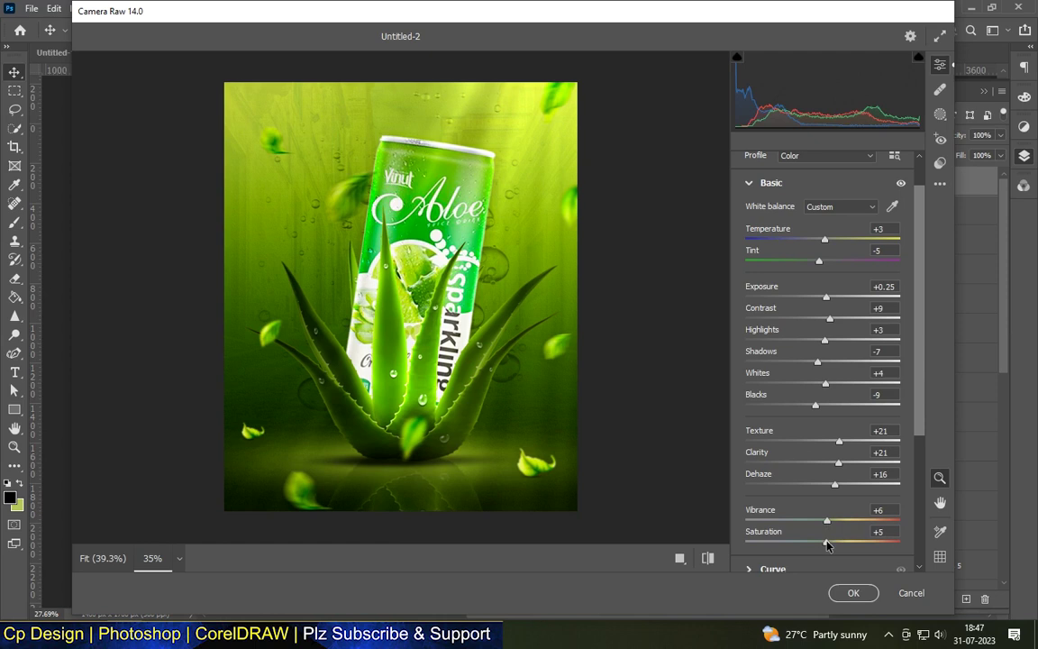
{"action": "scroll", "coordinate": [828, 544], "scroll_direction": "down", "scroll_amount": 5}
{"action": "scroll", "coordinate": [824, 523], "scroll_direction": "down", "scroll_amount": 1}
- Add Grain 5 and a -15 vignette, then apply the Camera Raw grade
{"action": "left_click", "coordinate": [820, 519]}
{"action": "left_click_drag", "start_coordinate": [829, 491], "coordinate": [810, 493]}
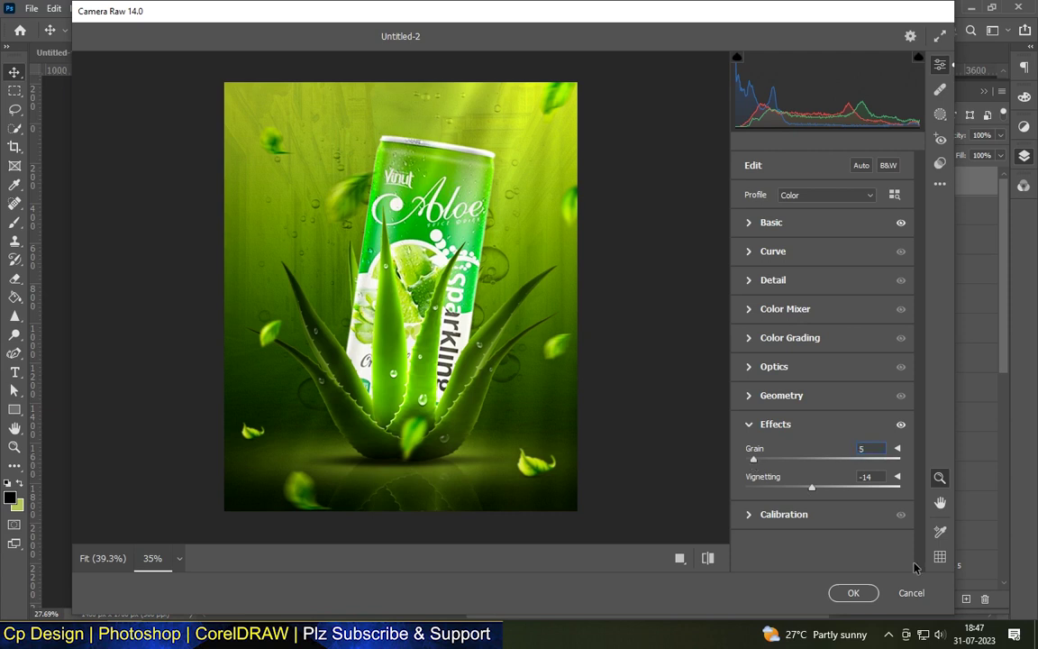
{"action": "key", "text": "Down"}
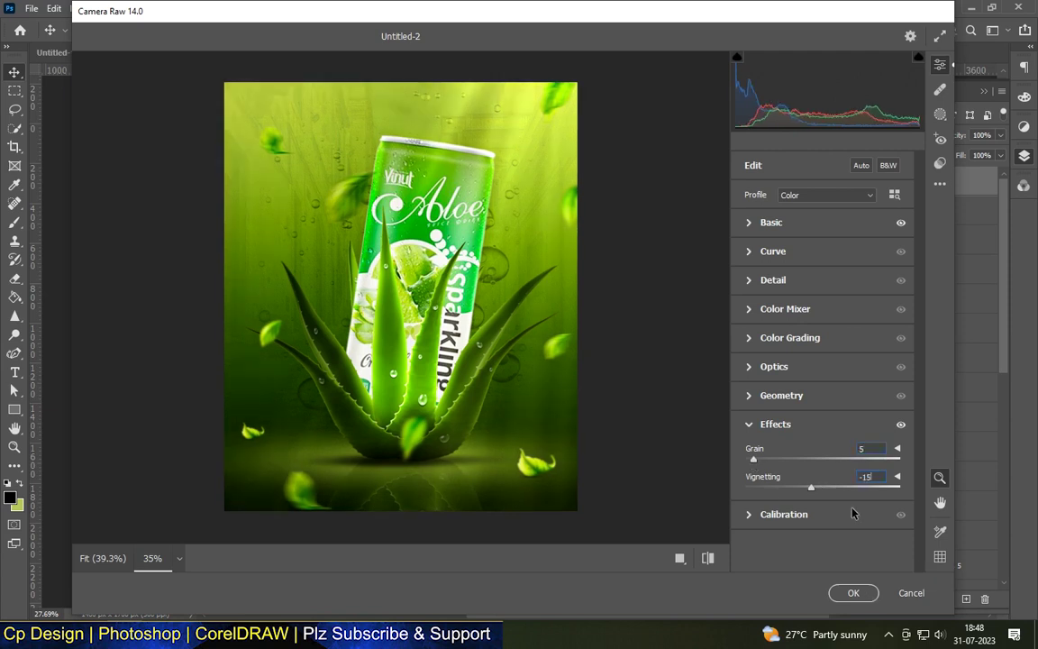
{"action": "left_click", "coordinate": [838, 590]}
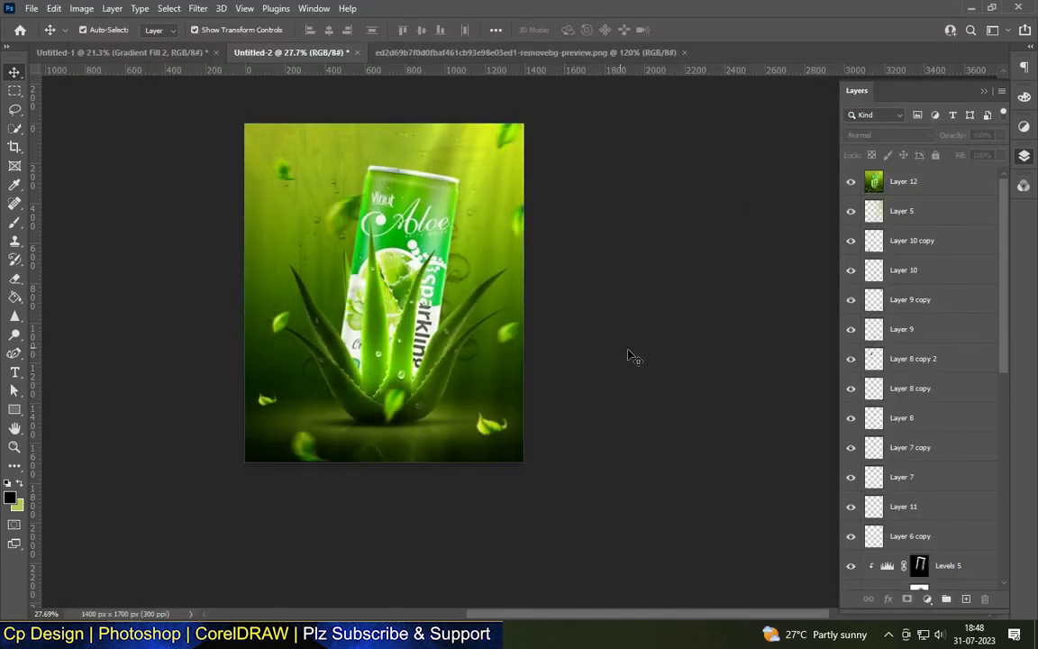
{"action": "scroll", "coordinate": [407, 183], "scroll_direction": "up", "scroll_amount": 4}
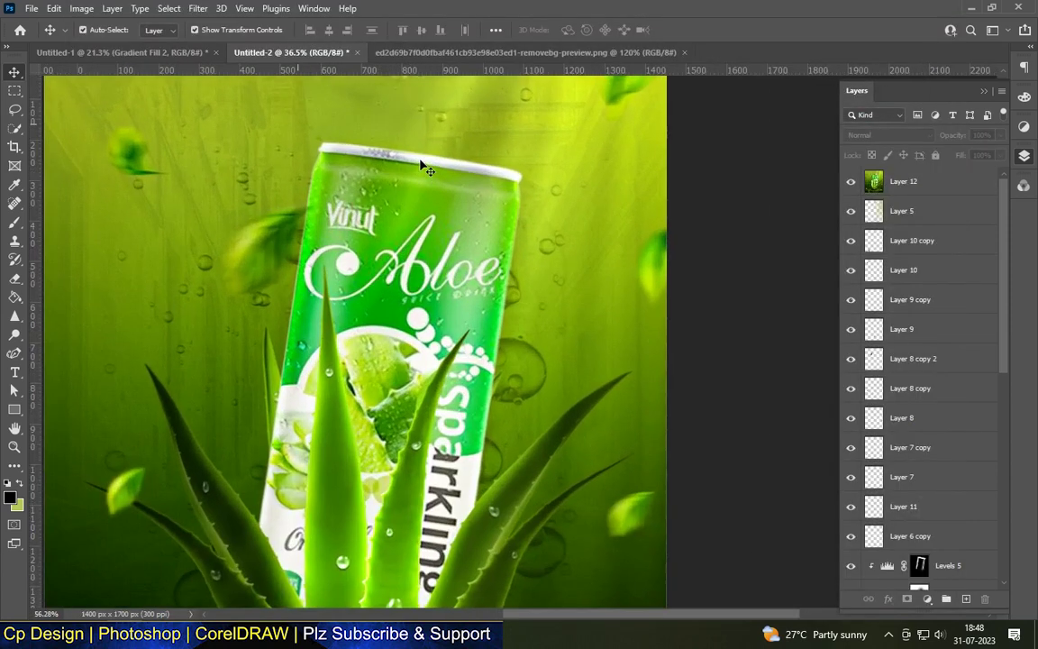
{"action": "scroll", "coordinate": [422, 162], "scroll_direction": "down", "scroll_amount": 4}
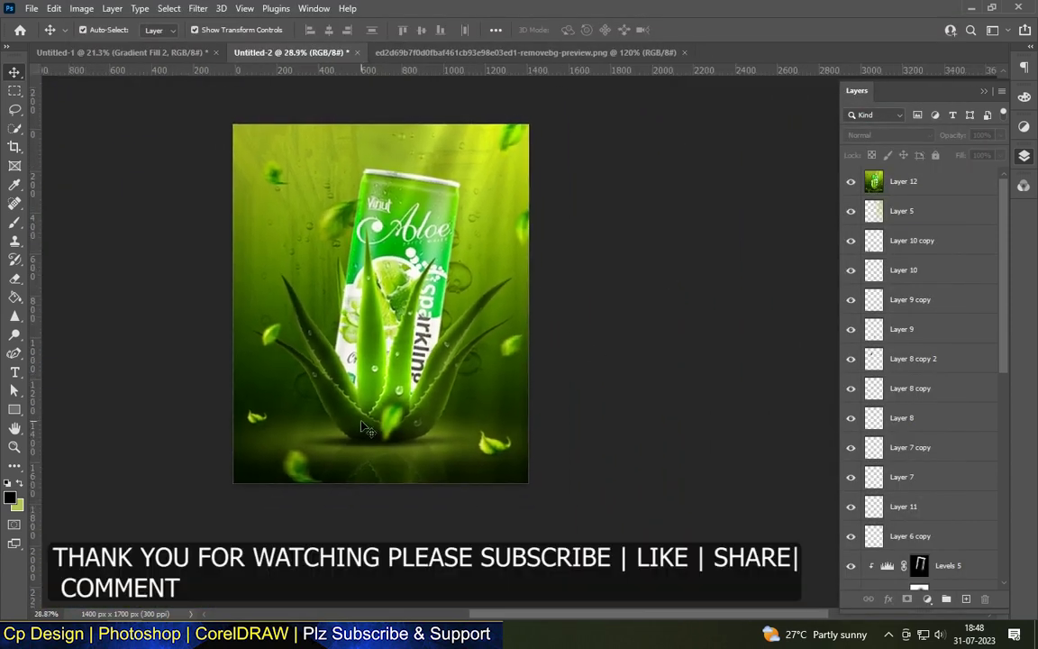
{"action": "scroll", "coordinate": [324, 377], "scroll_direction": "up", "scroll_amount": 3}
{"action": "scroll", "coordinate": [347, 429], "scroll_direction": "up", "scroll_amount": 2}
{"action": "scroll", "coordinate": [381, 500], "scroll_direction": "down", "scroll_amount": 2}
{"action": "scroll", "coordinate": [380, 500], "scroll_direction": "down", "scroll_amount": 3}
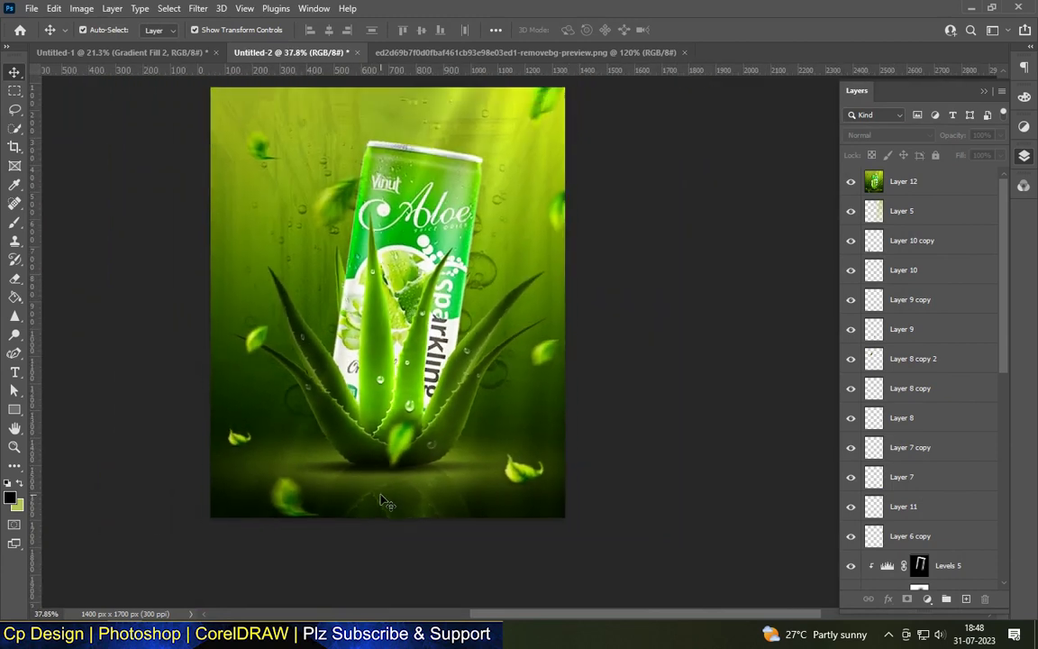
{"action": "scroll", "coordinate": [378, 262], "scroll_direction": "up", "scroll_amount": 4}
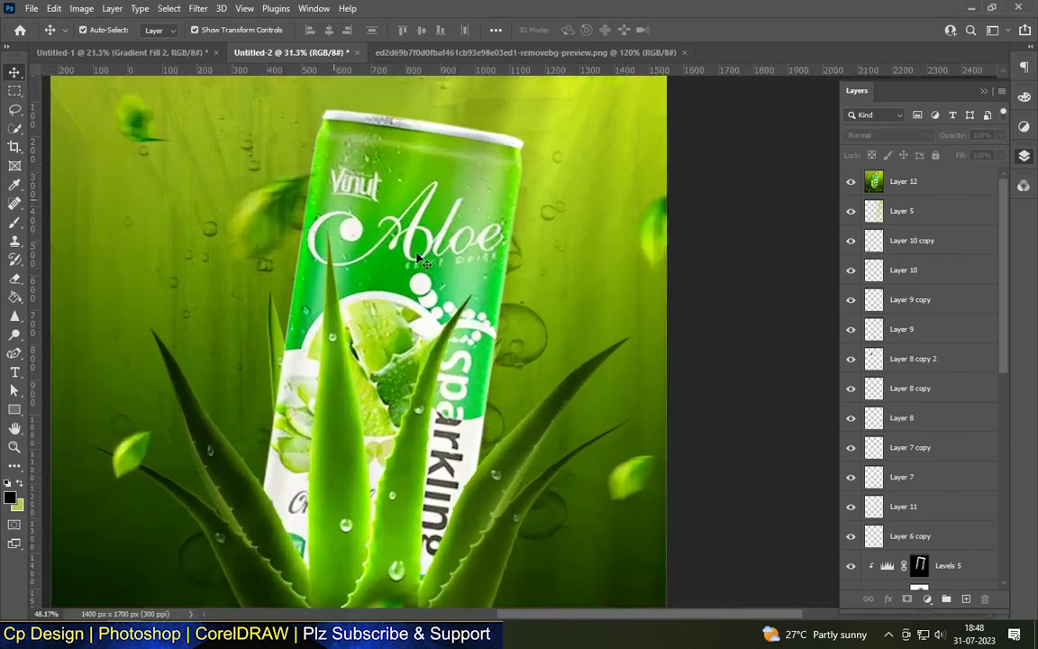
{"action": "scroll", "coordinate": [419, 259], "scroll_direction": "down", "scroll_amount": 1}
{"action": "scroll", "coordinate": [419, 259], "scroll_direction": "down", "scroll_amount": 2}
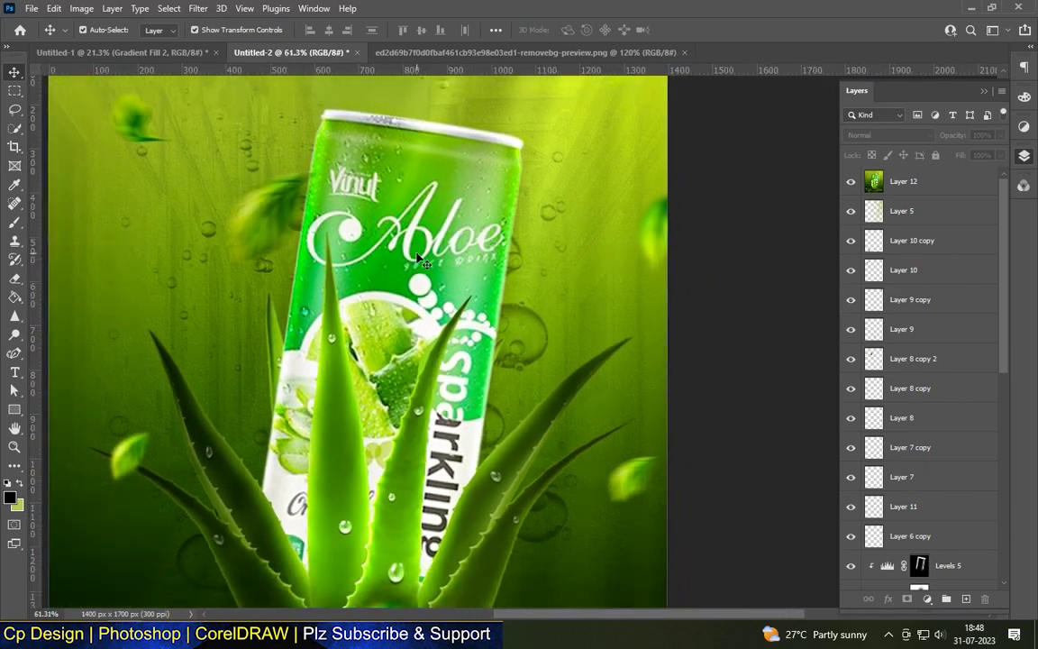
{"action": "scroll", "coordinate": [419, 260], "scroll_direction": "down", "scroll_amount": 2}
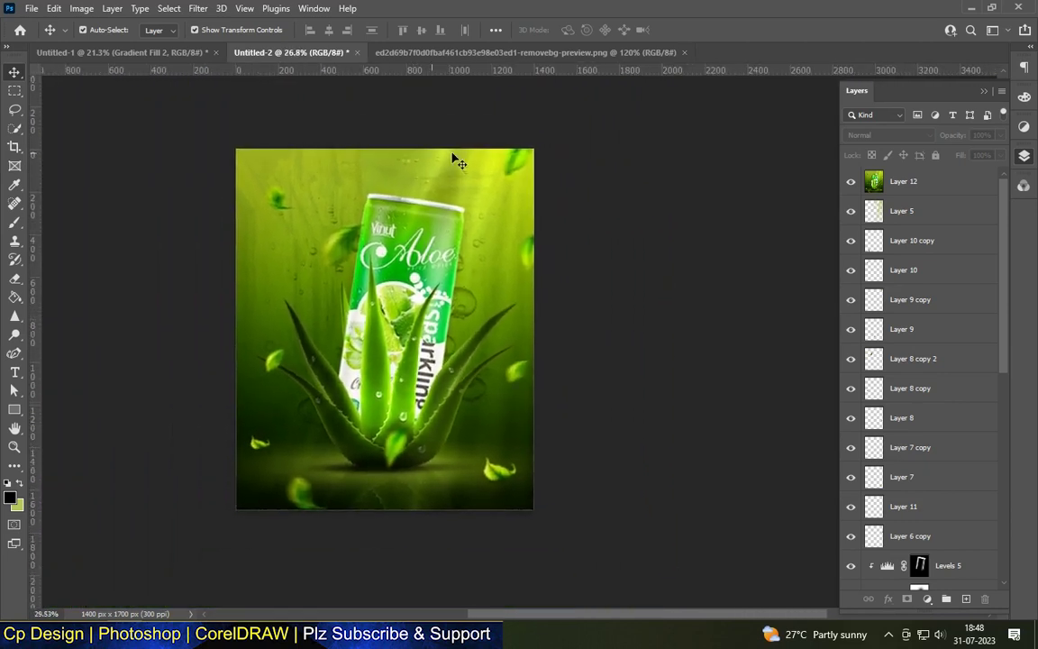
{"action": "scroll", "coordinate": [451, 158], "scroll_direction": "up", "scroll_amount": 3}
{"action": "scroll", "coordinate": [455, 160], "scroll_direction": "down", "scroll_amount": 2}
{"action": "scroll", "coordinate": [381, 491], "scroll_direction": "up", "scroll_amount": 3}
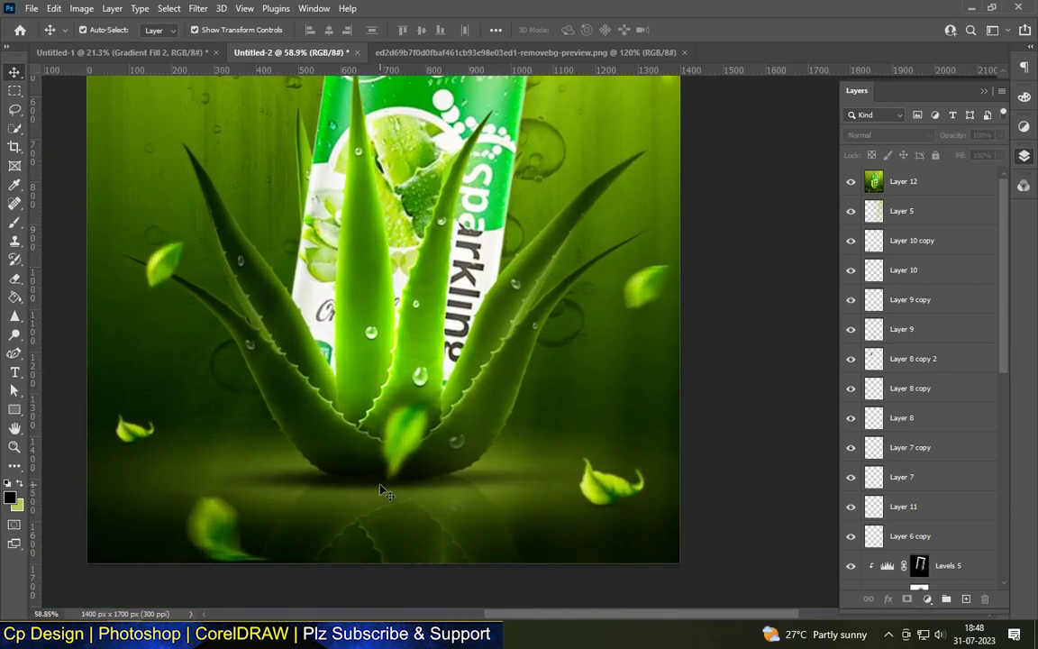
{"action": "scroll", "coordinate": [581, 444], "scroll_direction": "down", "scroll_amount": 3}
{"action": "scroll", "coordinate": [581, 443], "scroll_direction": "down", "scroll_amount": 2}
{"action": "scroll", "coordinate": [415, 443], "scroll_direction": "up", "scroll_amount": 2}
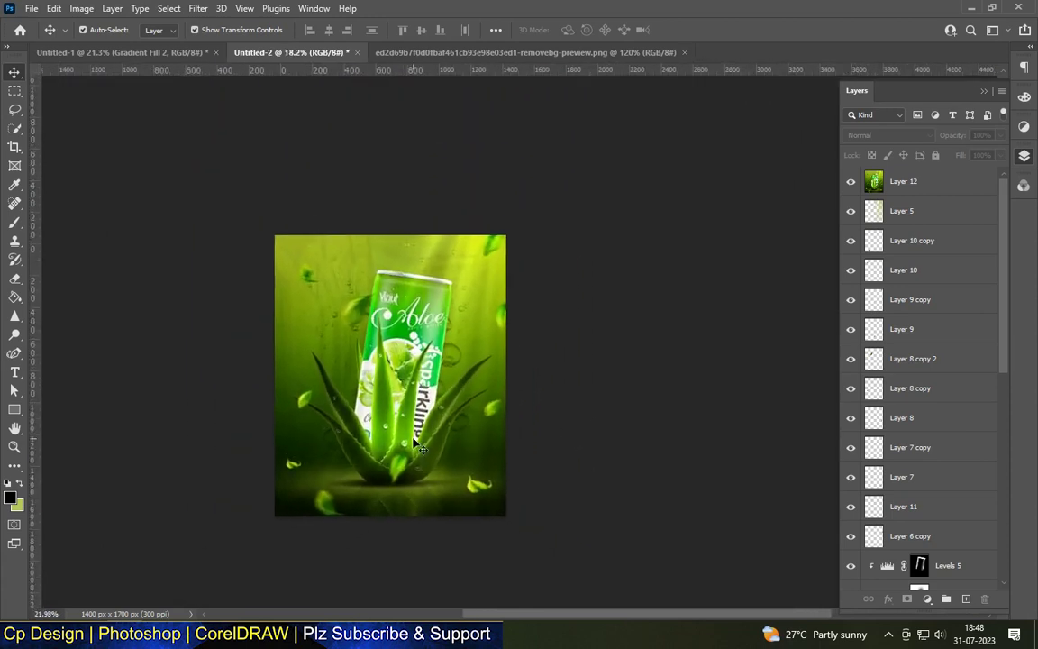